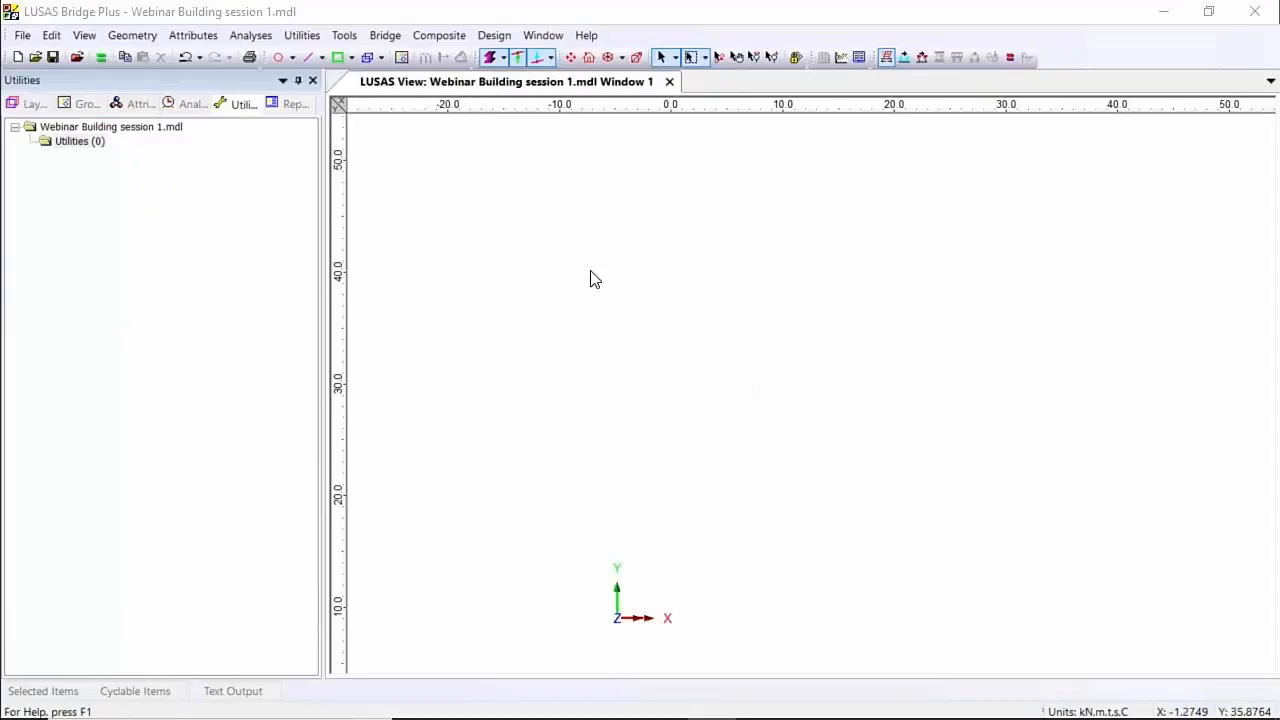
Start a rectangular layout grid with 9 X lines at incremental distances of 8, 8, 8, 5, 5, 8, 8 and 8
left_click(301, 35)
left_click(405, 297)
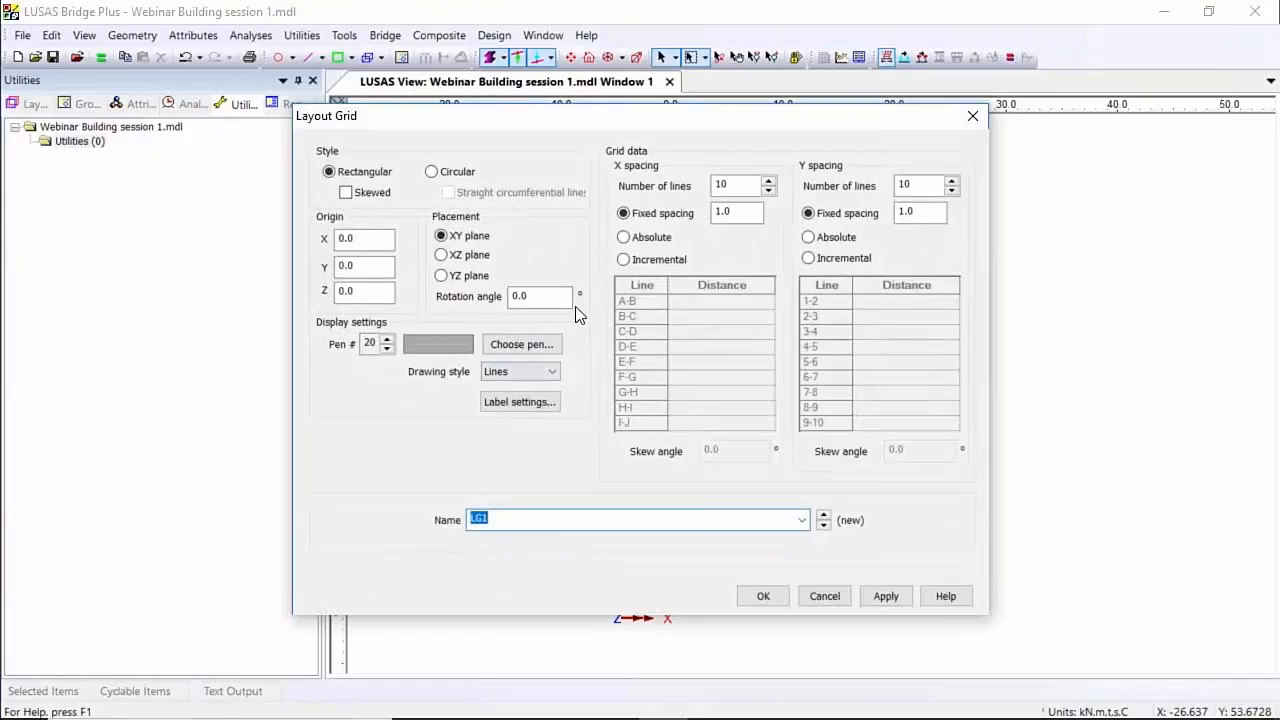
left_click(769, 190)
left_click(623, 259)
left_click(743, 302)
type("8")
left_click(725, 320)
type("8")
left_click(726, 333)
type("8")
left_click(728, 348)
type("5")
left_click(724, 364)
left_click(727, 378)
type("8")
left_click(723, 392)
type("8")
left_click(733, 406)
type("8")
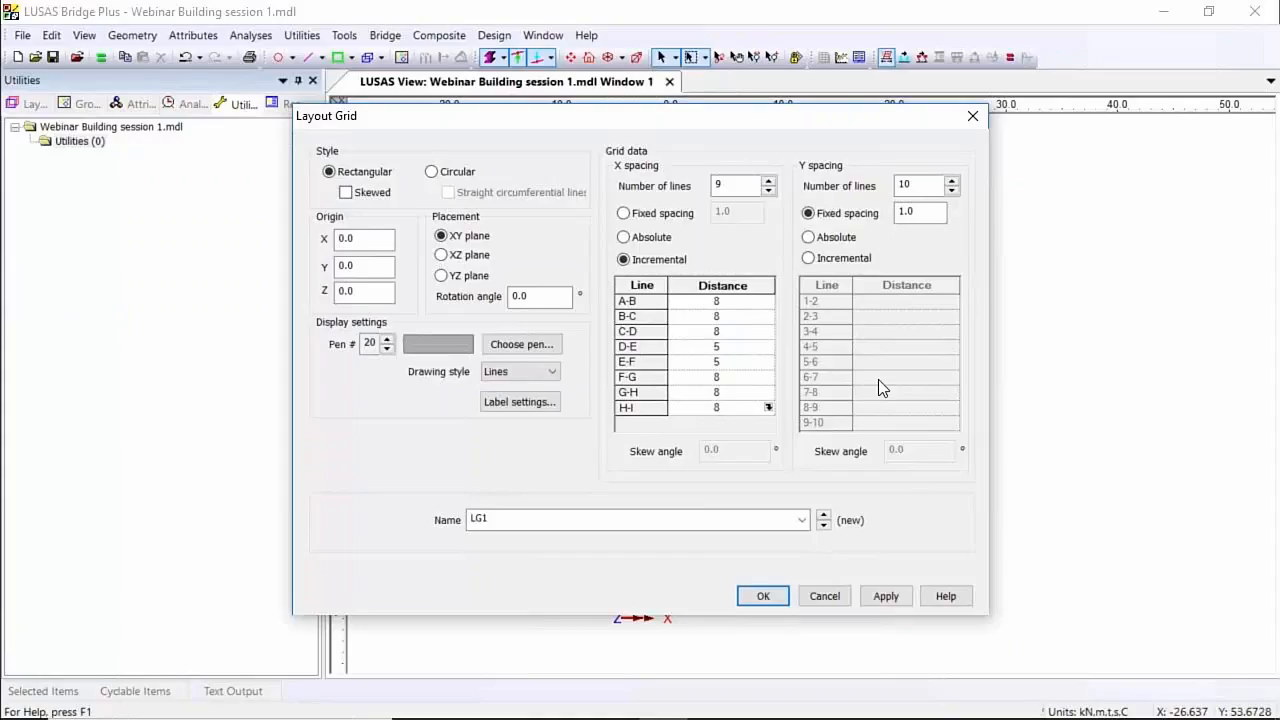
Set the layout grid's Y spacing to 5 lines at a fixed spacing of 6
left_click(952, 190)
left_click(952, 190)
left_click(952, 190)
left_click(952, 190)
left_click(952, 190)
left_click(901, 212)
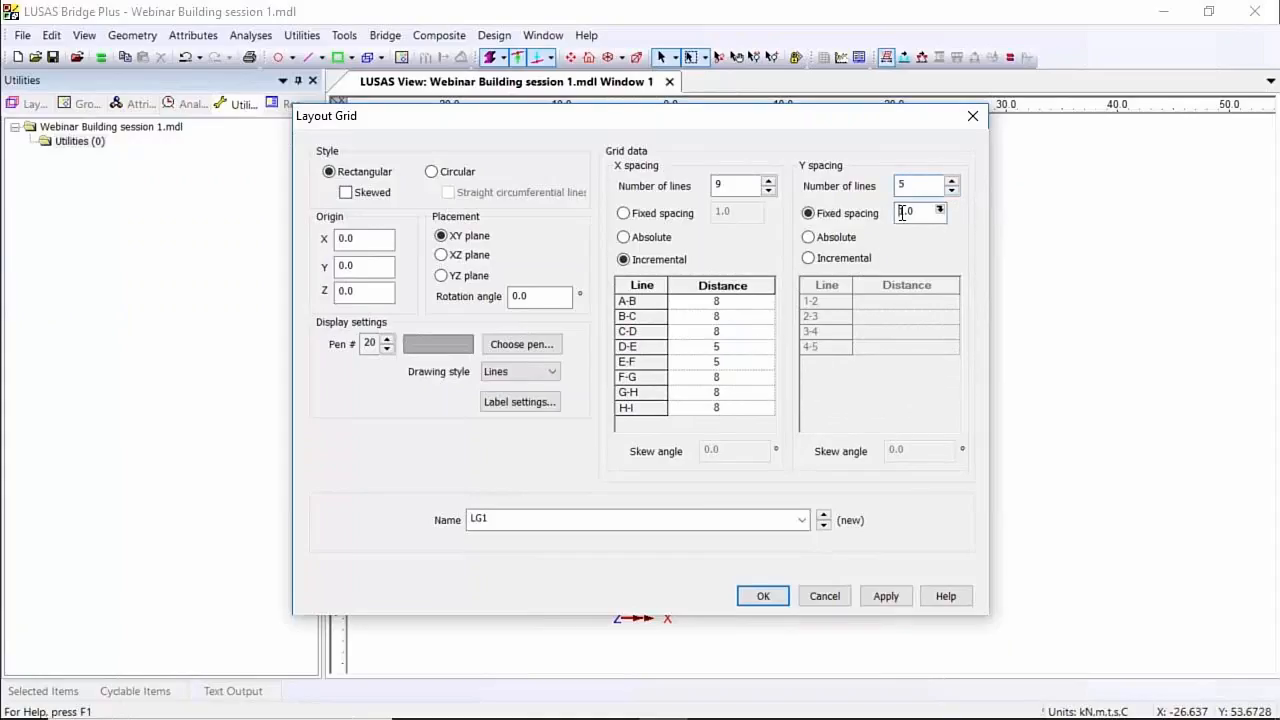
type("6")
Name the layout grid "Layout grid level 0m" and create it
double_click(602, 517)
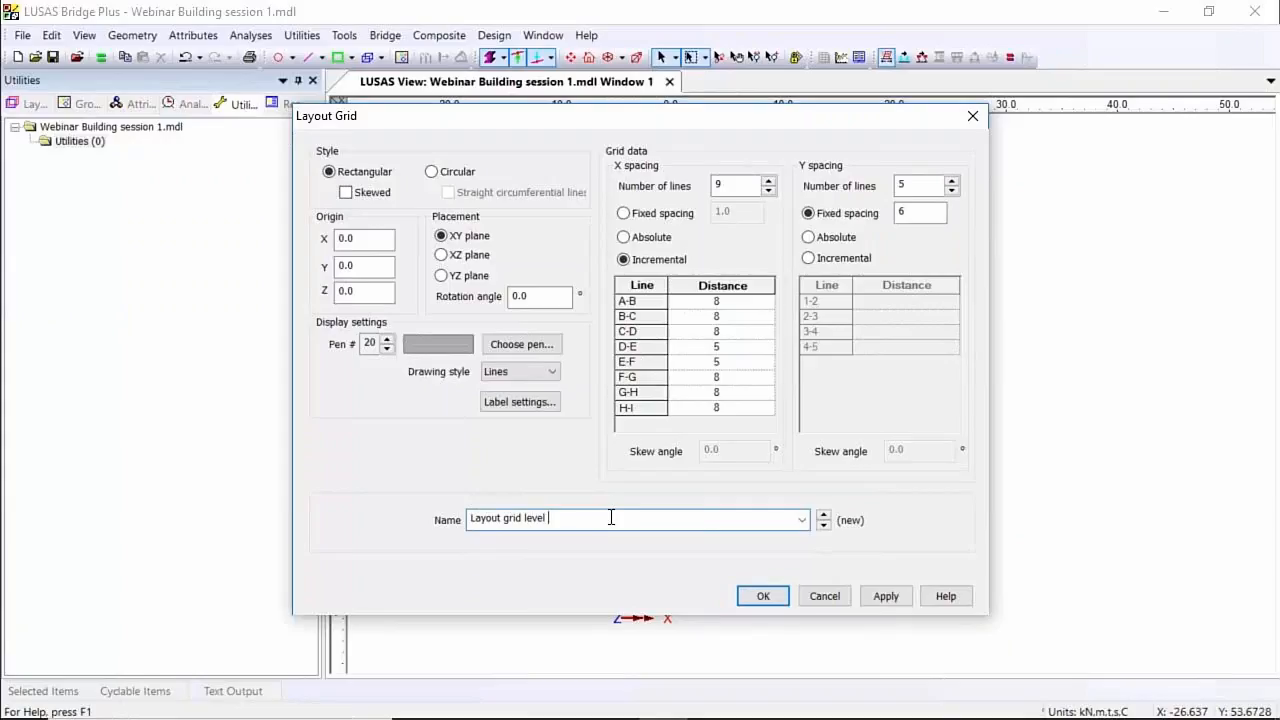
left_click(763, 596)
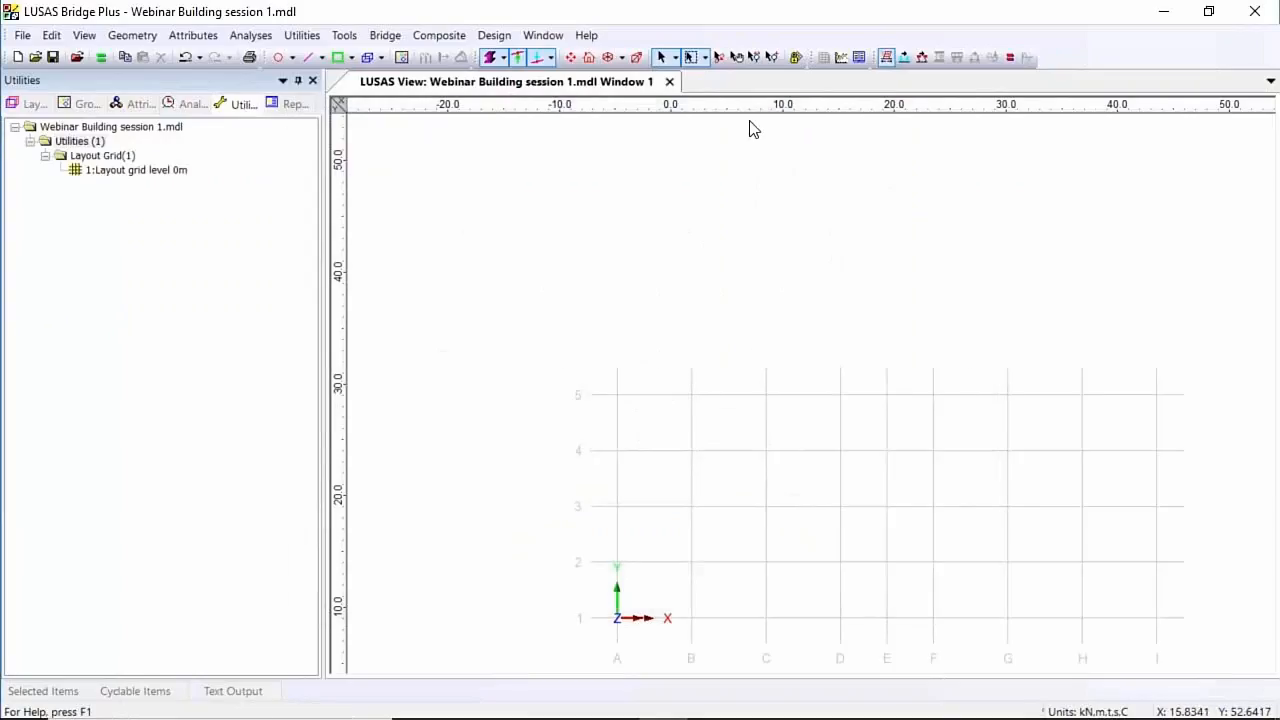
left_click(575, 60)
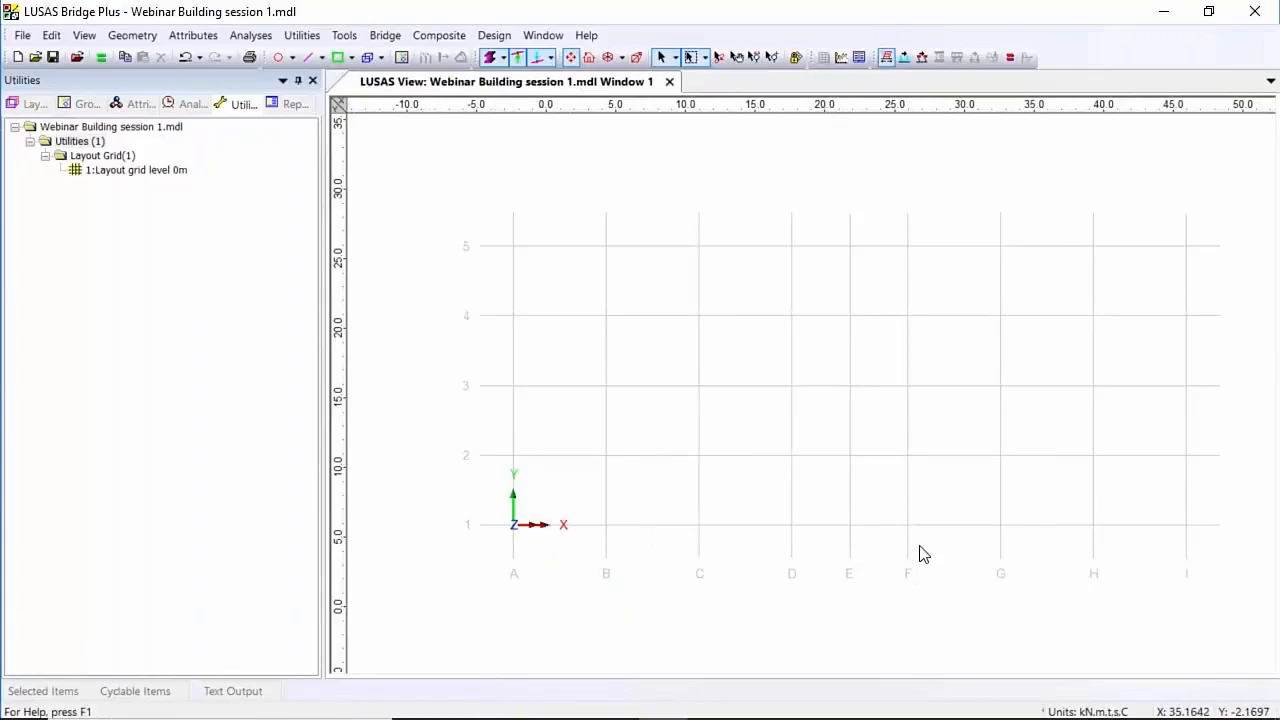
Copy the level 0m layout grid once with a translation of 6 in Z
right_click(186, 171)
left_click(211, 240)
left_click_drag(565, 340, 532, 344)
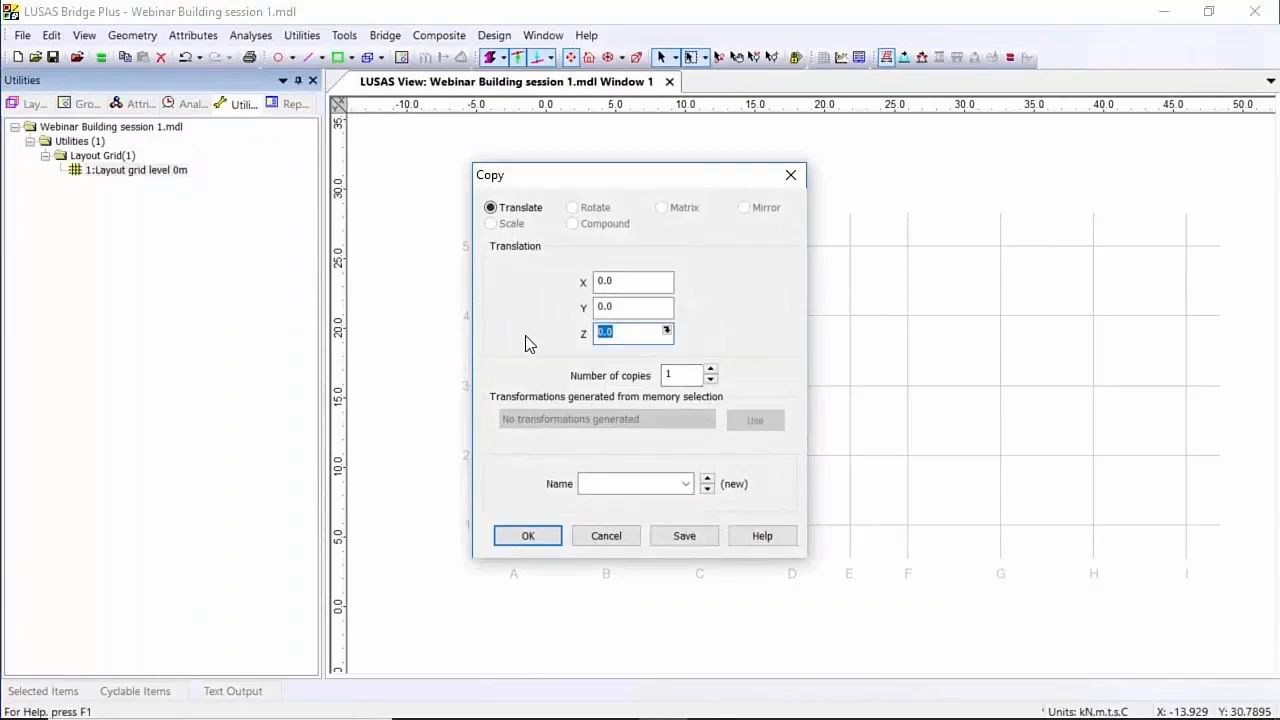
type("6")
left_click(530, 536)
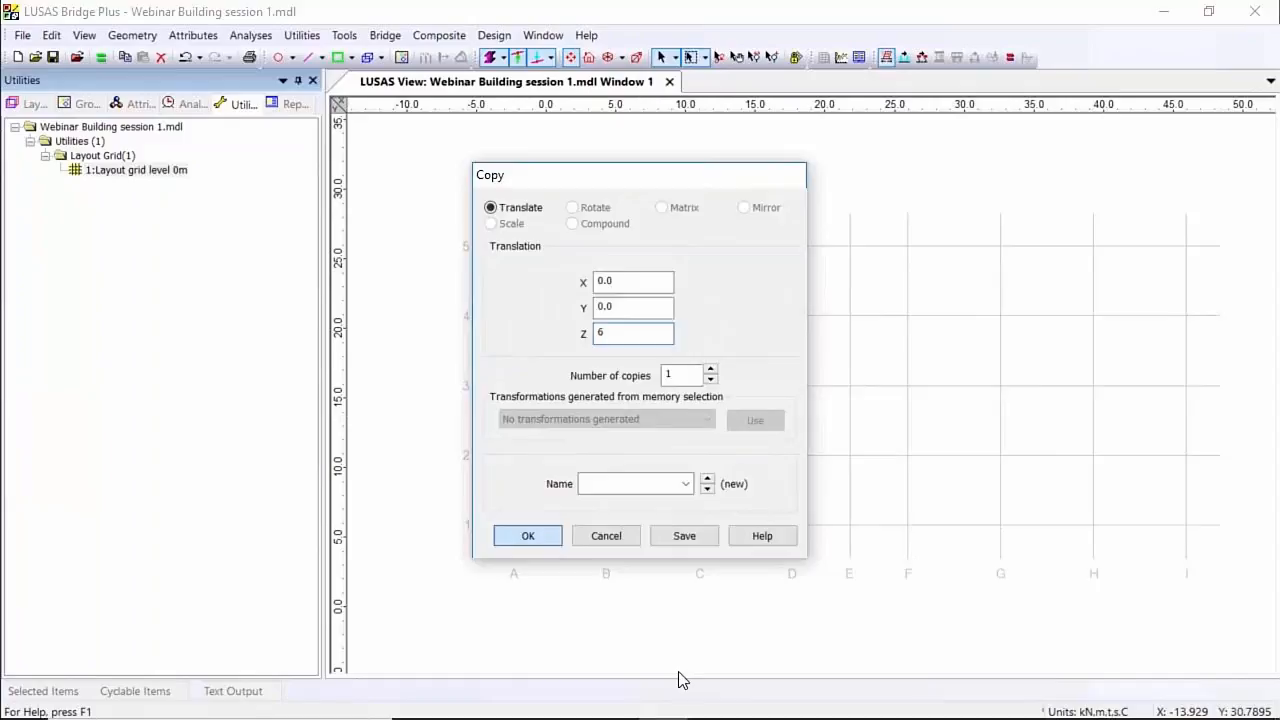
Rename the copied layout grid as "Layout grid level 6m"
left_click(186, 184)
right_click(214, 184)
left_click(230, 192)
left_click(224, 185)
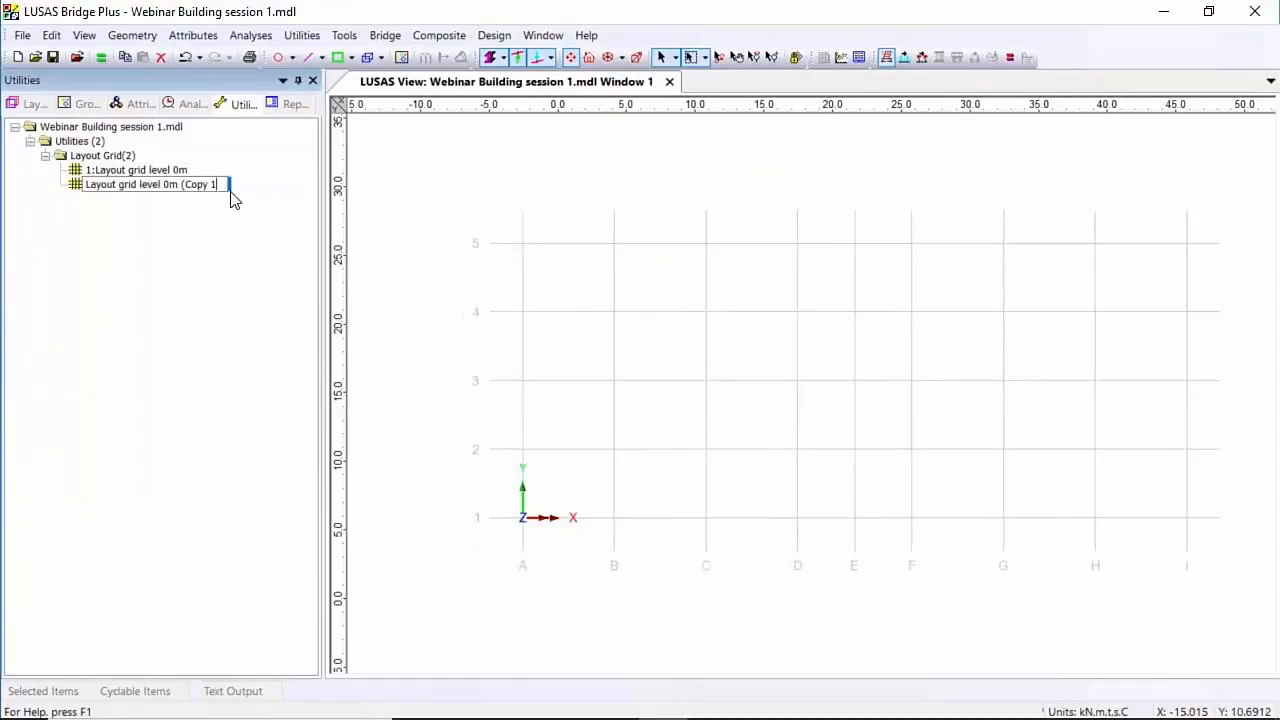
key("BackSpace")
key("BackSpace")
key("BackSpace")
key("BackSpace")
key("BackSpace")
key("BackSpace")
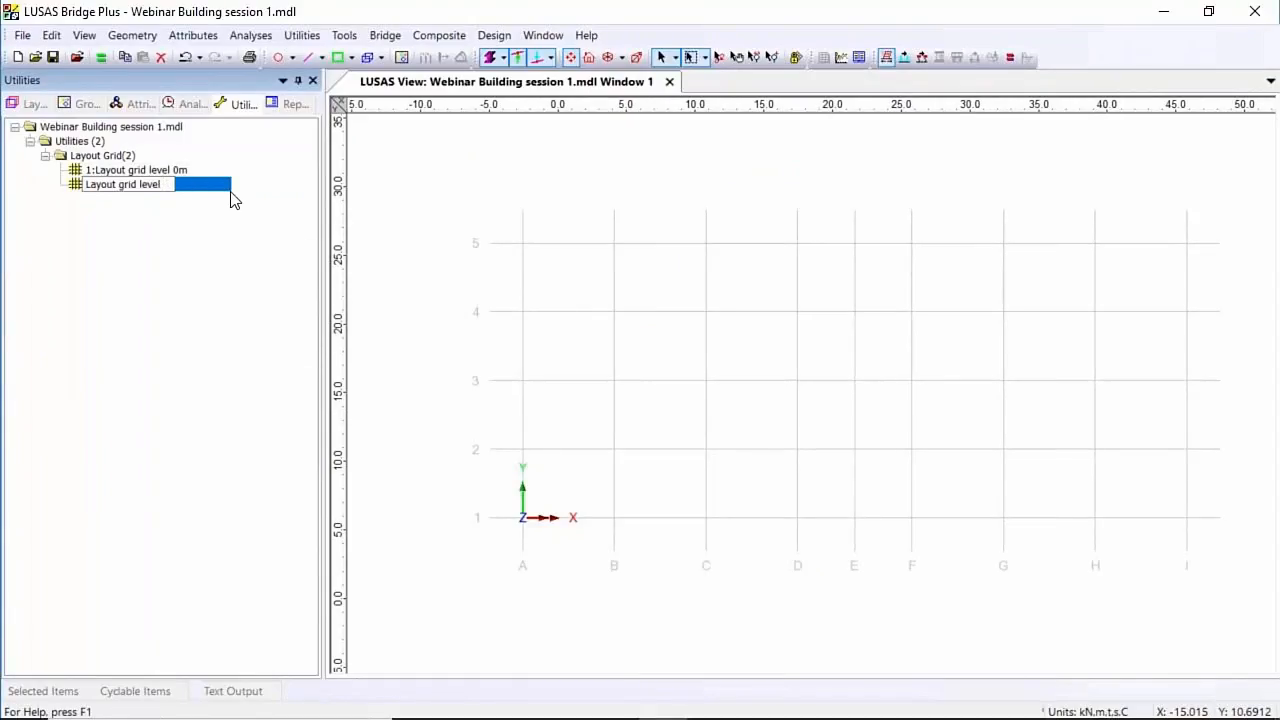
type("6m")
left_click(580, 191)
Create multiple vertical lines by grid at the intersections of gridlines A to D with gridlines 2 to 5
left_click(719, 57)
left_click_drag(661, 536, 967, 342)
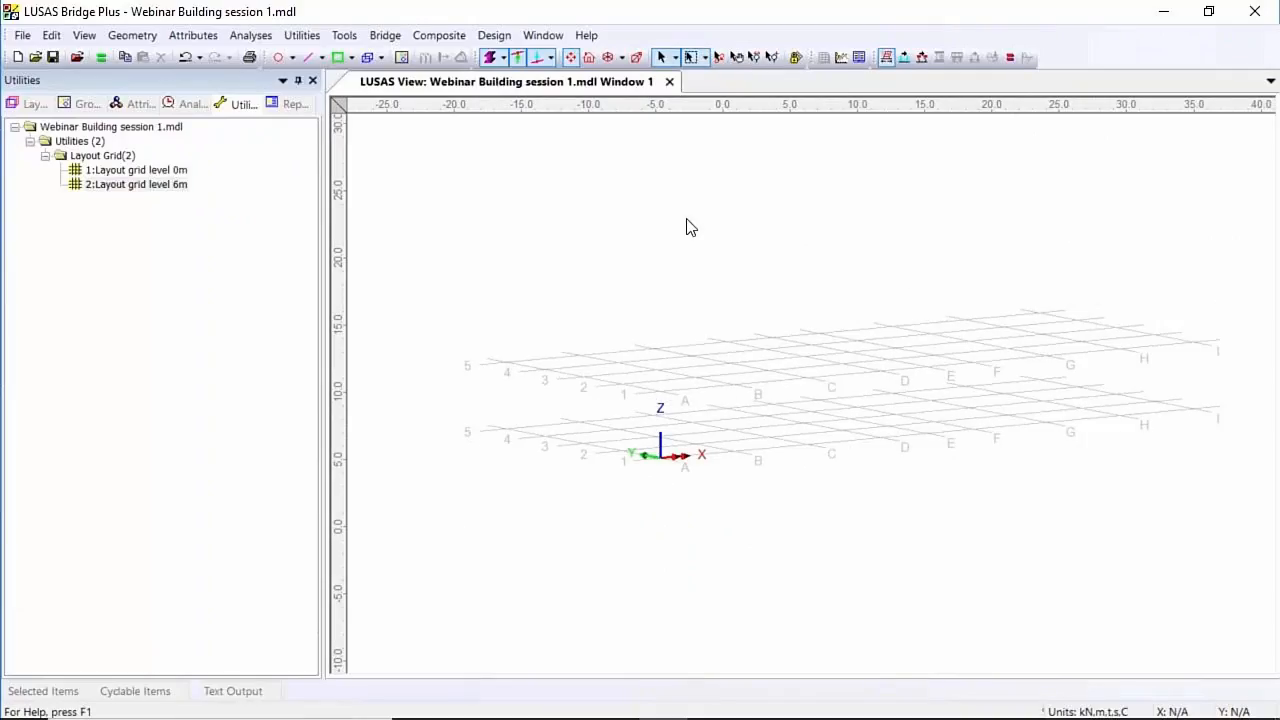
left_click(589, 58)
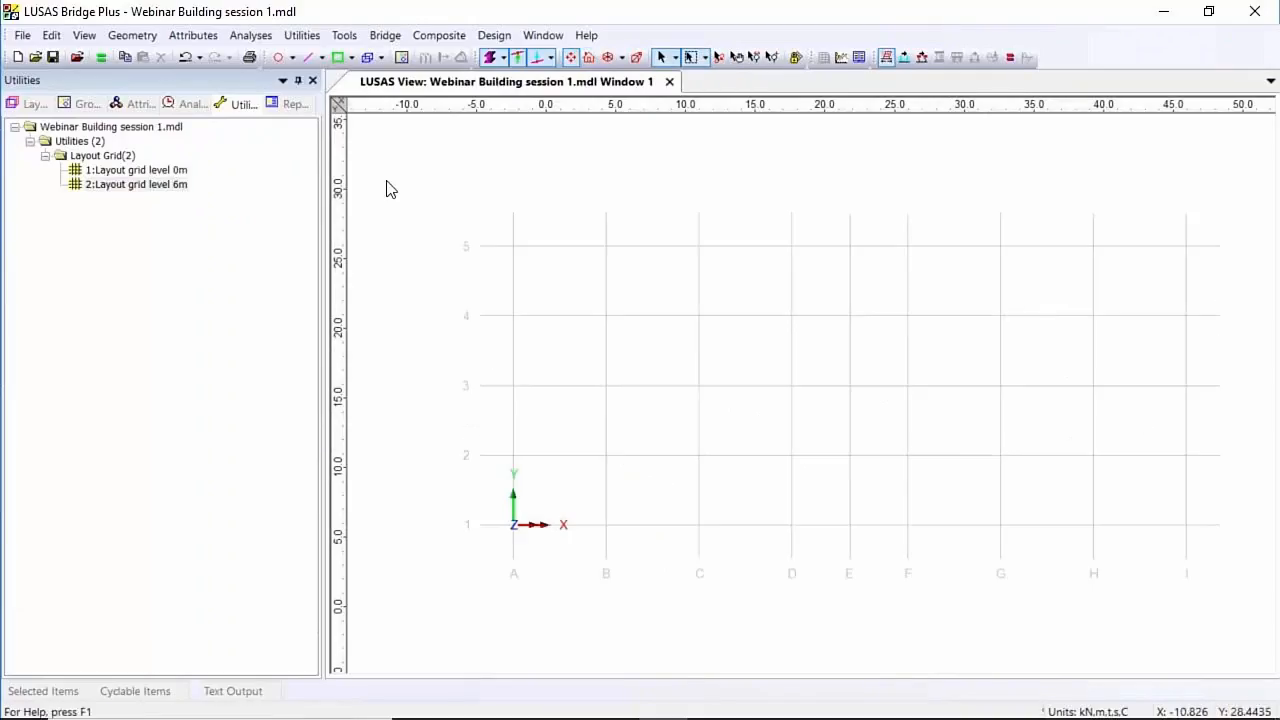
left_click(321, 57)
mouse_move(371, 114)
left_click(545, 152)
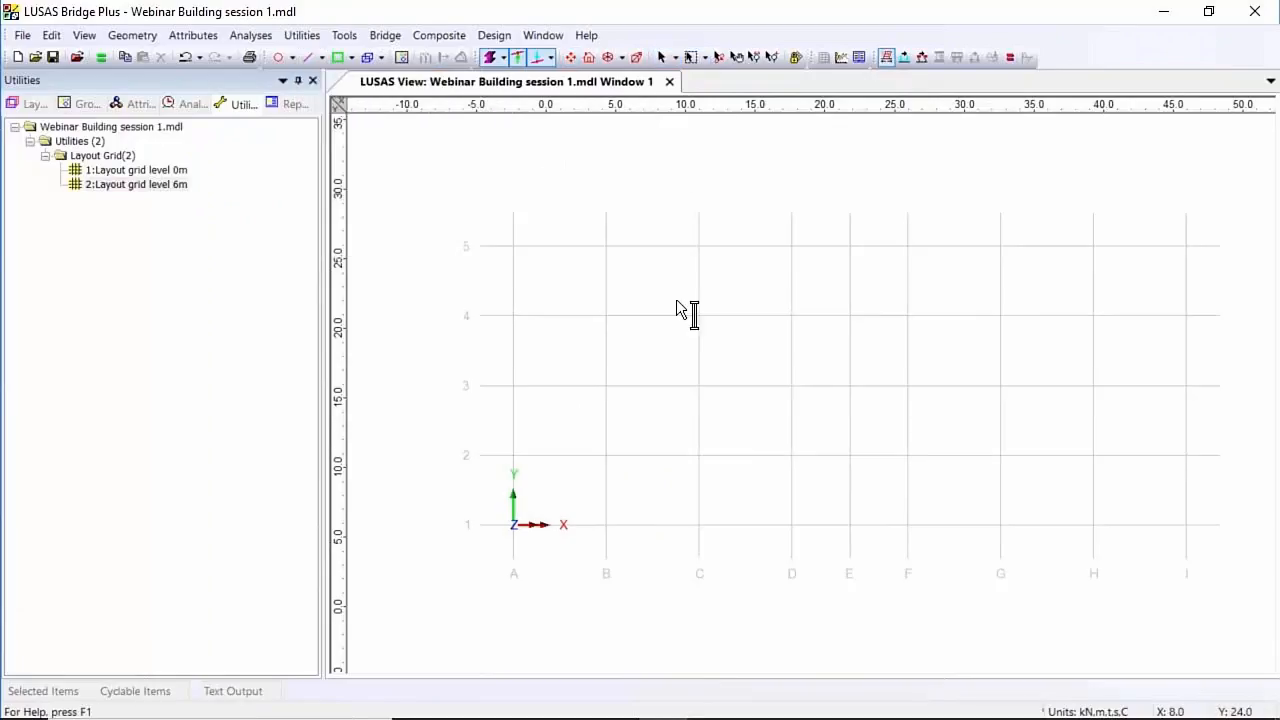
left_click_drag(478, 207, 810, 479)
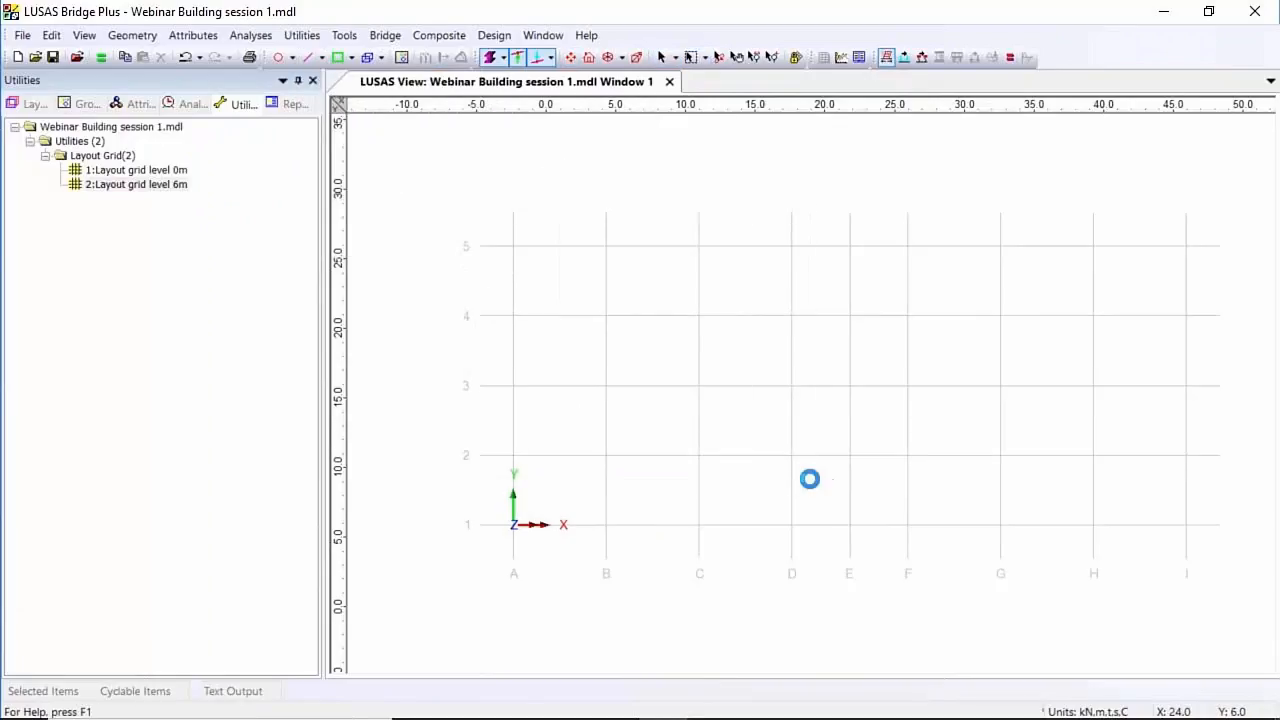
left_click(607, 58)
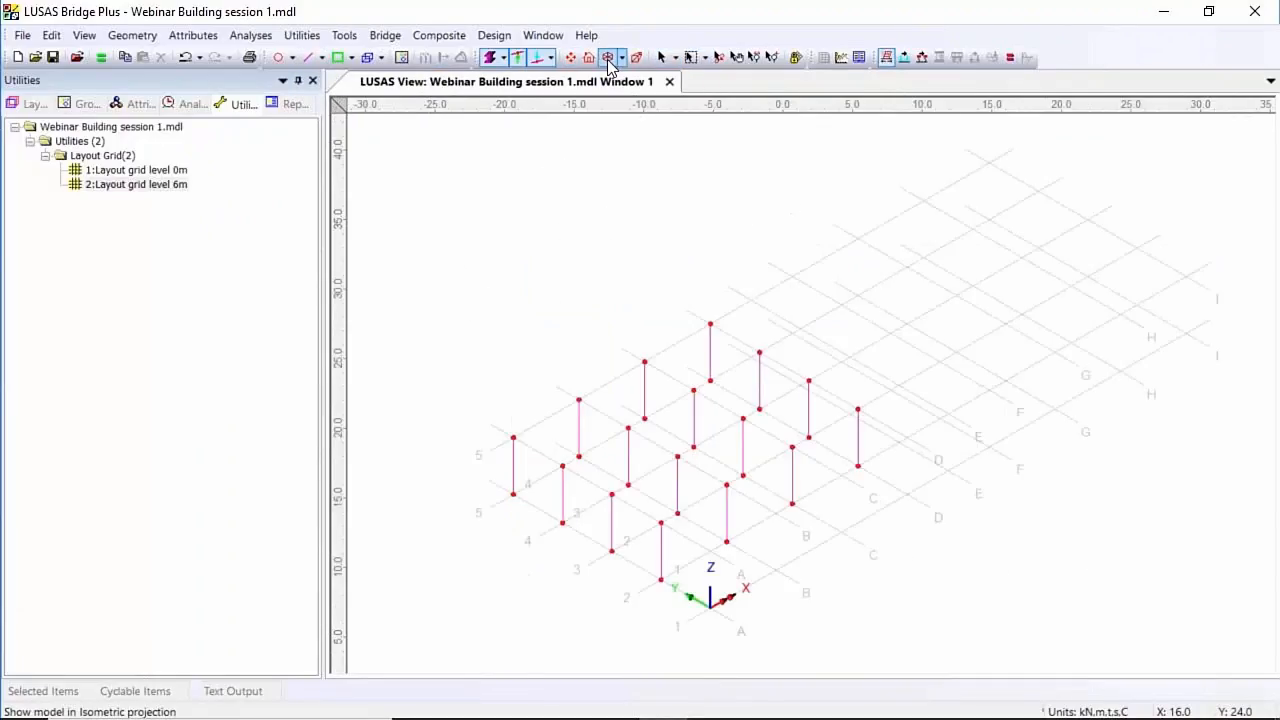
Add vertical grid lines where F to I cross 2 to 5, and at E3, E4, D1 and F1
left_click(588, 57)
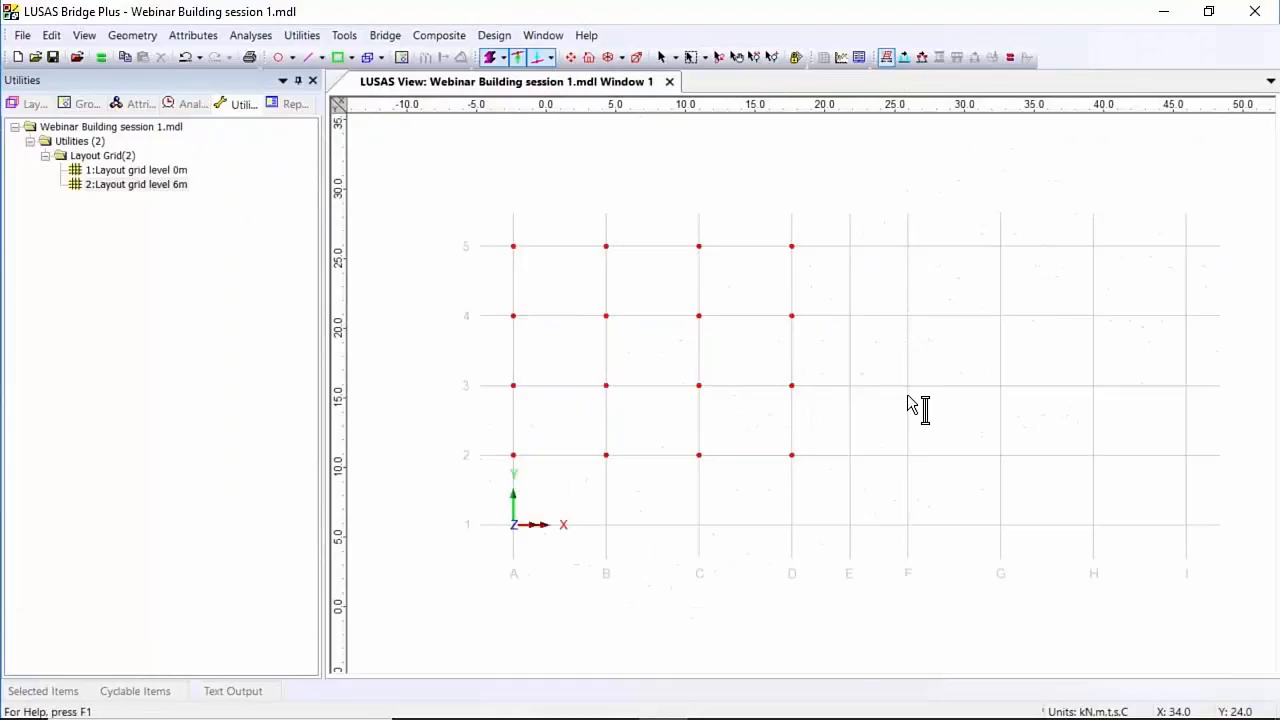
left_click_drag(882, 196, 1257, 482)
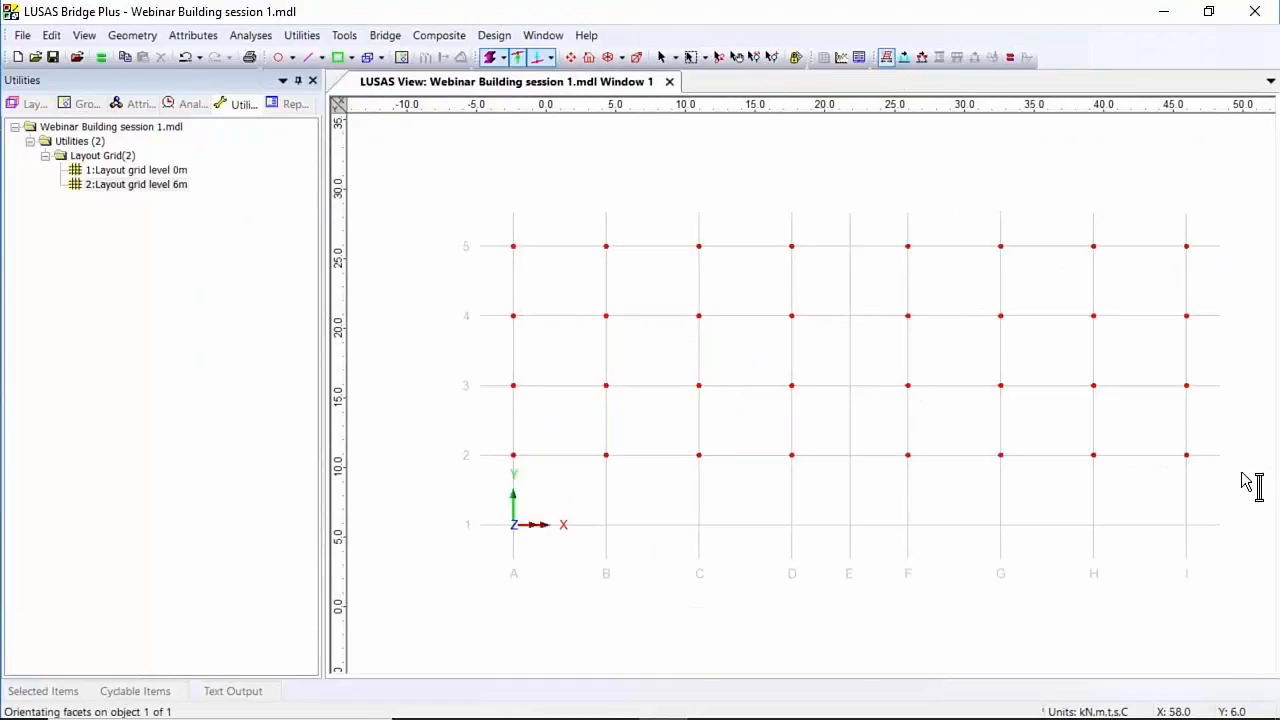
left_click_drag(827, 298, 893, 414)
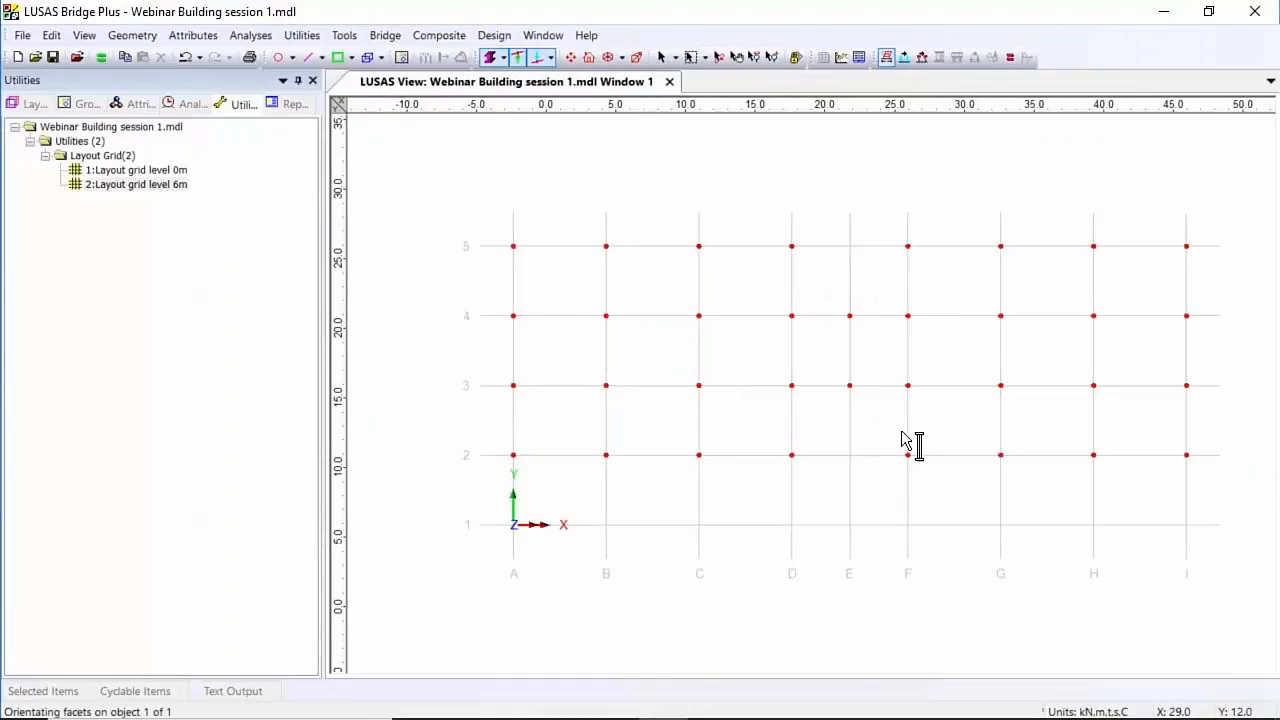
left_click_drag(767, 512, 808, 548)
left_click_drag(898, 512, 925, 552)
Hide the level 0m layout grid and leave line creation
left_click(607, 57)
right_click(157, 175)
left_click(228, 272)
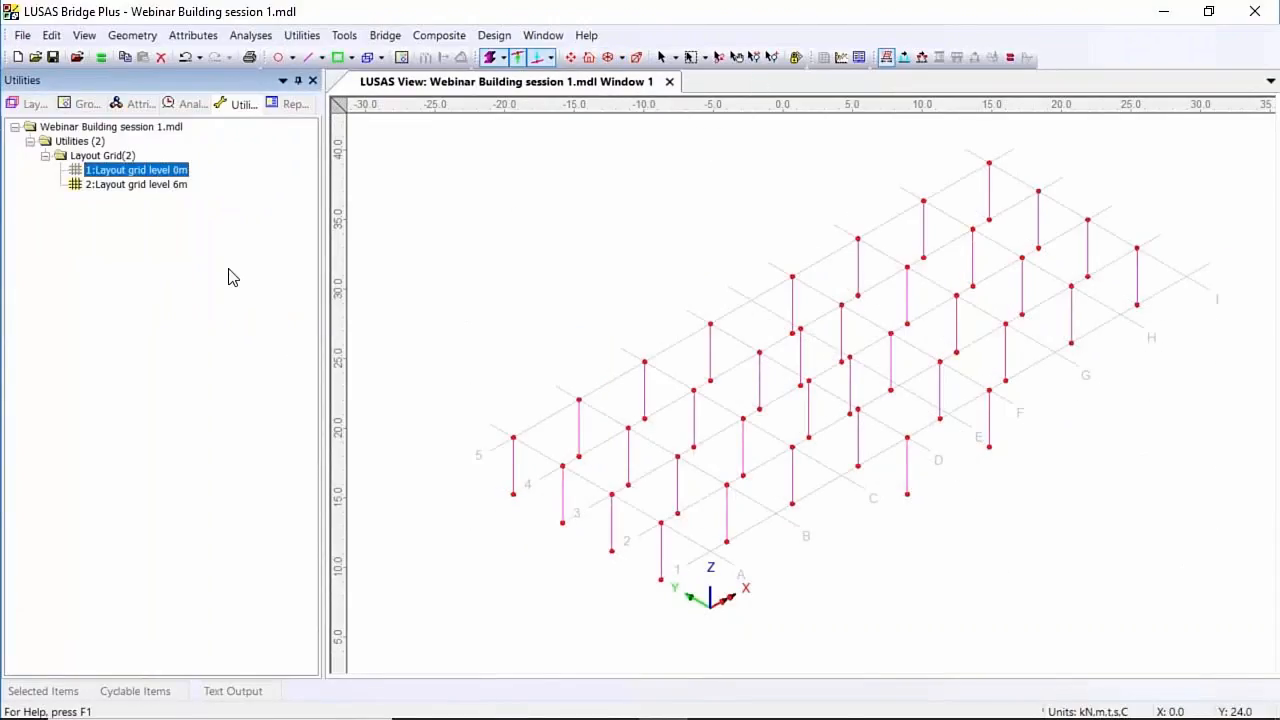
left_click(660, 57)
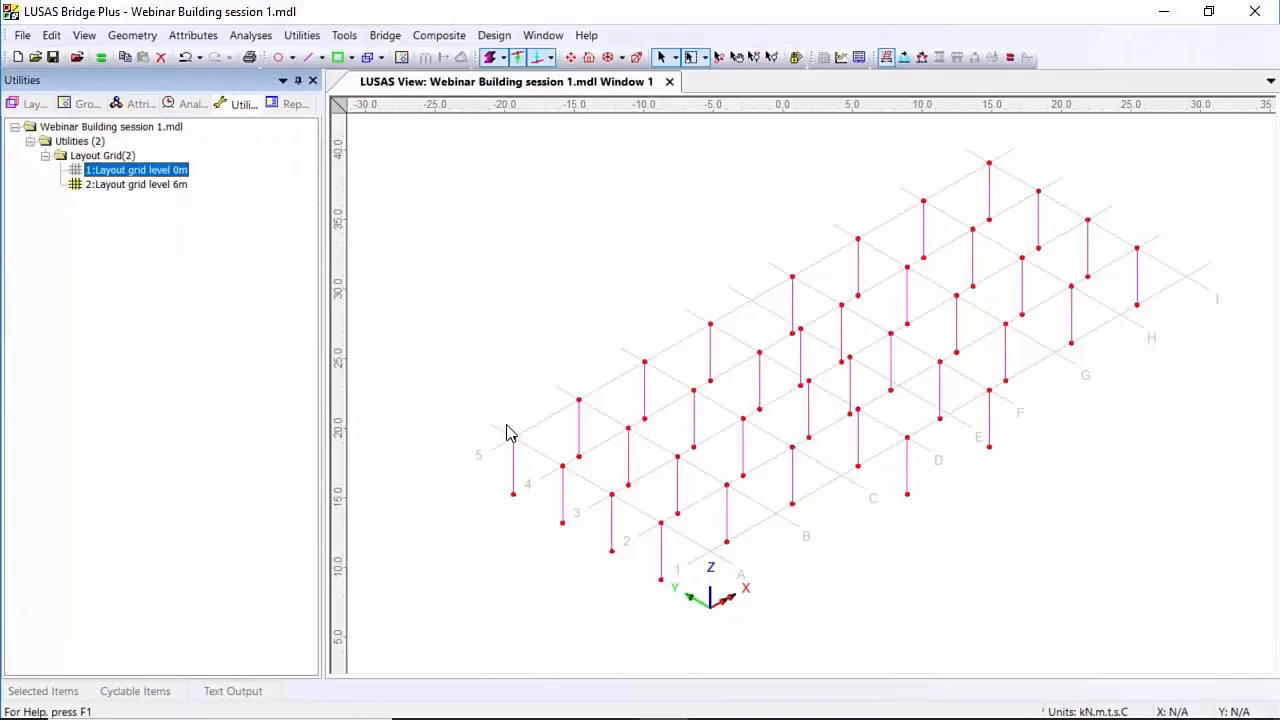
Create horizontal grid surfaces over A–D between gridlines 4–5, A–C between 3–4, and A–D between 2–3
left_click(588, 57)
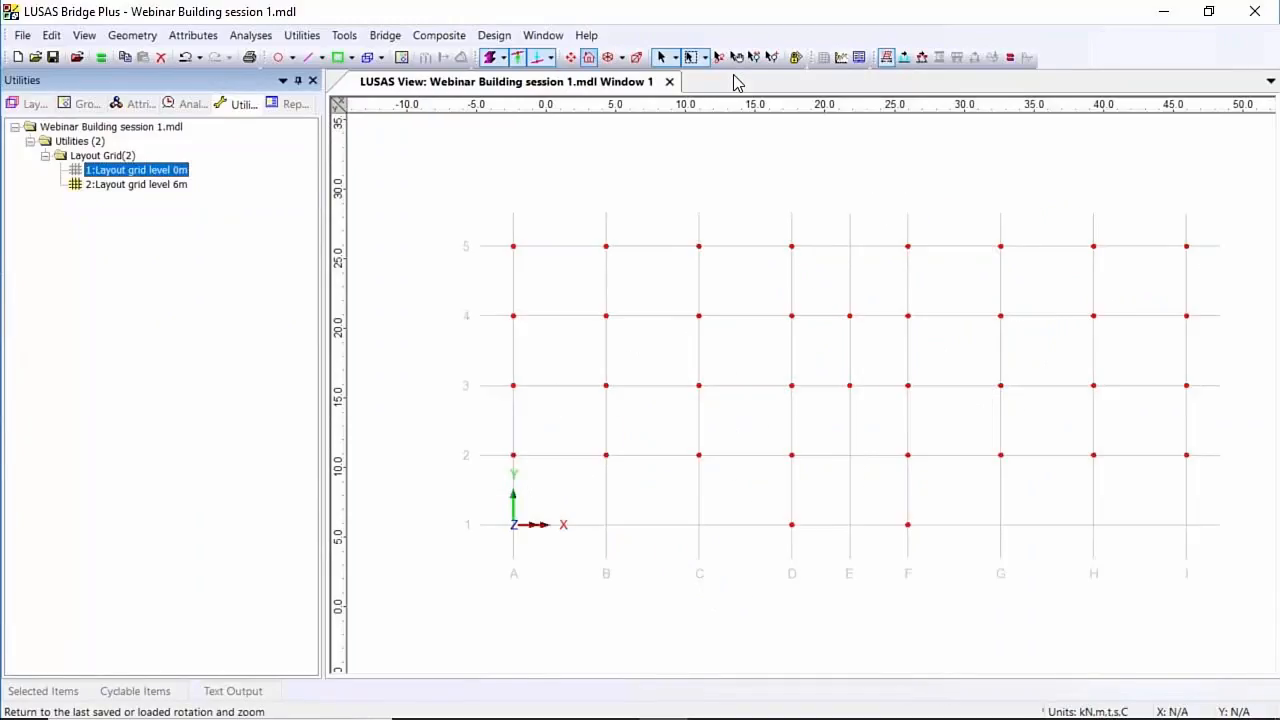
left_click(351, 58)
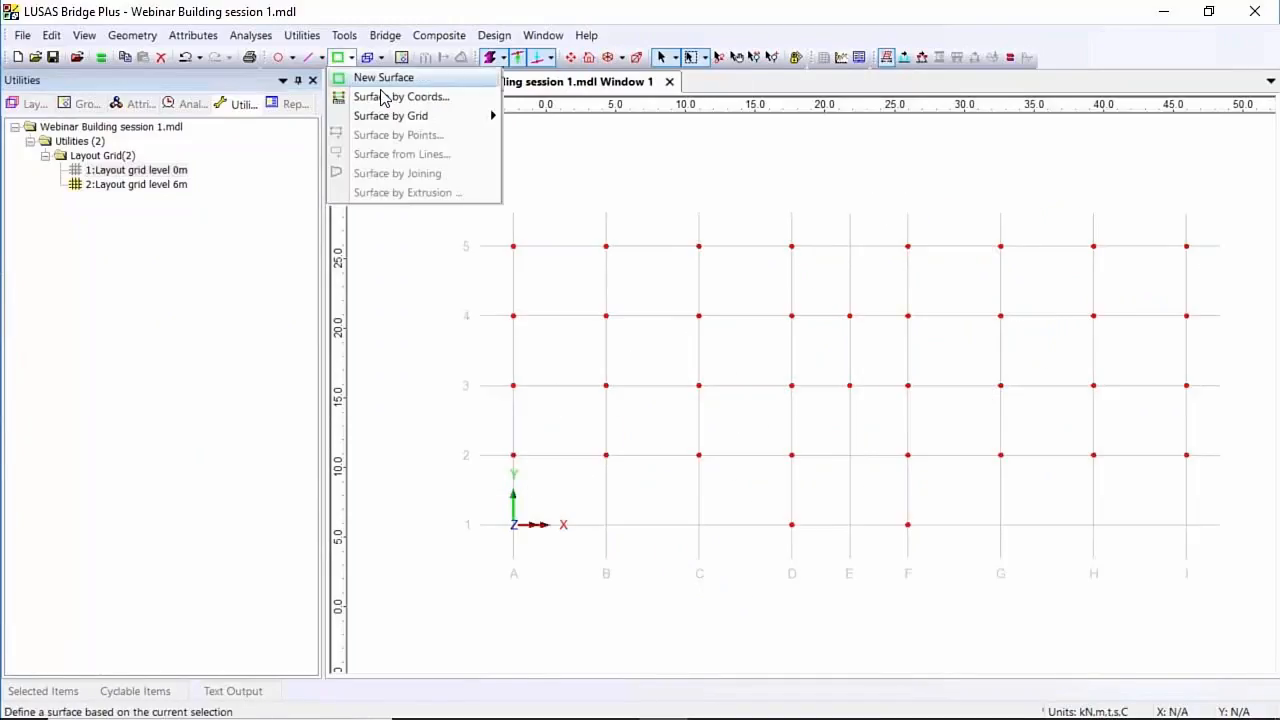
mouse_move(446, 124)
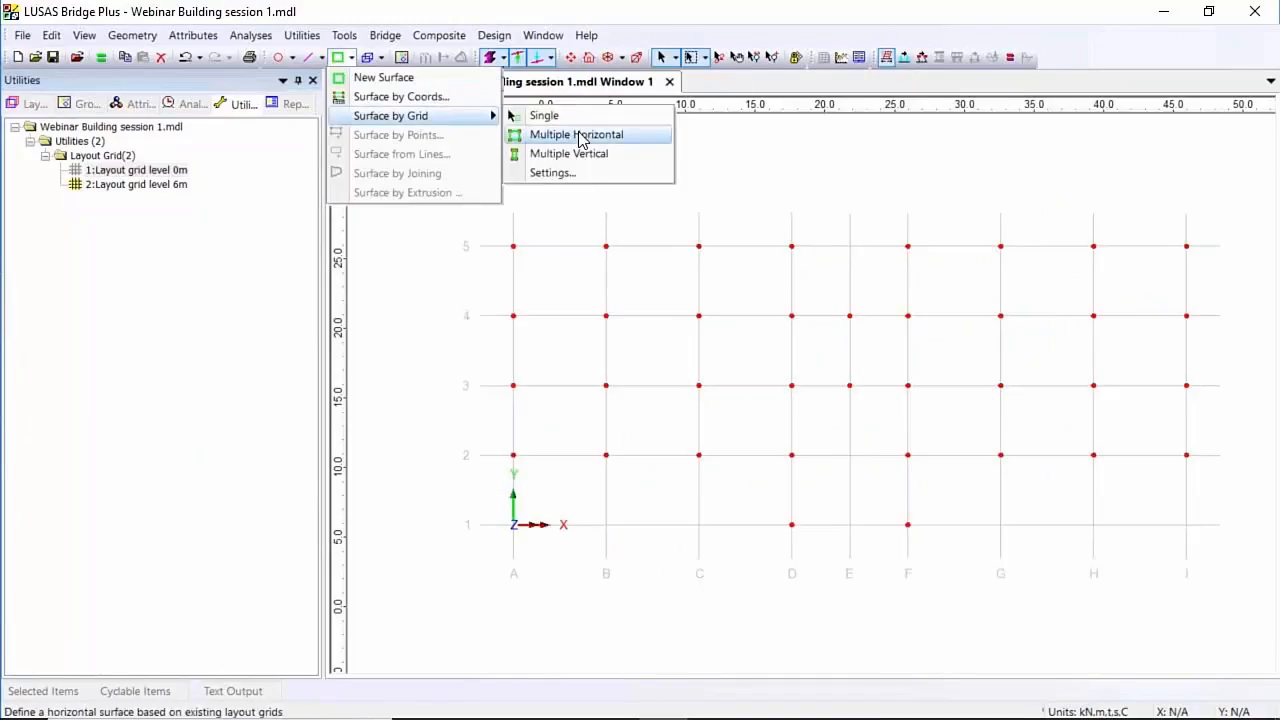
key("Return")
left_click_drag(480, 228, 800, 332)
left_click_drag(457, 293, 724, 396)
left_click_drag(487, 365, 823, 483)
Create horizontal grid surfaces over F–I between gridlines 4–5, G–I between 3–4, and F–I between 2–3
left_click_drag(874, 230, 1226, 346)
left_click_drag(977, 305, 1260, 422)
left_click_drag(890, 370, 1242, 484)
left_click(588, 57)
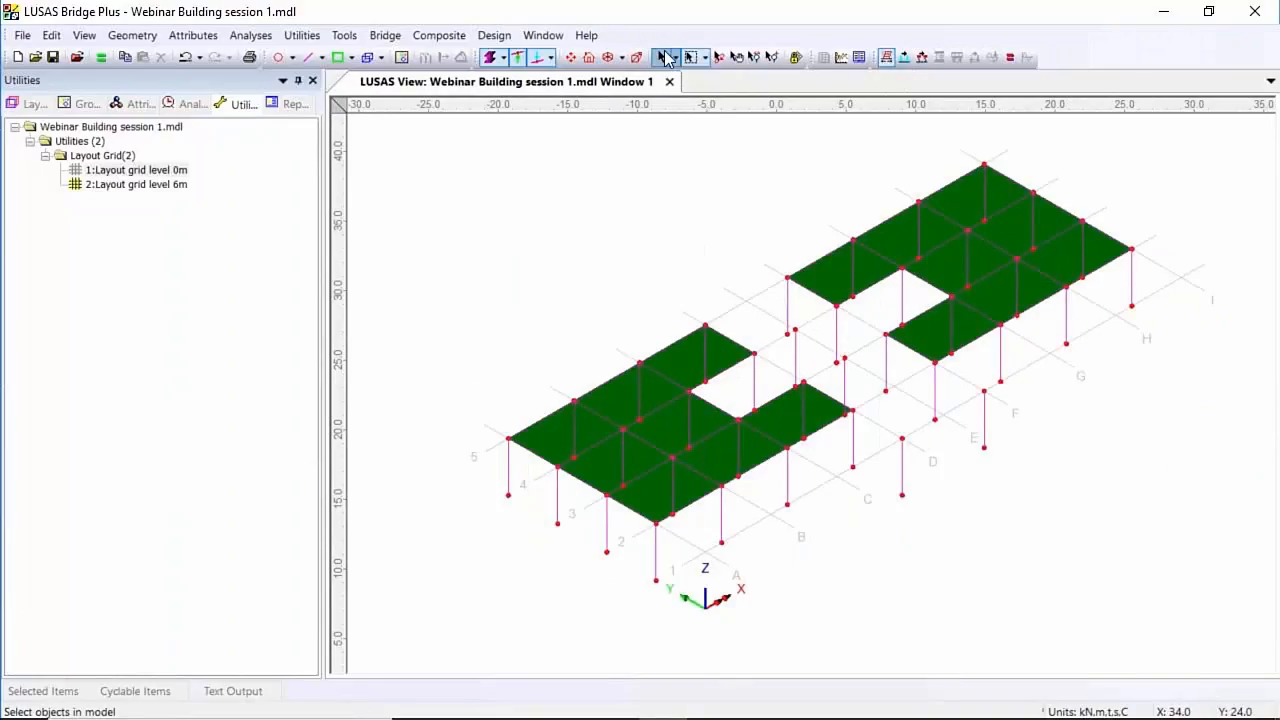
Create horizontal grid lines along gridlines 3 and 4 from D to F, and along D and F between 3 and 4
left_click(589, 57)
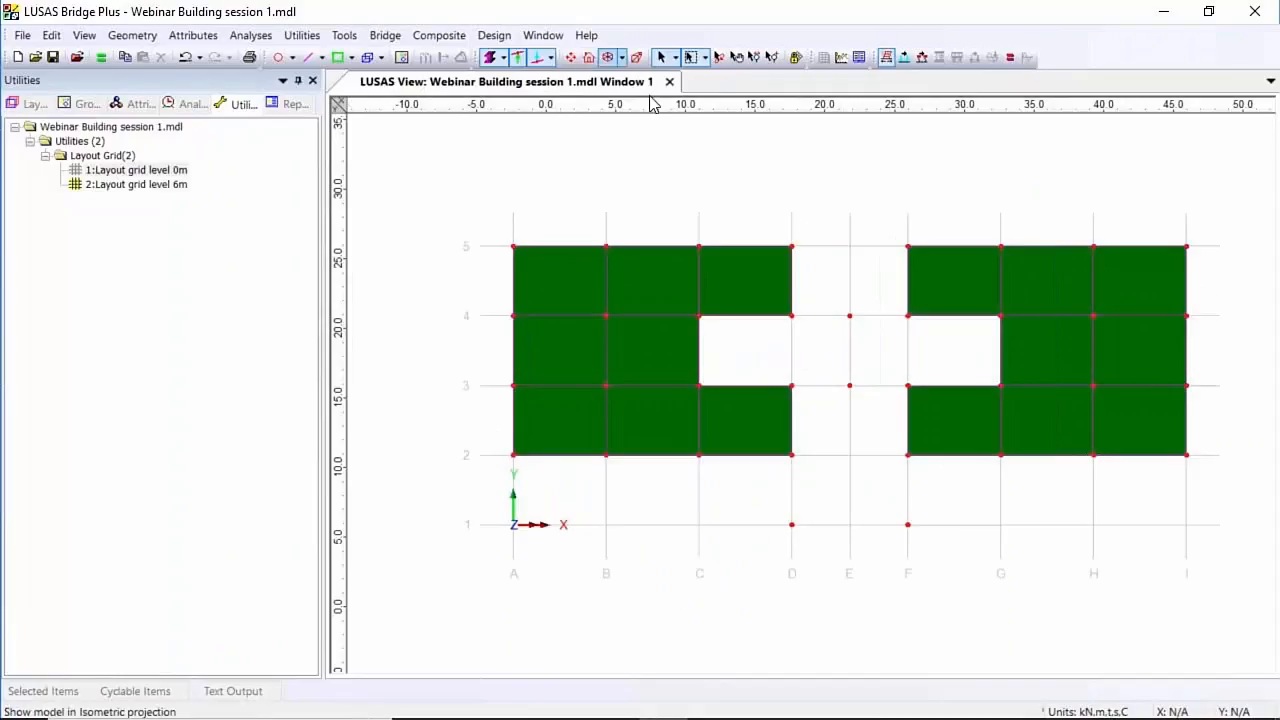
left_click(322, 60)
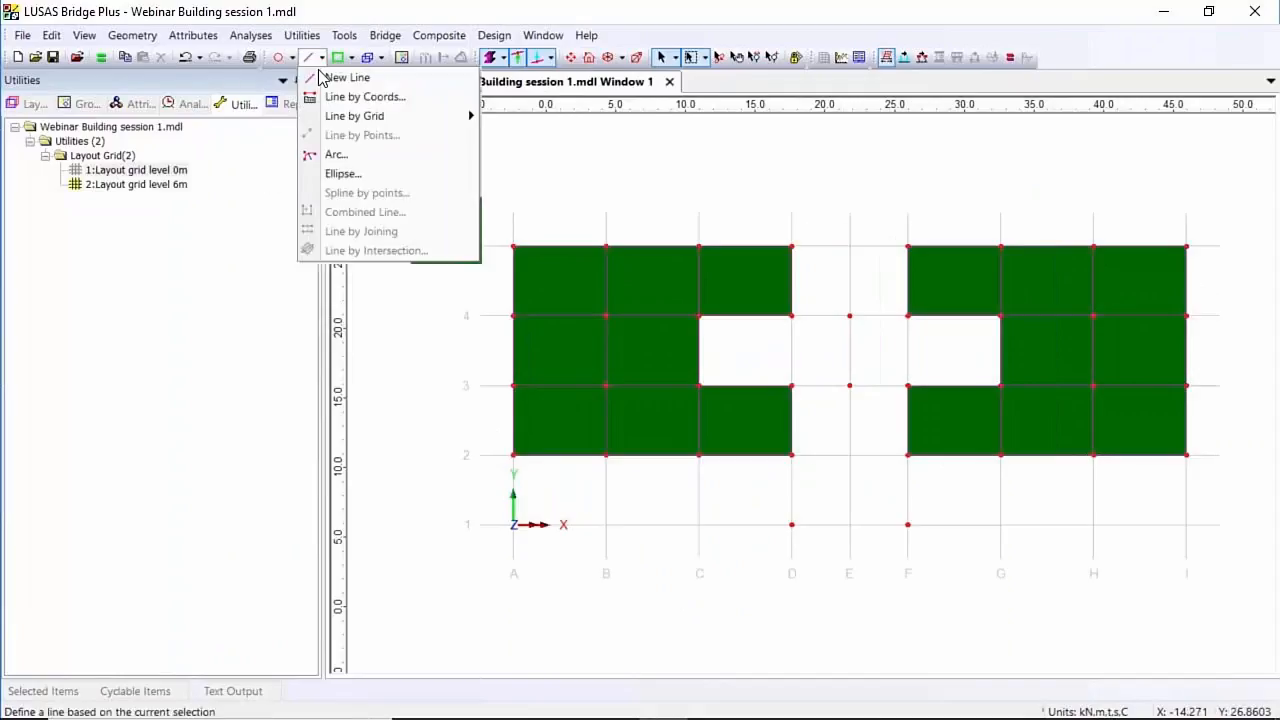
mouse_move(370, 120)
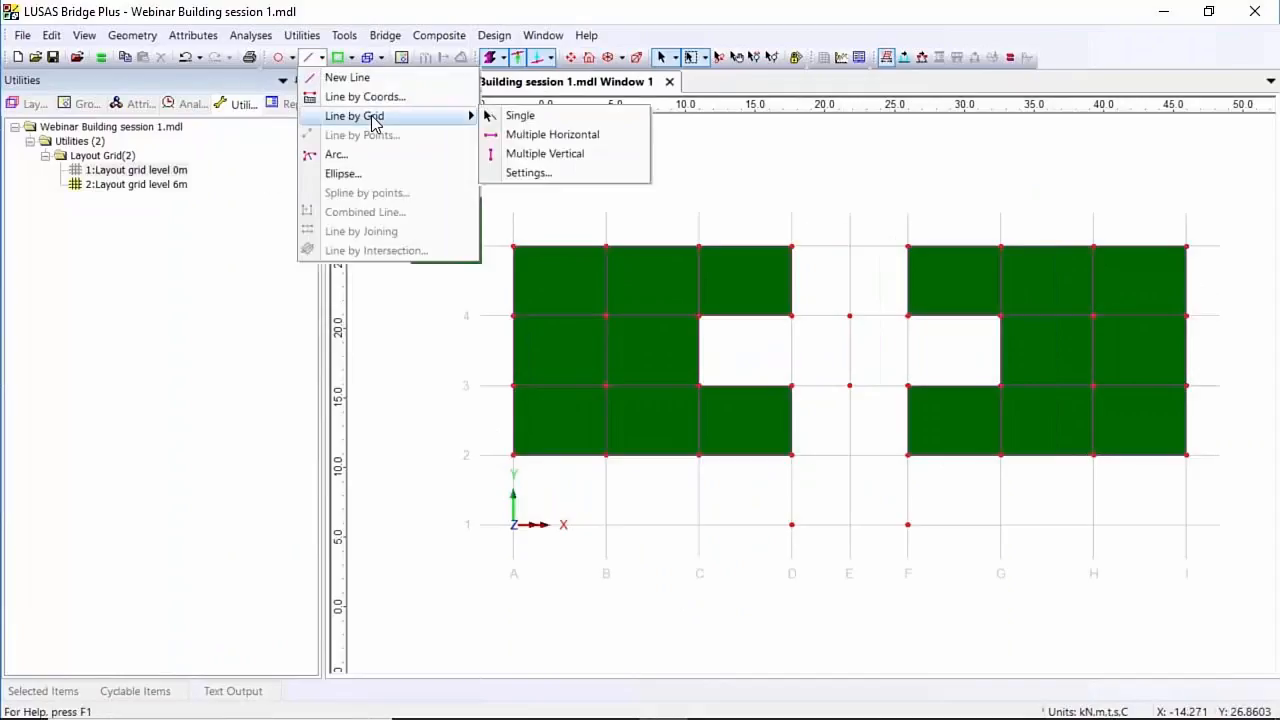
left_click(548, 136)
left_click(778, 313)
left_click(912, 318)
left_click(788, 385)
left_click(910, 388)
left_click_drag(806, 383, 804, 397)
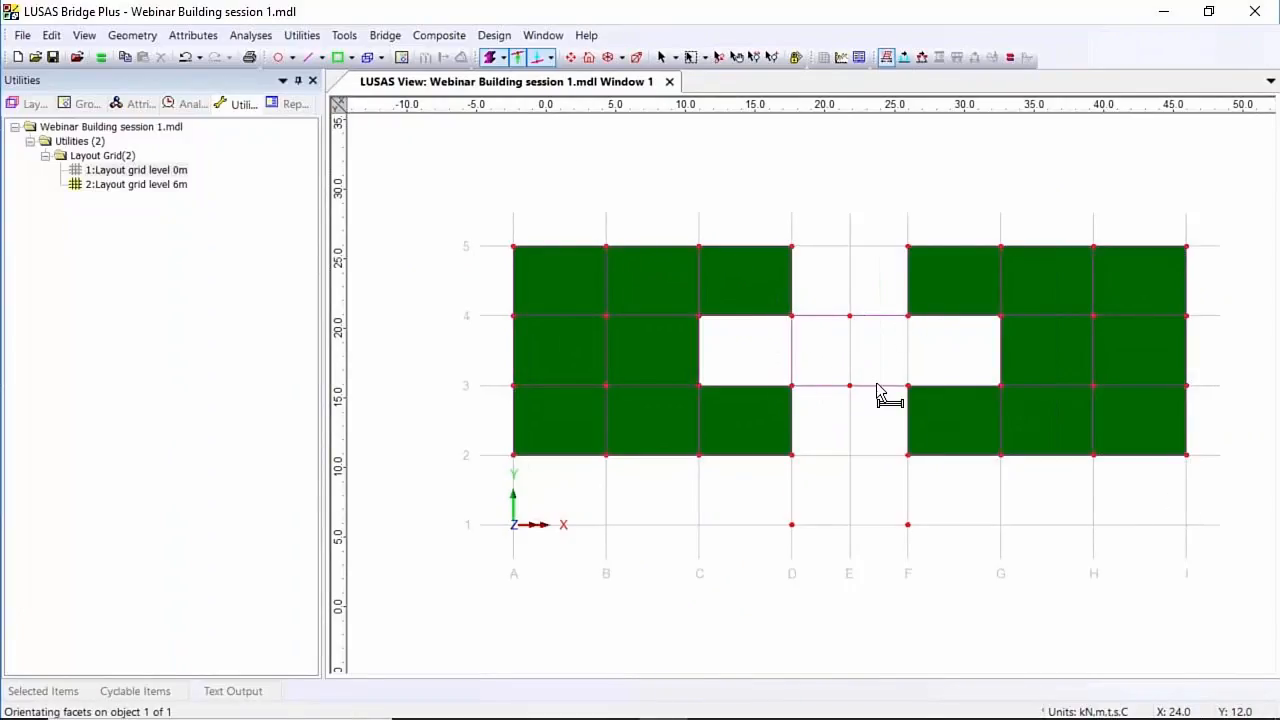
left_click_drag(896, 307, 918, 397)
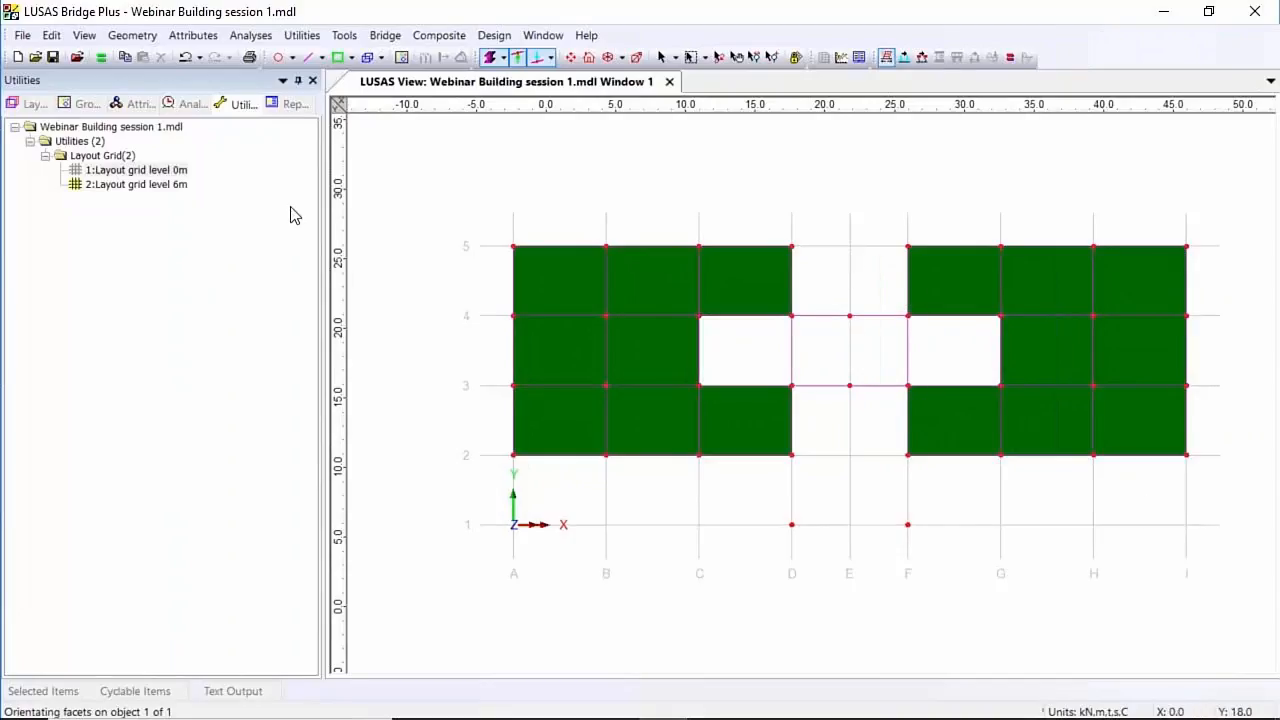
Set the horizontal line-by-grid option to create only one feature per mouse drag per grid
left_click(321, 58)
mouse_move(357, 115)
left_click(562, 139)
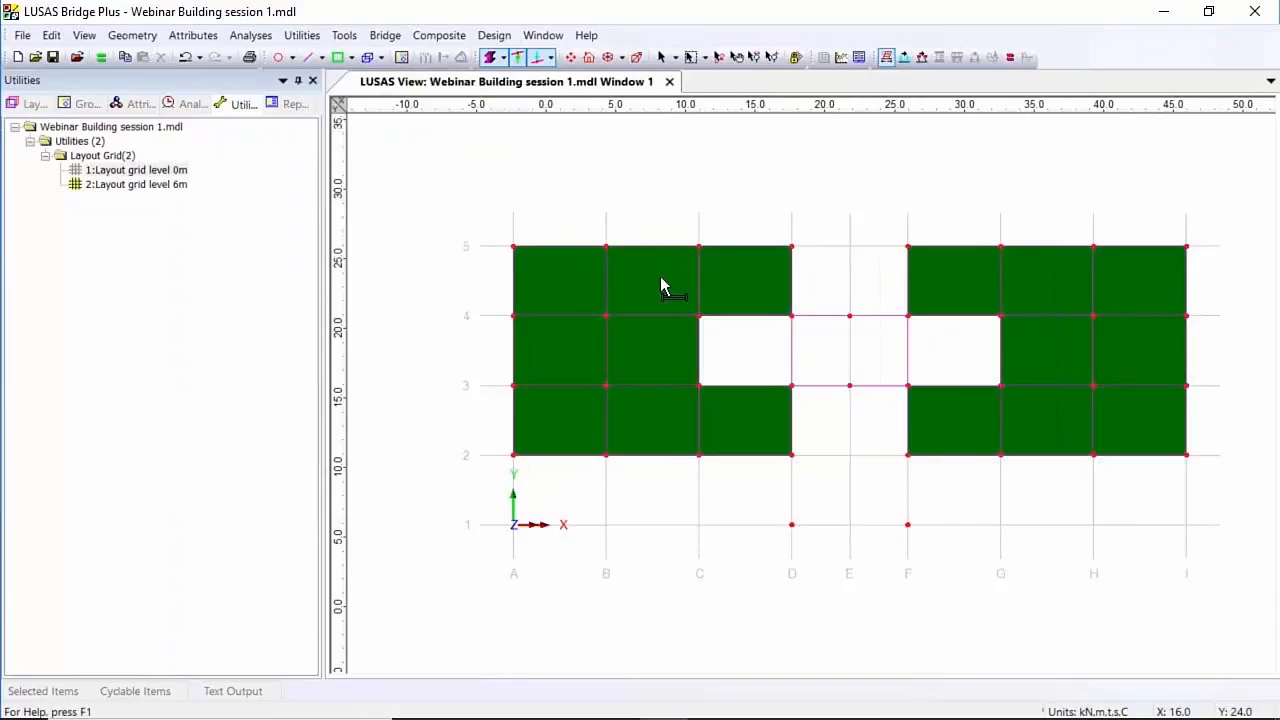
left_click(320, 58)
mouse_move(400, 116)
left_click(540, 172)
left_click(495, 332)
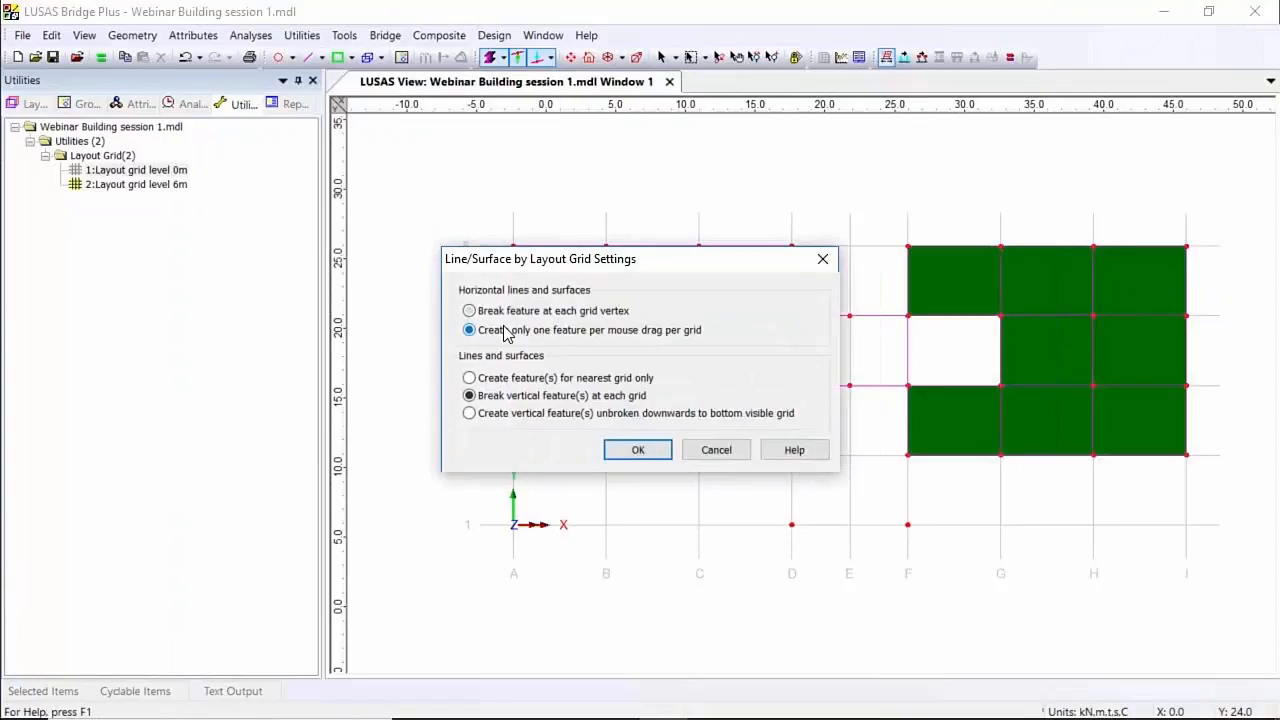
left_click(645, 452)
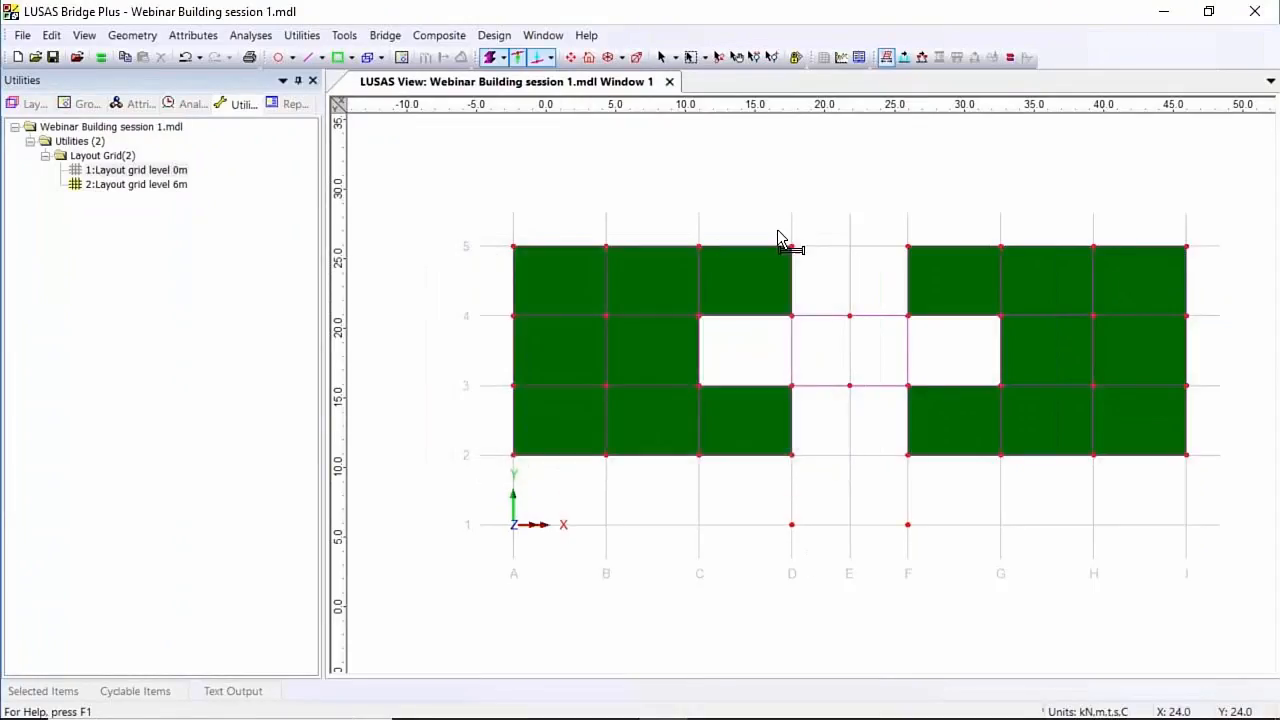
Create unbroken horizontal lines from D to F on gridlines 5, 2 and 1, plus lines along D and F between 1 and 2
left_click_drag(776, 230, 927, 249)
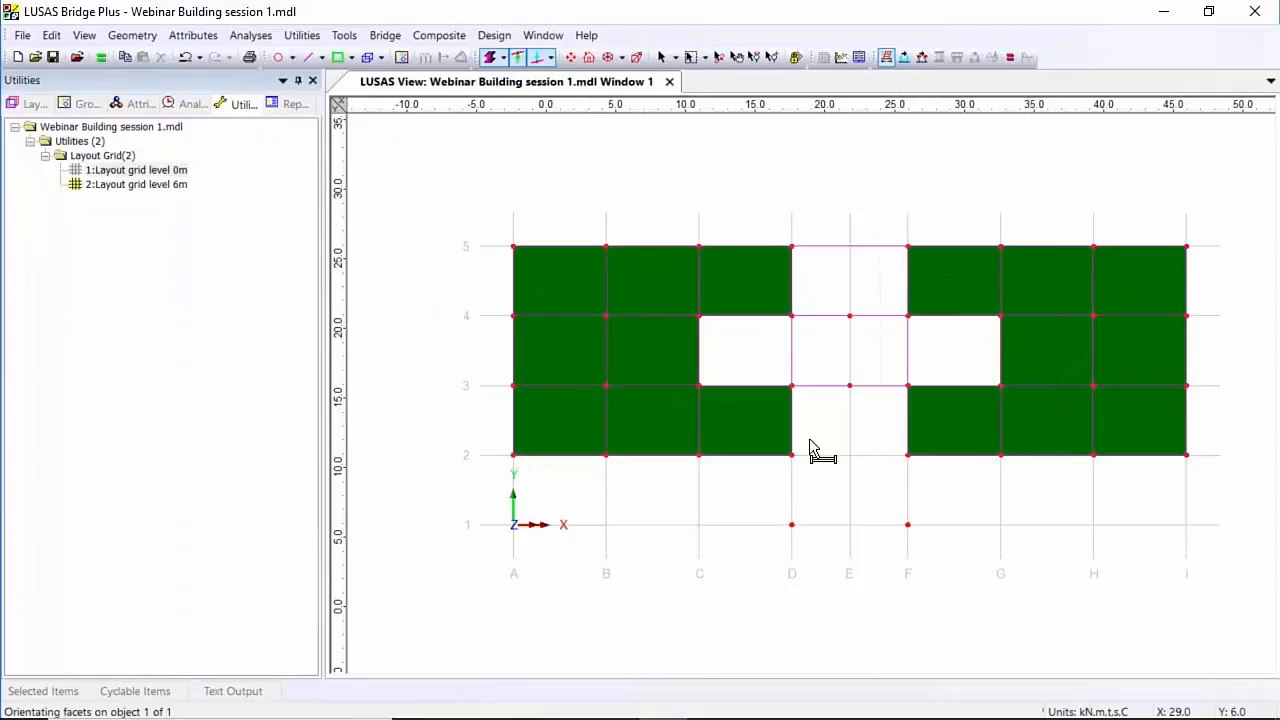
left_click_drag(777, 447, 919, 478)
left_click_drag(782, 520, 914, 542)
left_click_drag(783, 441, 811, 548)
left_click_drag(907, 452, 926, 547)
Leave line creation and hide the level 6m layout grid in the isometric view
left_click(607, 57)
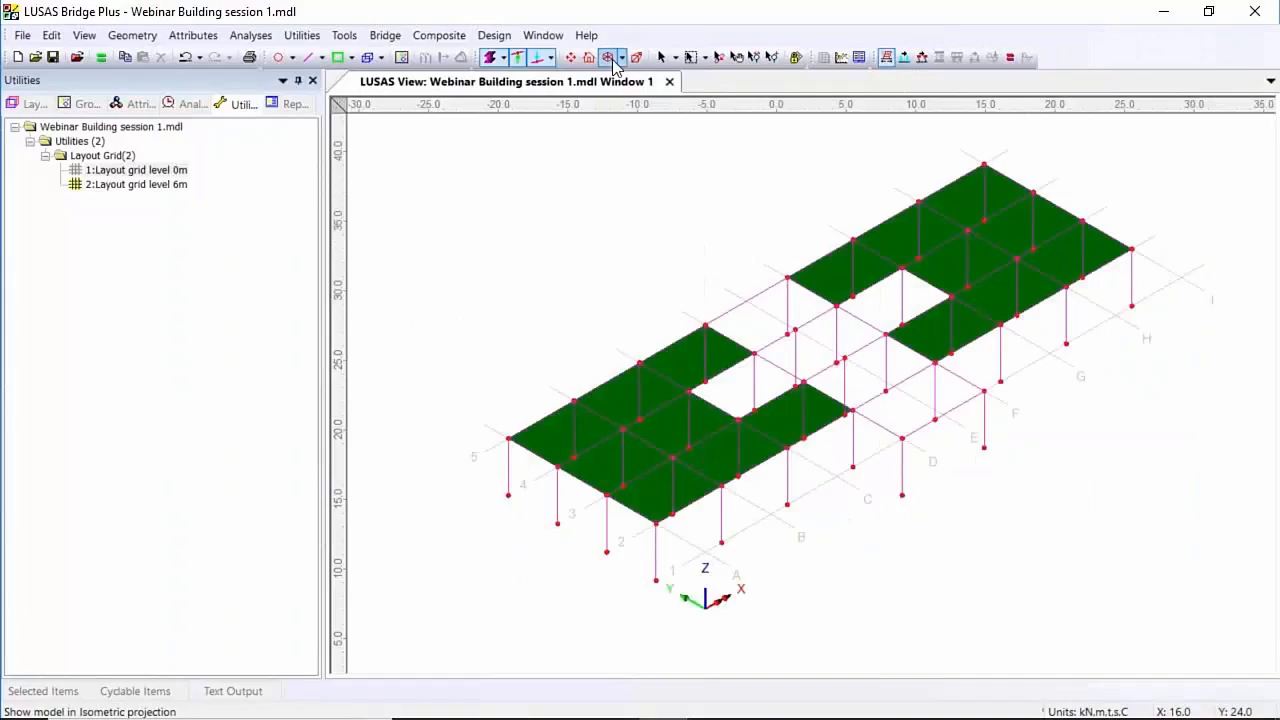
left_click(660, 57)
right_click(172, 185)
left_click(212, 281)
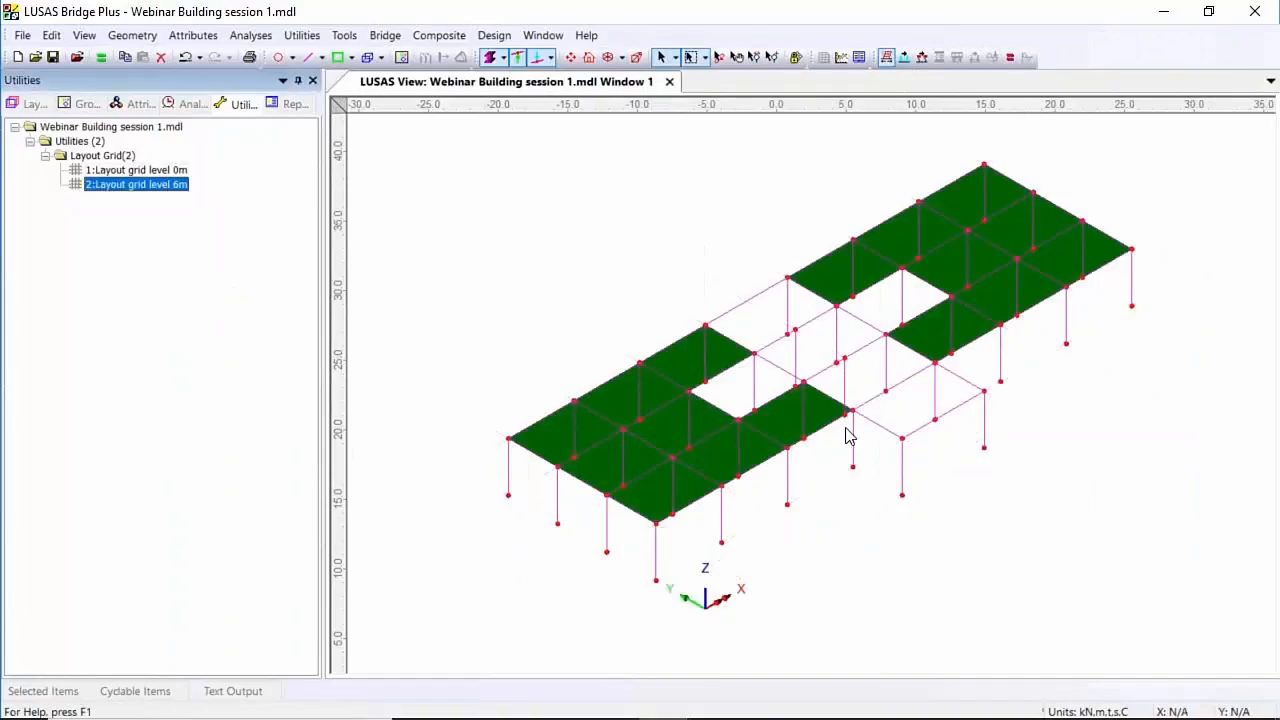
Split the four beam lines above the central core's bracing bays into 2 equal divisions each
left_click(977, 461)
left_click(780, 367)
left_click(860, 350, "shift")
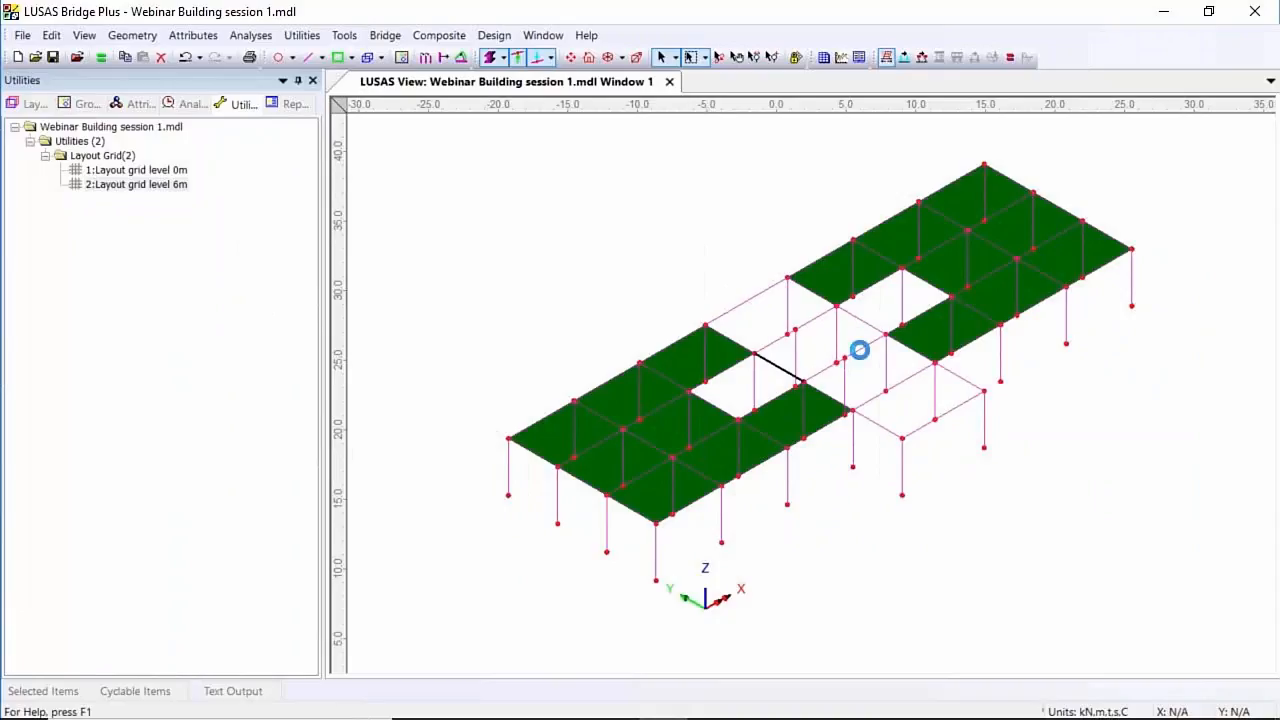
left_click(854, 318, "shift")
left_click(818, 317, "shift")
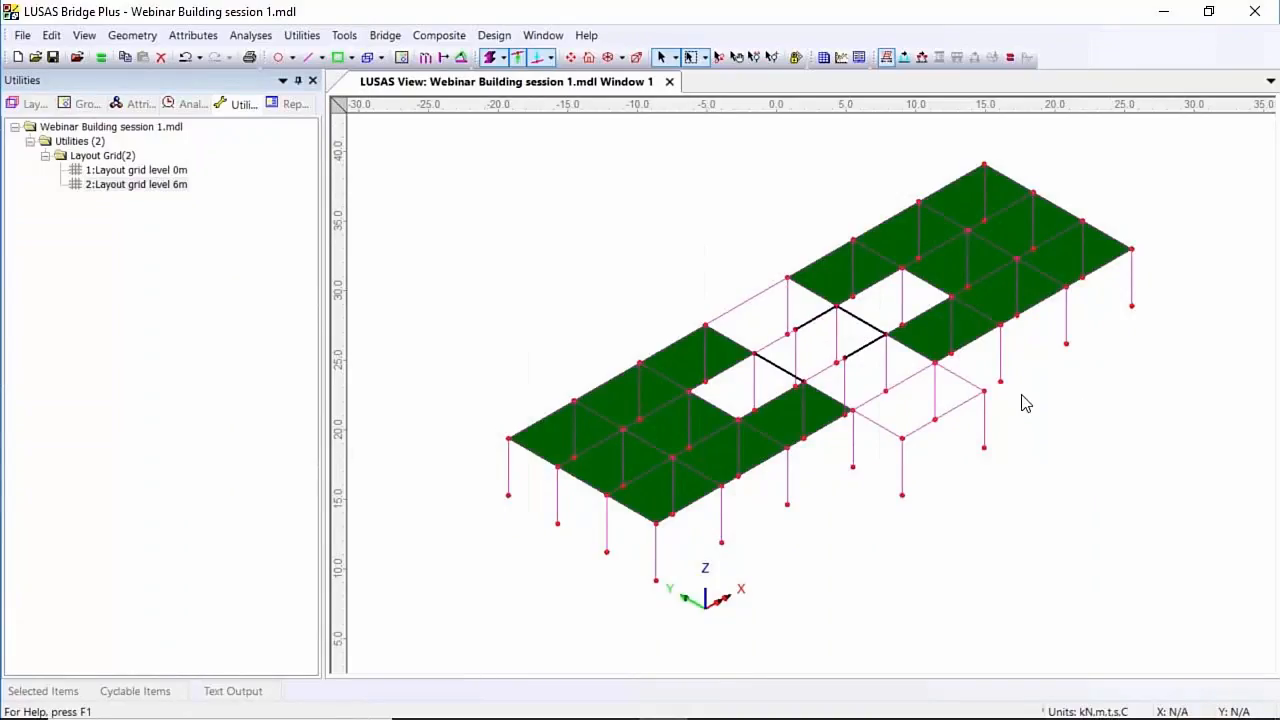
left_click(132, 35)
mouse_move(171, 74)
mouse_move(436, 358)
left_click(533, 235)
left_click(654, 300)
type("2")
left_click(556, 510)
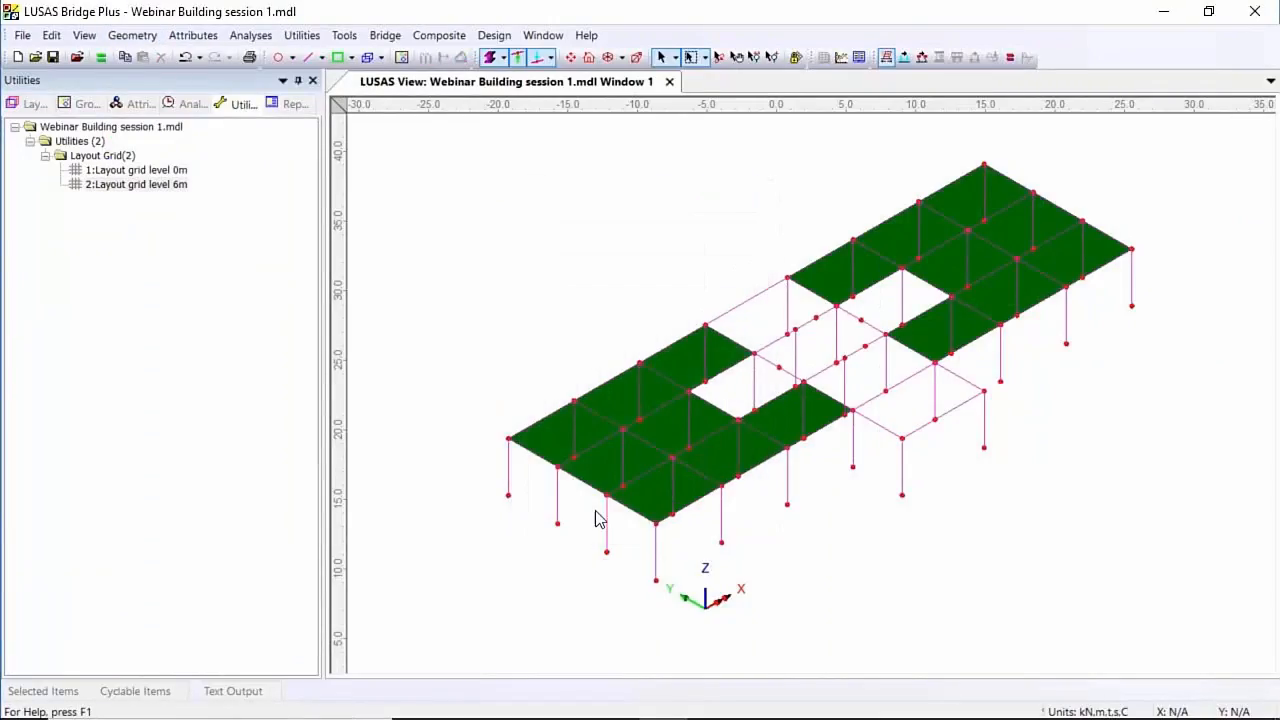
Create inverted-V bracing lines from the column bases to the midpoints of the four split beams around the central core
left_click(754, 410)
left_click(778, 366, "shift")
left_click(806, 438, "shift")
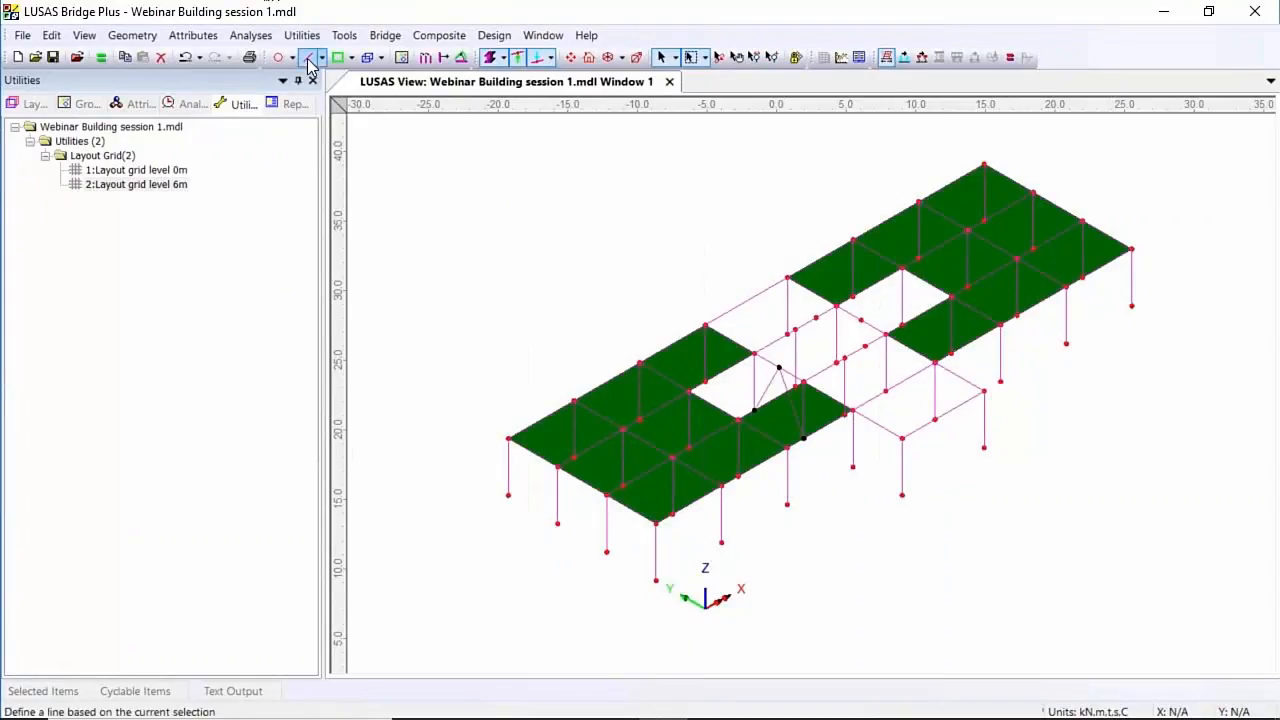
left_click(845, 413)
left_click(865, 345, "shift")
left_click(886, 391, "shift")
left_click(860, 320, "shift")
left_click_drag(839, 370, 822, 350, "shift")
left_click(814, 315, "shift")
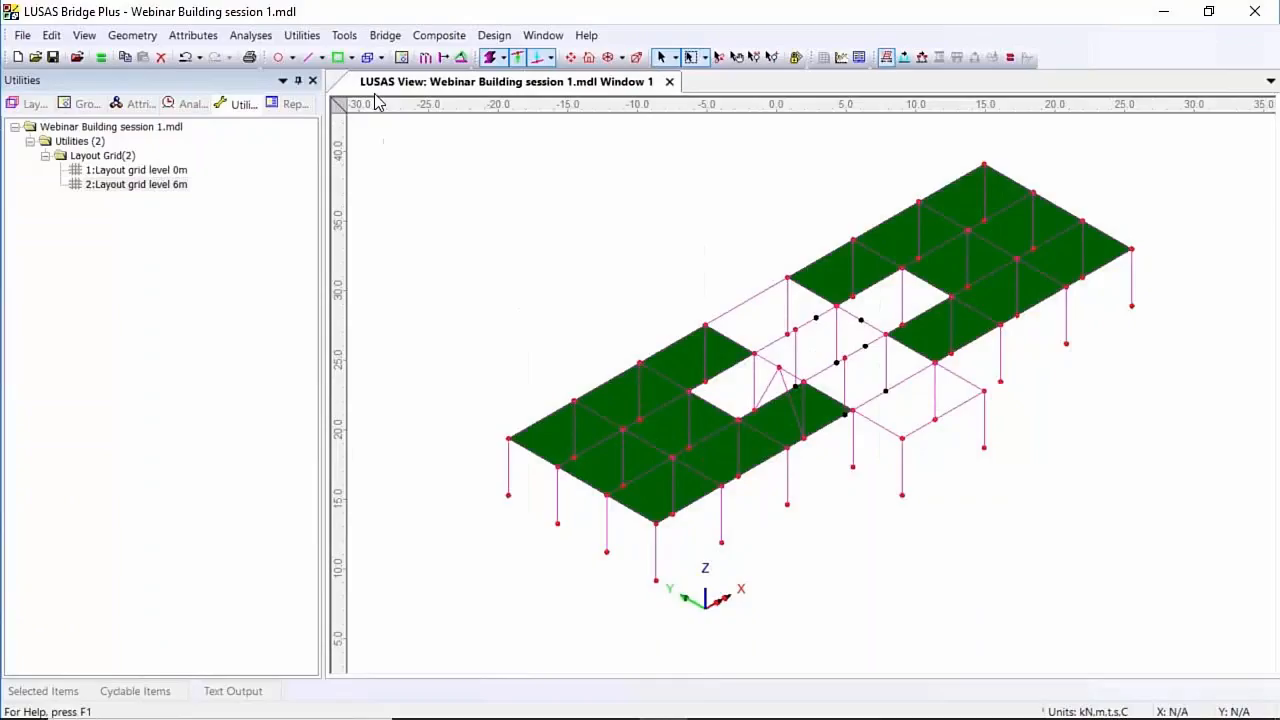
left_click(336, 58)
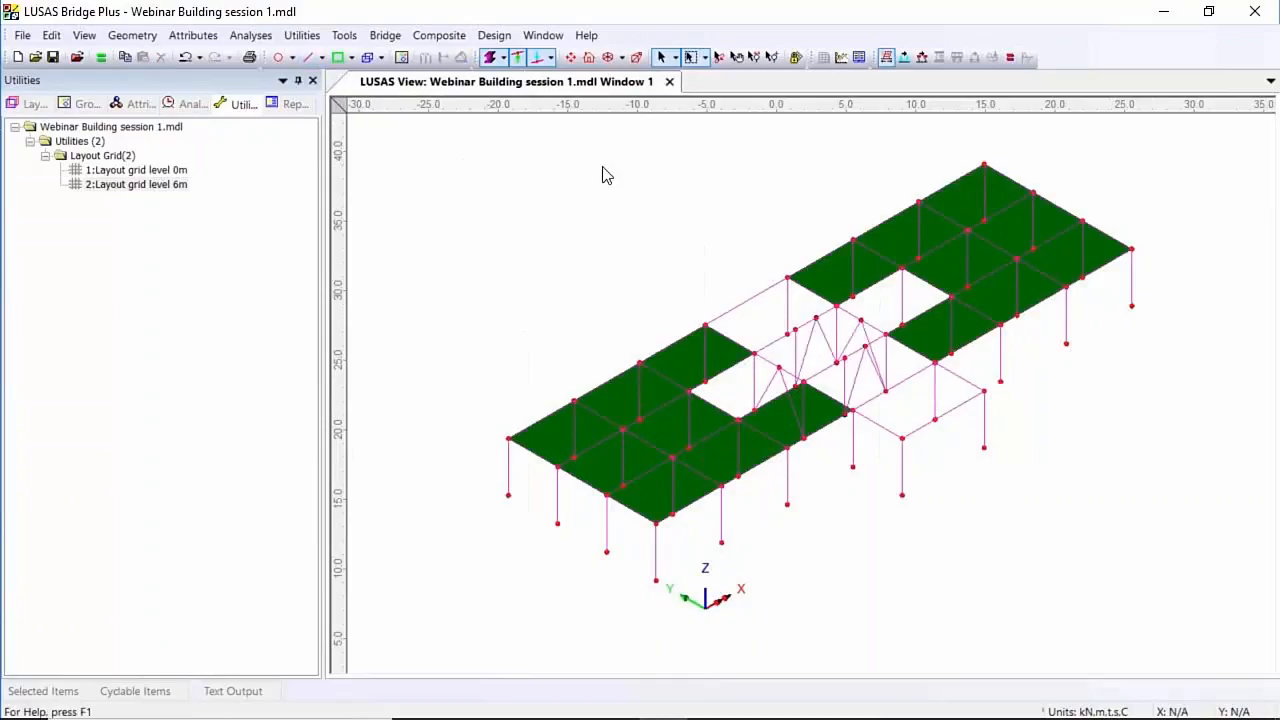
Create a slab surface from the bounding lines of the empty bay behind the braced core, along the floor's rear edge
left_click(718, 57)
left_click_drag(787, 484, 742, 494)
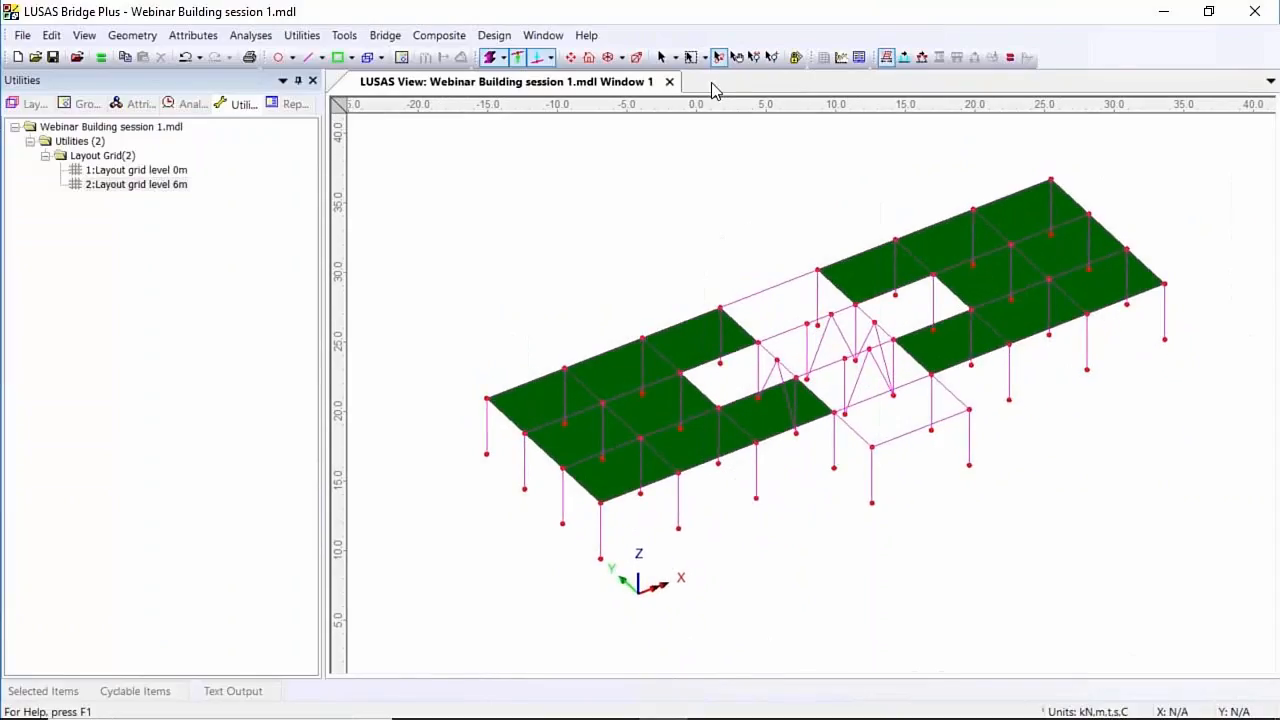
left_click(662, 56)
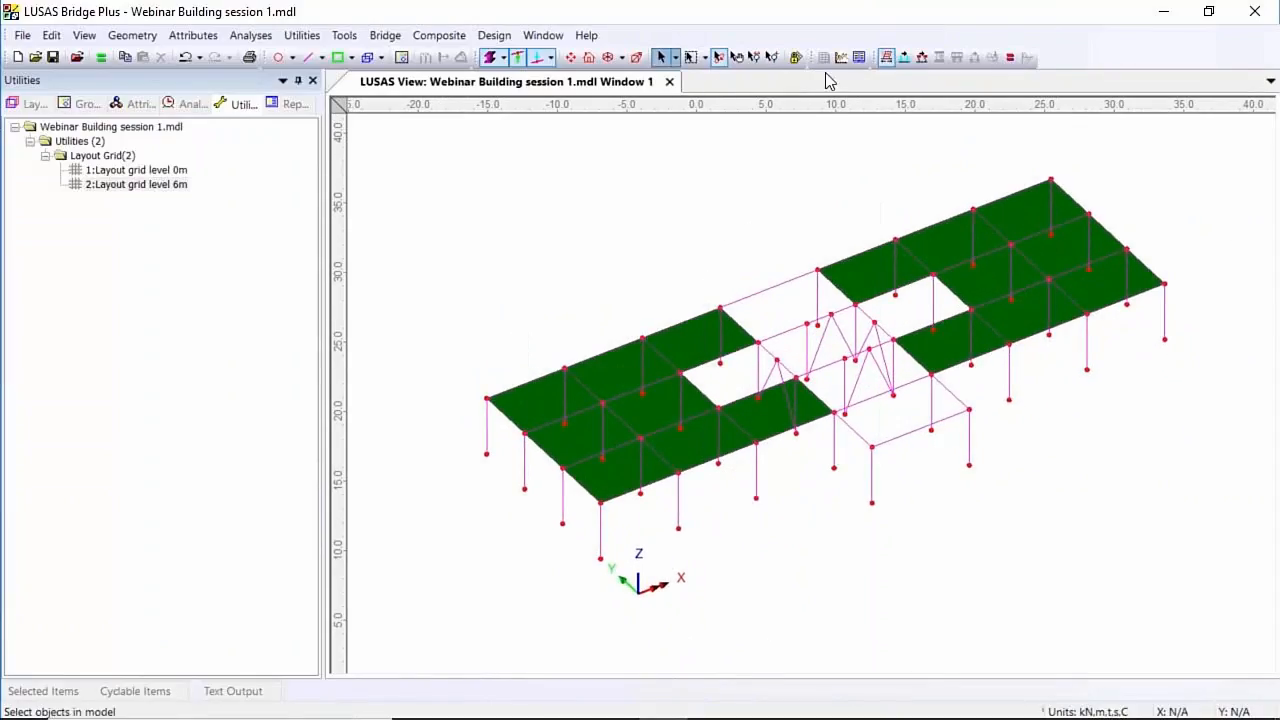
left_click(750, 336)
left_click(795, 330, "shift")
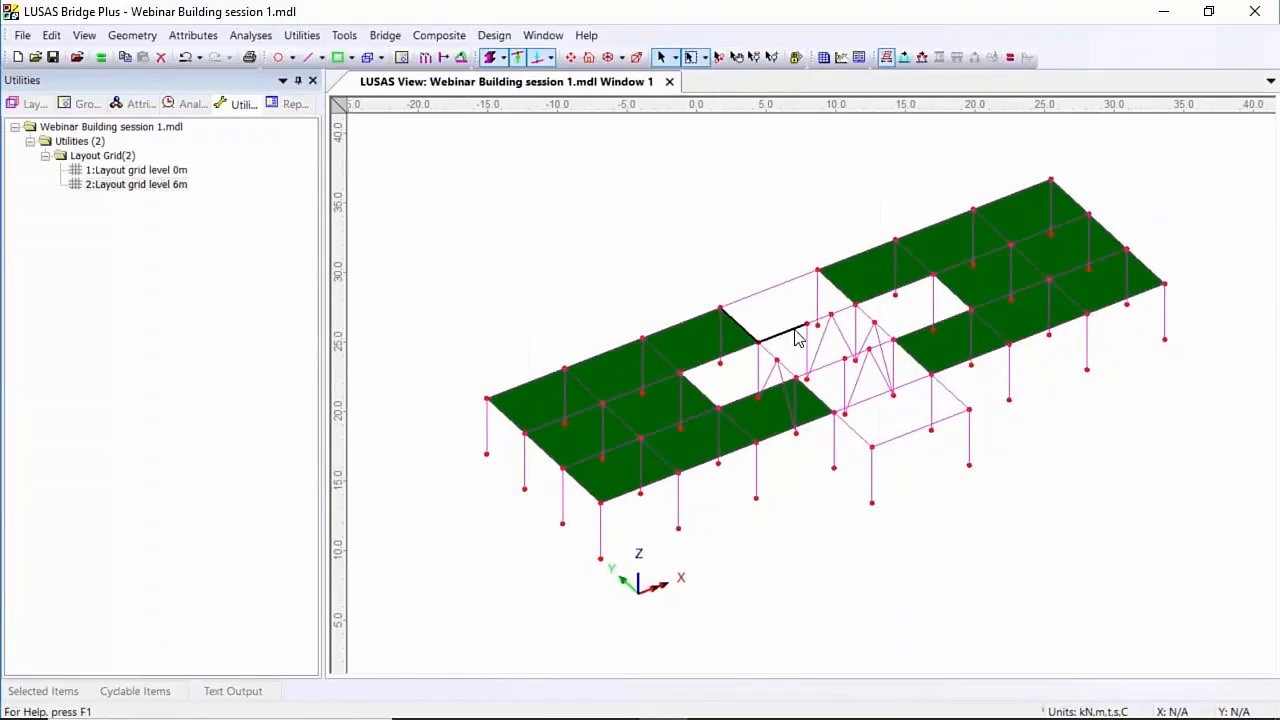
left_click(837, 287, "shift")
left_click(783, 287, "shift")
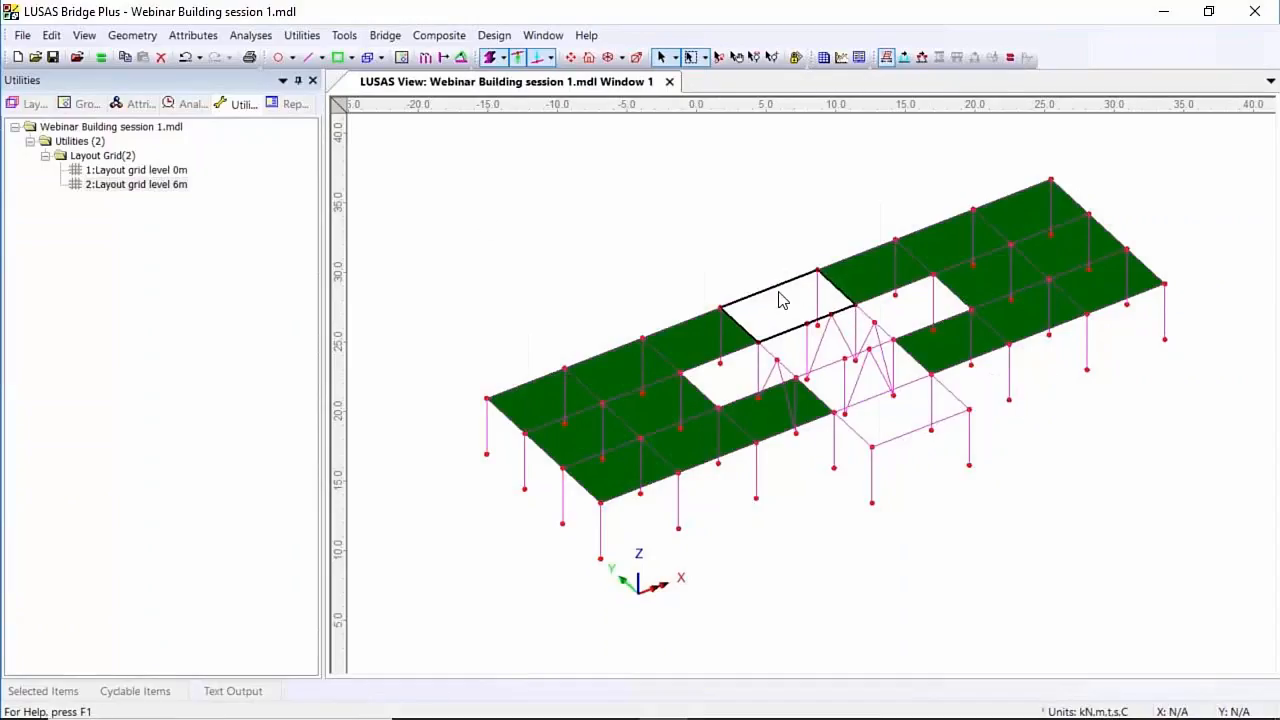
left_click(338, 57)
Create slab surfaces from the bounding lines of the two empty bays on either side of the braced core
left_click(698, 388)
left_click(738, 398, "shift")
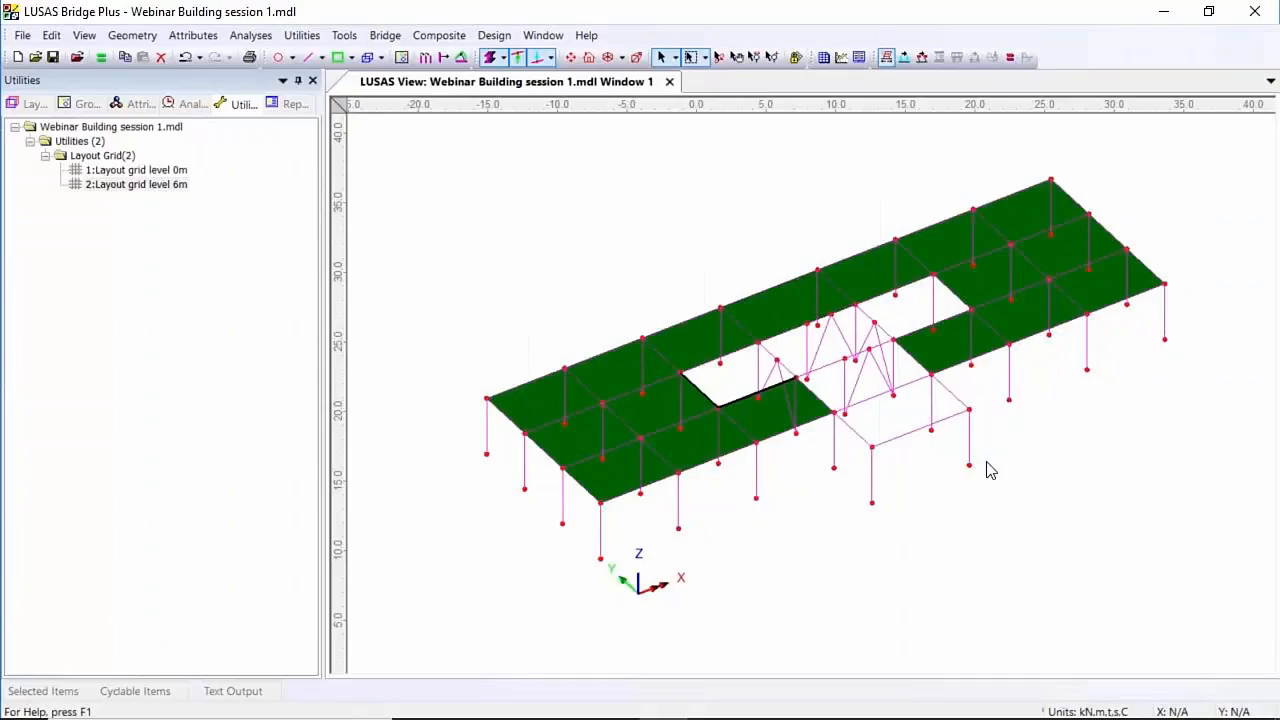
left_click(774, 360, "shift")
left_click(736, 356, "shift")
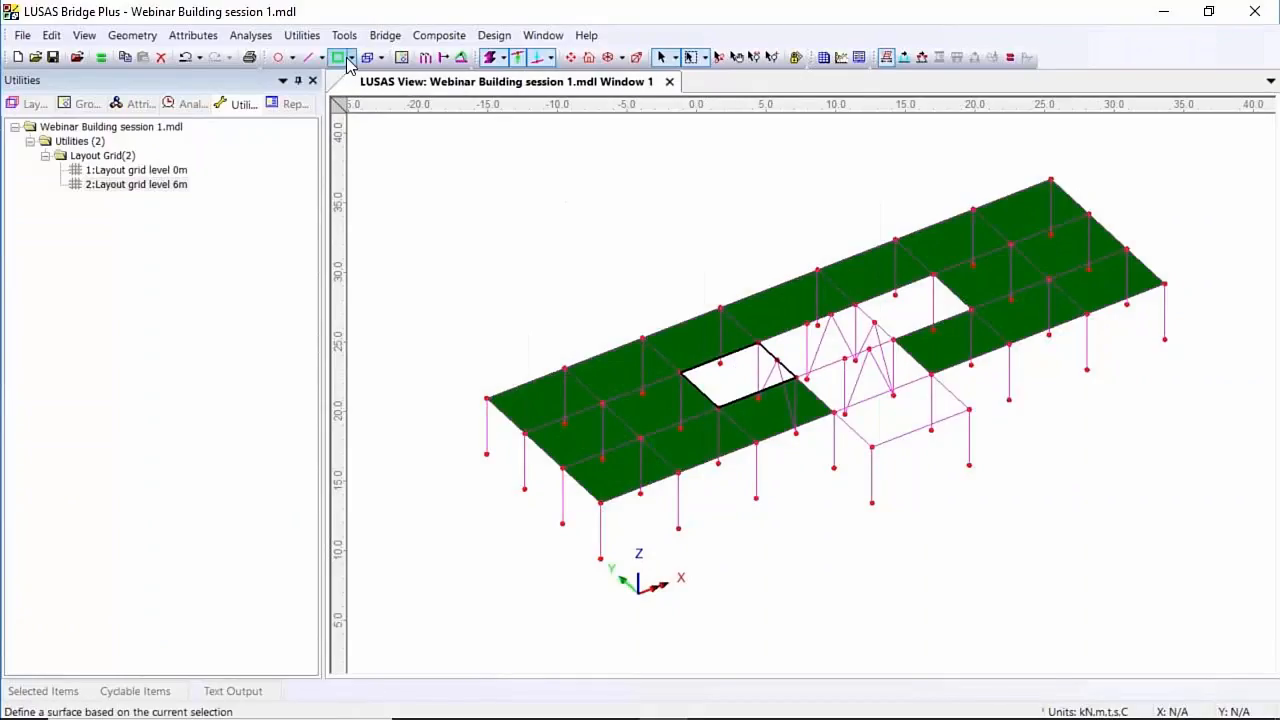
left_click(912, 337)
left_click(918, 338, "shift")
left_click(957, 302, "shift")
left_click(900, 287, "shift")
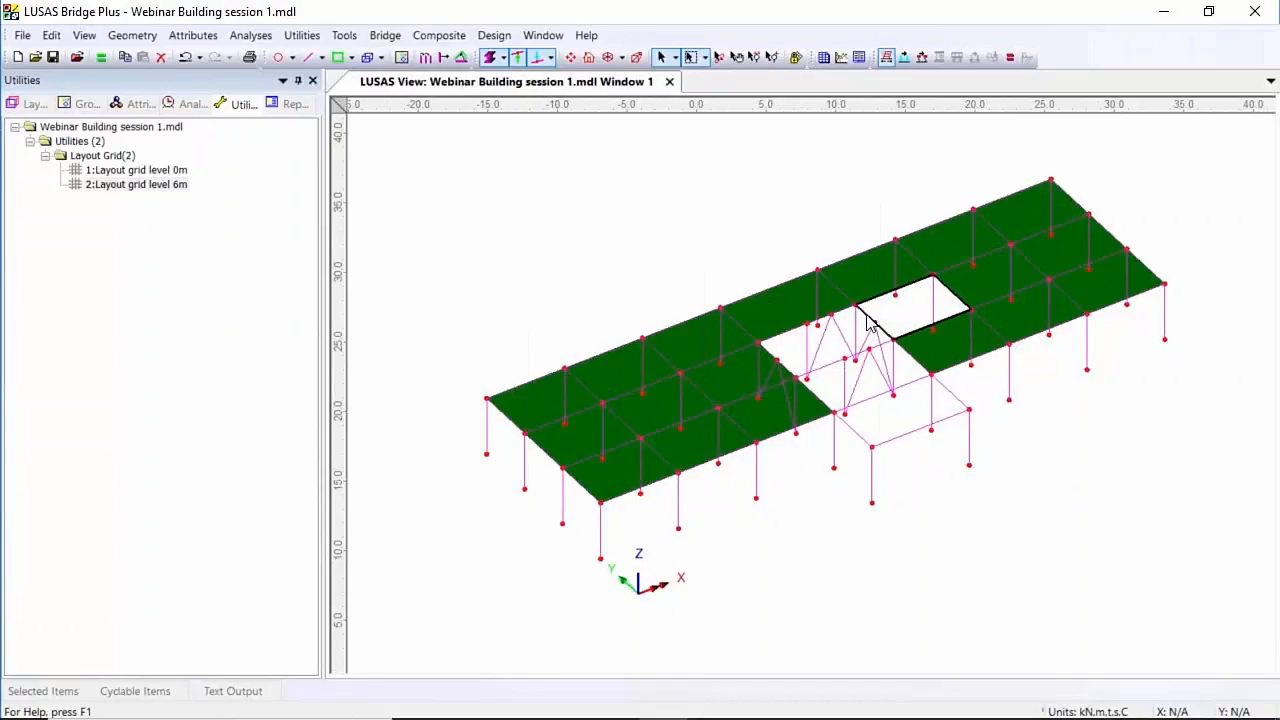
left_click(338, 57)
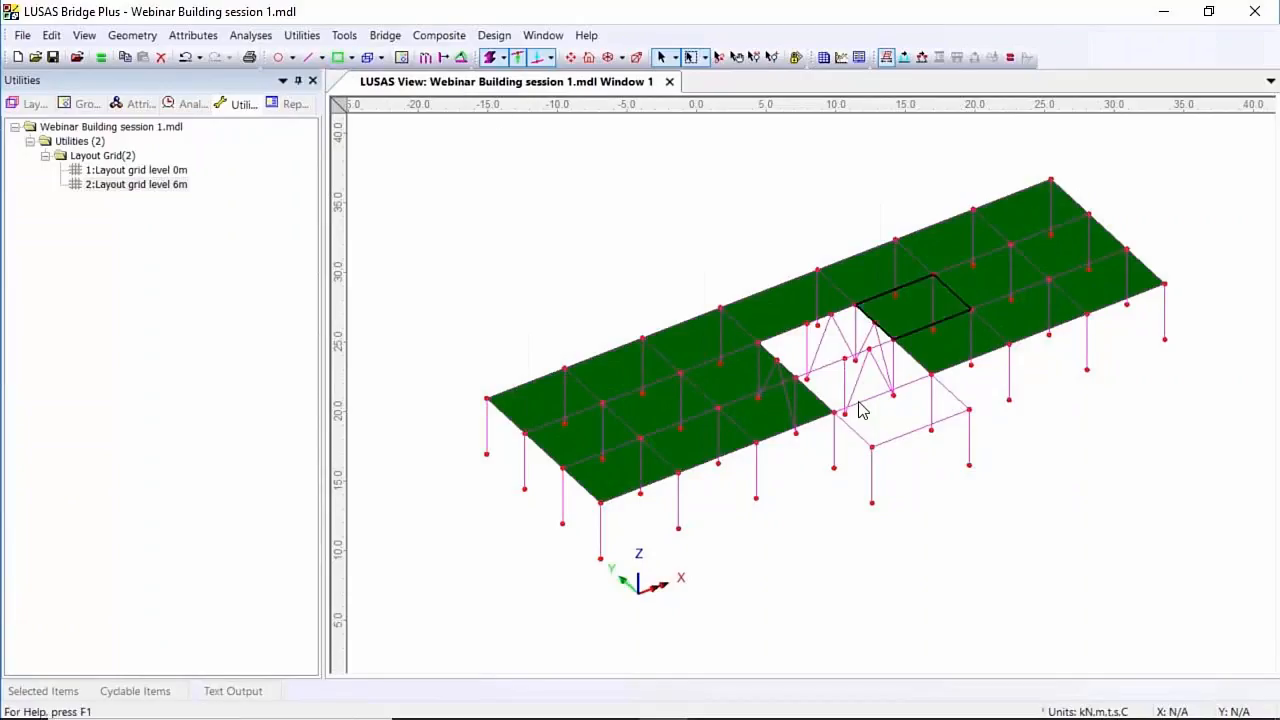
Create a slab surface in the empty bay directly in front of the core, between it and the projecting frame
left_click(819, 398)
left_click(869, 398, "shift")
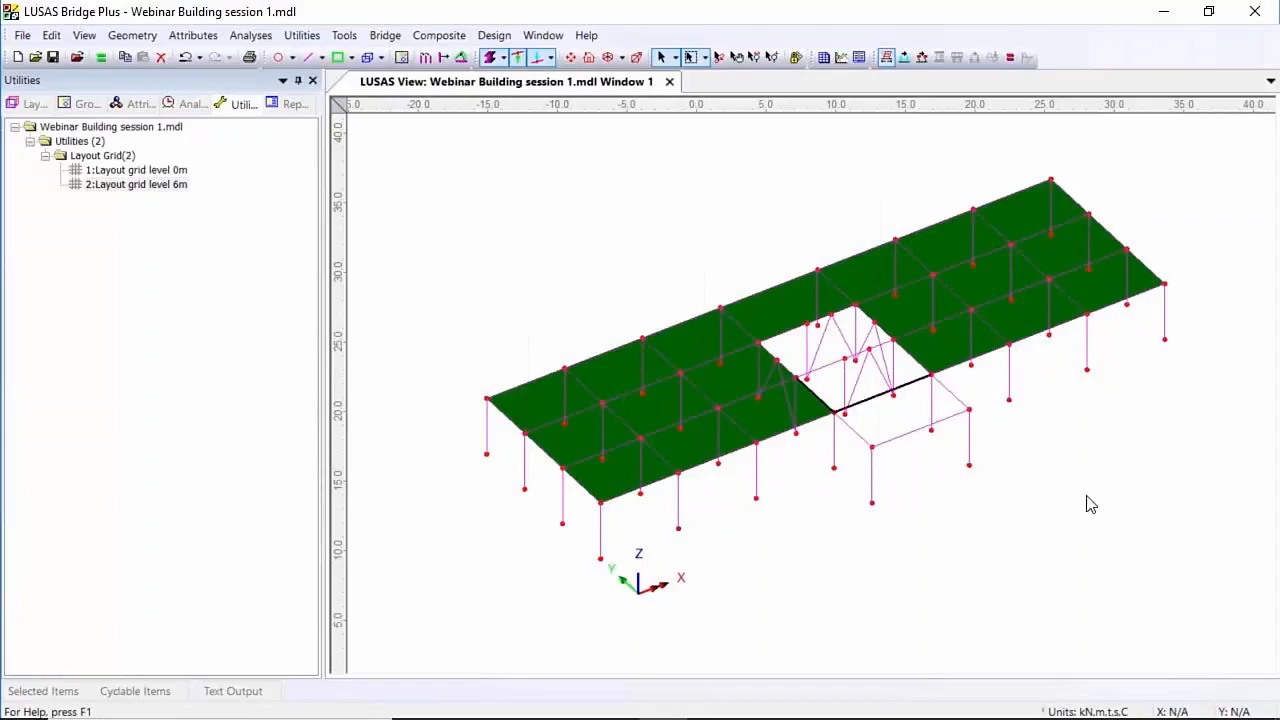
left_click(914, 359, "shift")
left_click(845, 360, "shift")
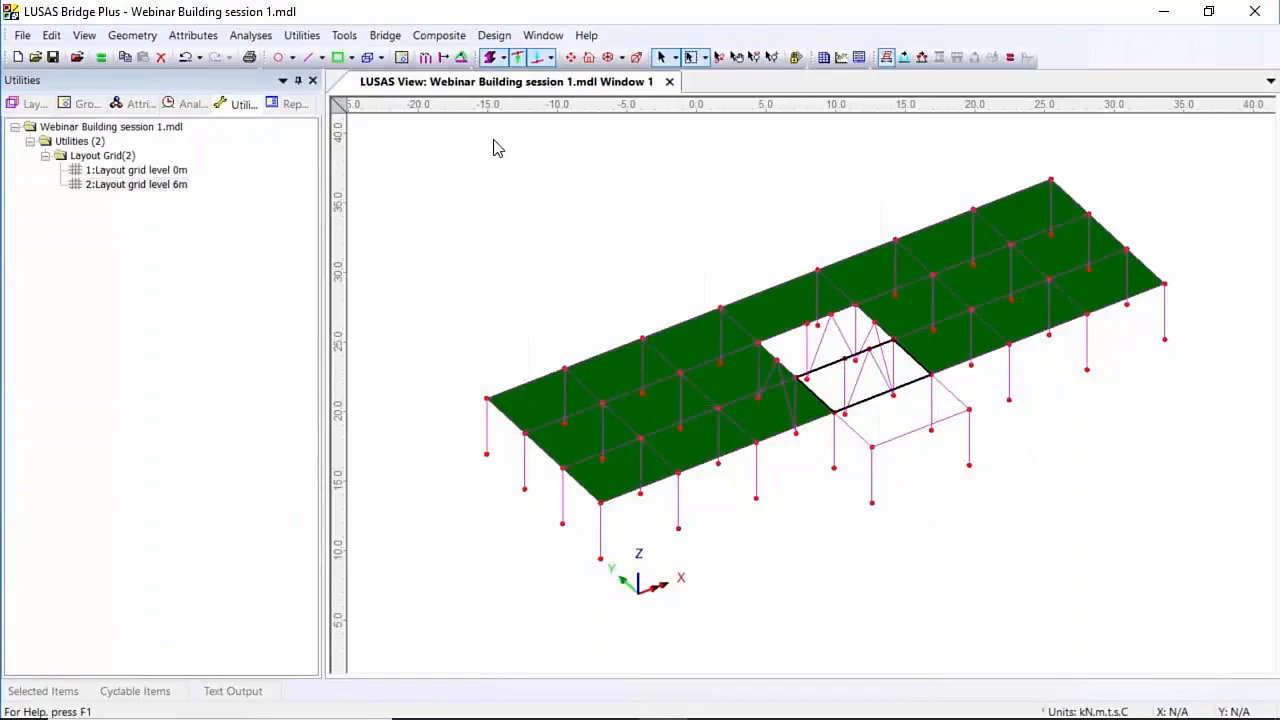
left_click(338, 57)
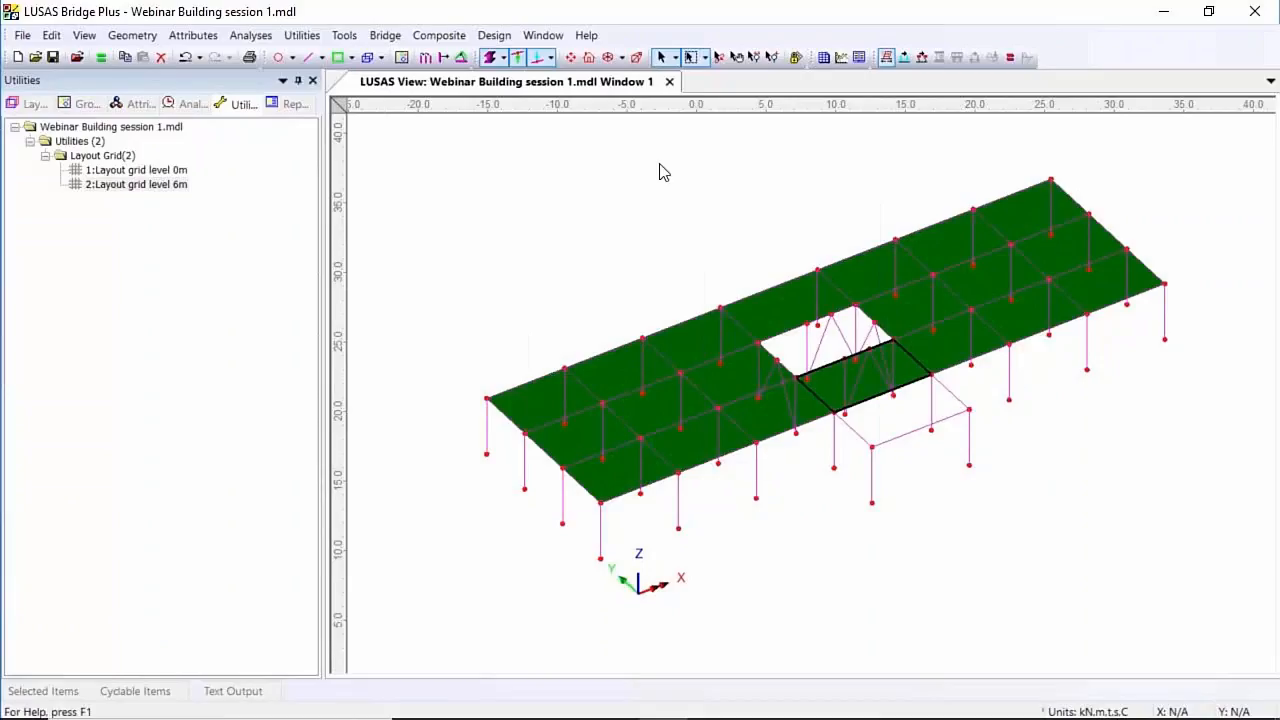
Create two diagonal edge lines joining the projecting frame's outer corners to the nearest column tops one bay along the main floor edge
left_click(755, 442)
left_click(872, 447, "shift")
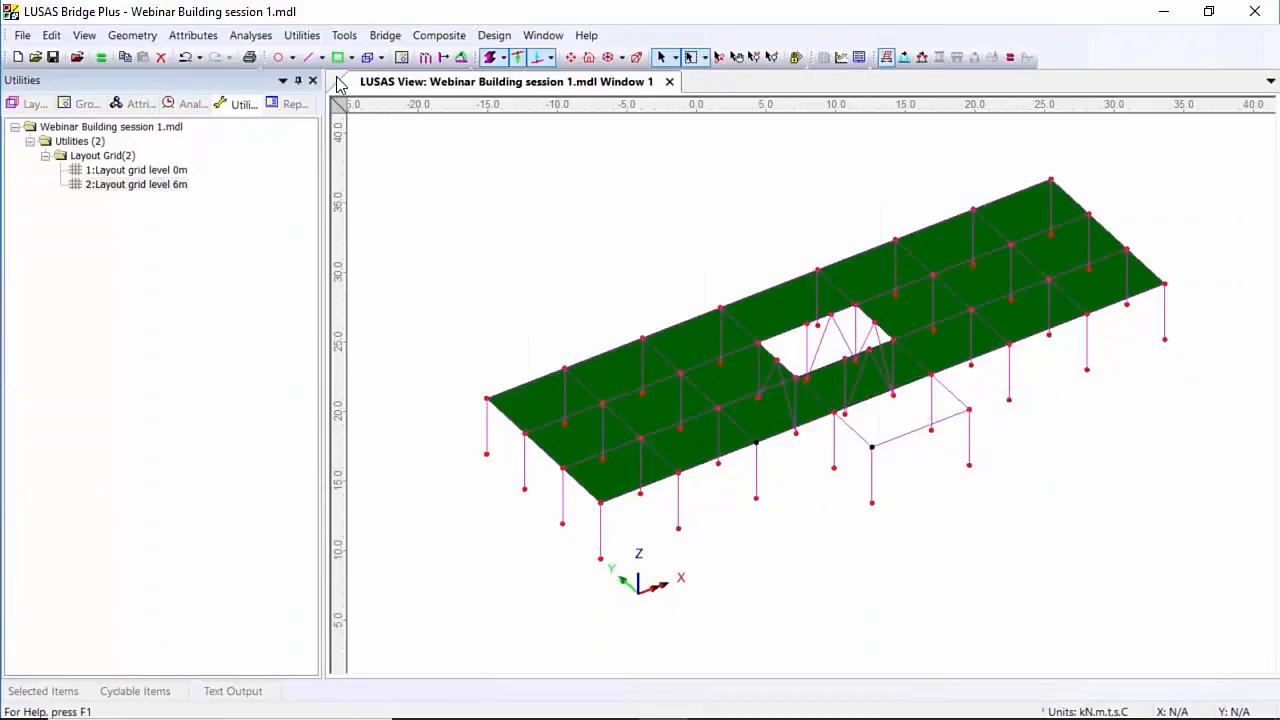
left_click(309, 57)
left_click(969, 409)
left_click(1009, 346, "shift")
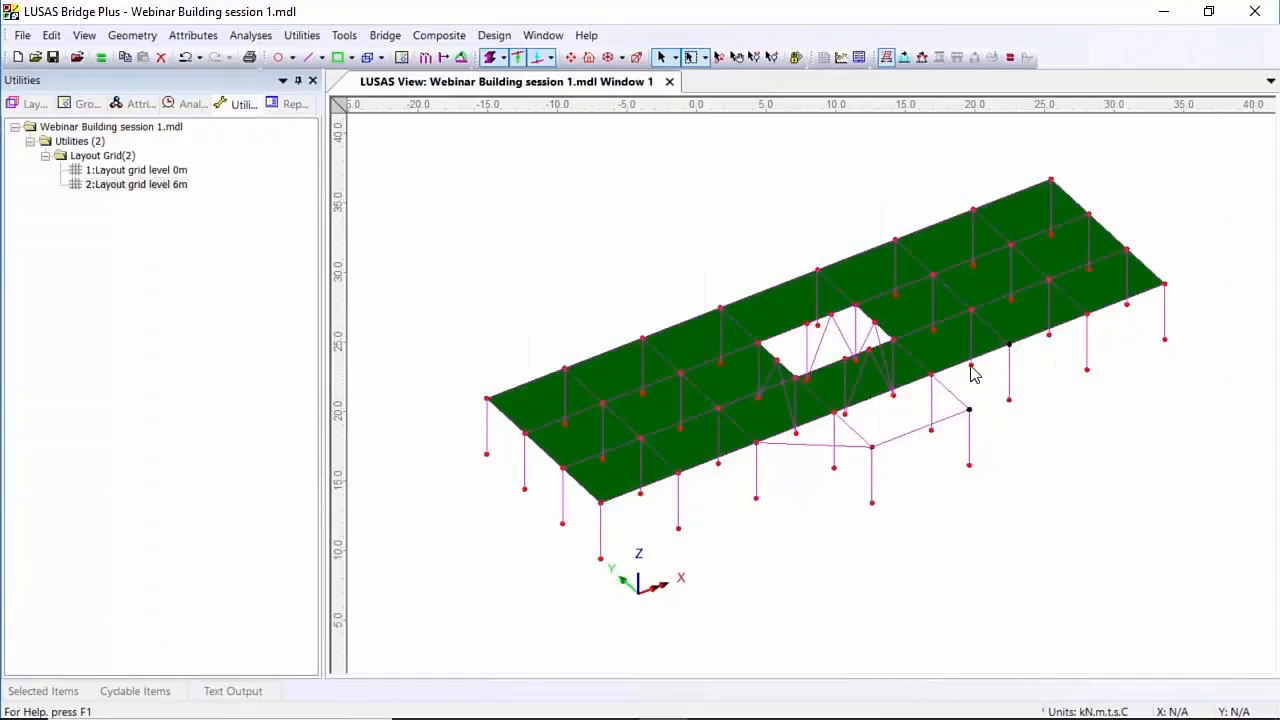
left_click(309, 58)
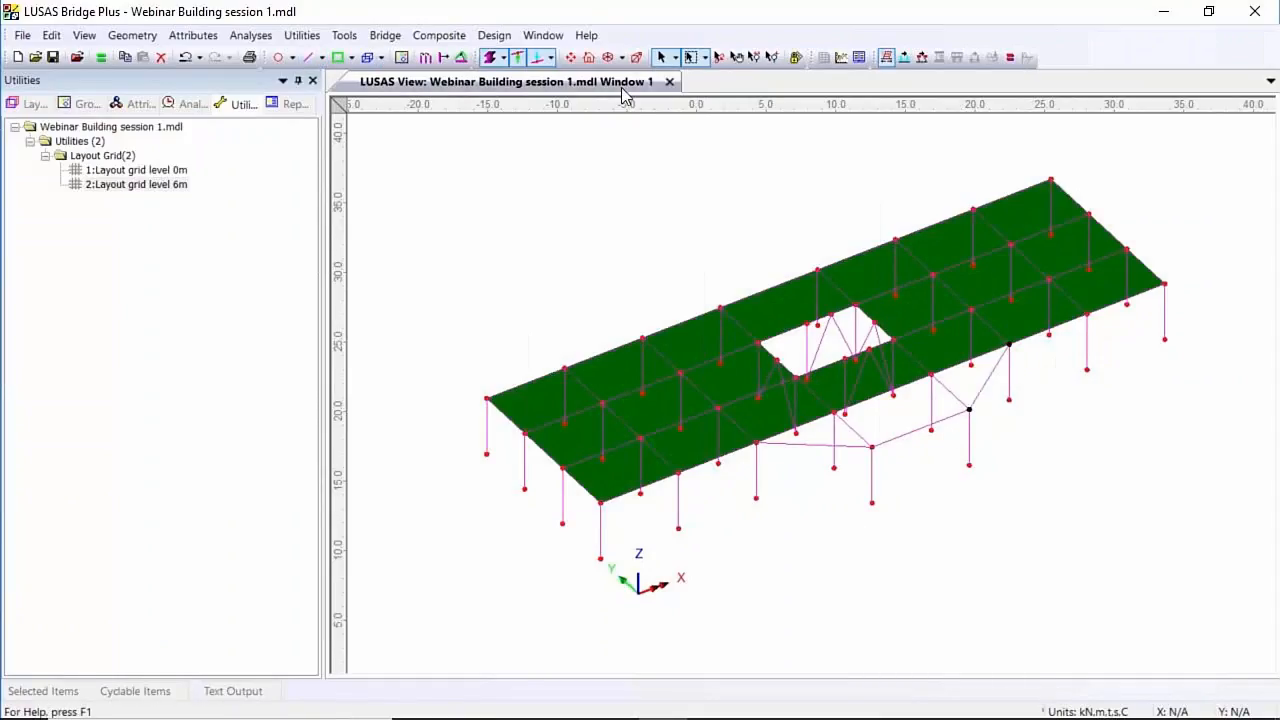
Create a triangular slab surface between the projecting bay, the main floor edge and the diagonal line on the lower-X side
left_click(830, 445)
left_click(843, 421, "shift")
left_click(824, 418, "shift")
left_click(338, 57)
Create a rectangular slab surface from the four bounding lines of the projecting front bay
left_click(940, 421)
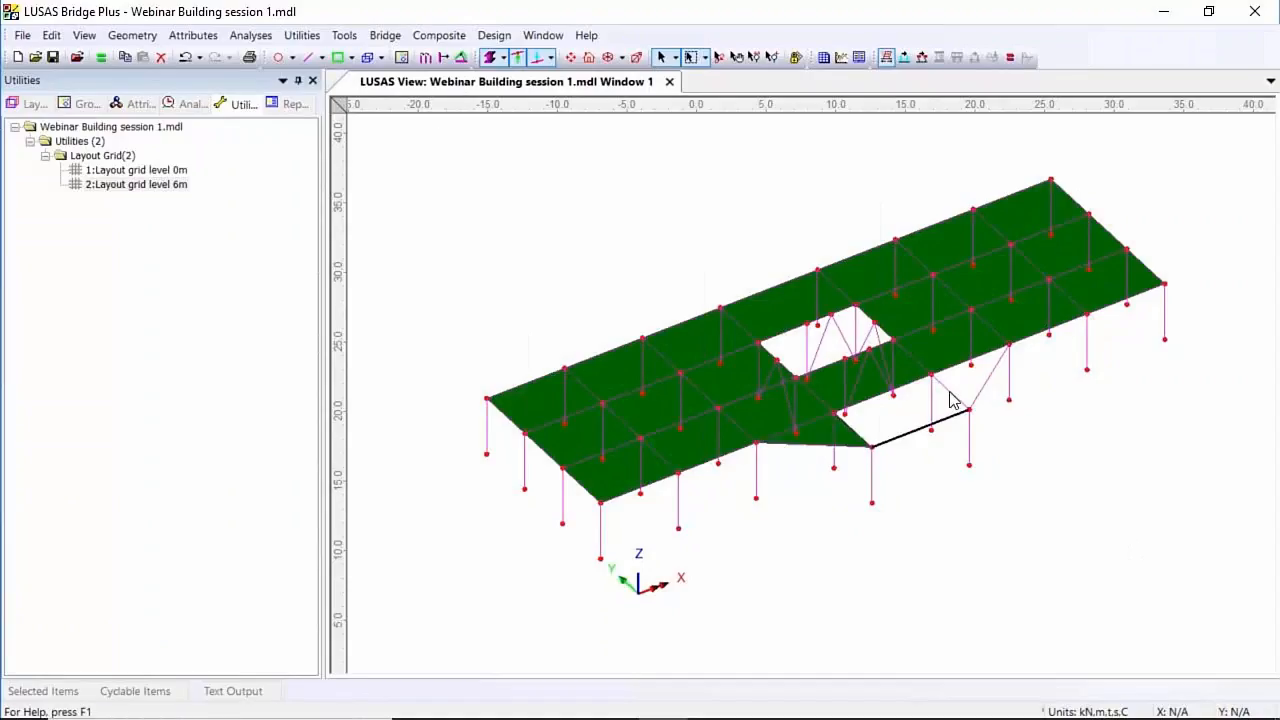
left_click(948, 392, "shift")
left_click(903, 388, "shift")
left_click(858, 433, "shift")
left_click(338, 57)
Create a triangular slab surface between the projecting bay, the main floor edge and the diagonal line on the higher-X side
left_click(981, 388)
left_click(960, 365, "shift")
left_click(947, 389, "shift")
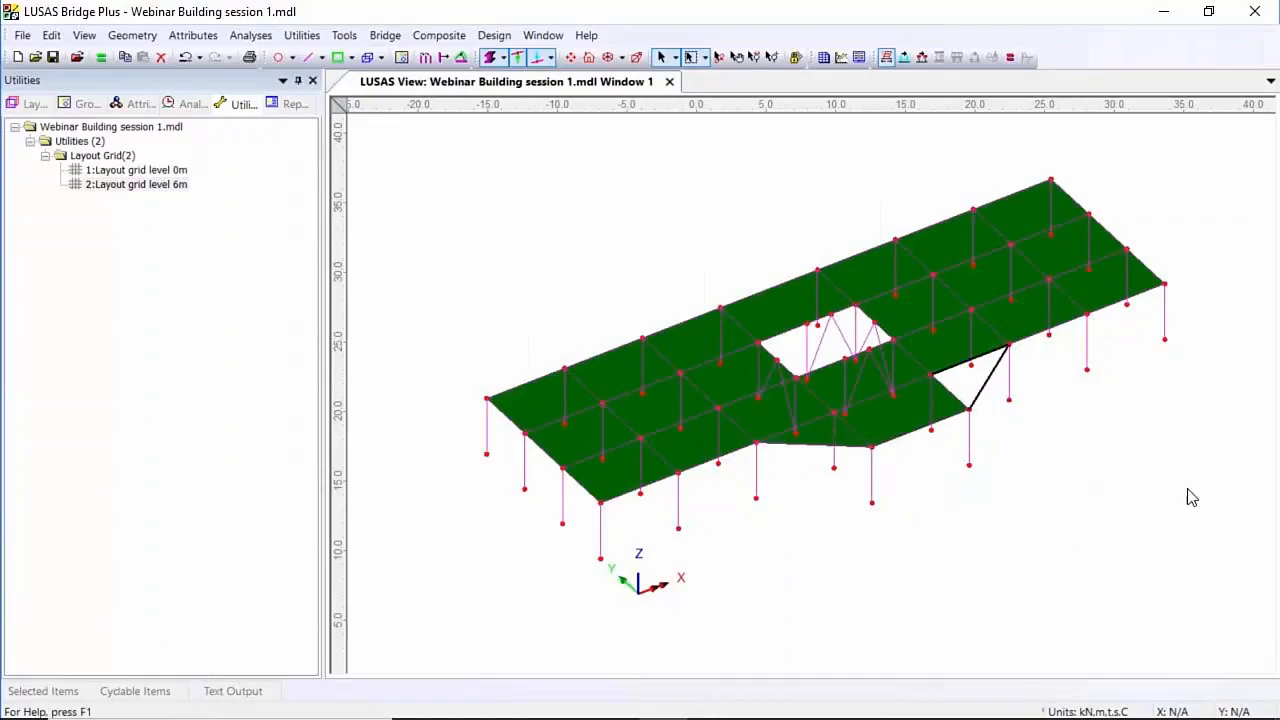
left_click(338, 57)
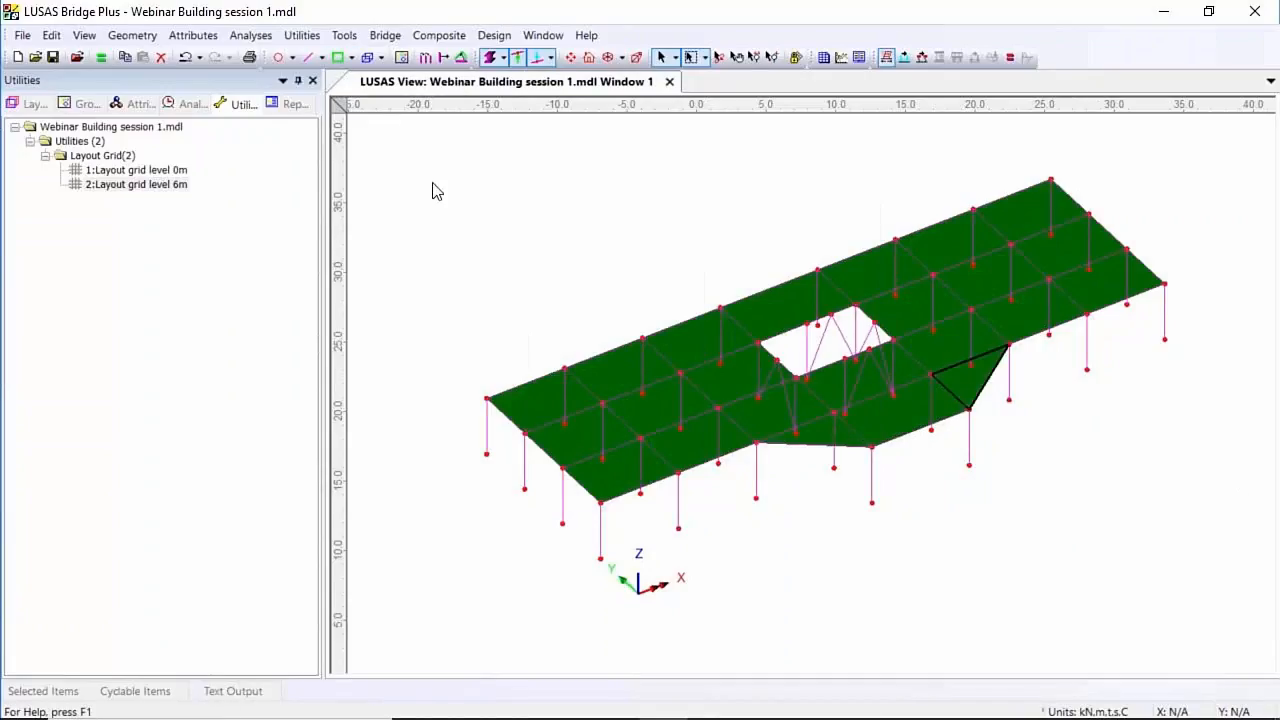
left_click(719, 58)
left_click_drag(735, 405, 720, 257)
left_click(665, 59)
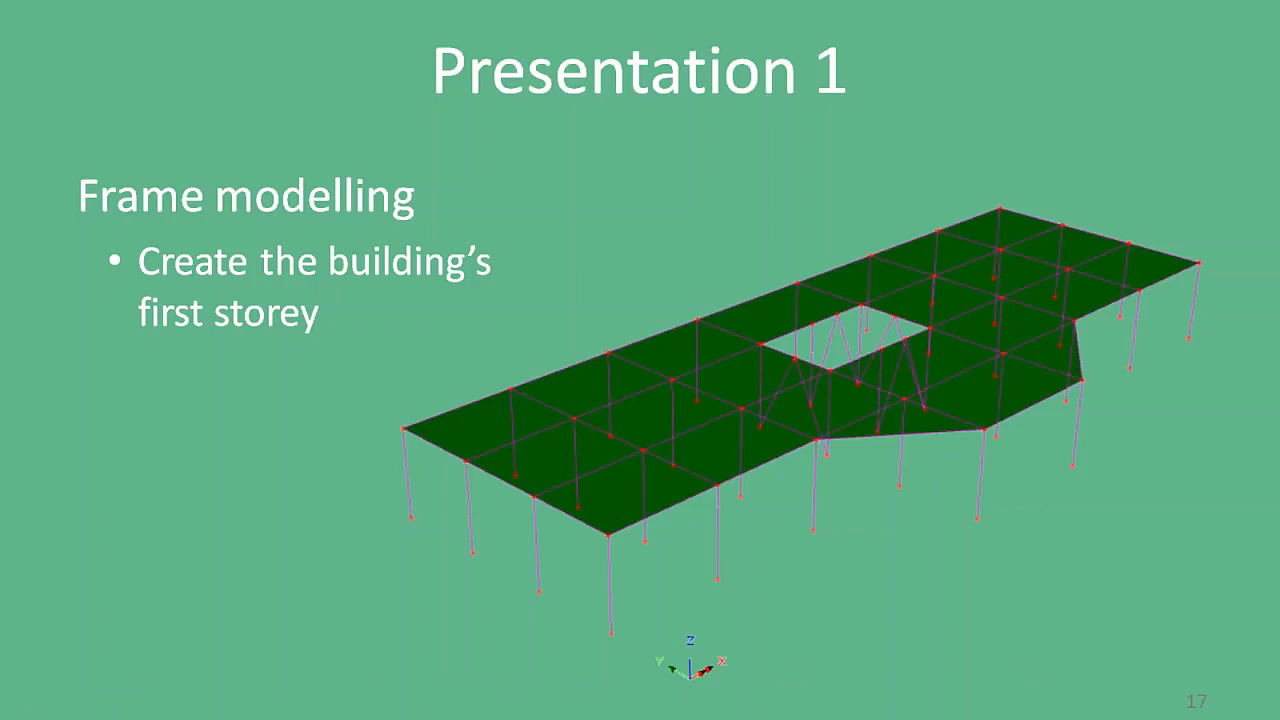
key("Right")
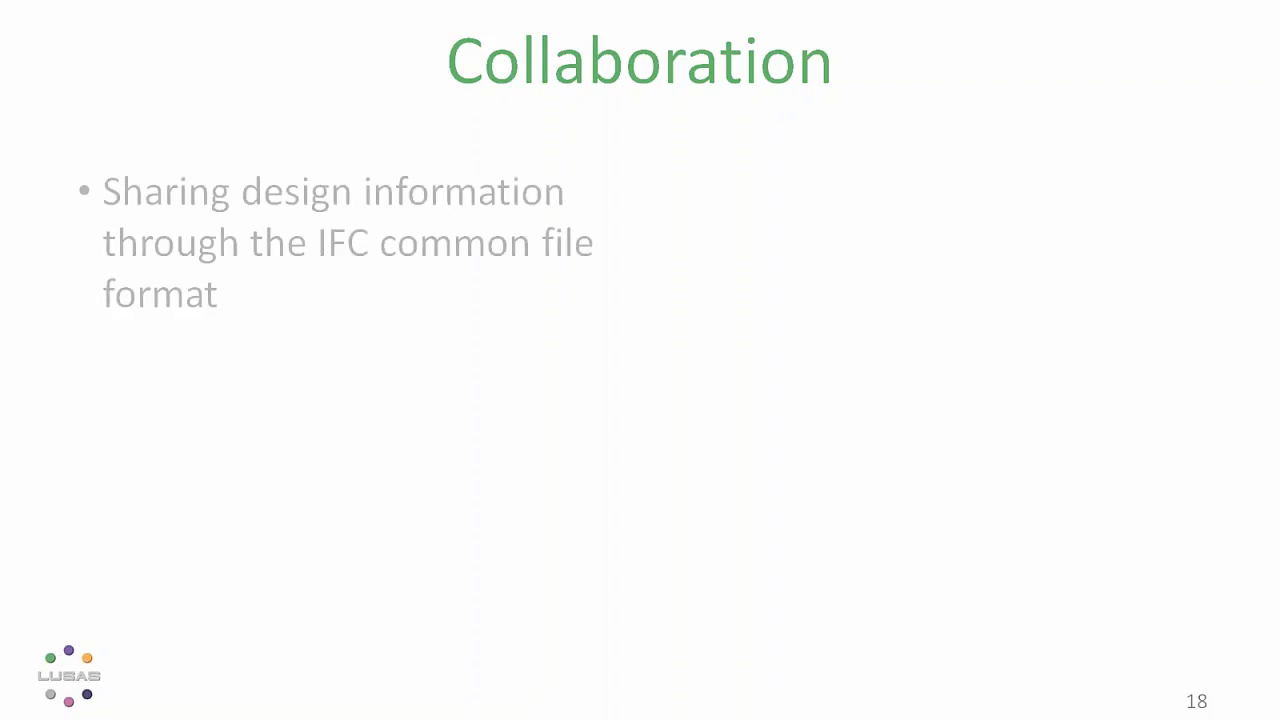
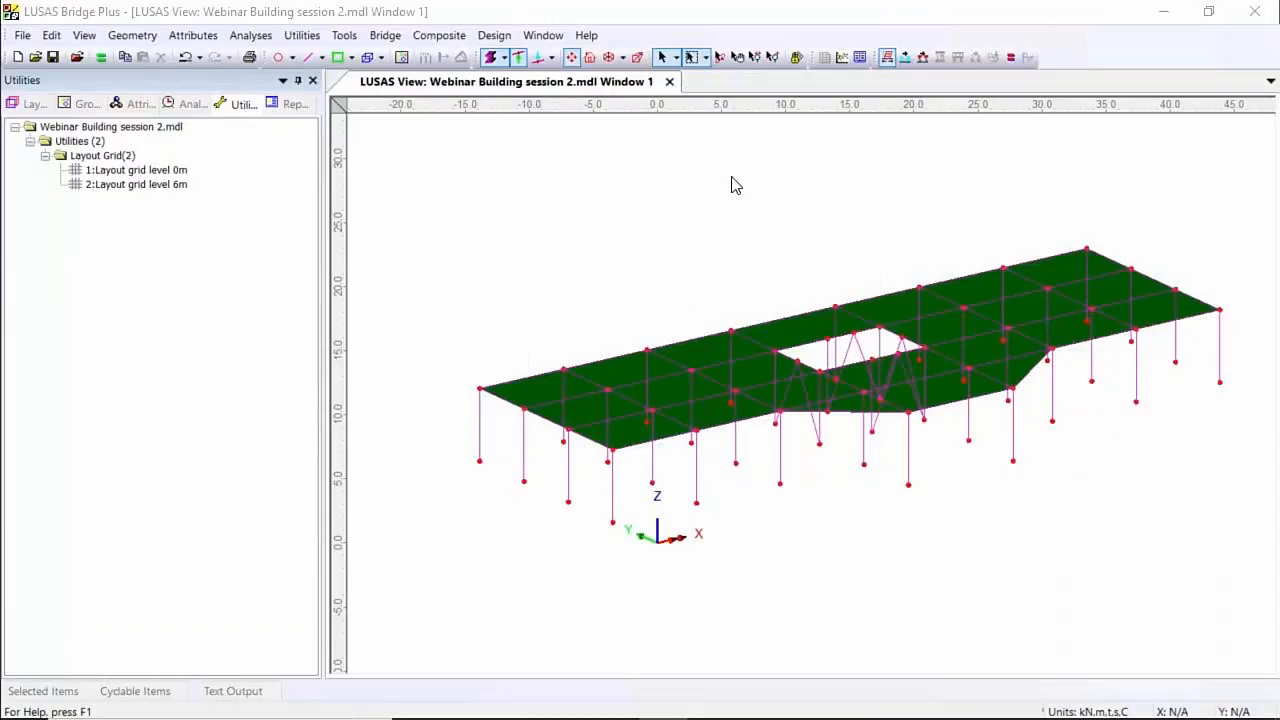
Turn off the Solid display option for the Geometry layer of the session 2 model
left_click(719, 57)
mouse_move(694, 352)
left_mouse_down()
mouse_move(670, 420)
mouse_move(686, 437)
mouse_move(702, 345)
left_mouse_up()
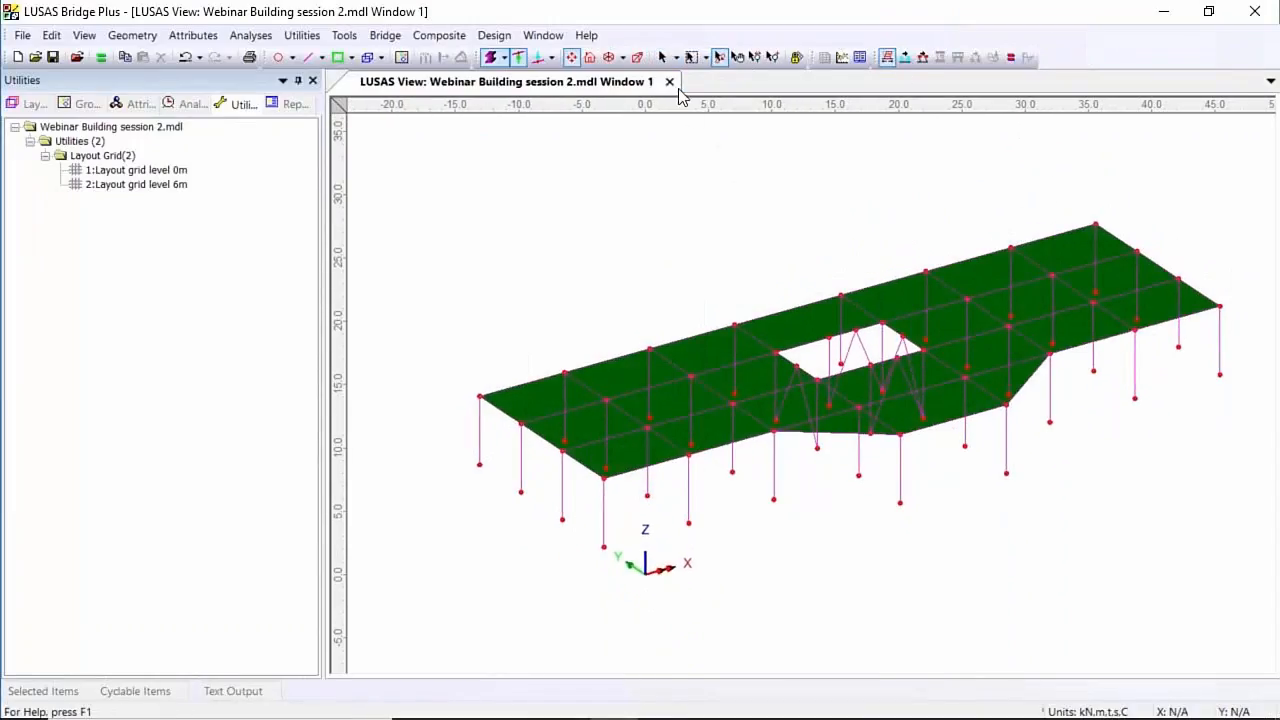
left_click(661, 57)
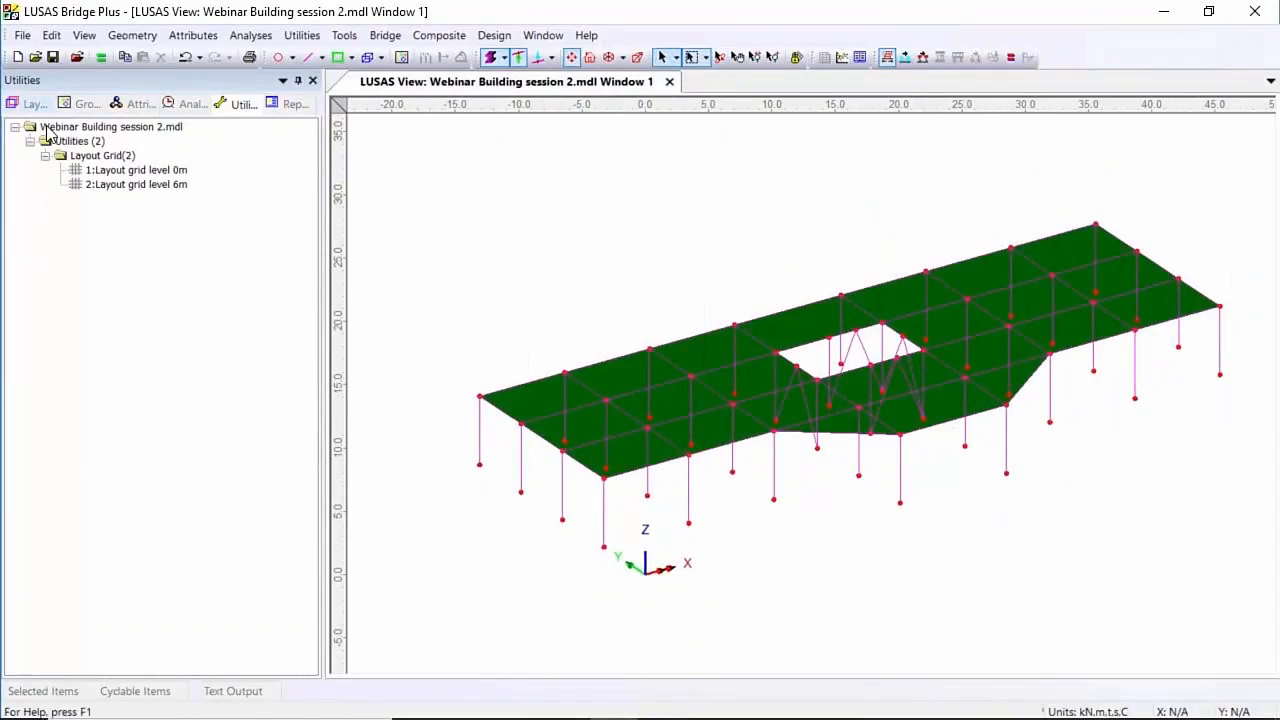
double_click(114, 186)
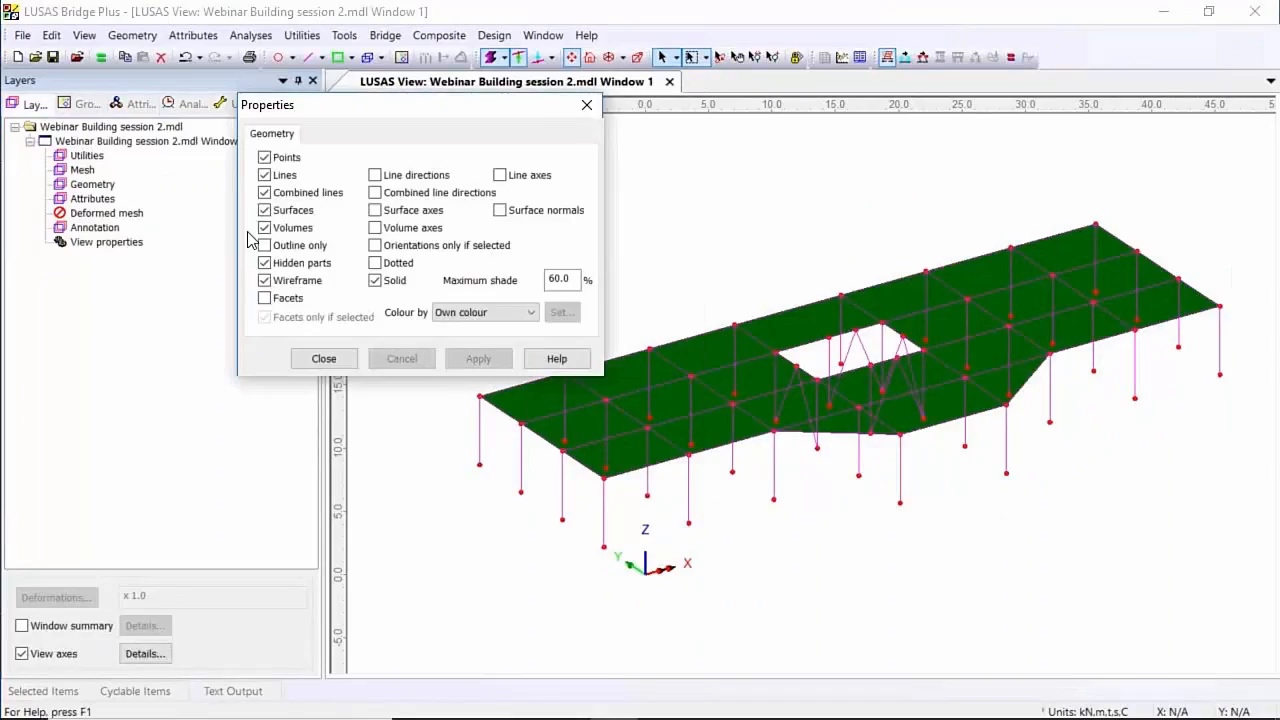
left_click(387, 284)
left_click(323, 358)
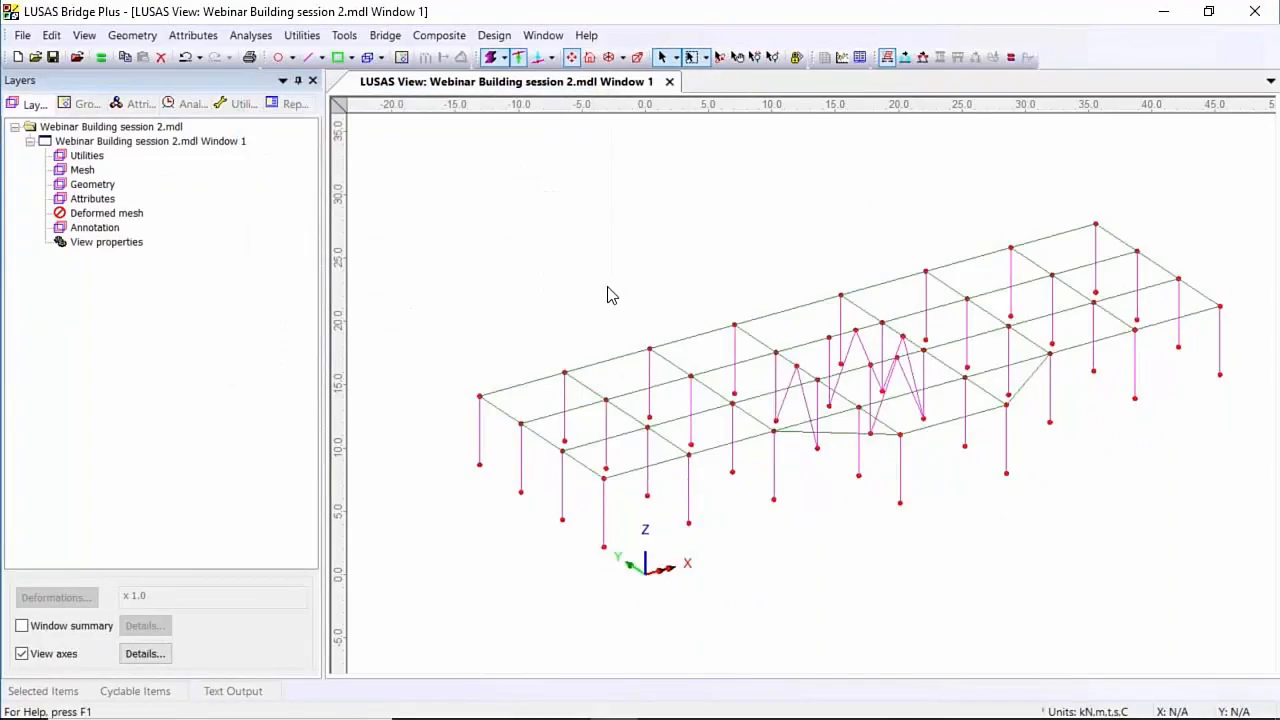
Rename Loadcase 1 as Steel DL and add gravity loading to it
left_click(200, 108)
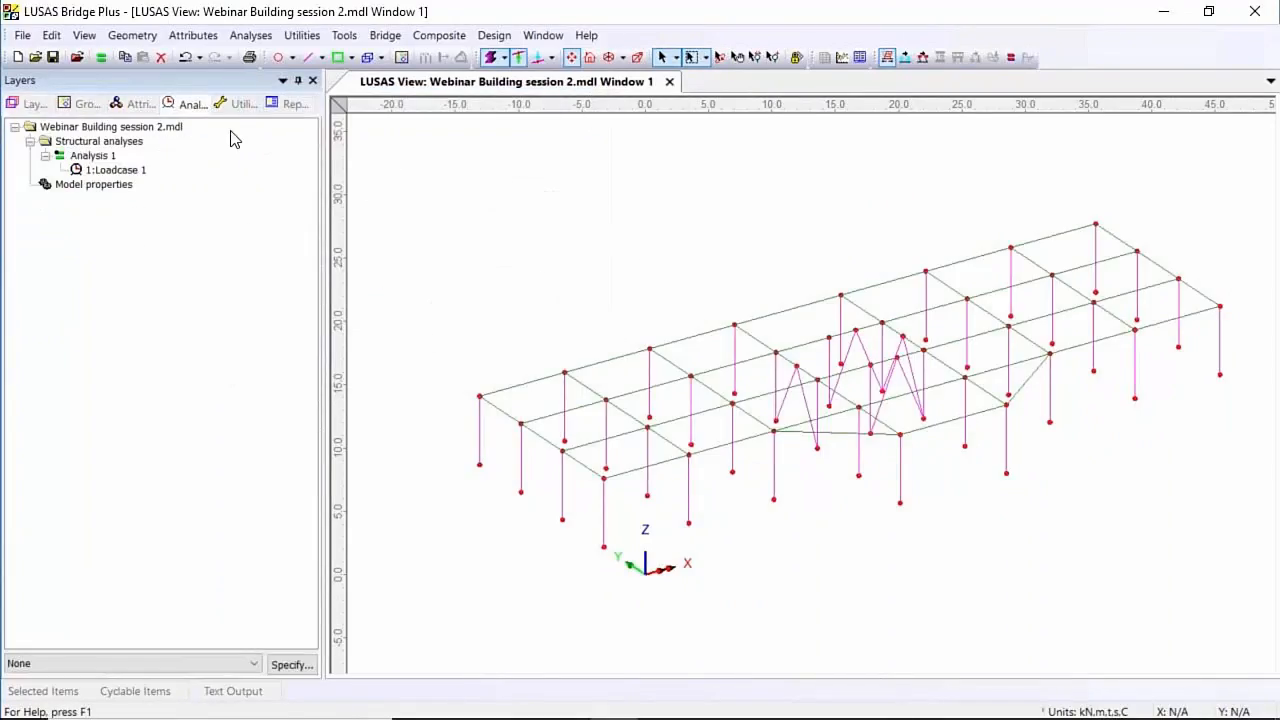
right_click(133, 176)
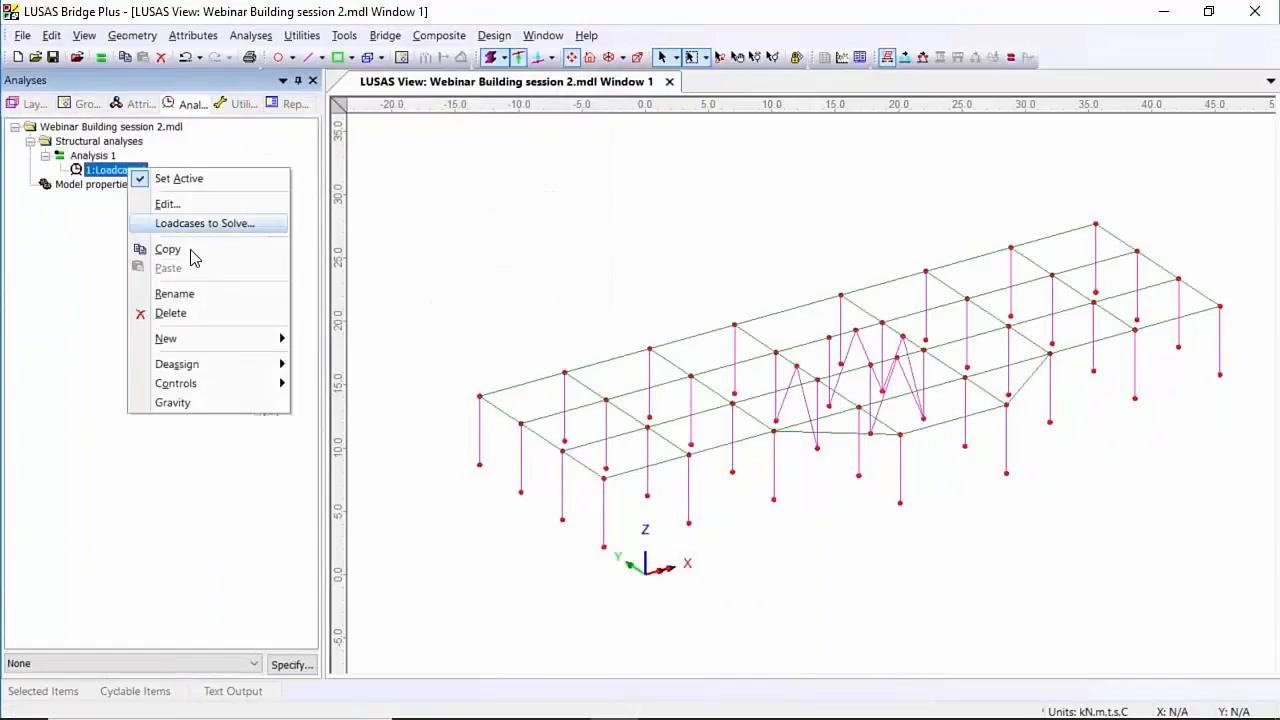
left_click(209, 292)
type("Steel DL")
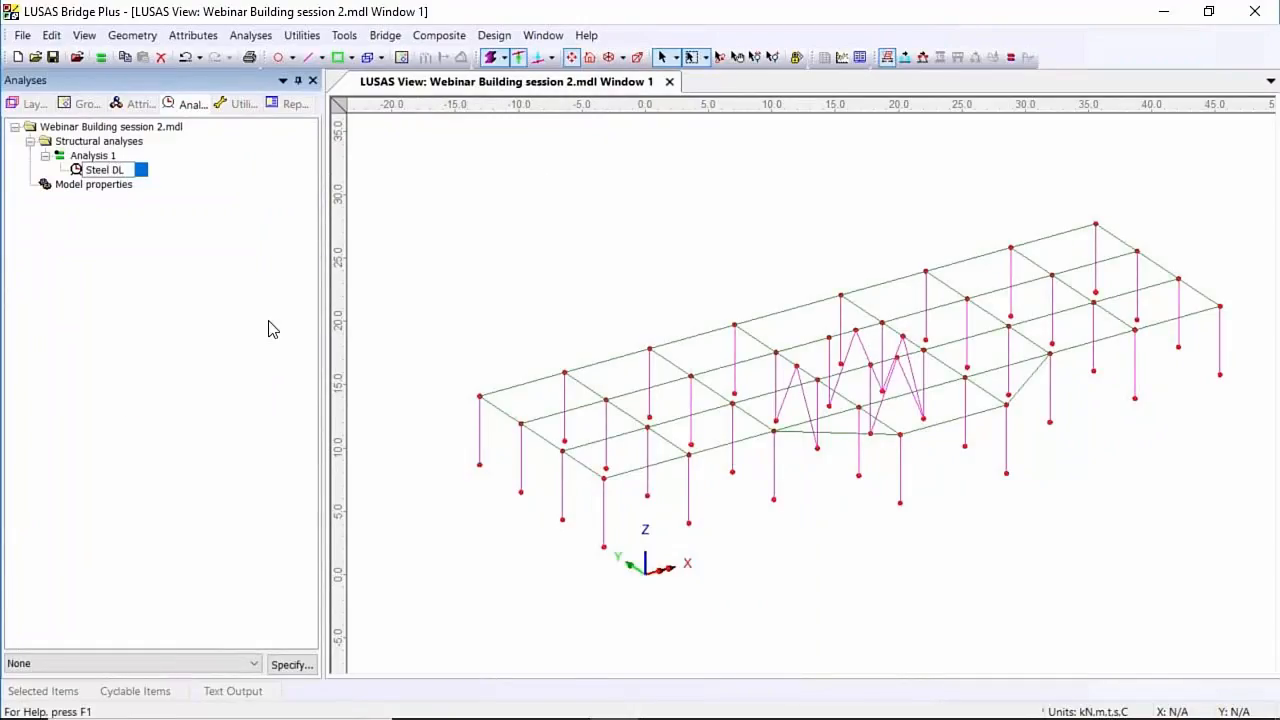
key("Return")
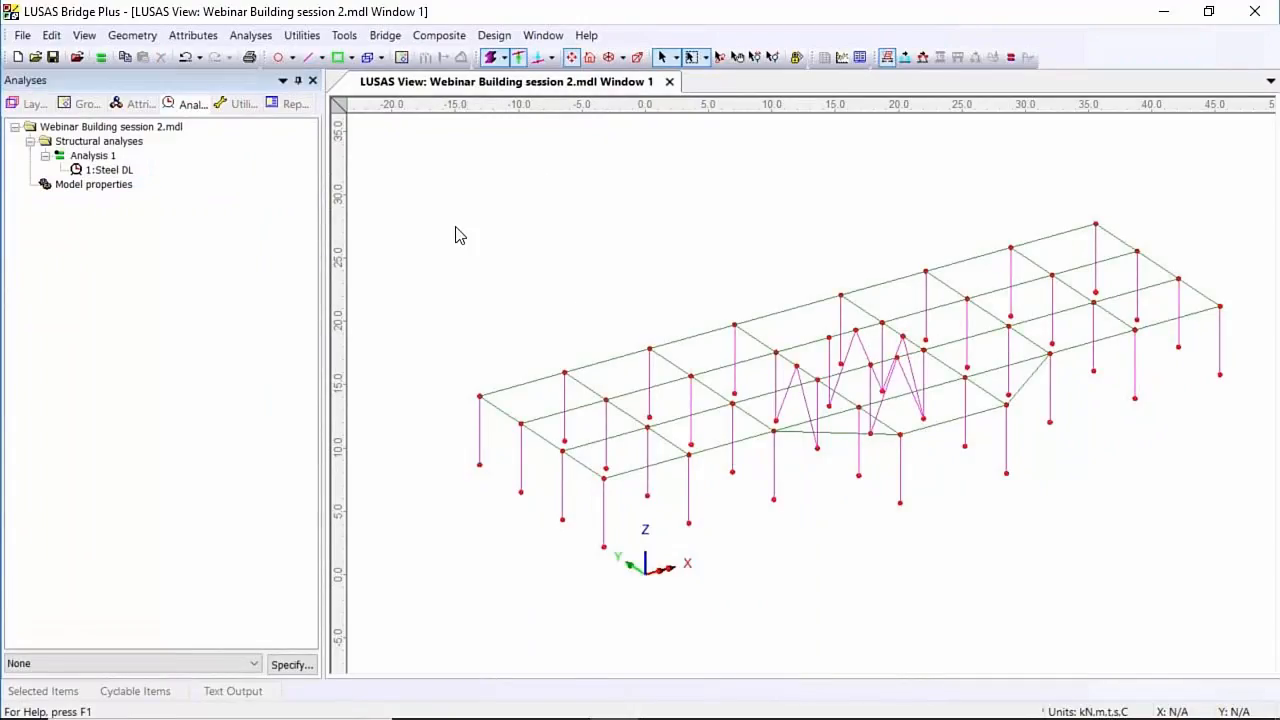
right_click(124, 172)
left_click(257, 508)
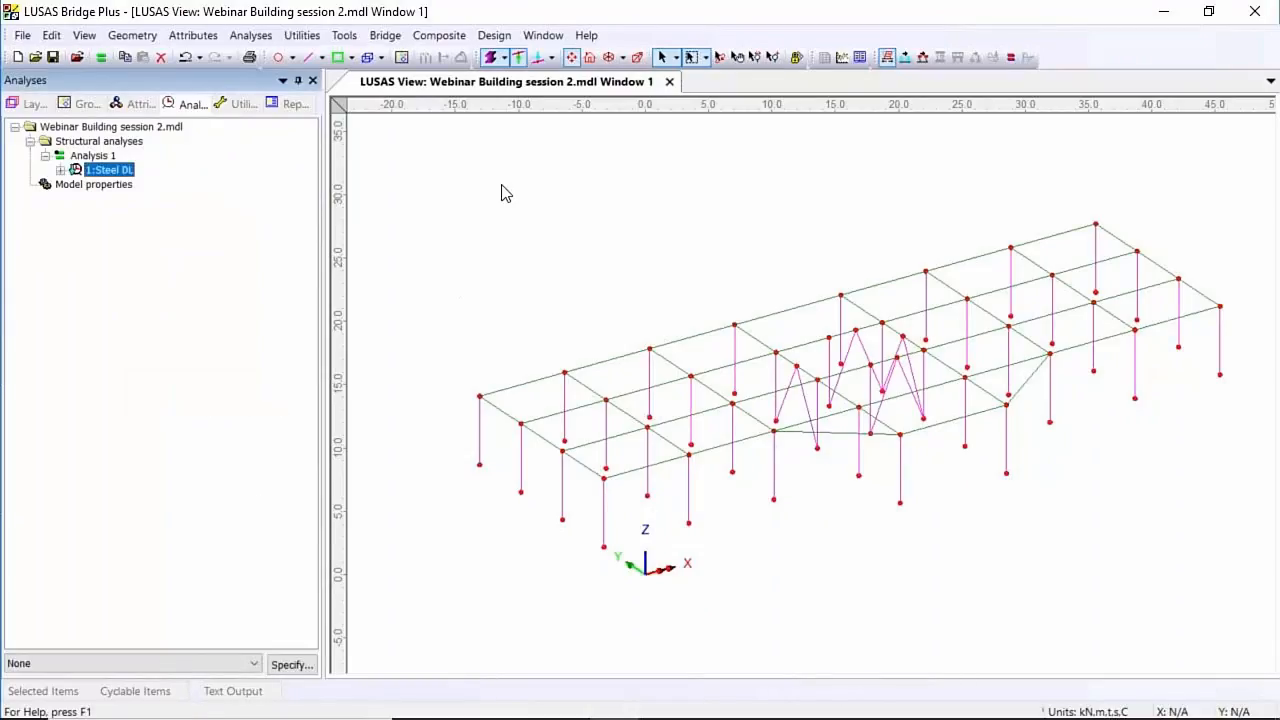
Assign the Thick beam line mesh to all columns, beams and bracing members of the model
left_click(140, 104)
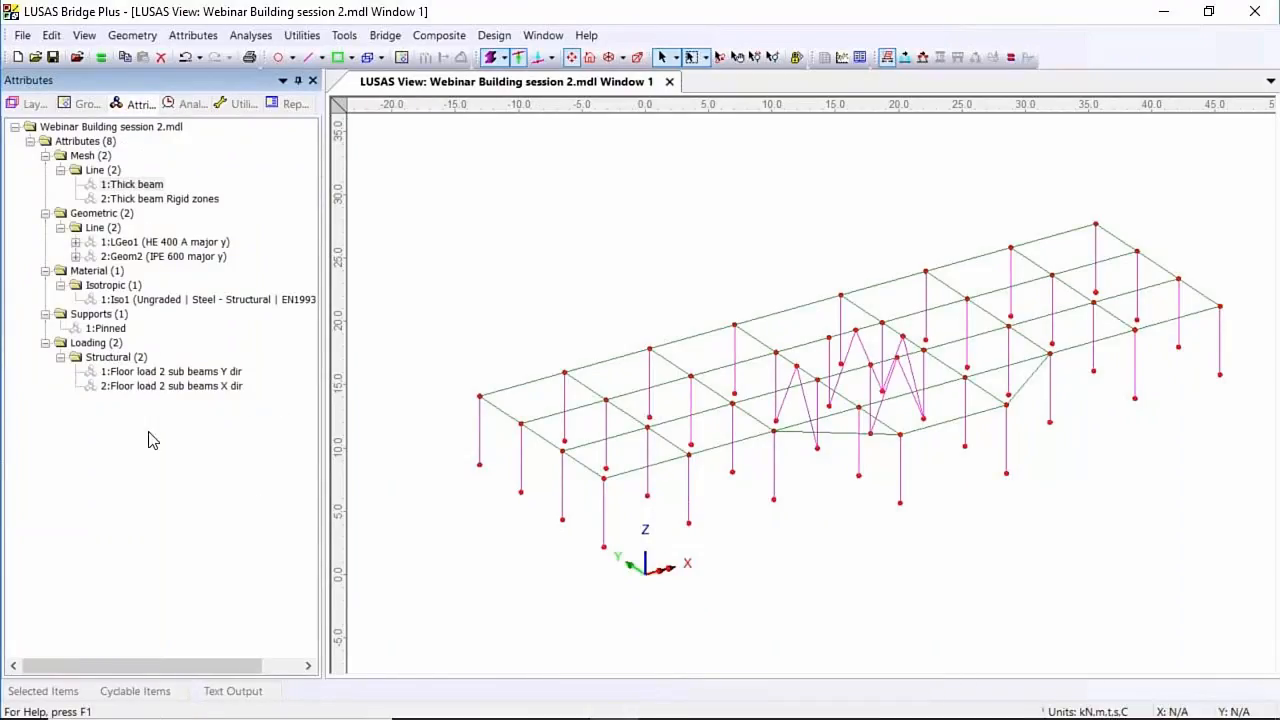
double_click(160, 187)
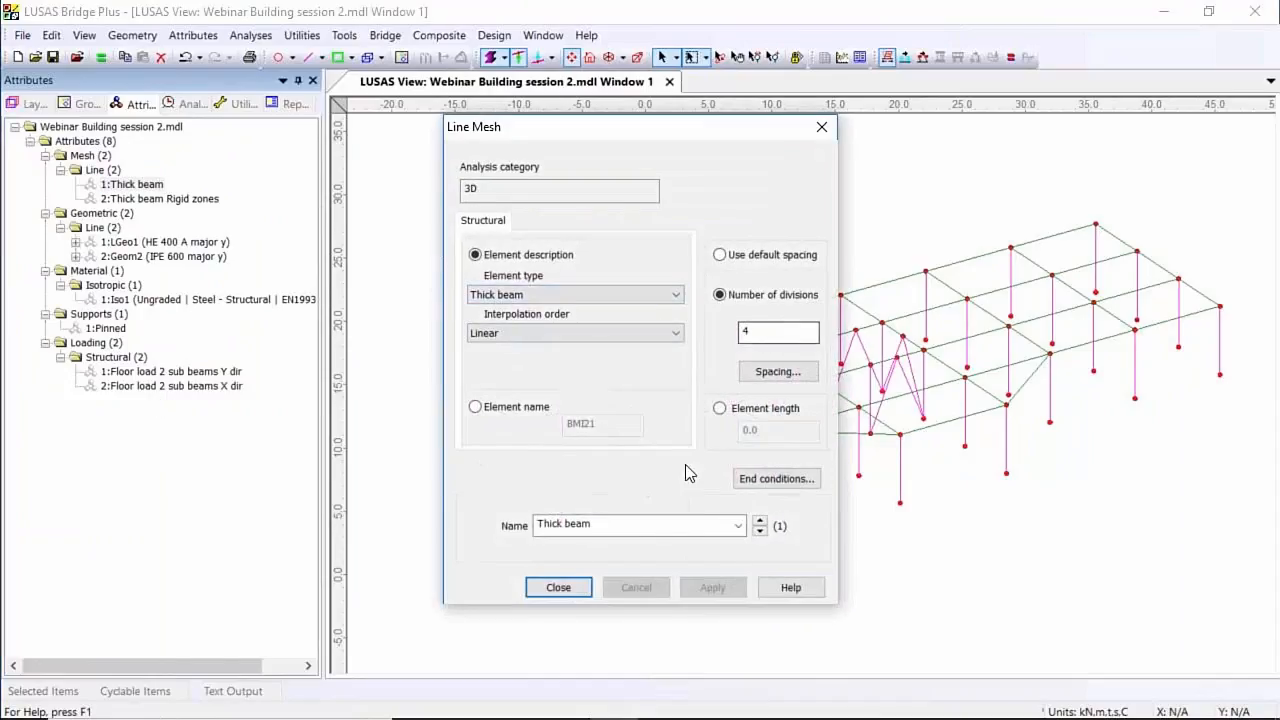
left_click(558, 587)
left_click_drag(400, 164, 1270, 638)
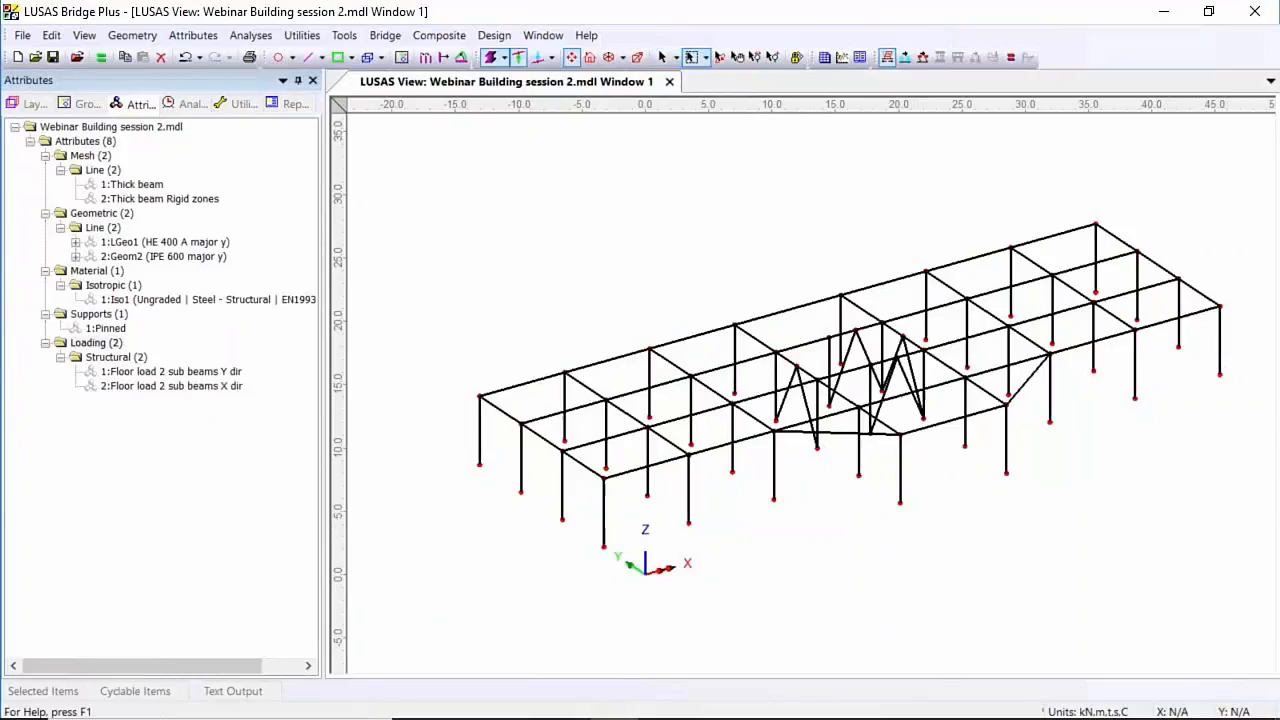
left_click_drag(136, 192, 620, 258)
left_click(563, 520)
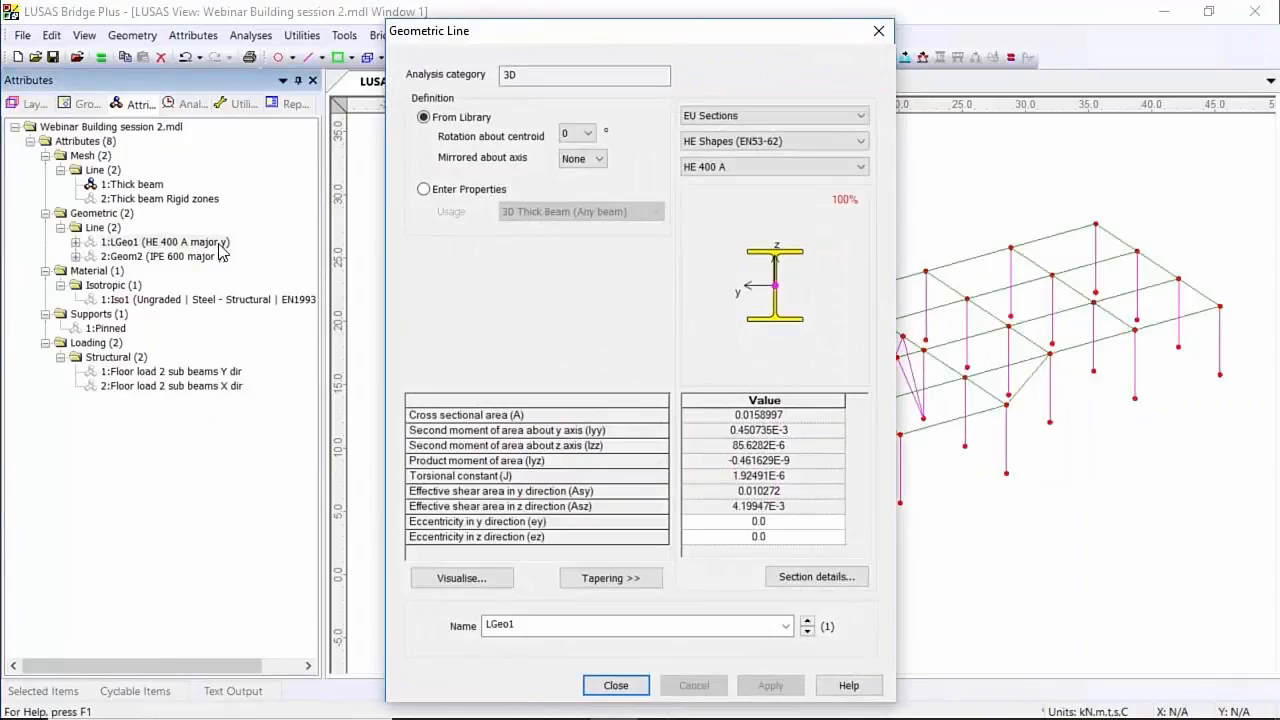
Assign the HE 400 A geometric section to all columns and bracing members below the floor level
left_click(643, 687)
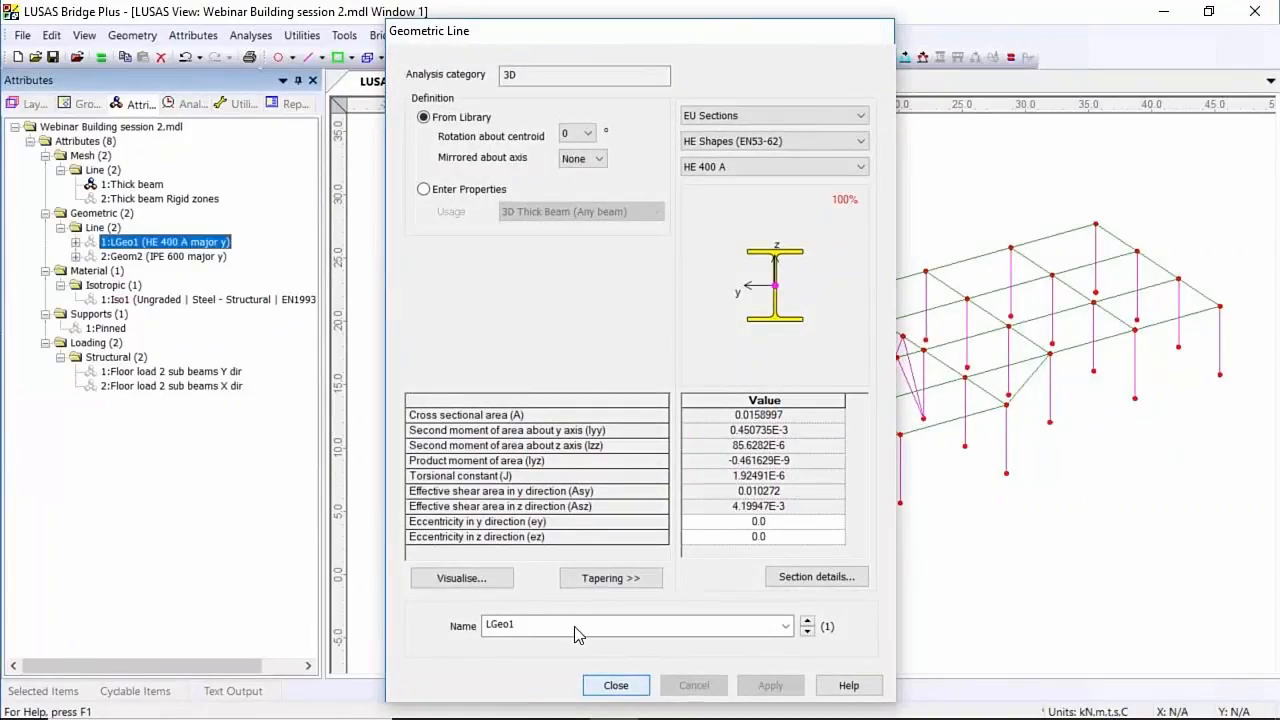
double_click(150, 256)
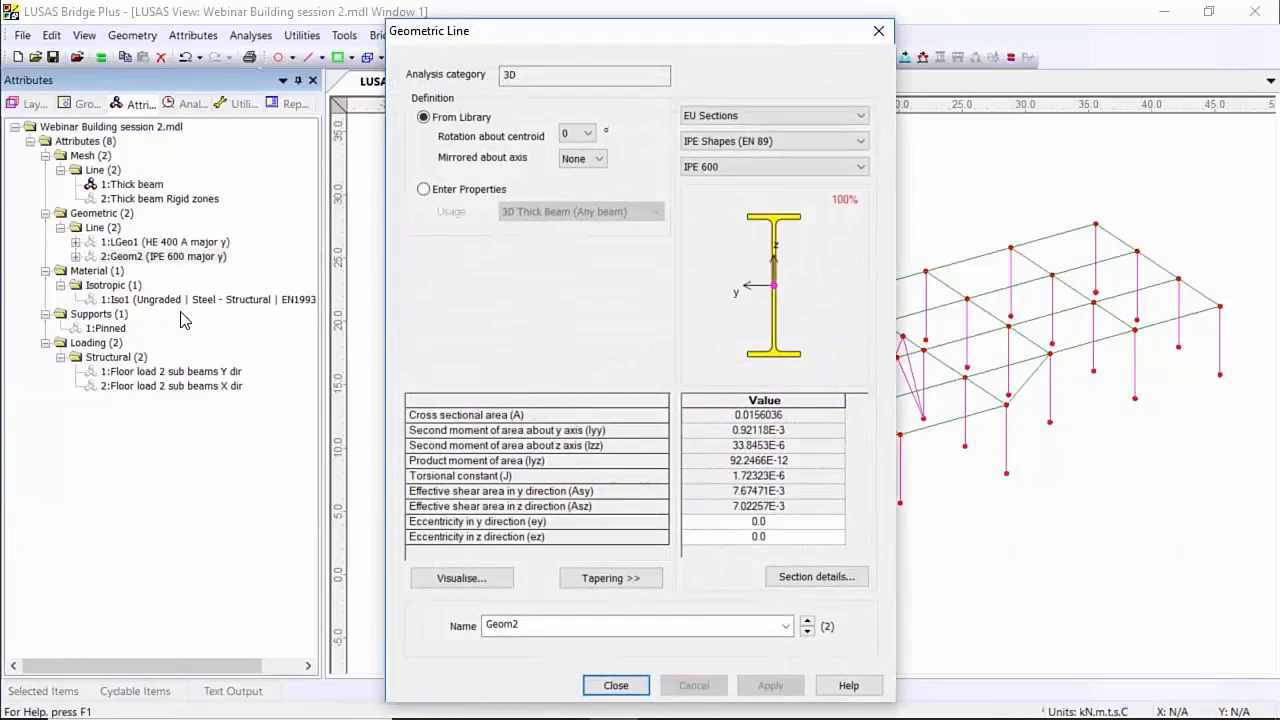
left_click(612, 686)
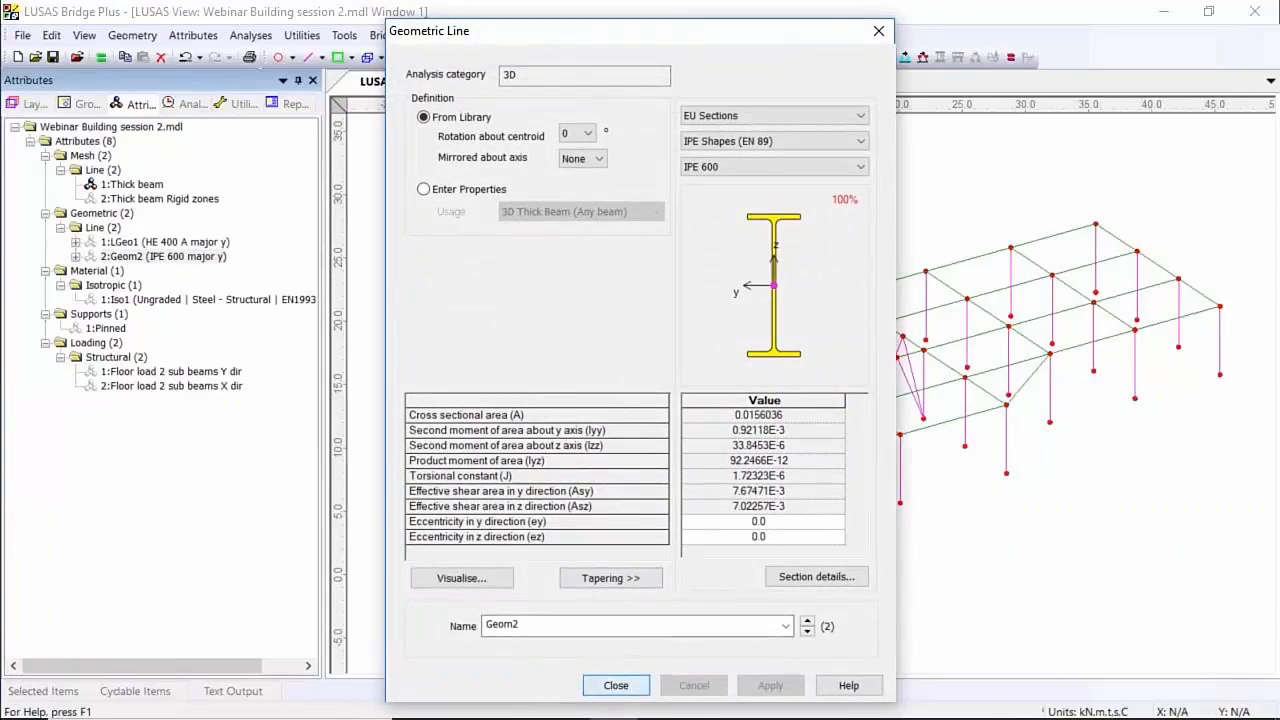
left_click(1172, 712)
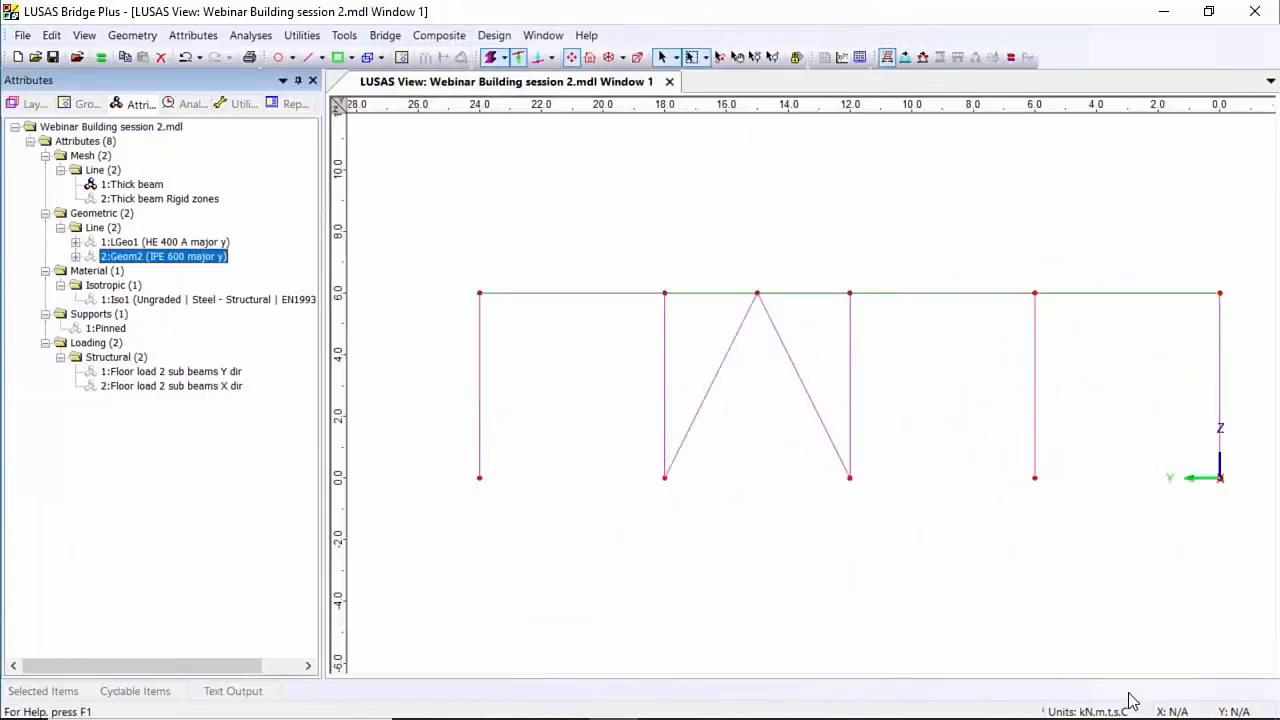
left_click(457, 360)
left_click_drag(457, 367, 1255, 403)
mouse_move(160, 242)
left_mouse_down()
mouse_move(600, 271)
mouse_move(895, 347)
left_mouse_up()
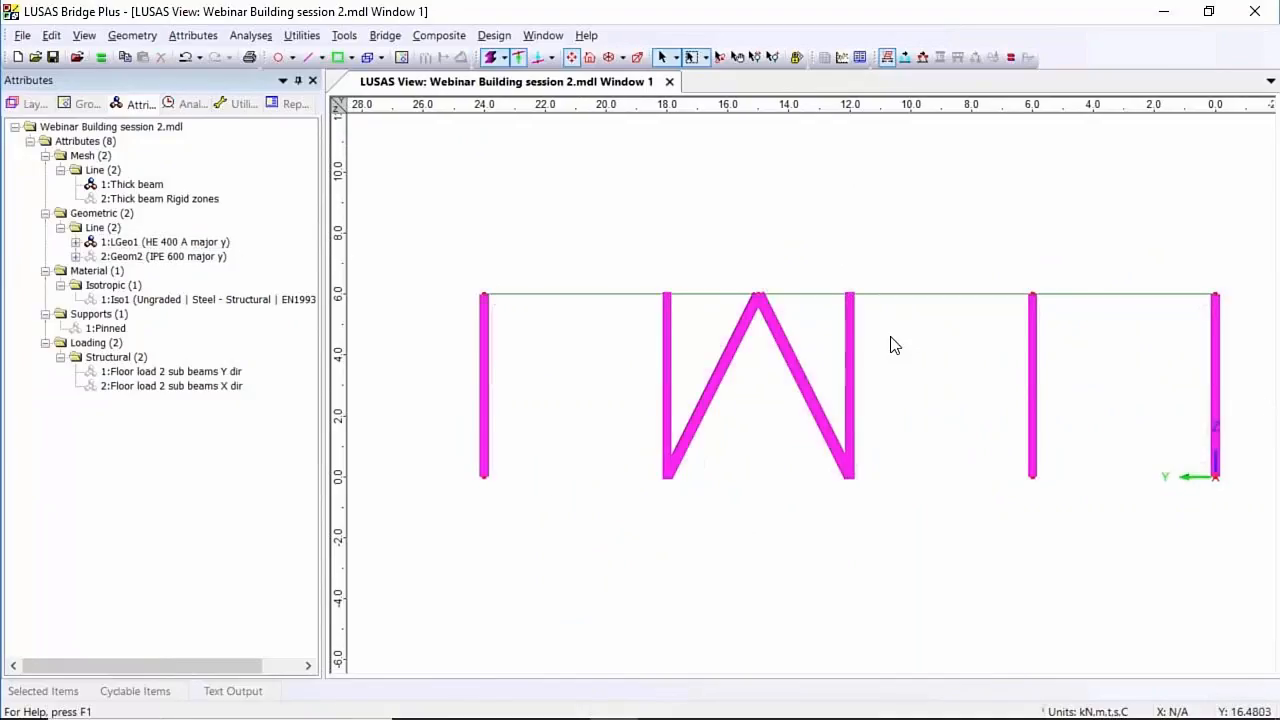
Assign the IPE 600 geometric section to all beams at the 6 m floor level
left_click_drag(424, 262, 1270, 340)
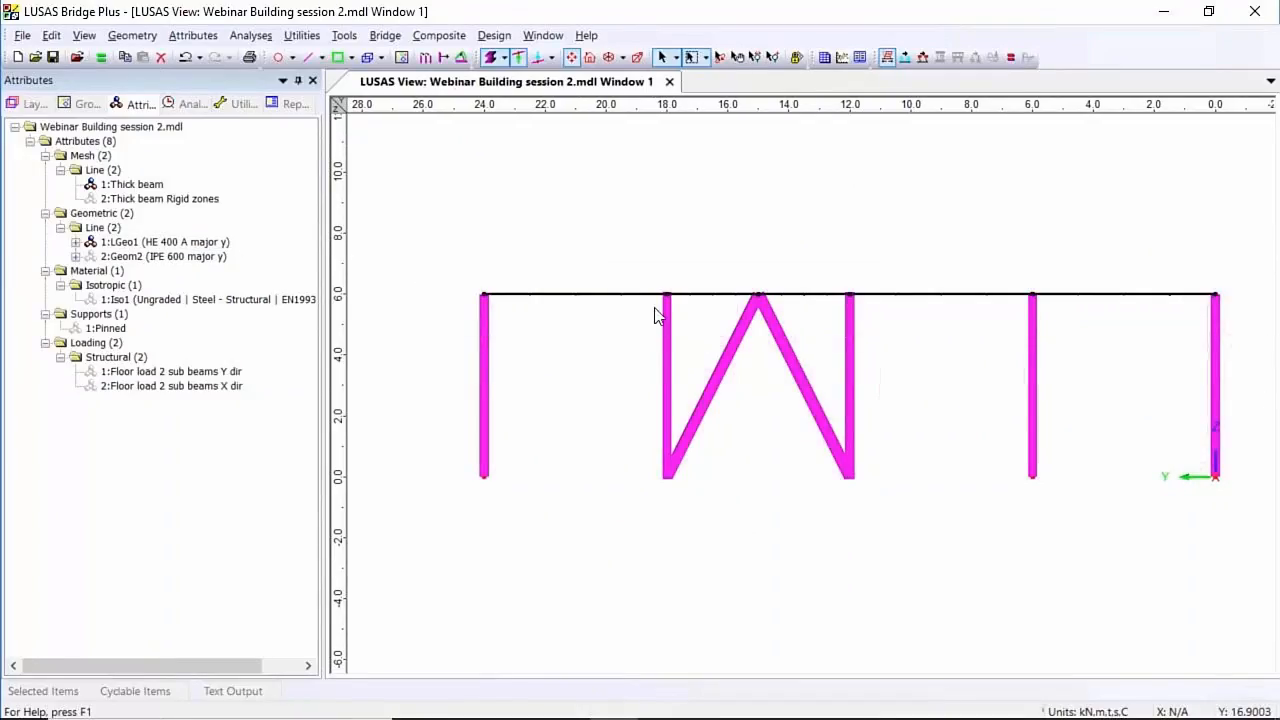
left_click_drag(212, 257, 740, 342)
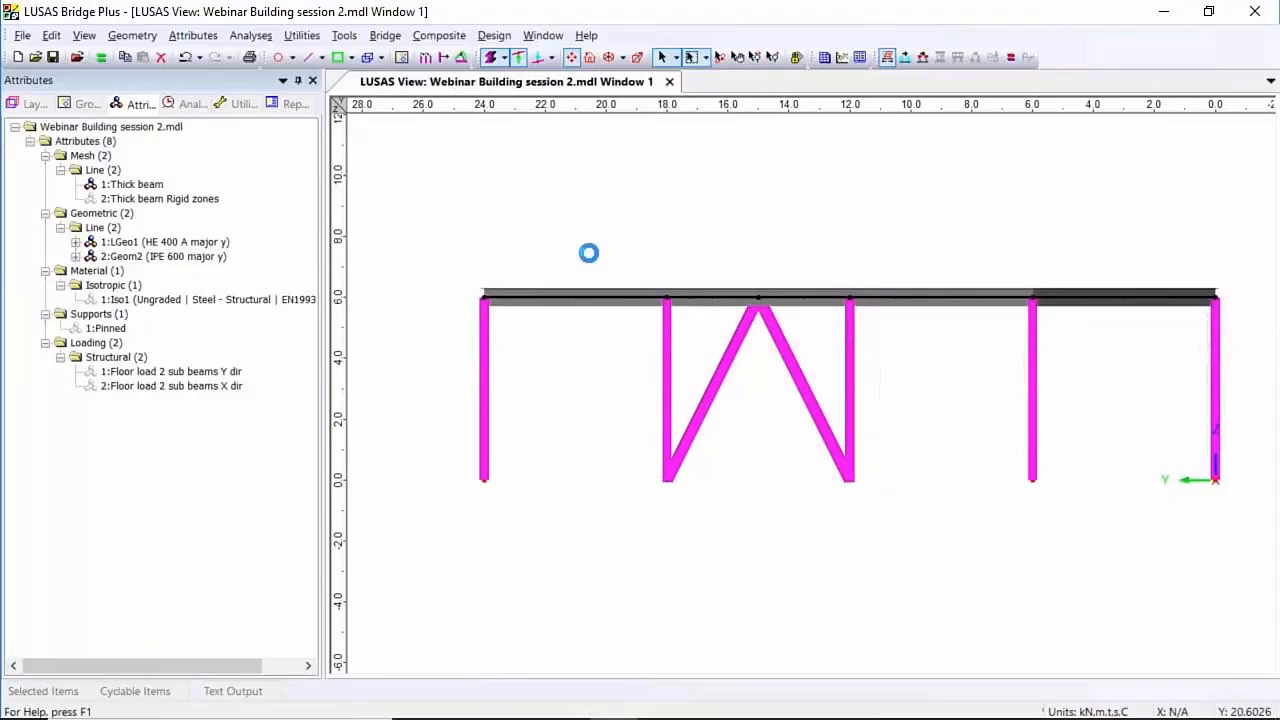
left_click(609, 58)
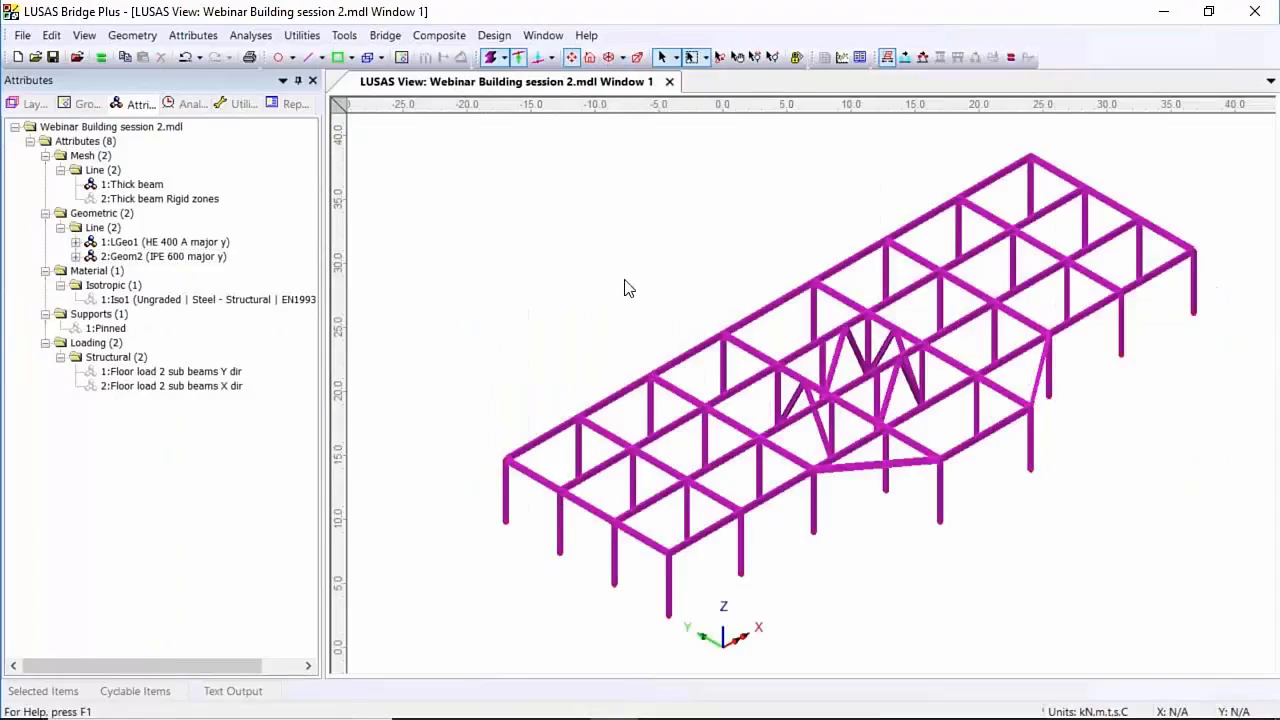
Reassign the Thick beam mesh to all columns and bracing members with a beta angle of 90°
left_click(772, 57)
left_click_drag(562, 506, 755, 623)
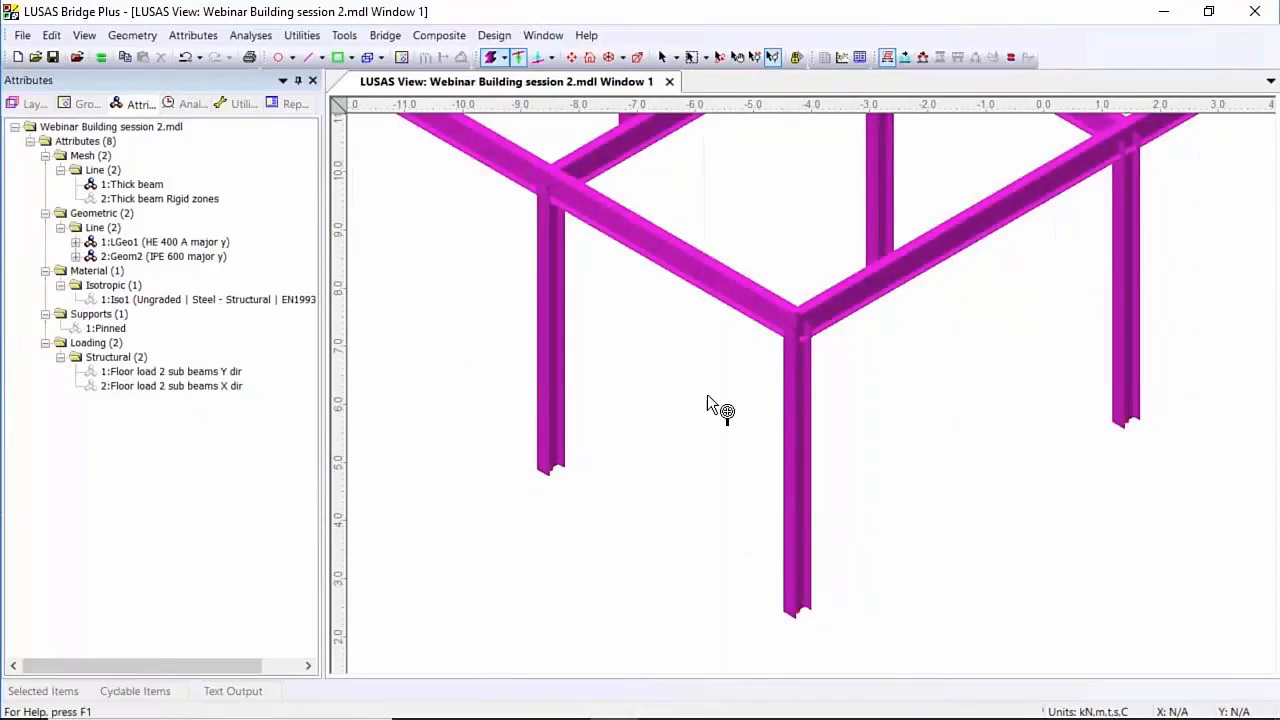
left_click(591, 58)
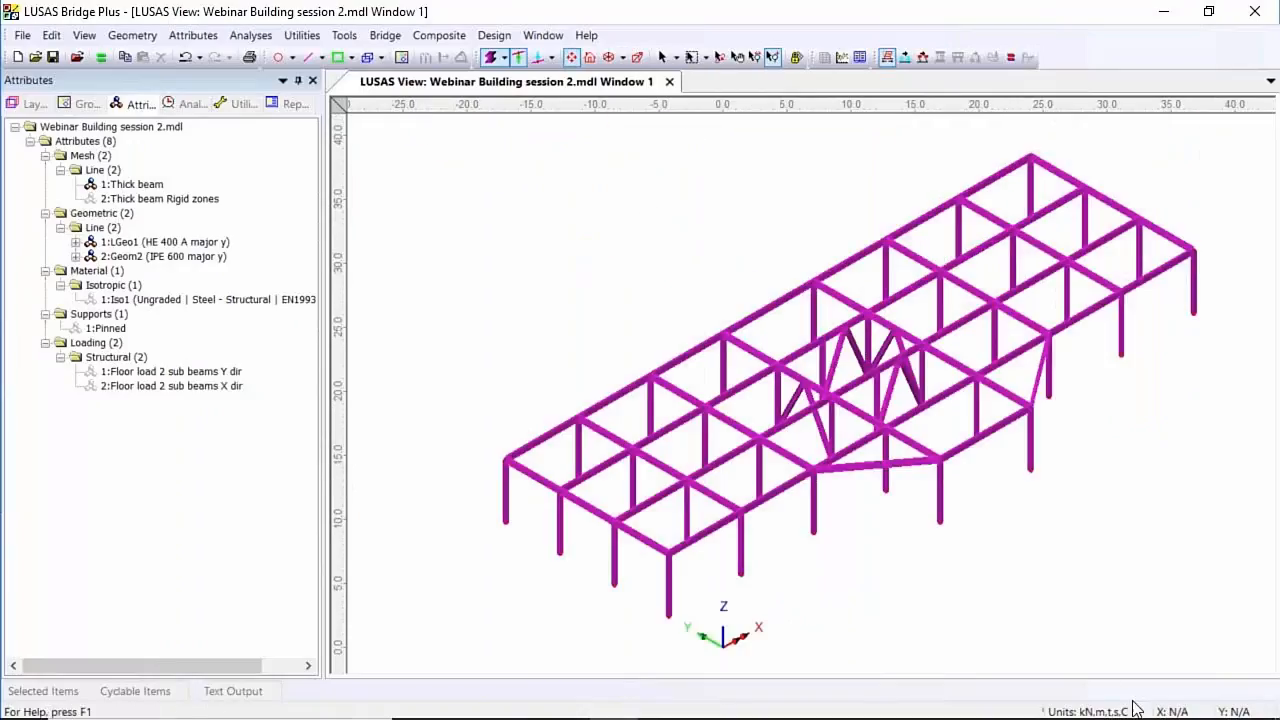
left_click(1169, 710)
left_click(661, 57)
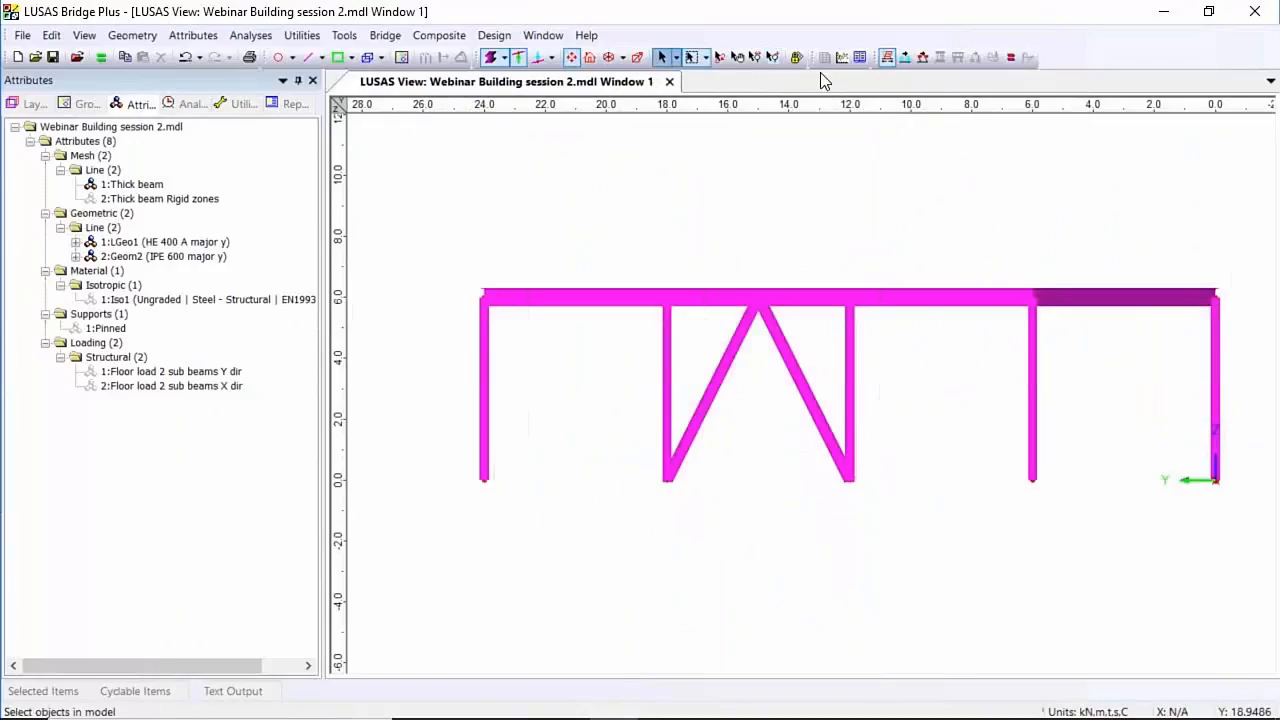
left_click_drag(433, 381, 1241, 397)
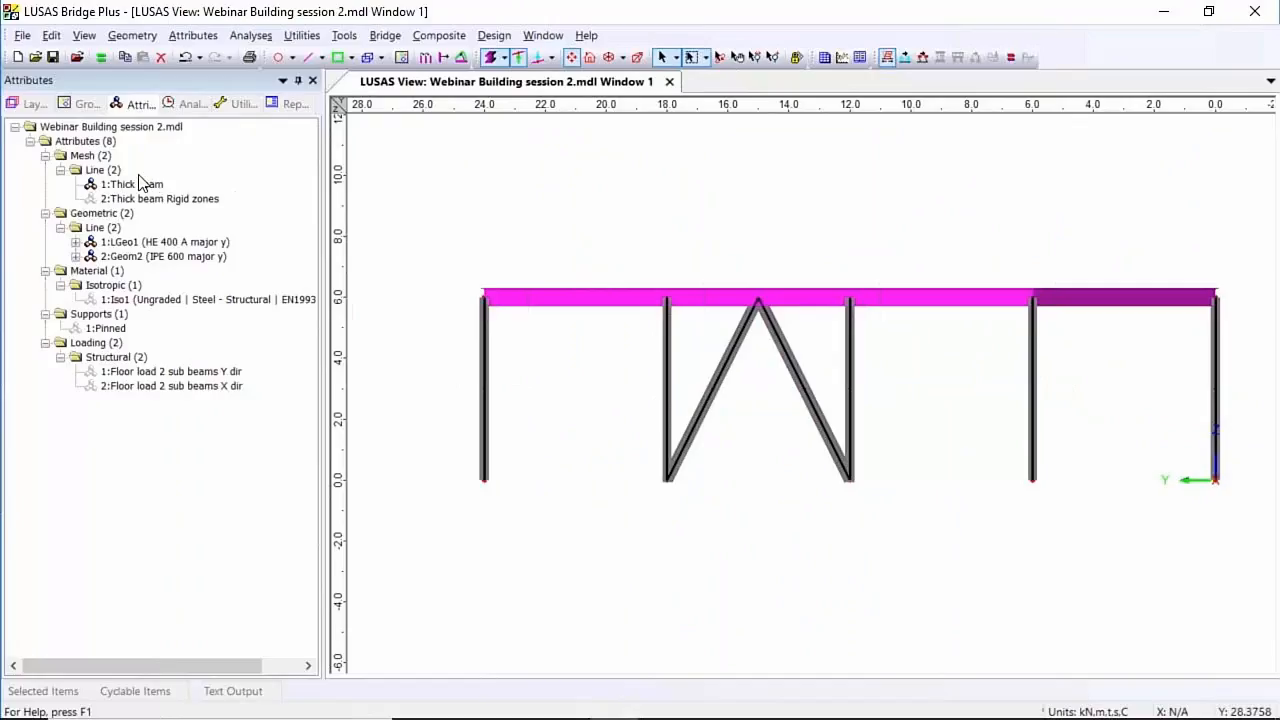
left_click_drag(142, 188, 778, 253)
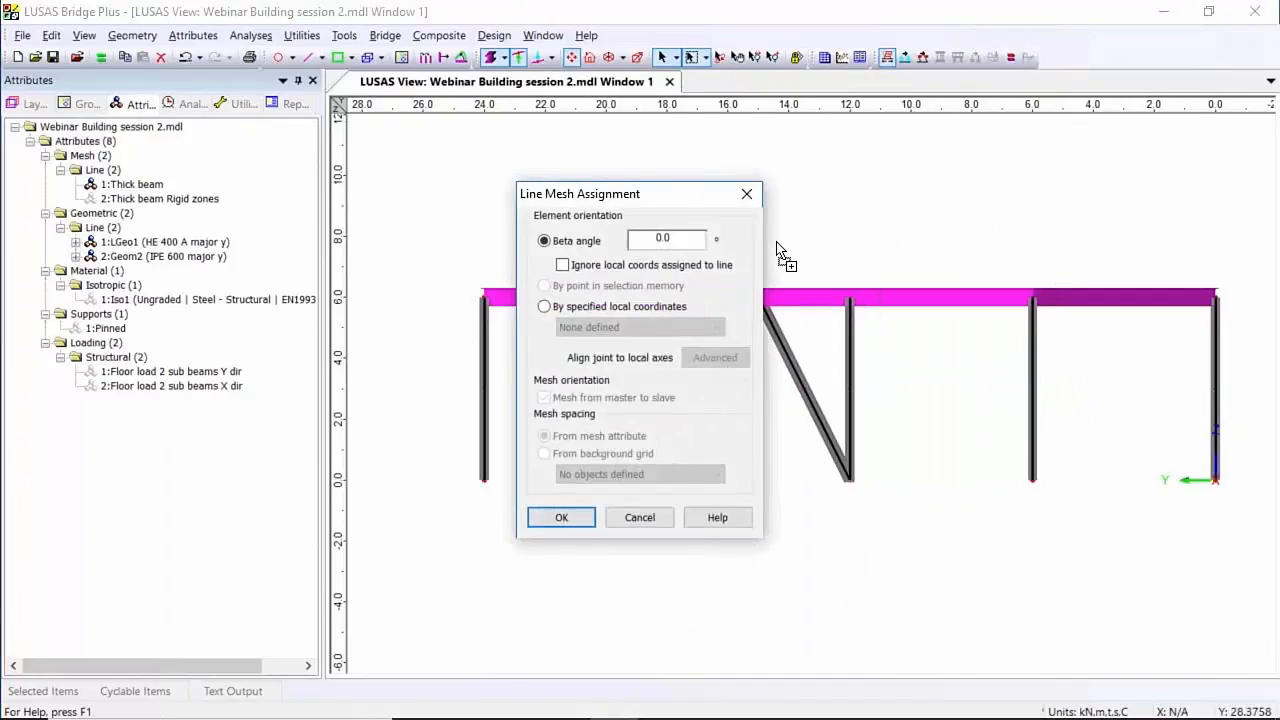
type("90")
left_click(561, 517)
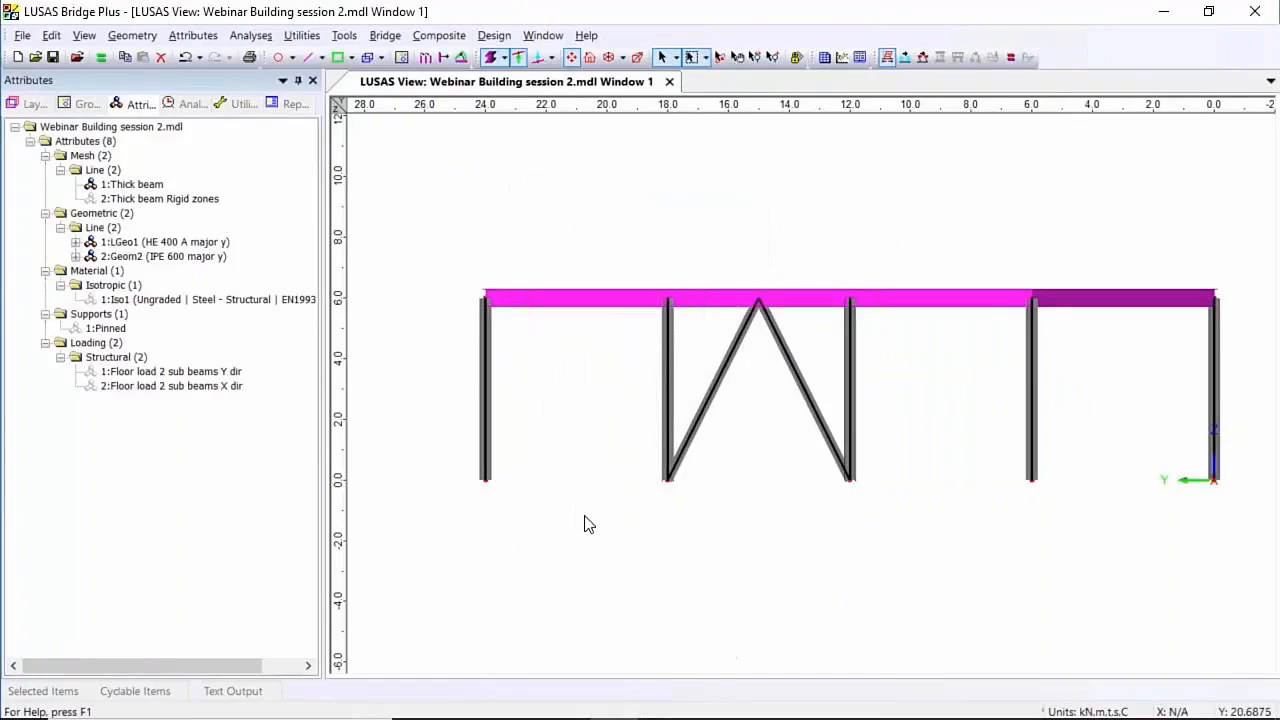
Examine the orientation of the column sections and their joints with the floor beams at the building corner
left_click(609, 58)
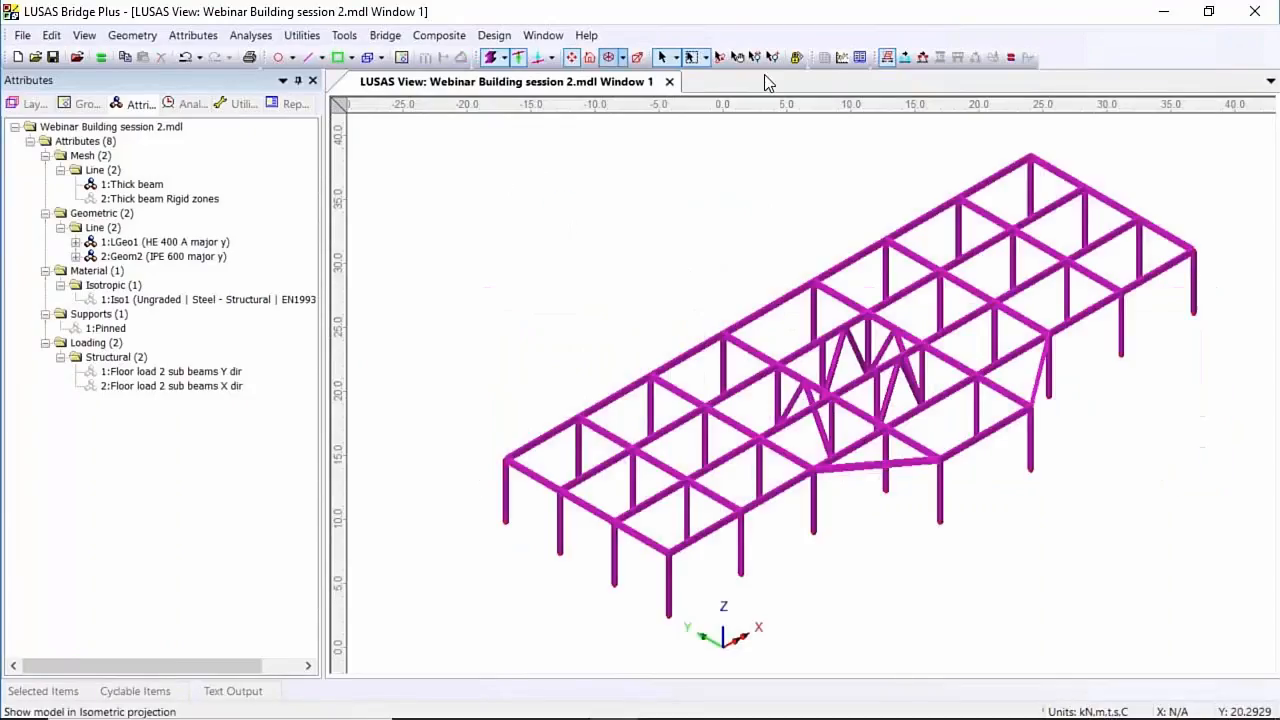
left_click(772, 59)
left_click_drag(606, 532, 757, 632)
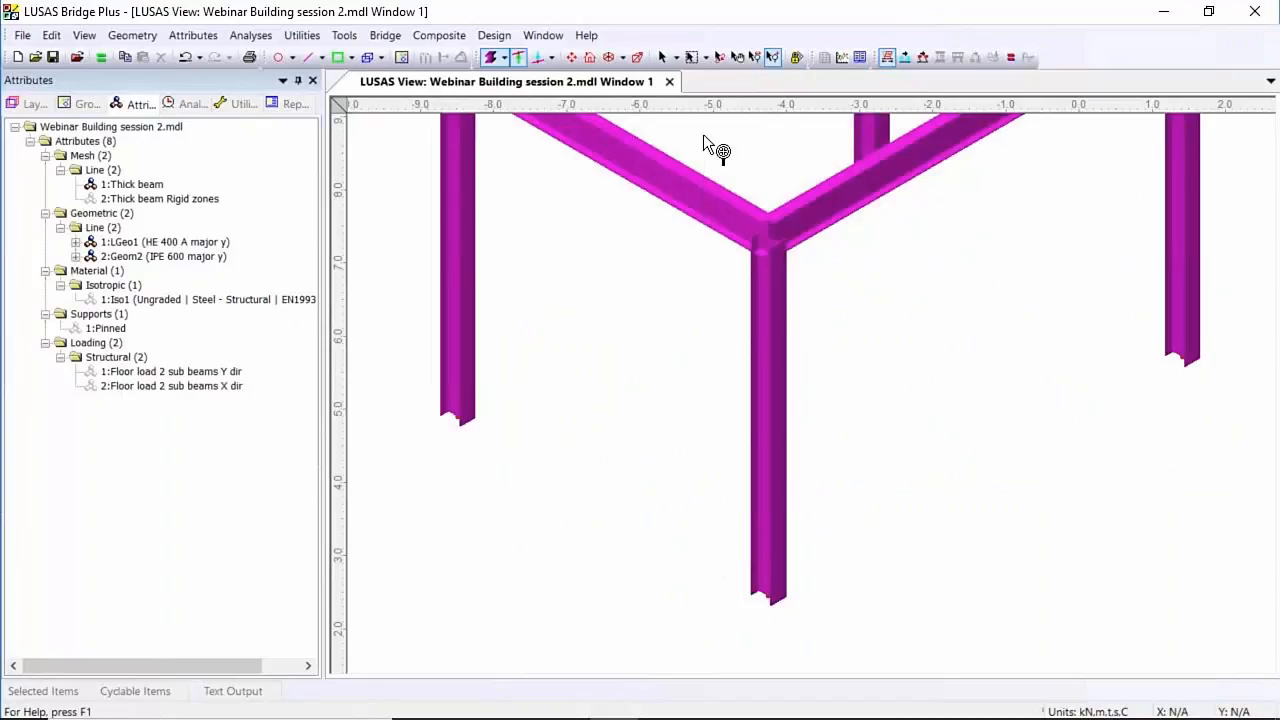
left_click(737, 57)
left_click_drag(689, 266, 888, 580)
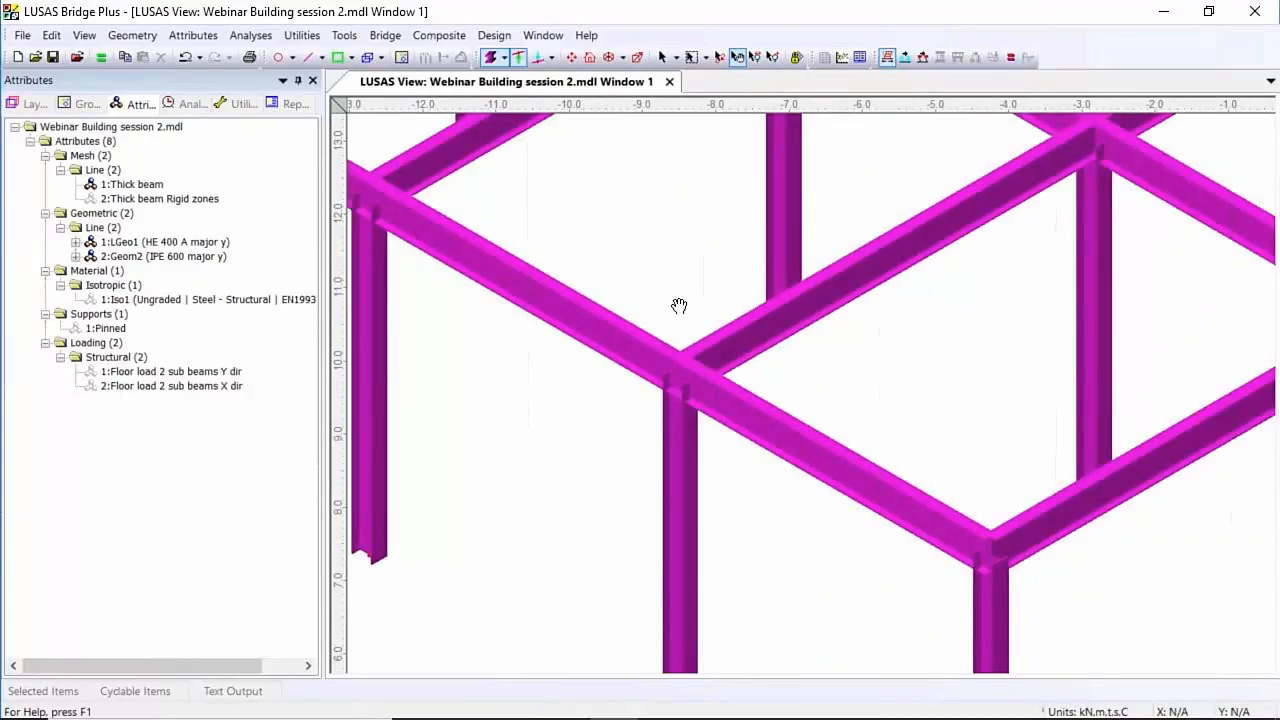
left_click(571, 57)
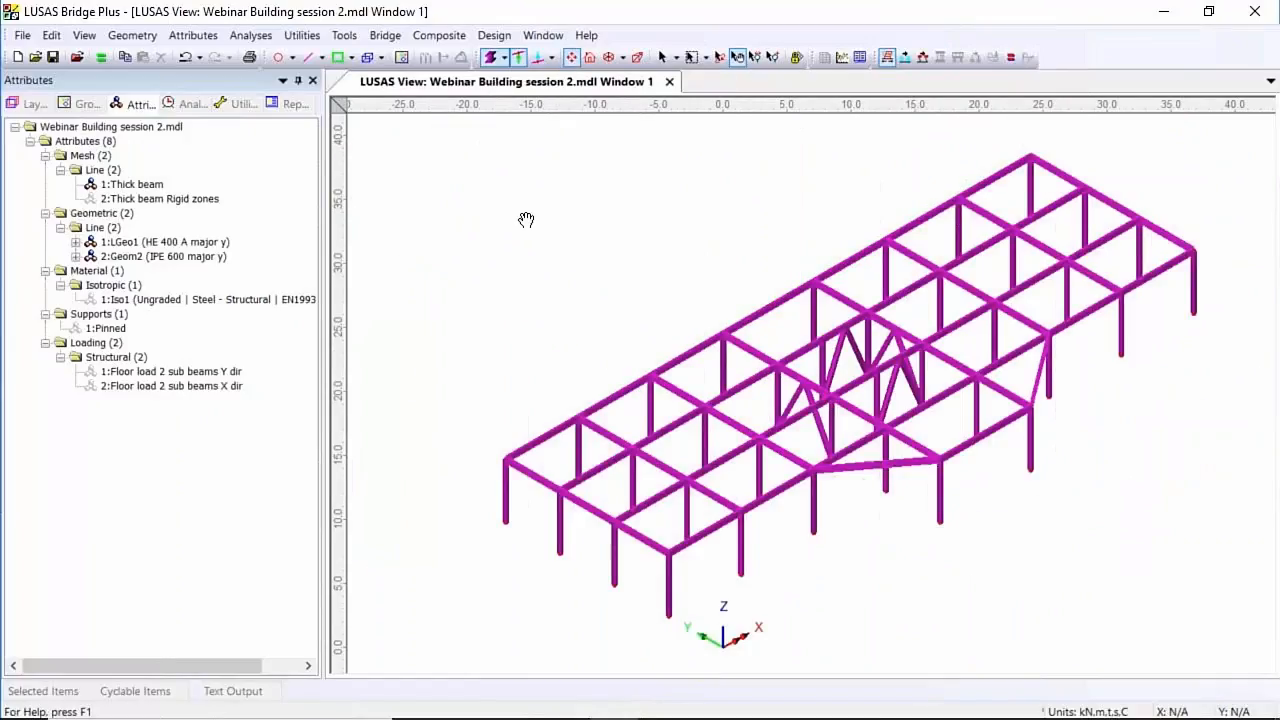
Review the rigid zone end conditions of the Thick beam Rigid zones mesh, including the beam/column connection settings
double_click(175, 200)
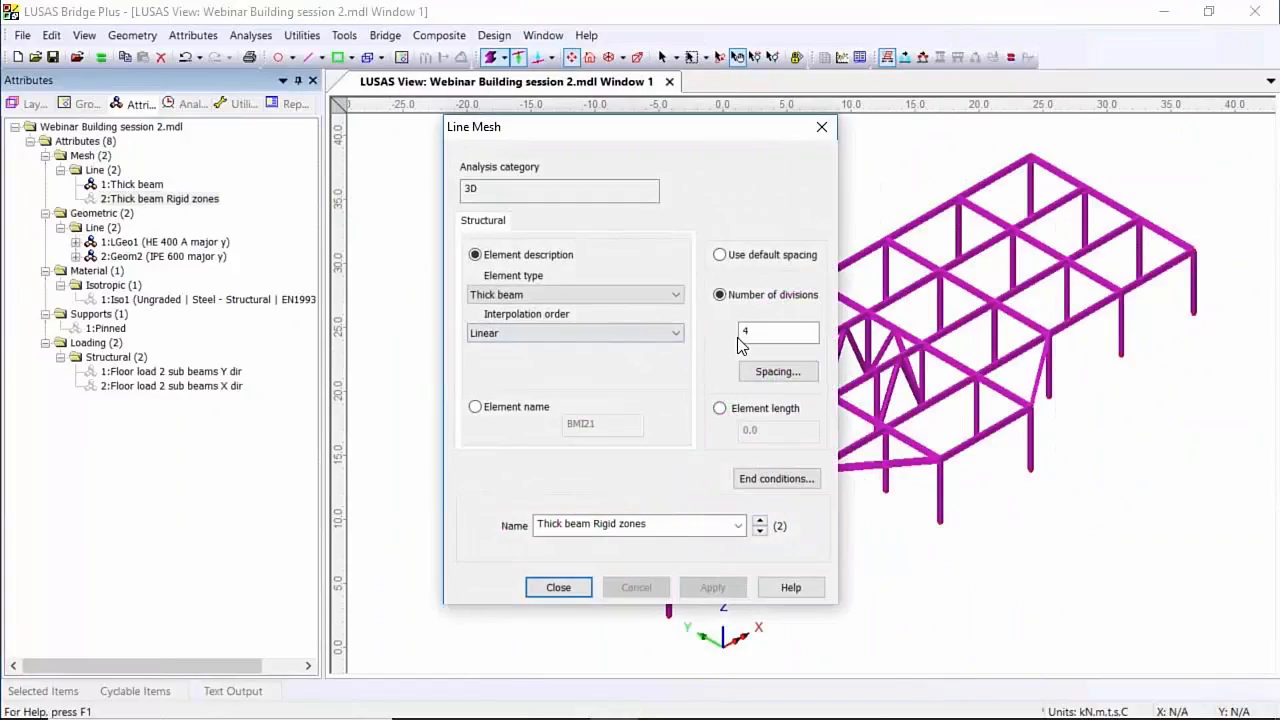
left_click(778, 480)
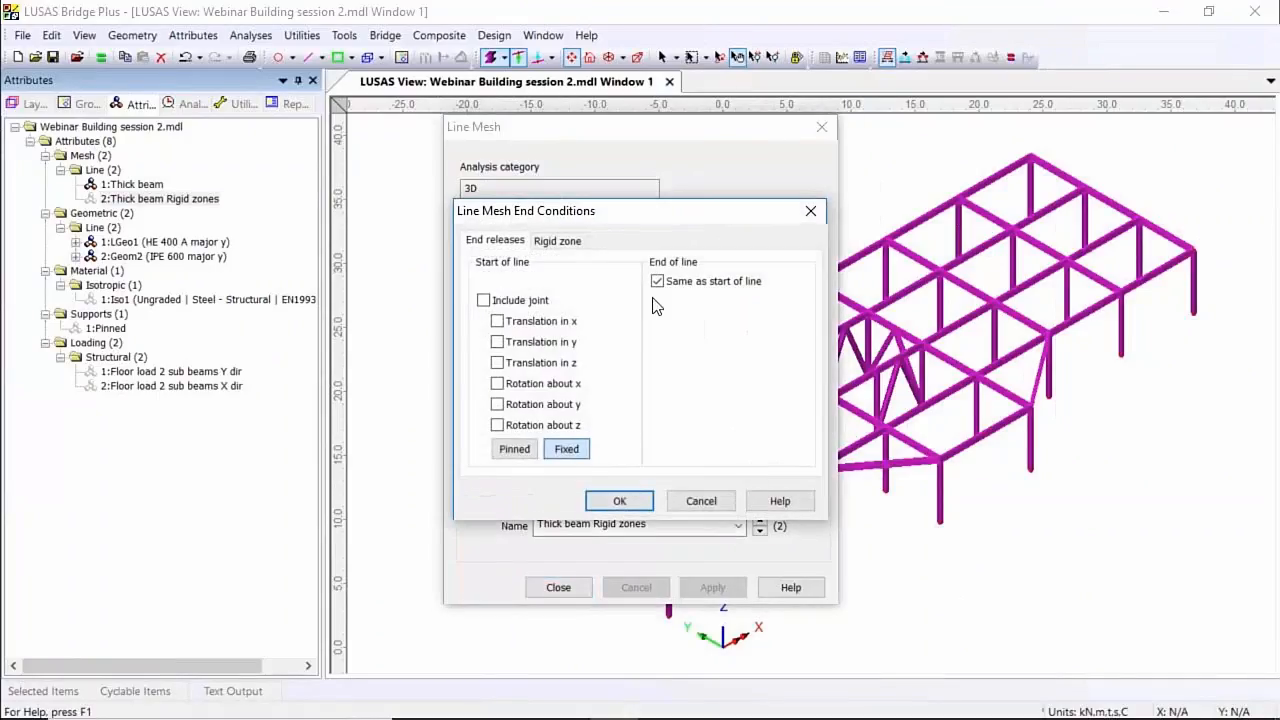
left_click(566, 242)
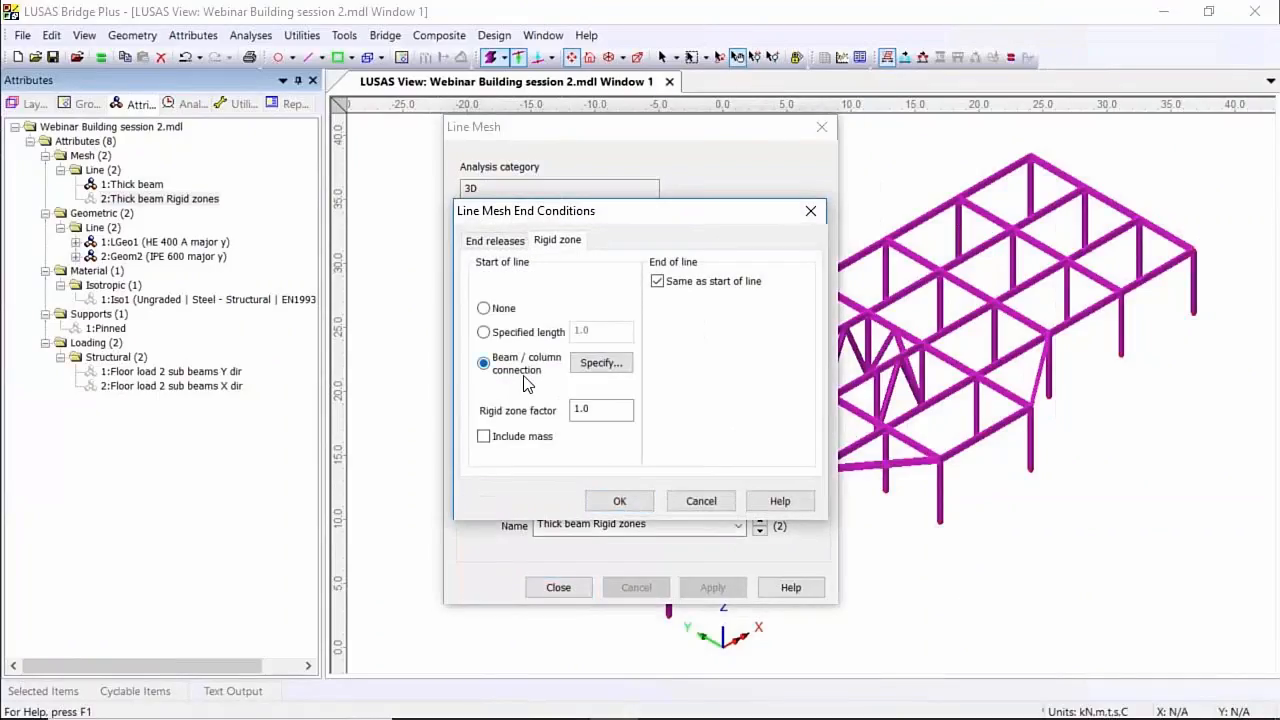
left_click(600, 362)
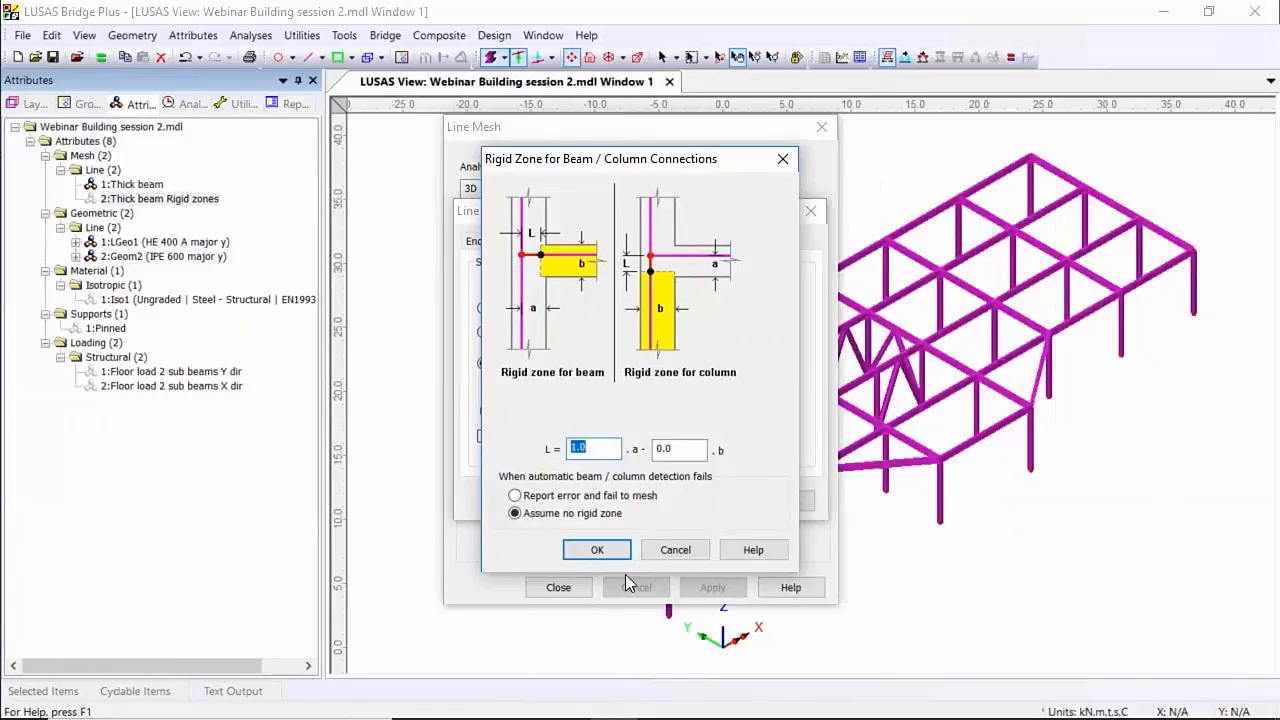
left_click(597, 550)
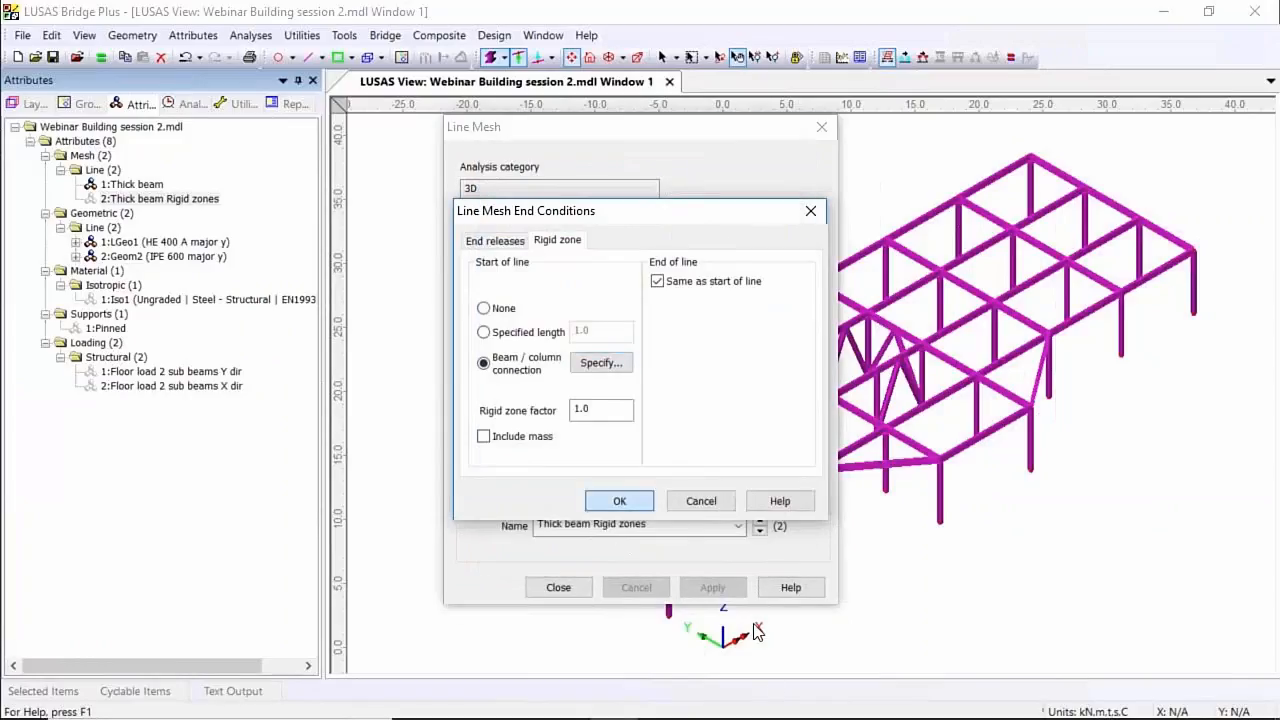
left_click(619, 500)
left_click(558, 587)
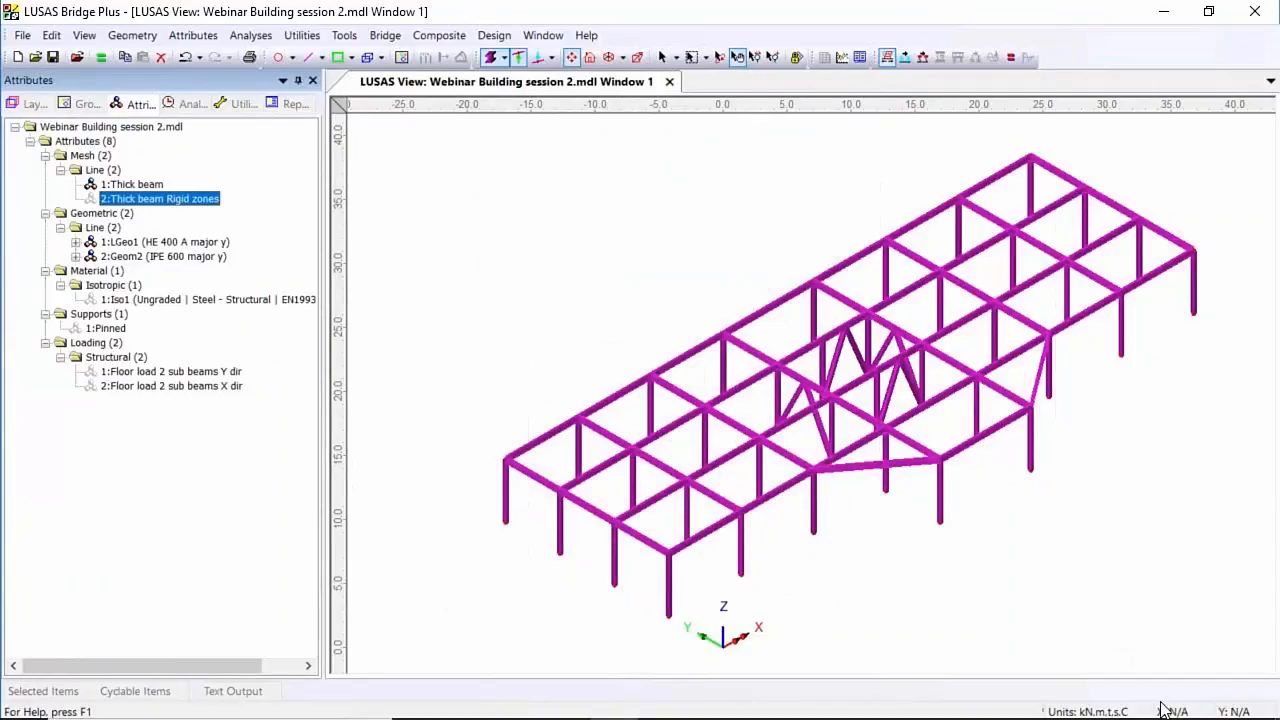
Assign the Thick beam Rigid zones mesh to all floor-level beams with a beta angle of 0°
left_click(1172, 712)
left_click(667, 56)
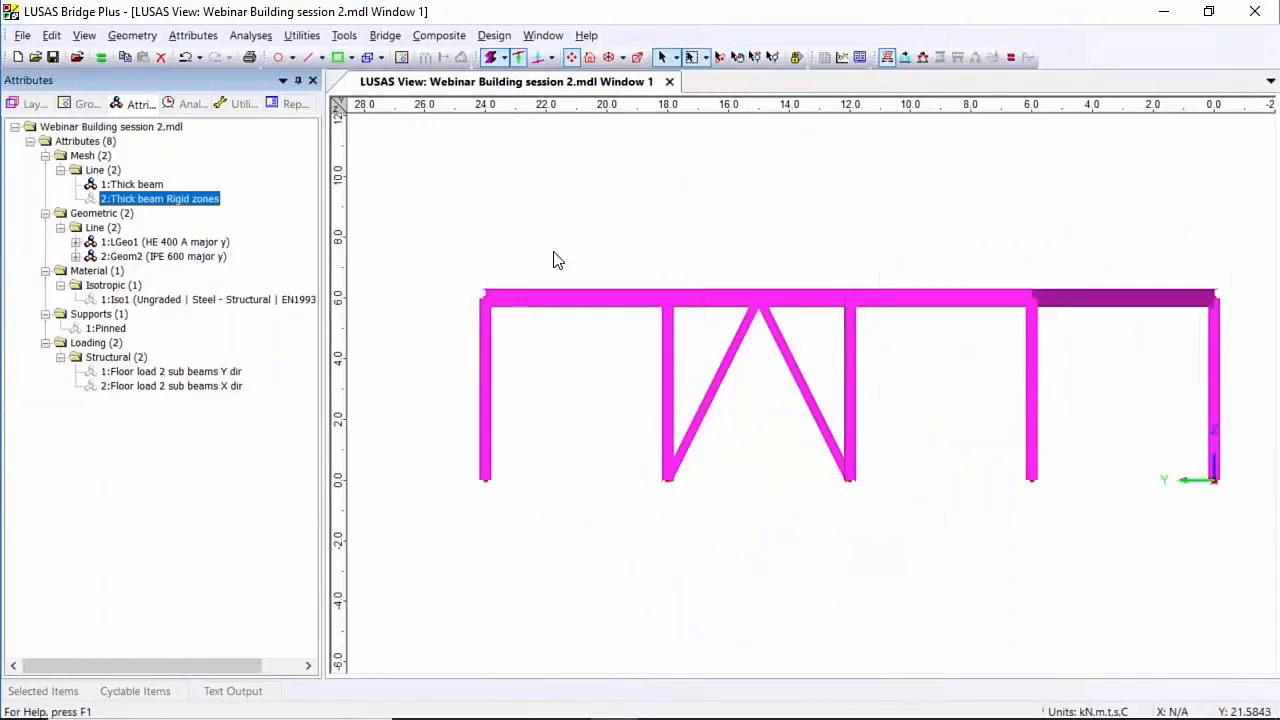
left_click_drag(556, 262, 585, 357)
left_click_drag(705, 273, 719, 330, "shift")
left_click_drag(923, 269, 1010, 356, "shift")
left_click_drag(1088, 250, 1114, 352, "shift")
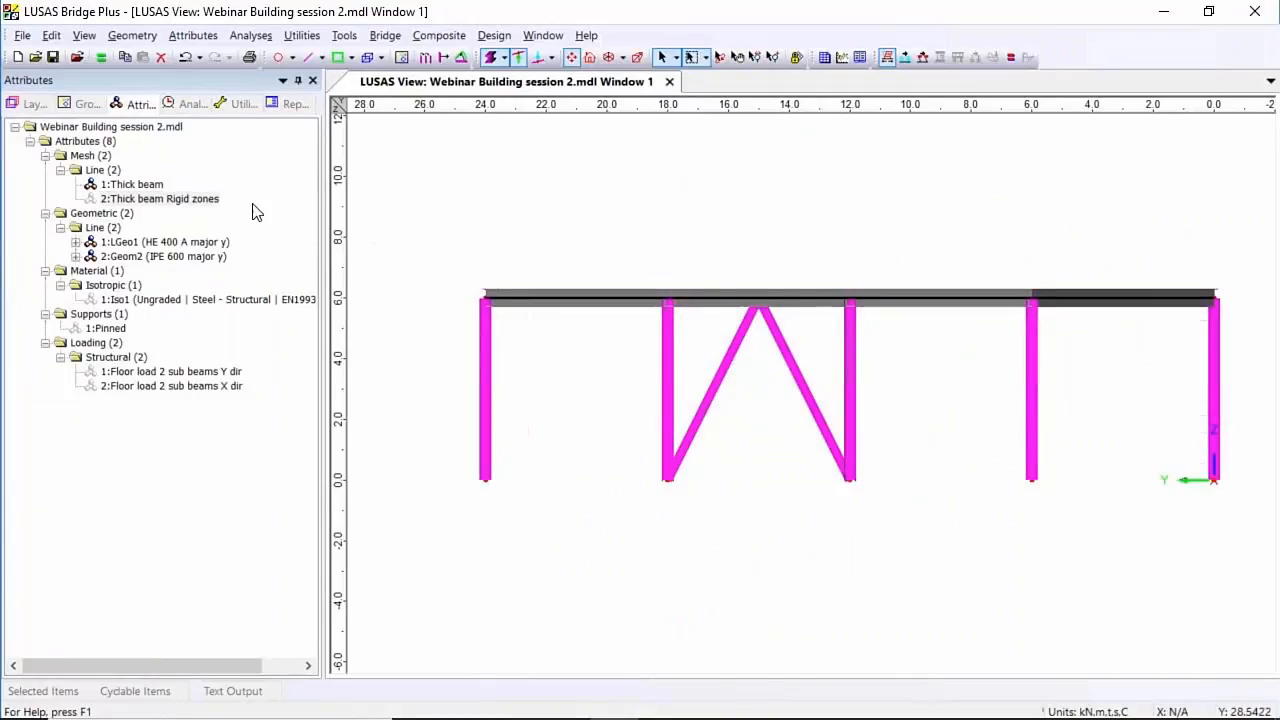
left_click(143, 199)
left_click_drag(160, 199, 720, 296)
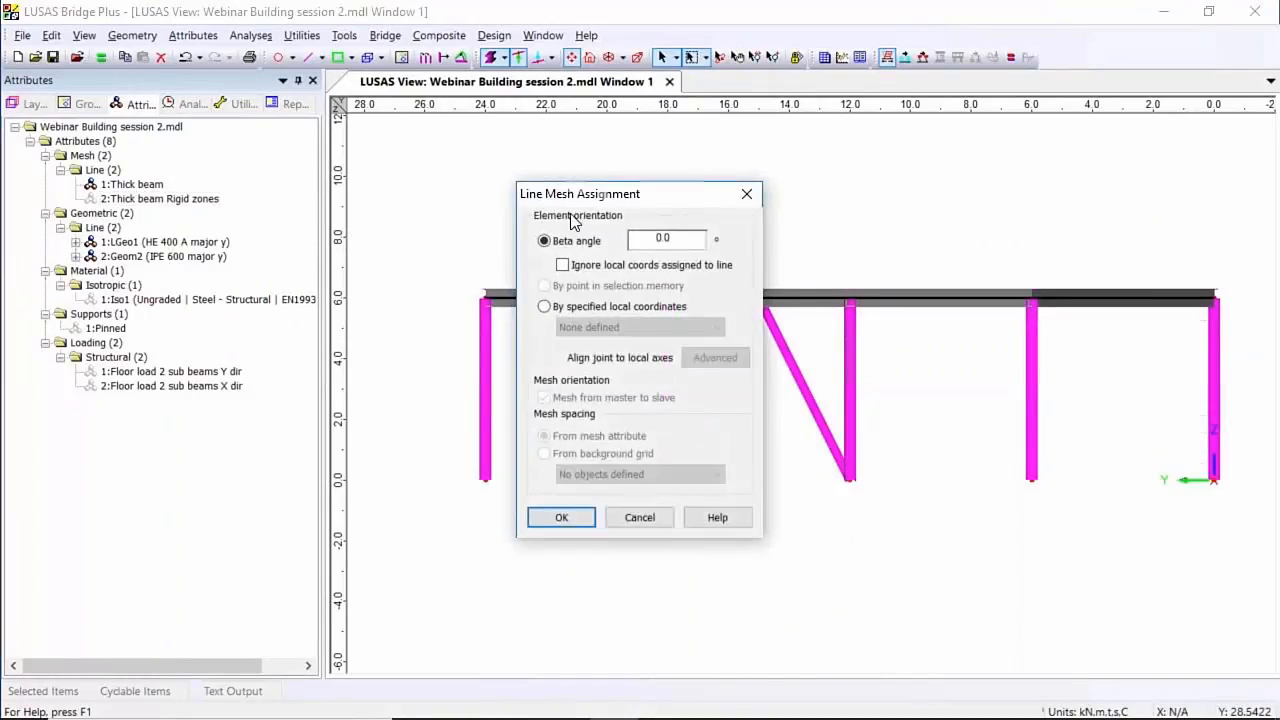
left_click(561, 517)
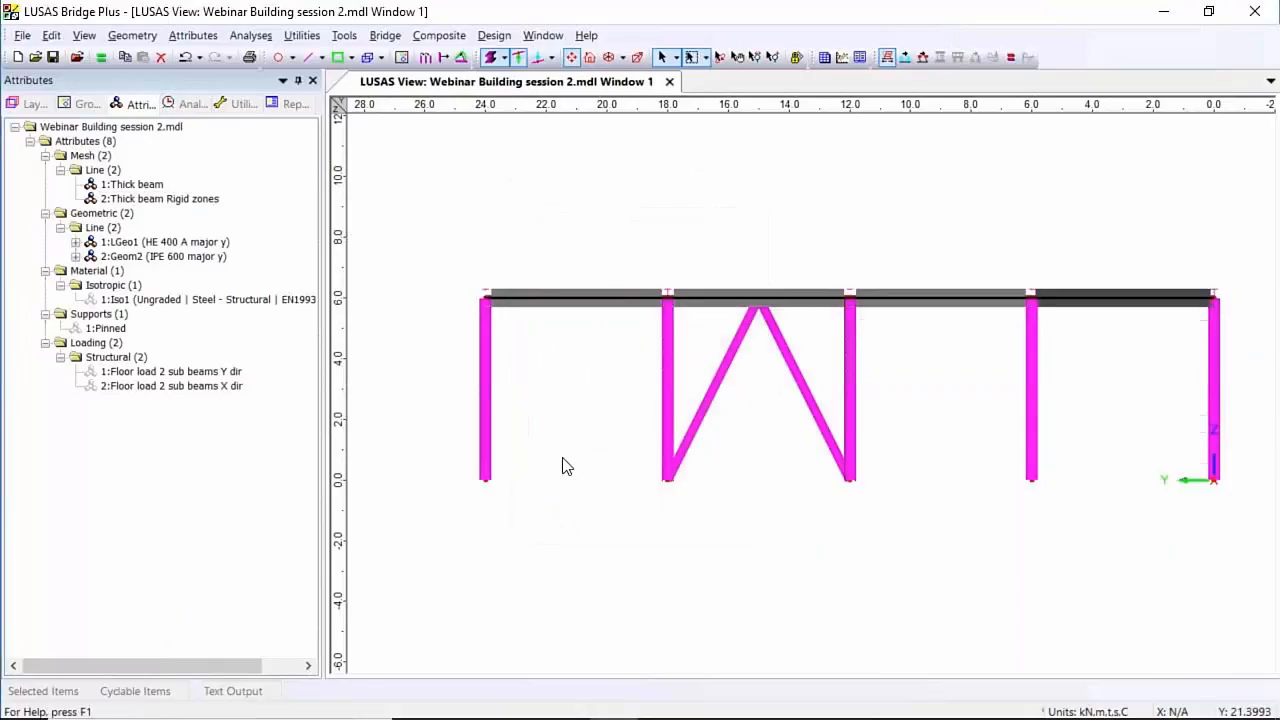
Examine the rigid zones at the beam-to-column joints near the building corner in the isometric view
left_click(612, 57)
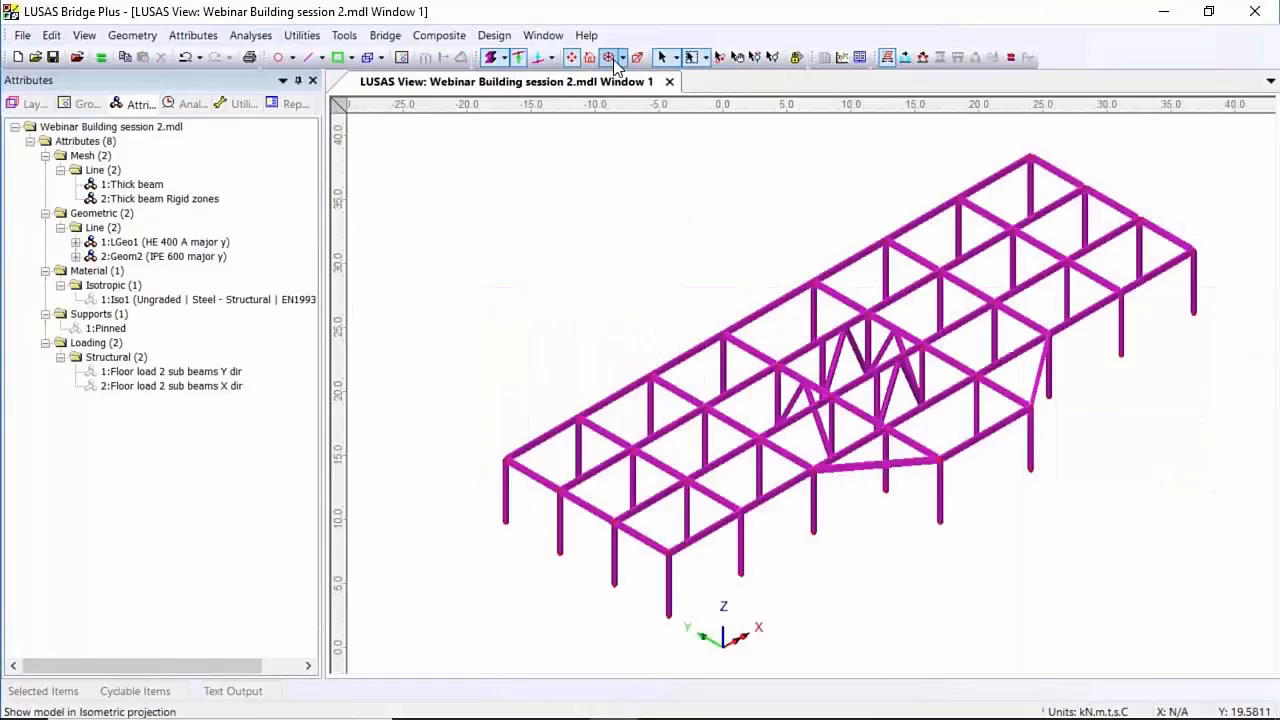
left_click(776, 58)
left_click_drag(590, 500, 648, 568)
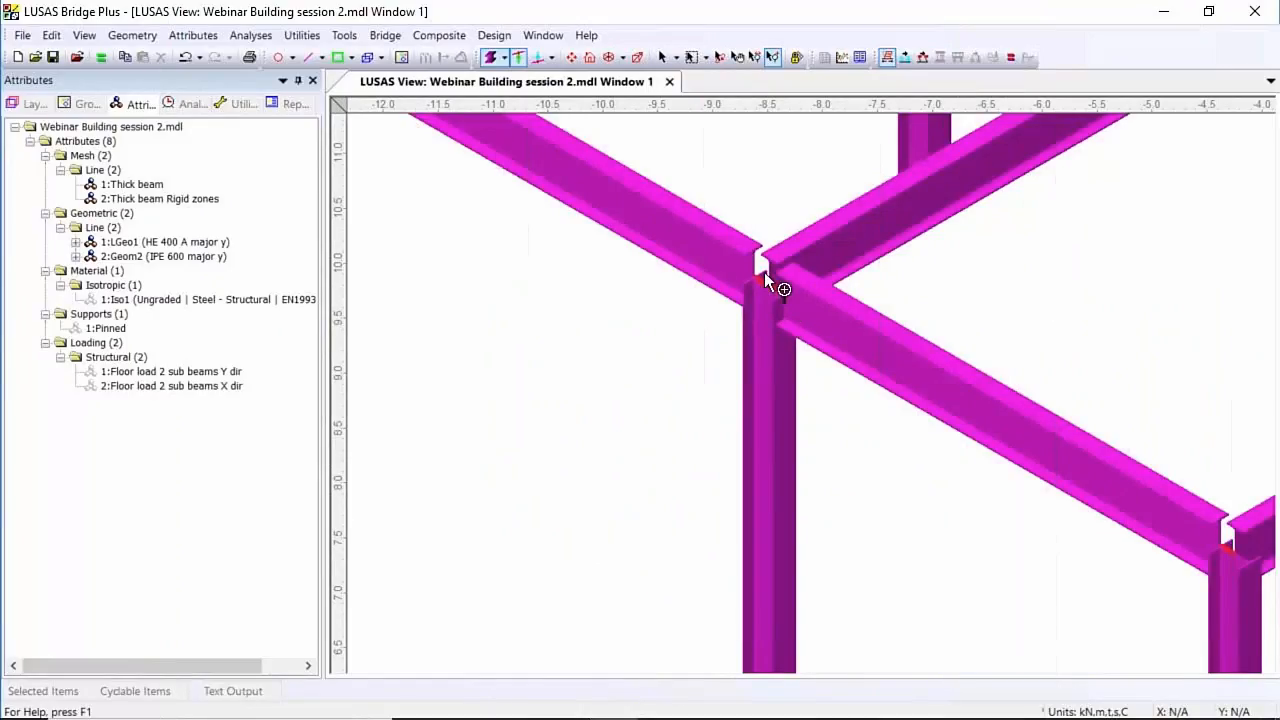
left_click(662, 57)
left_click(712, 62)
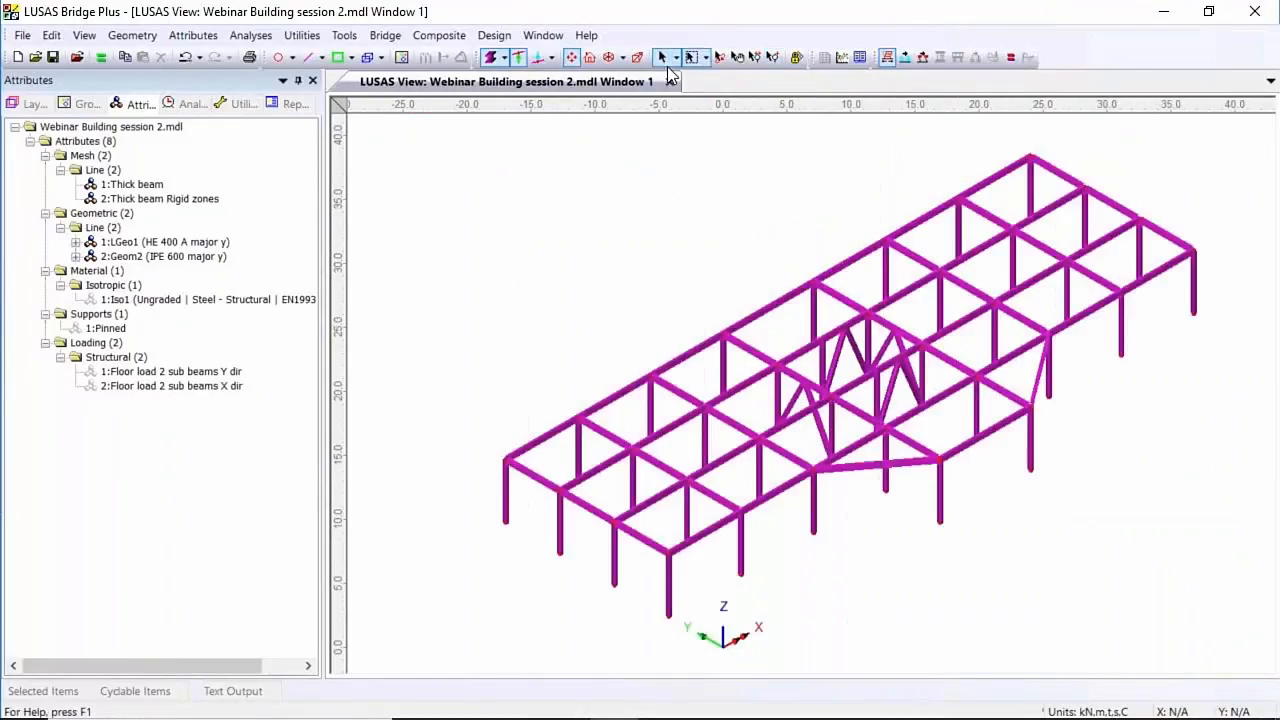
Assign the Iso1 ungraded structural steel material to all members of the storey
left_click_drag(422, 147, 1270, 672)
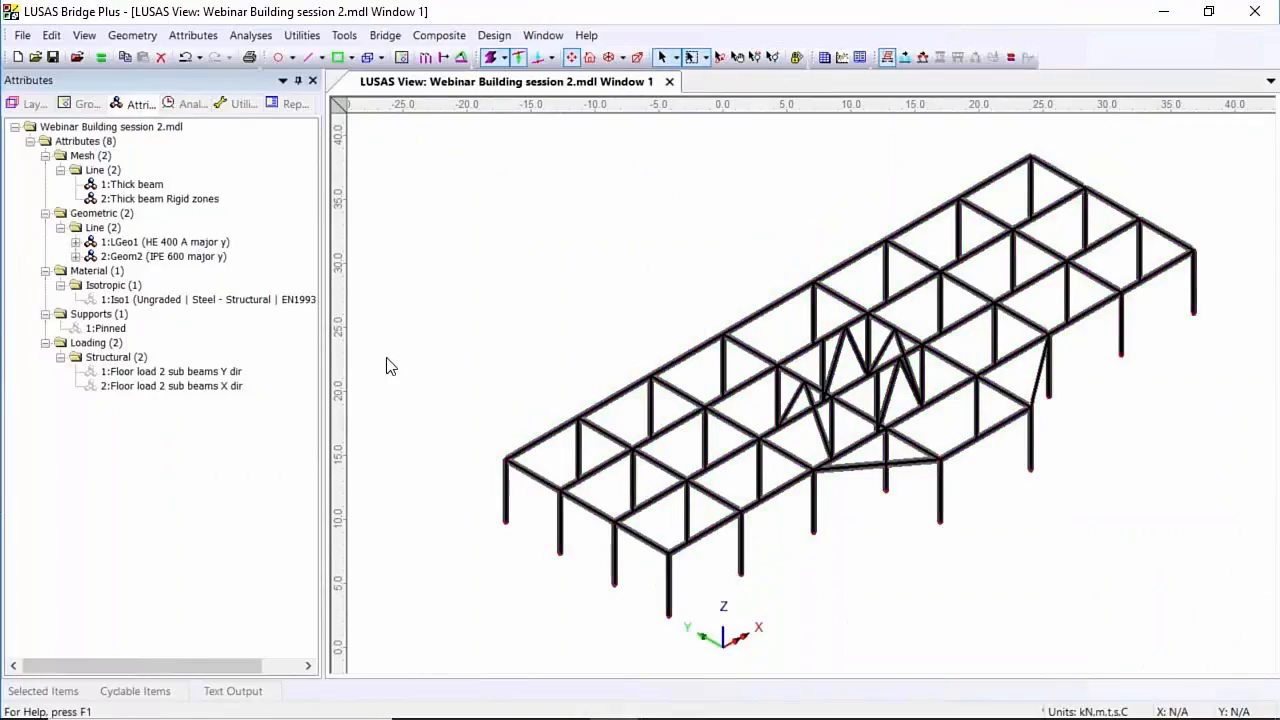
left_click_drag(282, 298, 720, 345)
left_click(591, 274)
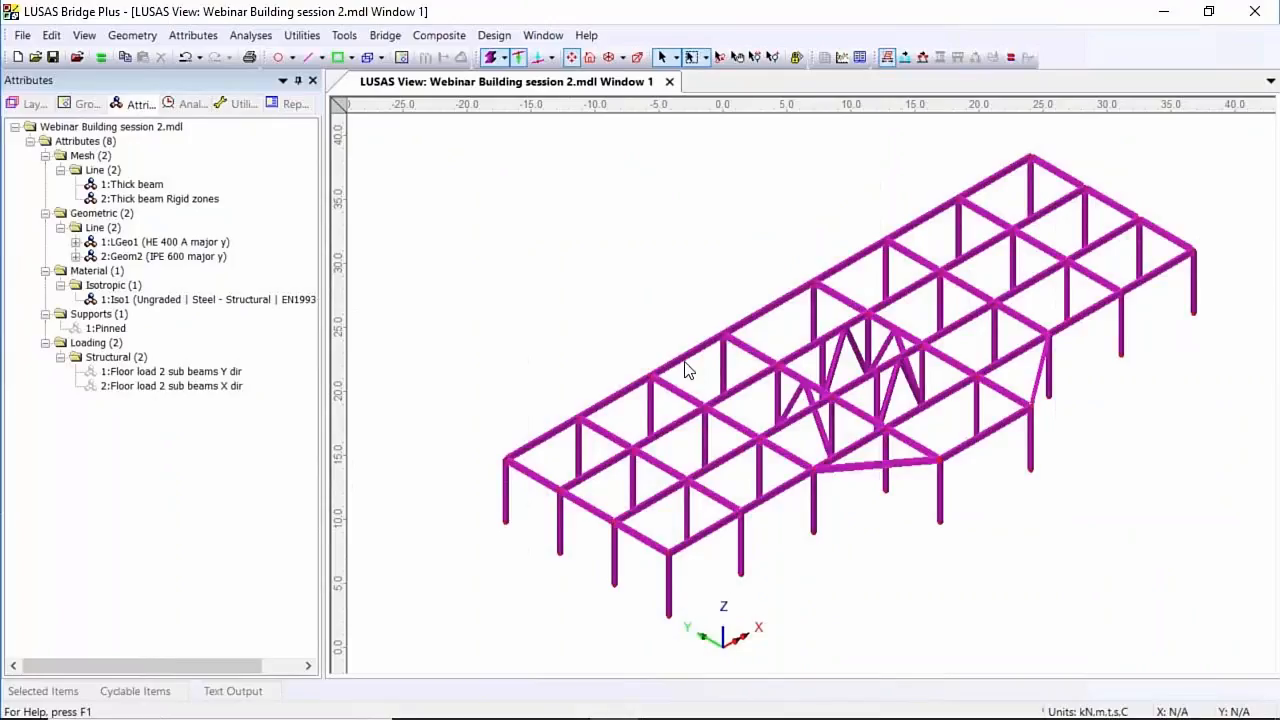
Review the Floor load 2 sub beams Y dir settings and assign it to the end corner floor bay in a new loadcase named Floor load
double_click(181, 372)
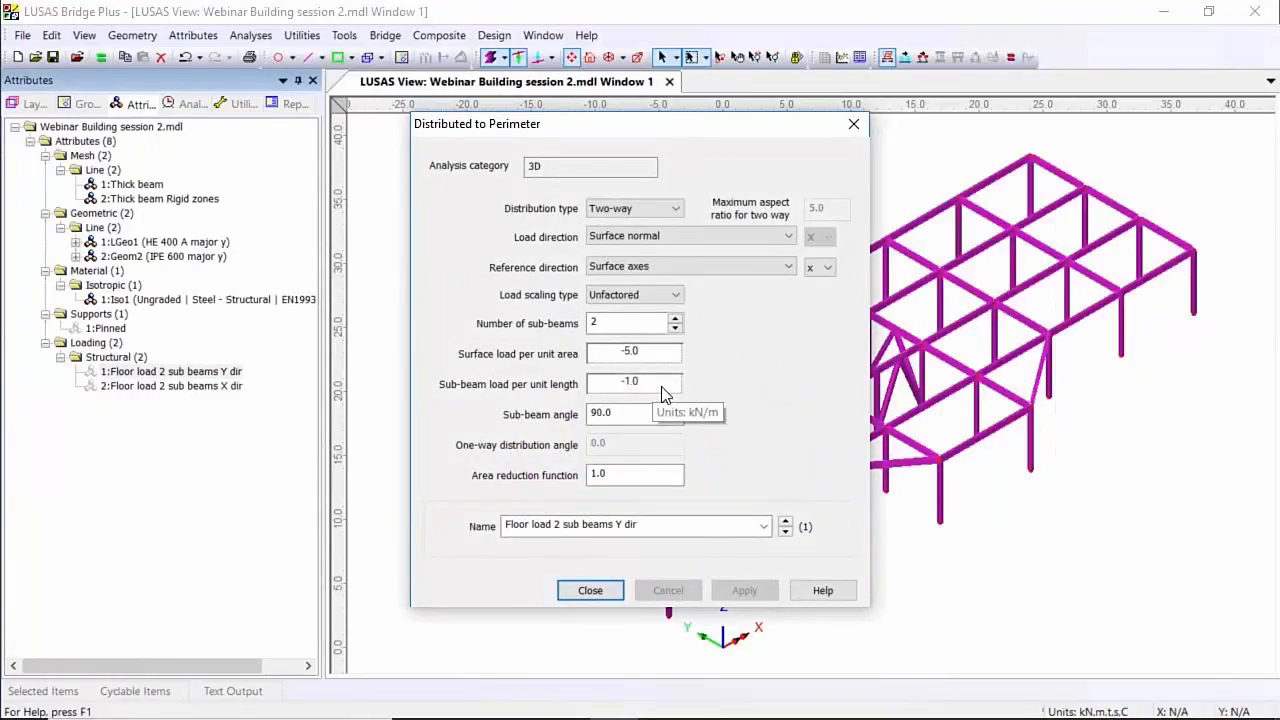
left_click(604, 590)
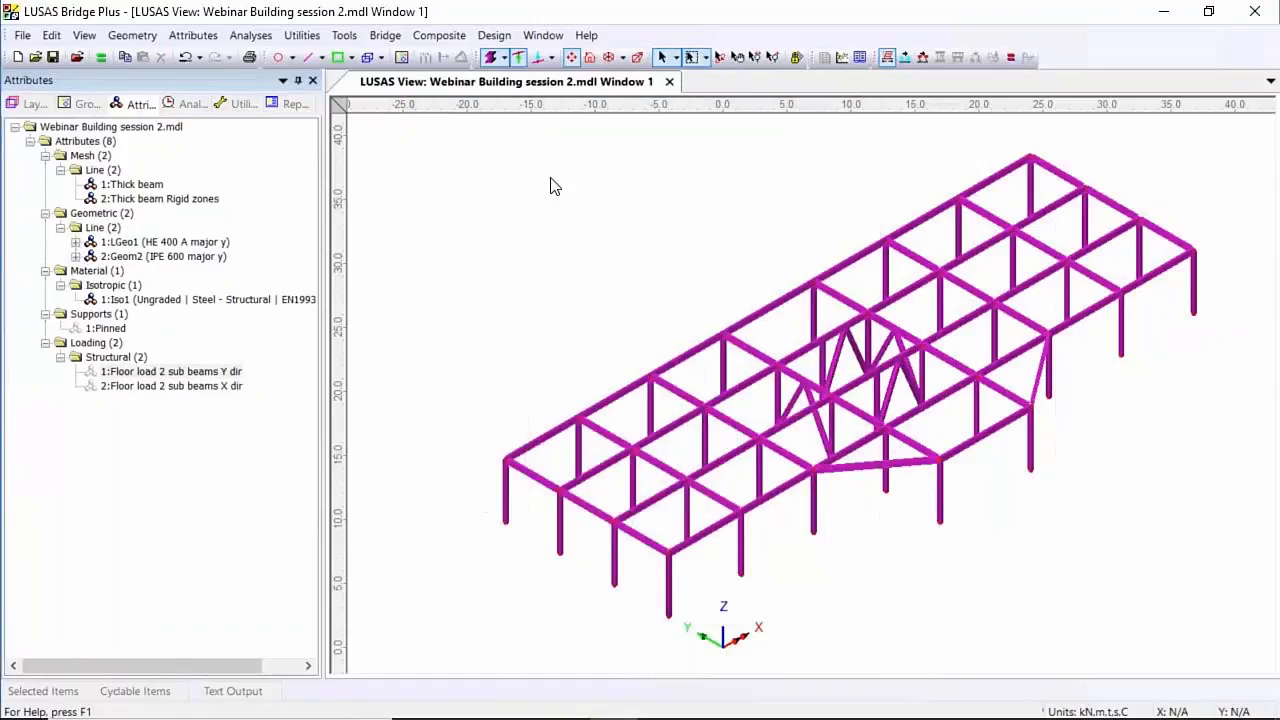
left_click(562, 467)
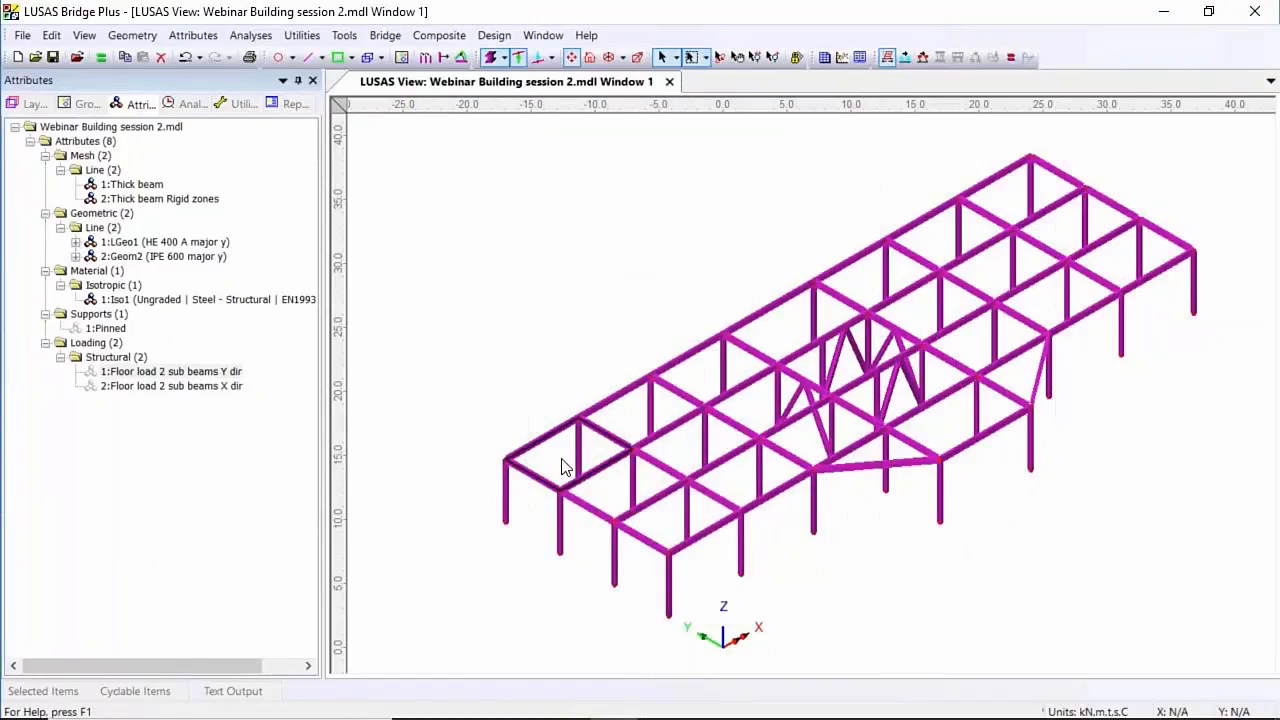
left_click_drag(203, 375, 580, 354)
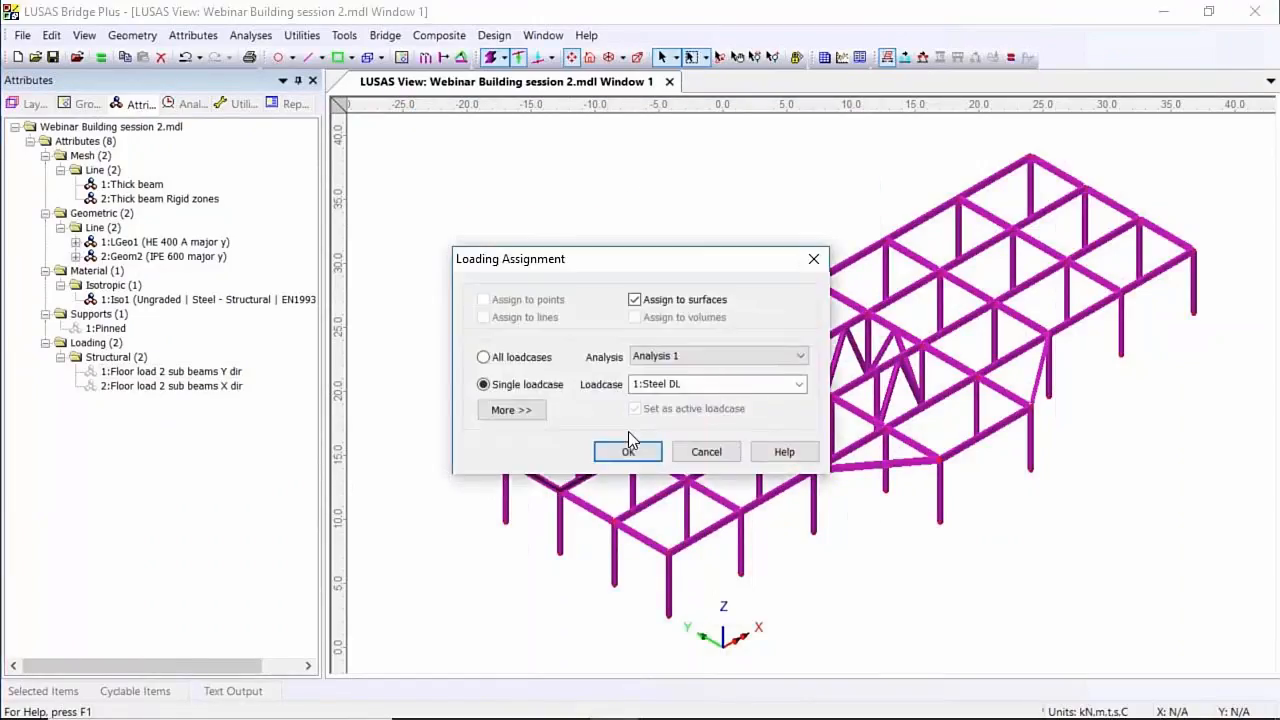
left_click(715, 380)
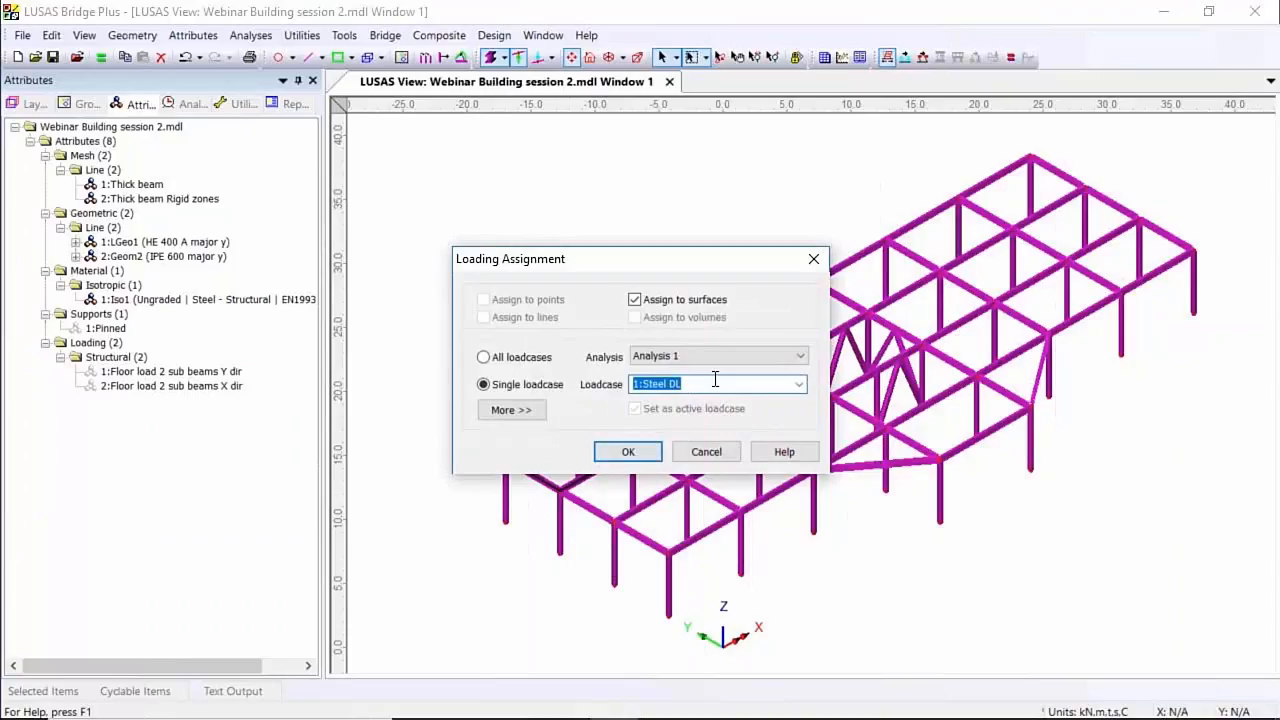
type("Floor load")
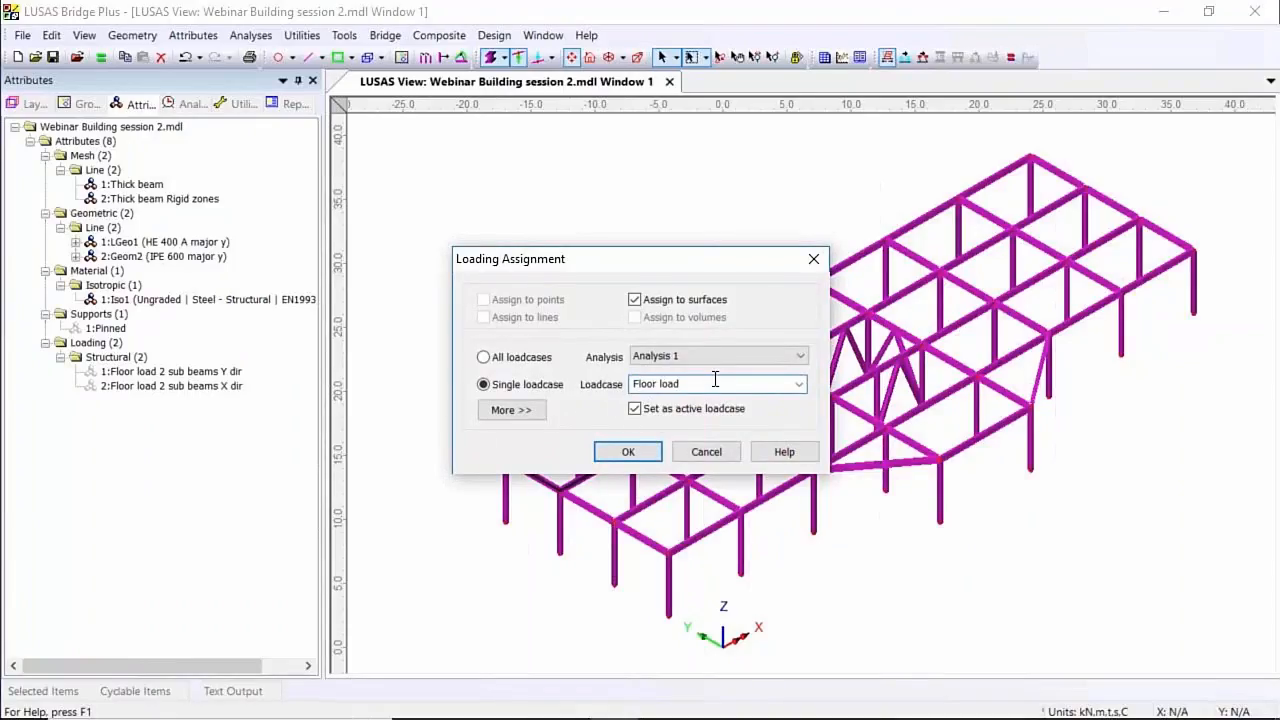
left_click(628, 451)
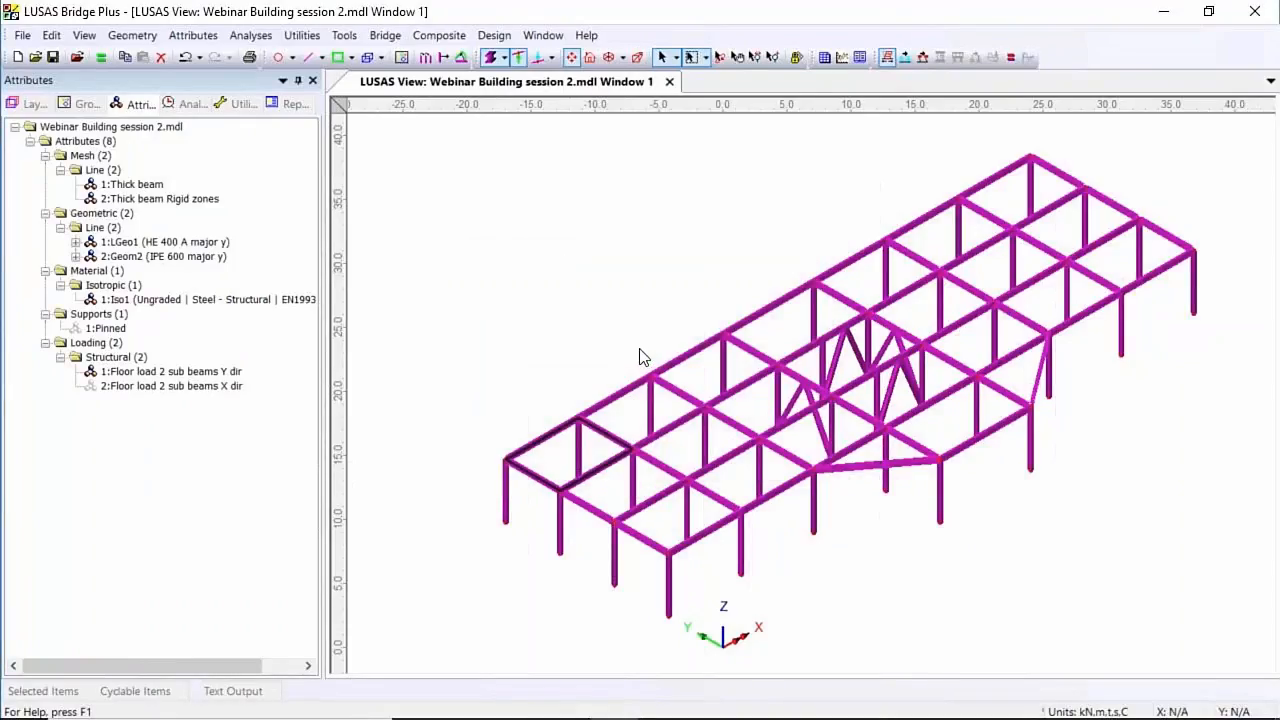
Display the loading and examine how it is distributed to the corner bay's perimeter beams against the load's sub-beam settings
left_click(537, 57)
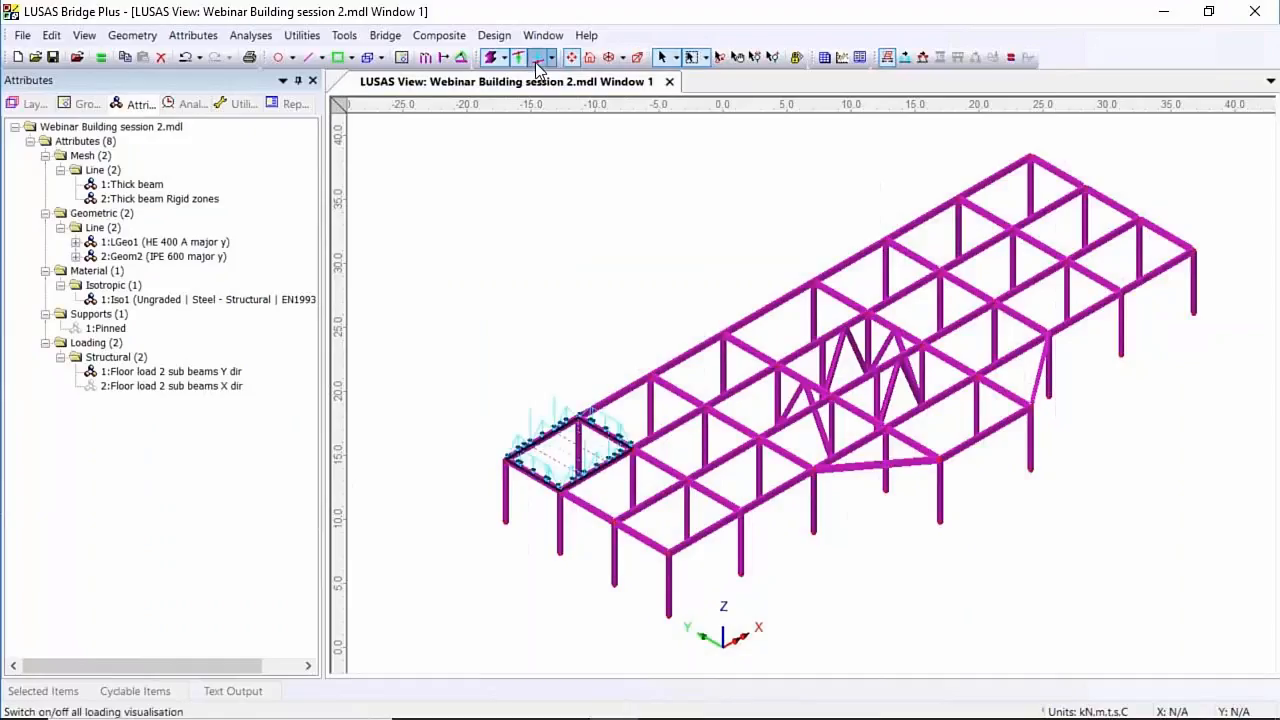
left_click(772, 57)
left_click_drag(487, 401, 650, 503)
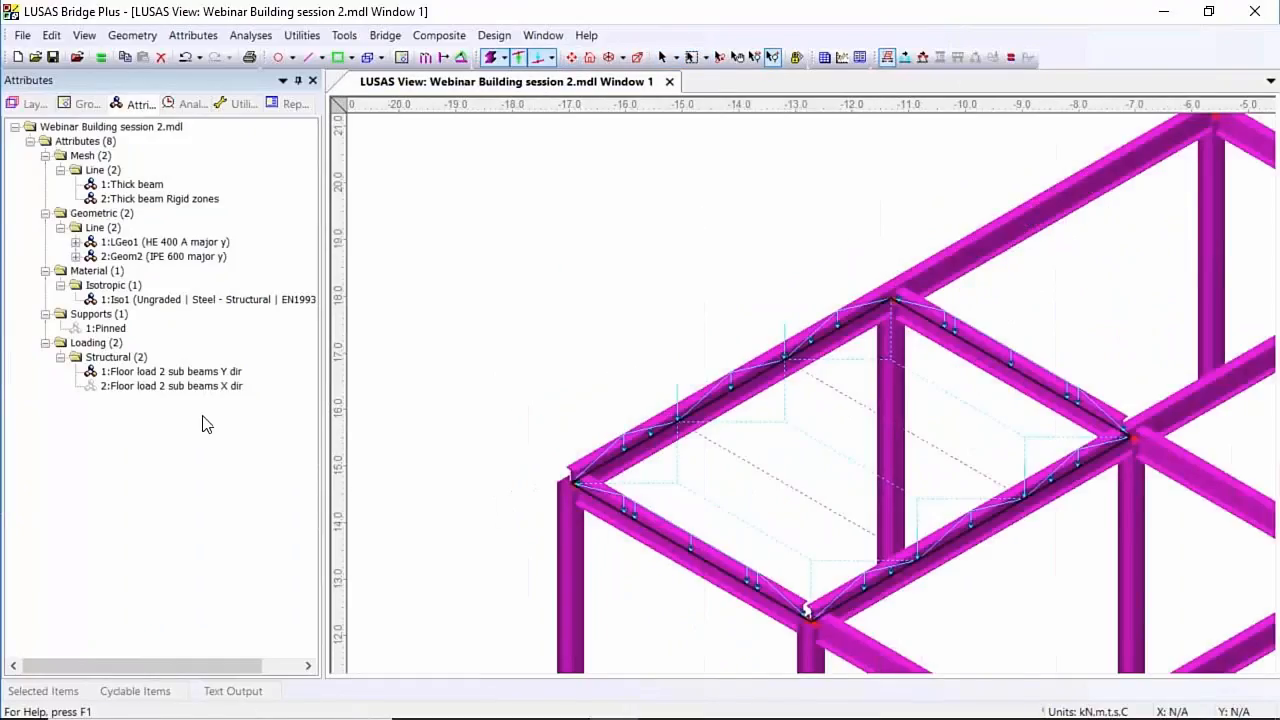
double_click(167, 374)
left_click_drag(580, 126, 308, 148)
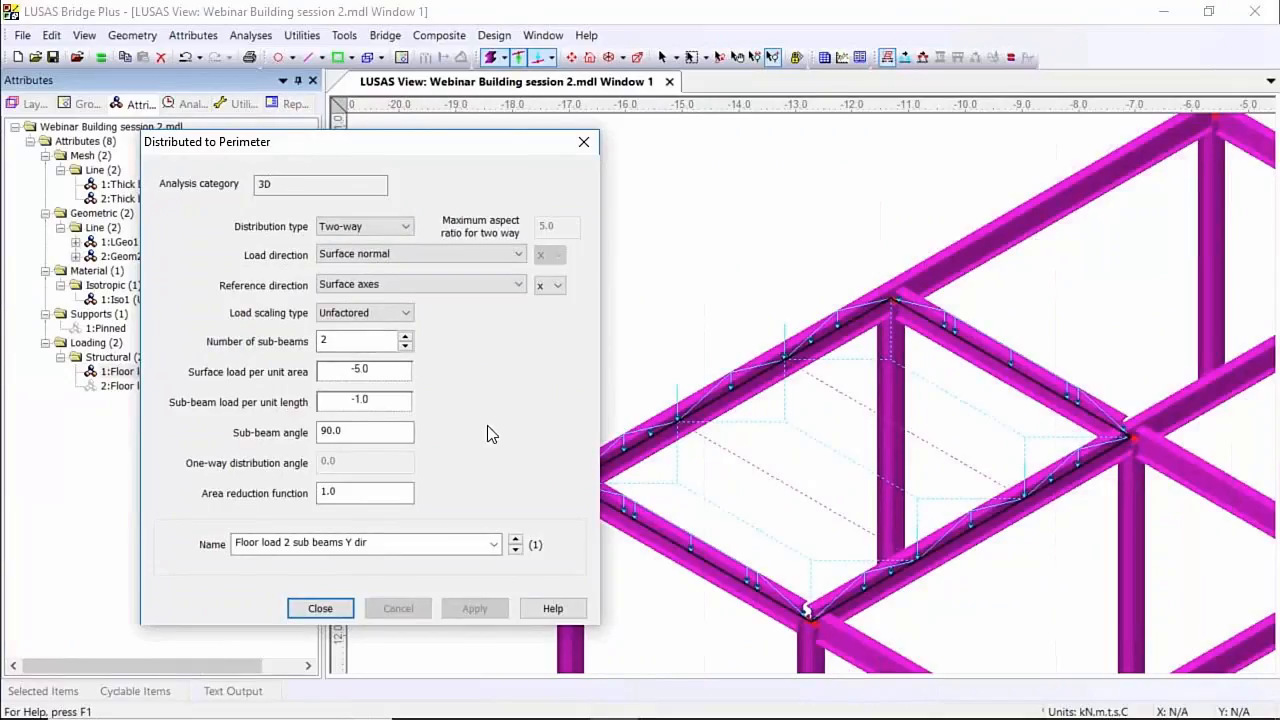
left_click(320, 608)
Deassign the Floor load 2 sub beams Y dir loading from all features
left_click(661, 57)
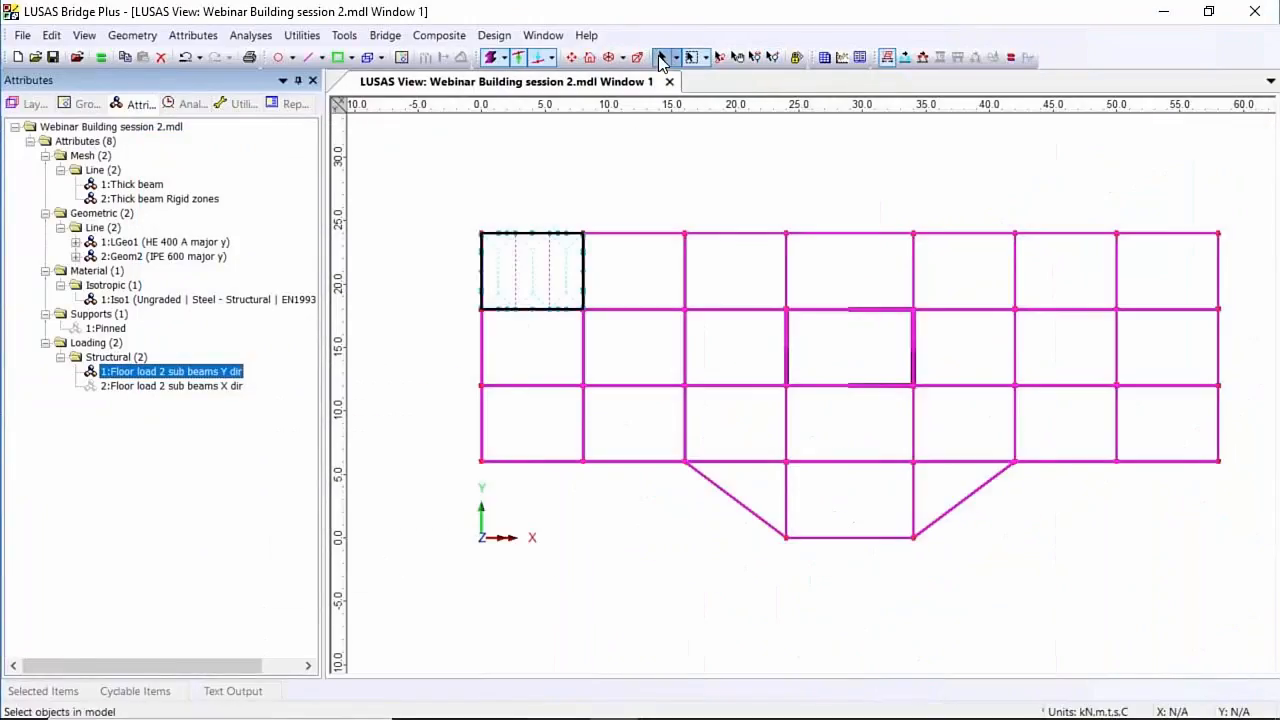
right_click(162, 371)
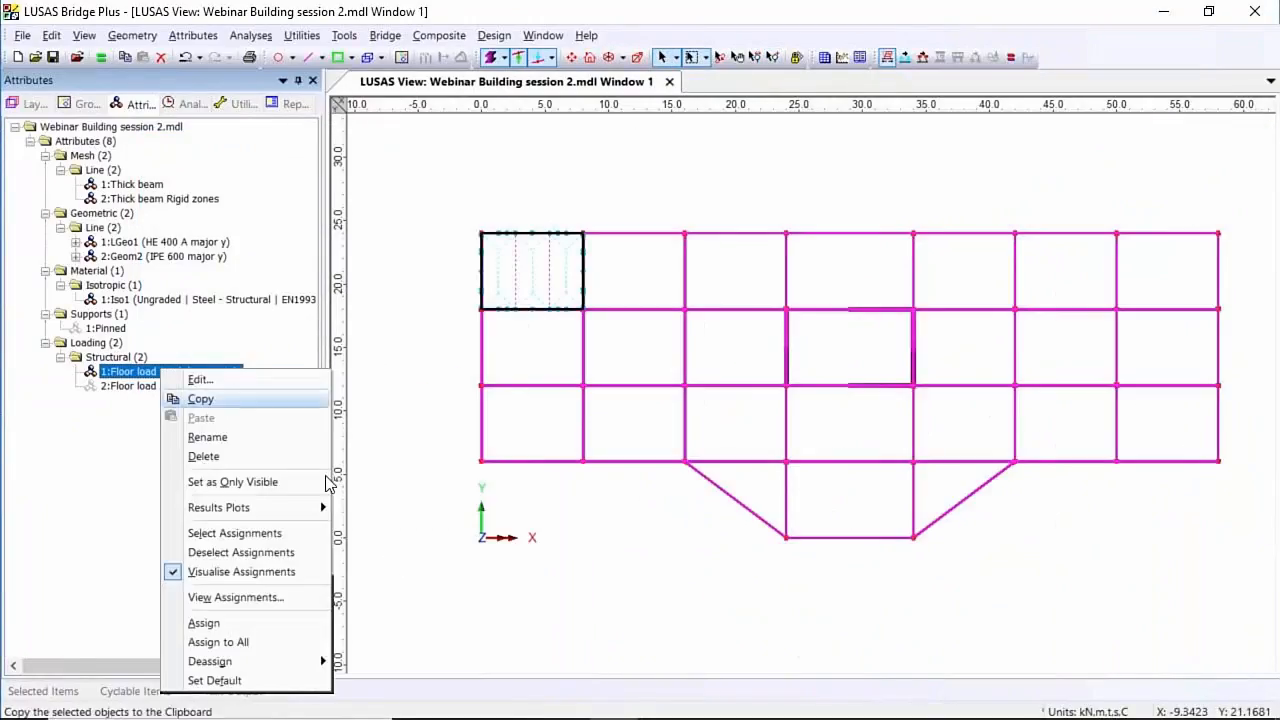
mouse_move(300, 661)
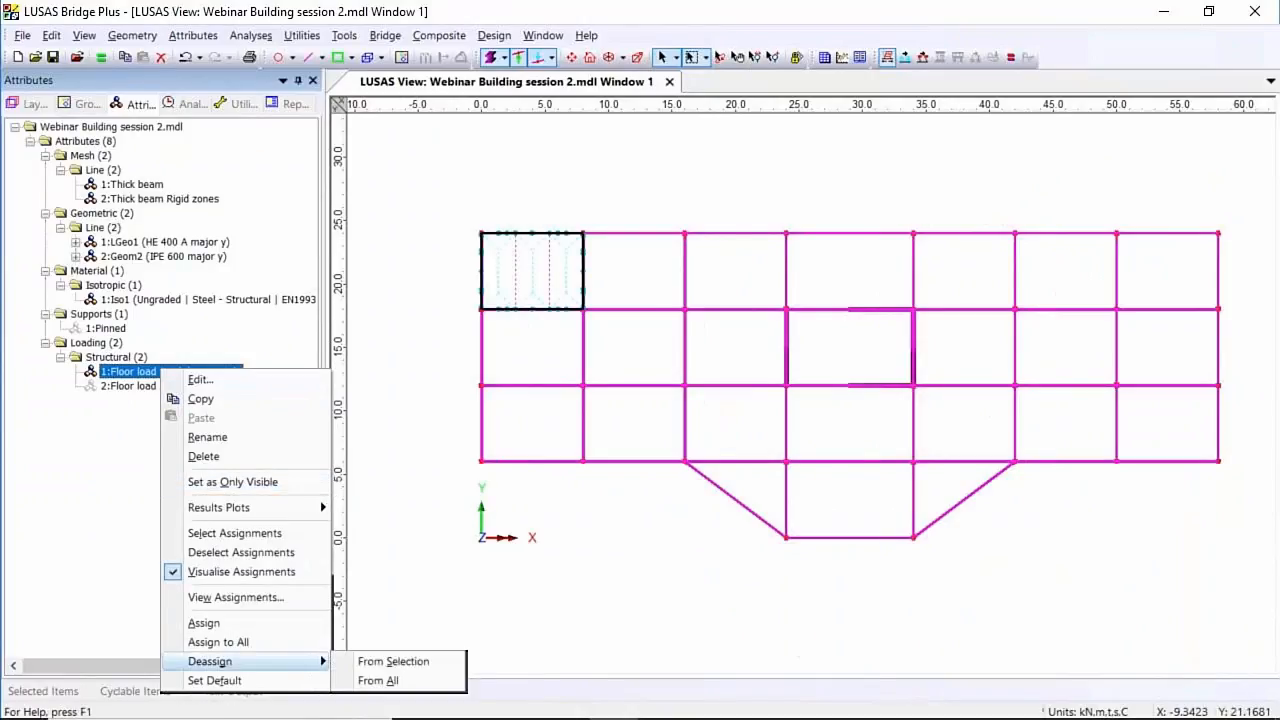
left_click(374, 680)
Assign Floor load 2 sub beams Y dir to all rectangular floor bays except the braced core opening, in the Floor load loadcase
left_click(463, 210)
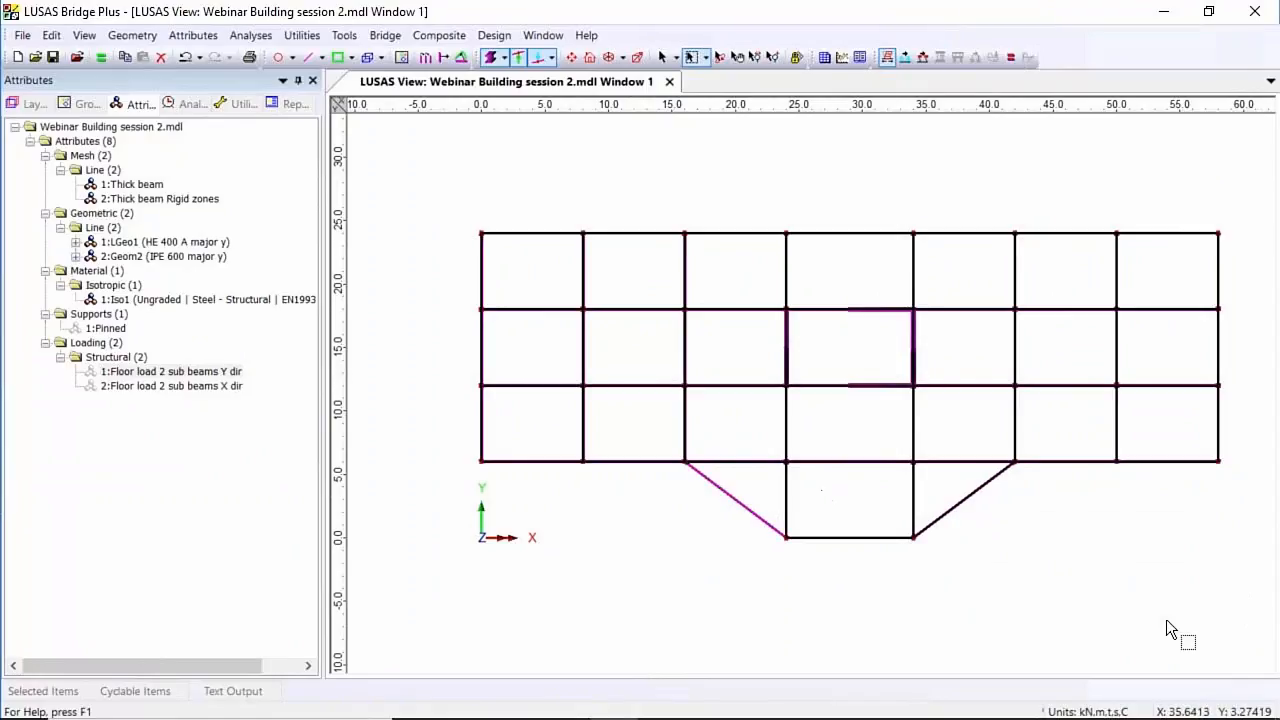
left_click_drag(170, 371, 510, 267)
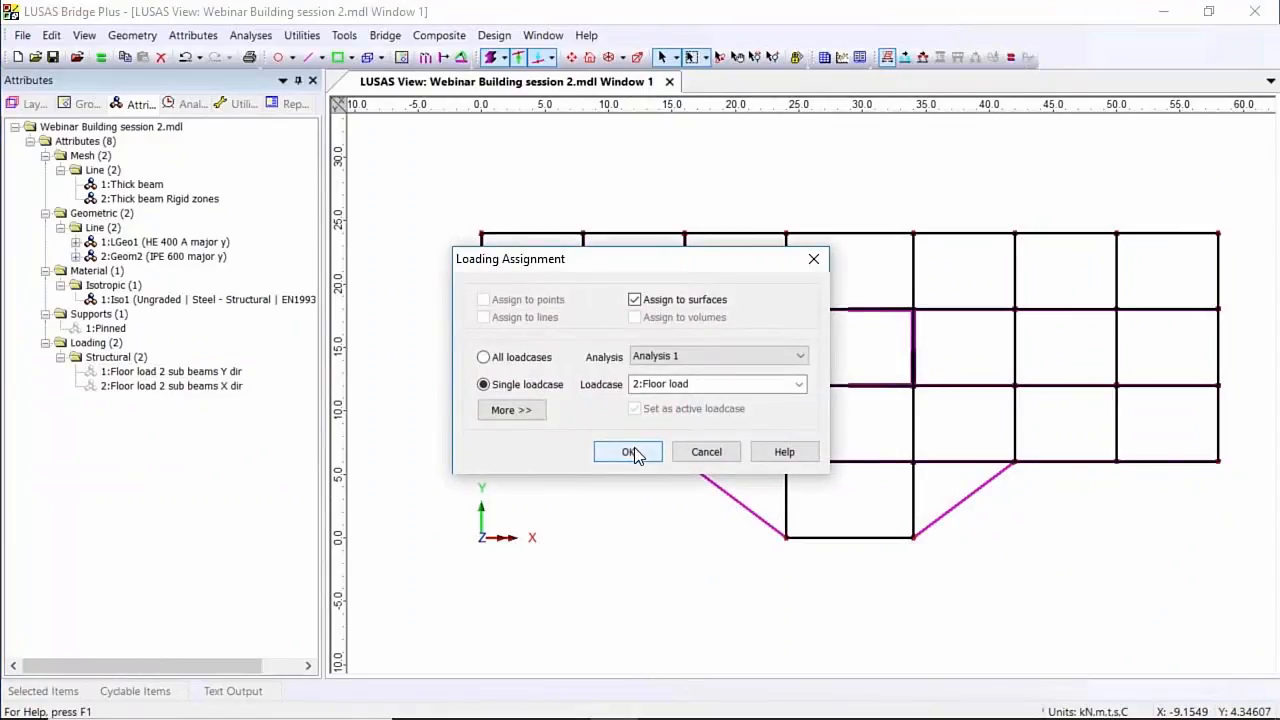
left_click(631, 452)
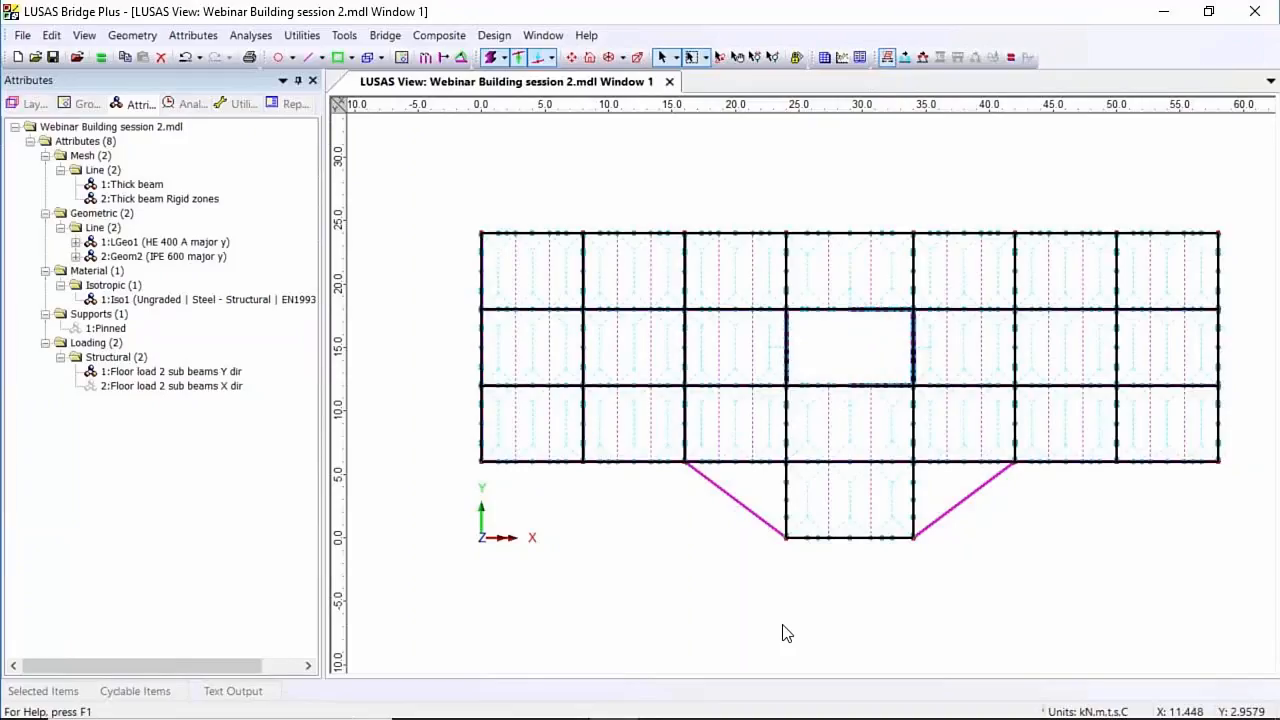
Assign Floor load 2 sub beams X dir to the two triangular floor bays, and turn off the loading display in an isometric view
left_click(756, 492)
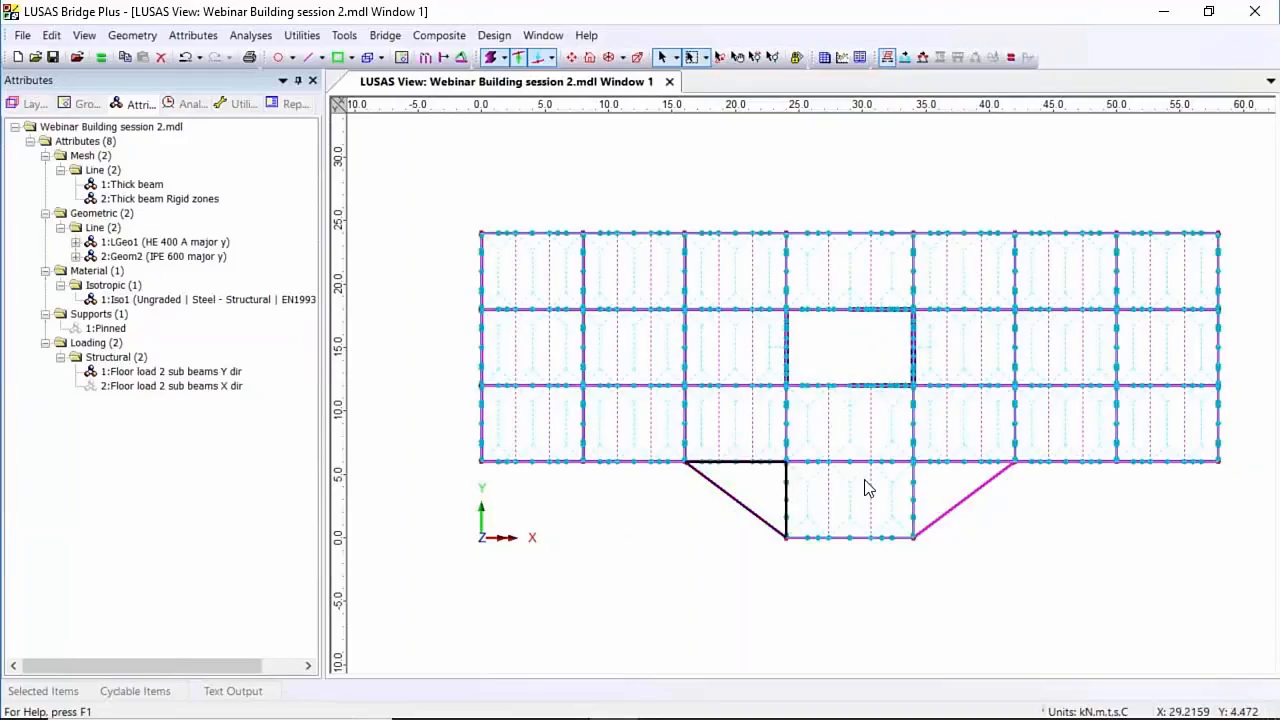
left_click(940, 492, "shift")
left_click_drag(190, 386, 507, 428)
left_click(624, 451)
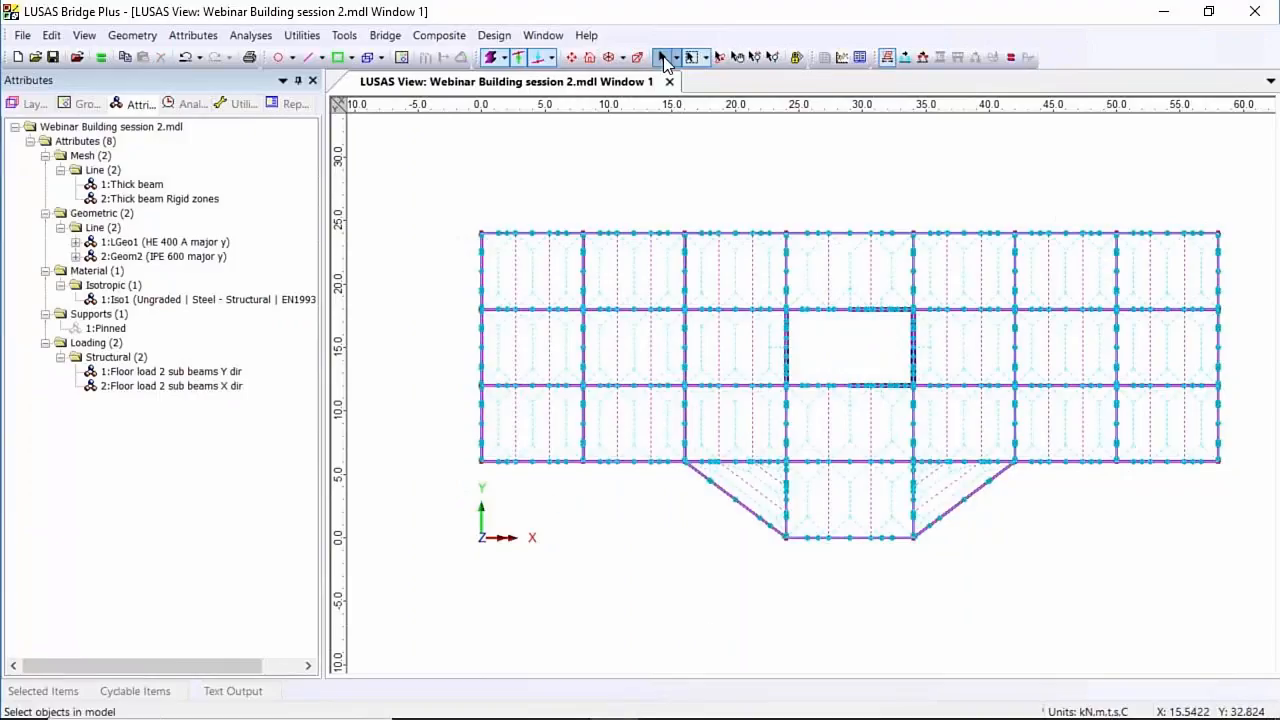
left_click(610, 57)
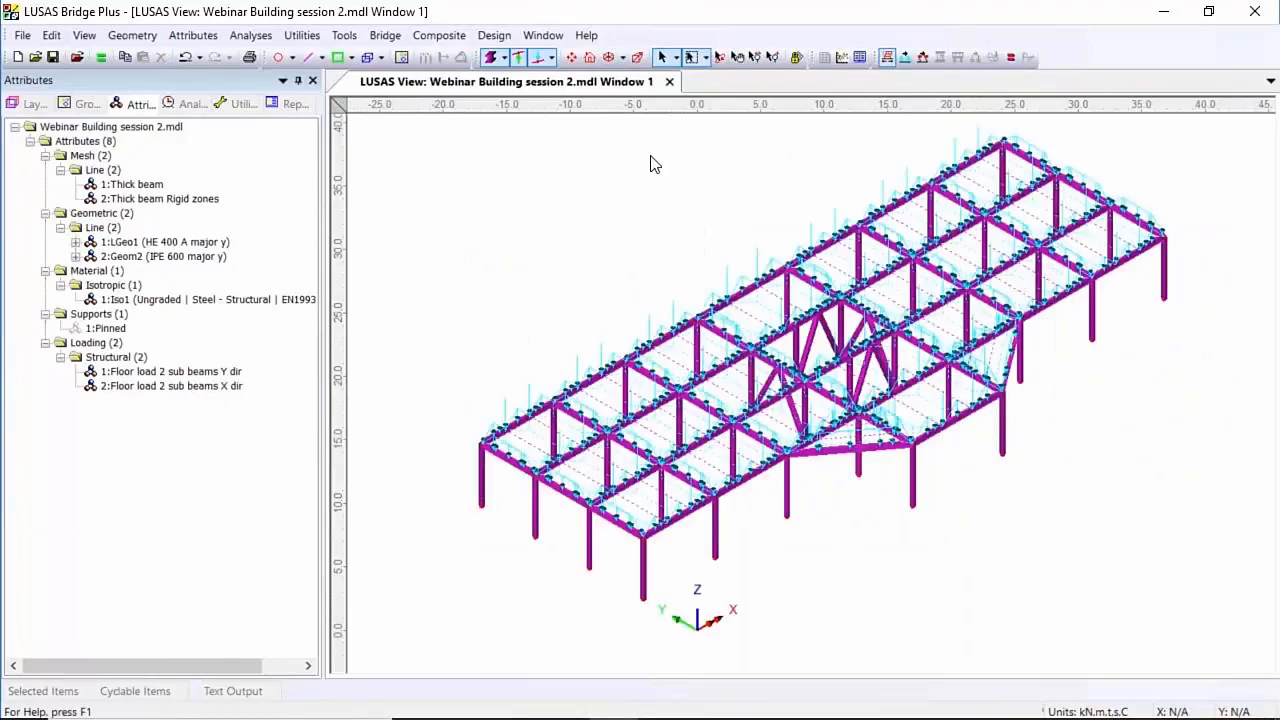
left_click(540, 57)
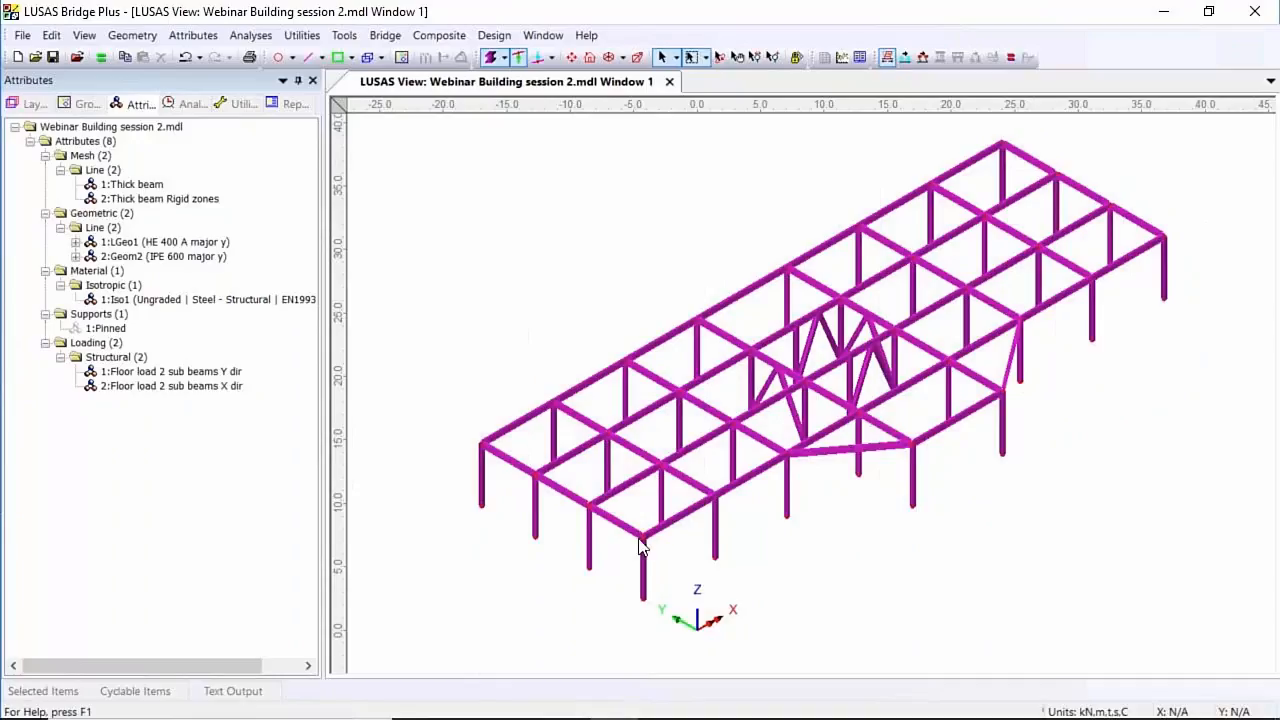
Copy the entire first storey upwards by 6 m in Z to create a second storey
left_click_drag(388, 145, 1274, 652)
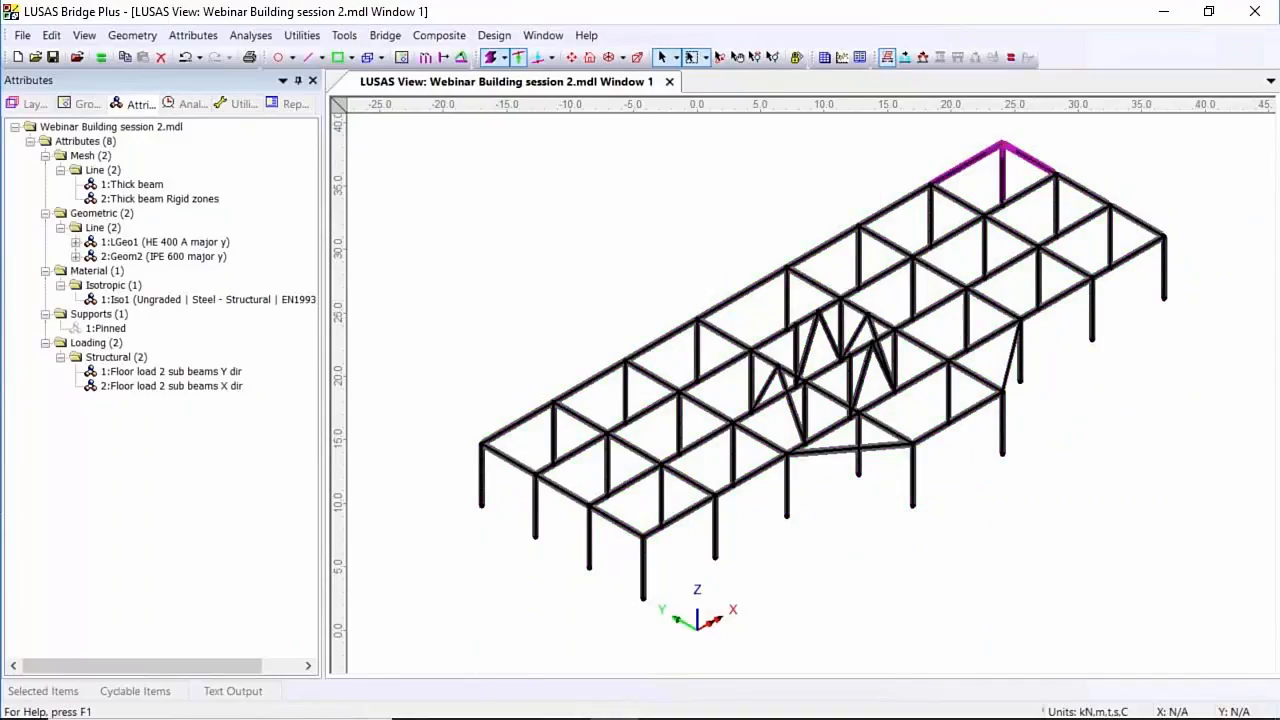
right_click(616, 192)
left_click(648, 239)
left_click_drag(622, 337, 537, 342)
type("6")
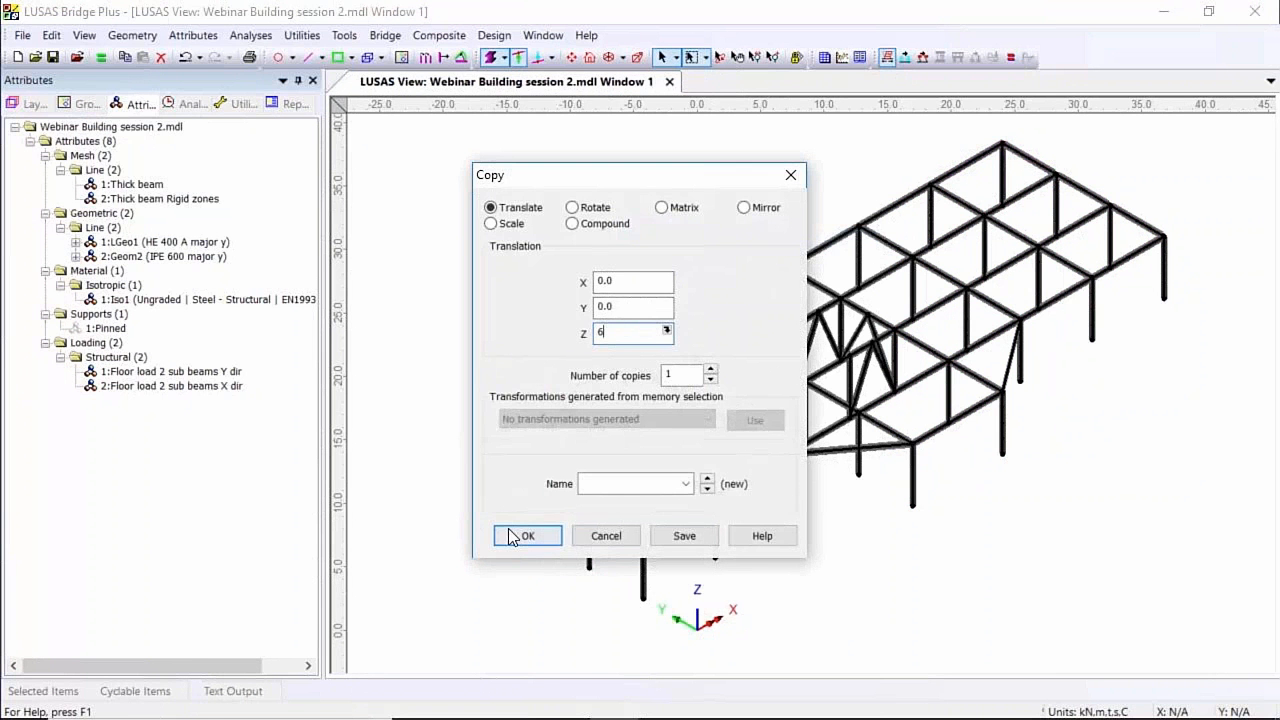
left_click(526, 535)
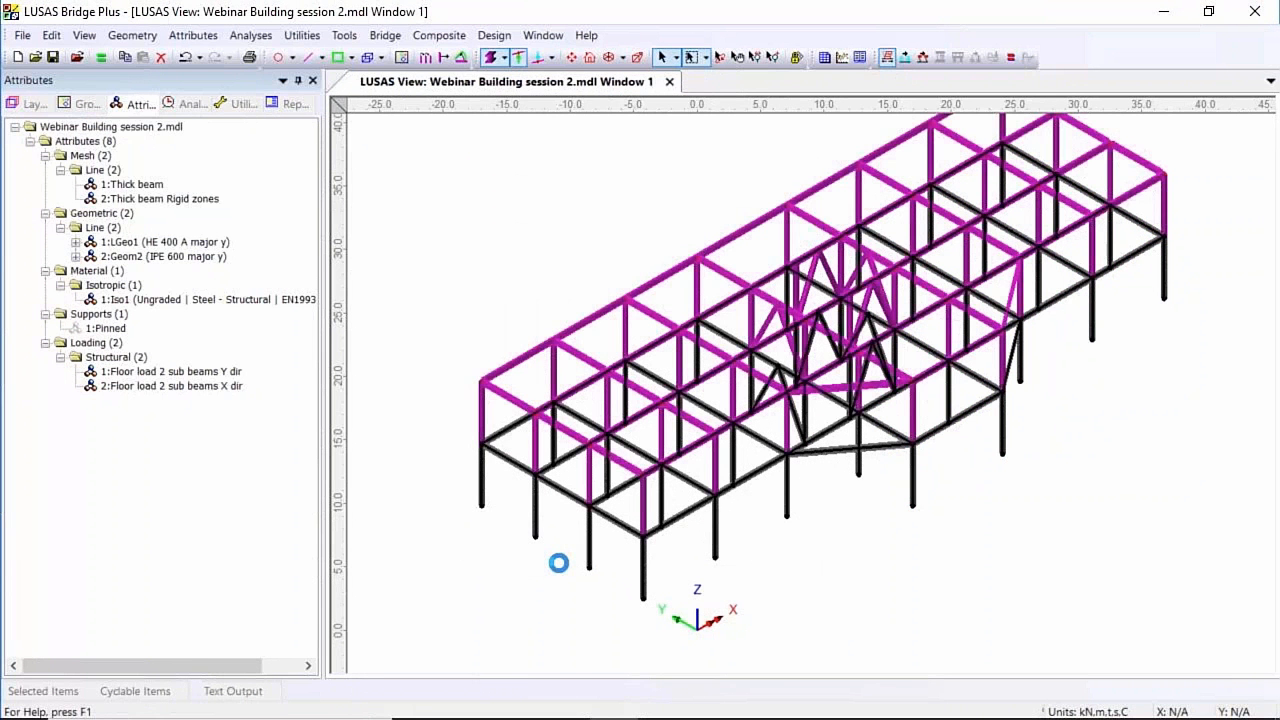
In a side view along the X axis, move the top floor level of the second storey down by 1 m in Z
left_click(719, 57)
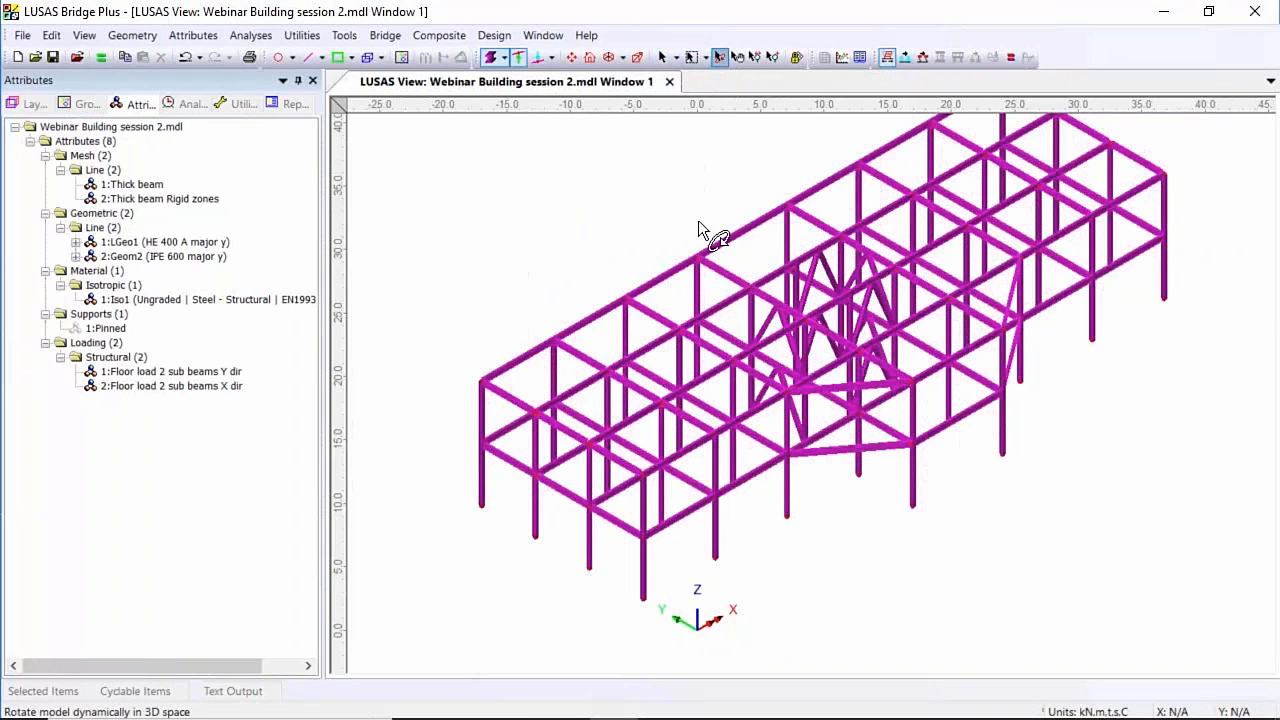
left_click_drag(697, 529, 635, 439)
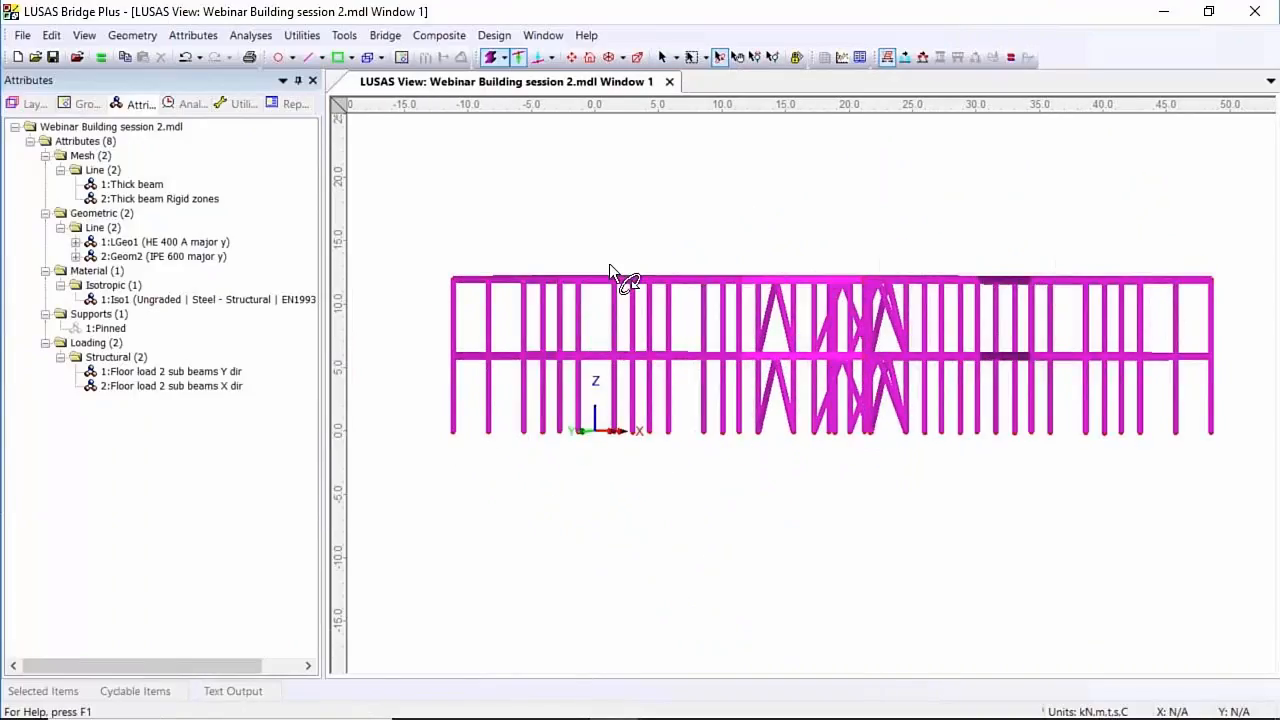
left_click(1167, 709)
left_click(662, 57)
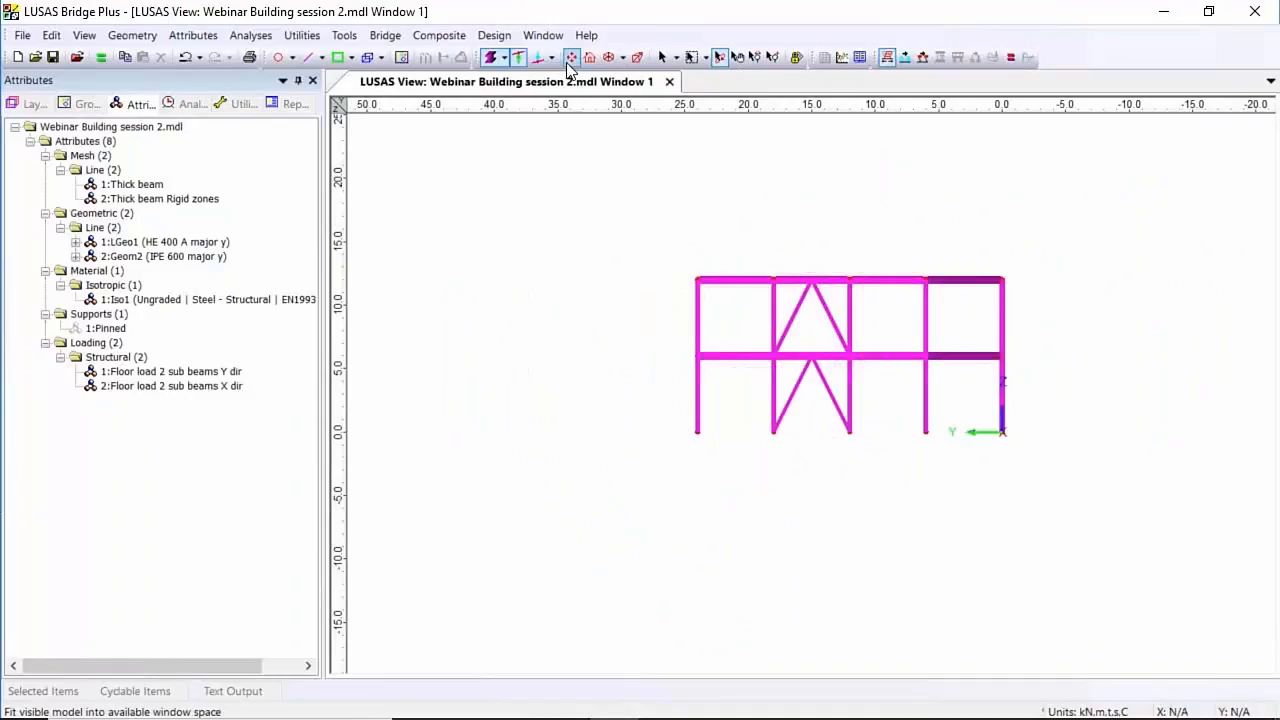
left_click(571, 57)
left_click_drag(428, 156, 1272, 262)
right_click(565, 133)
left_click(612, 162)
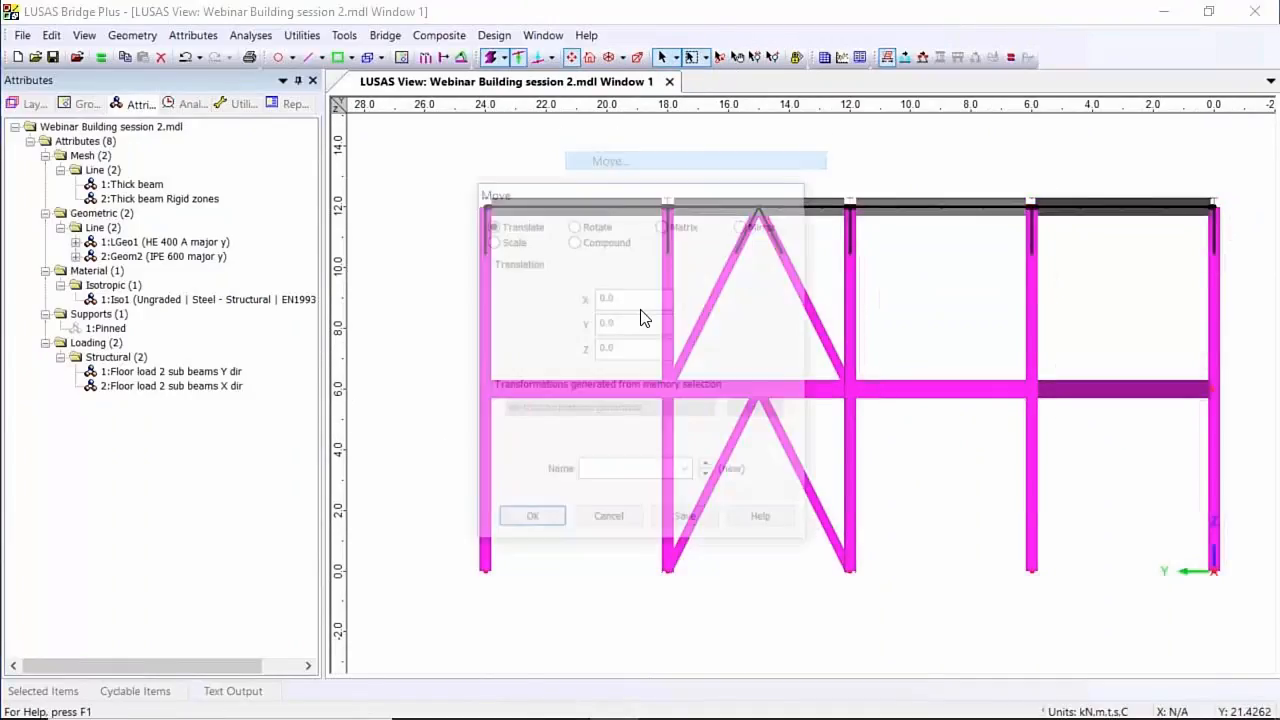
type("-")
type("6")
left_click(530, 518)
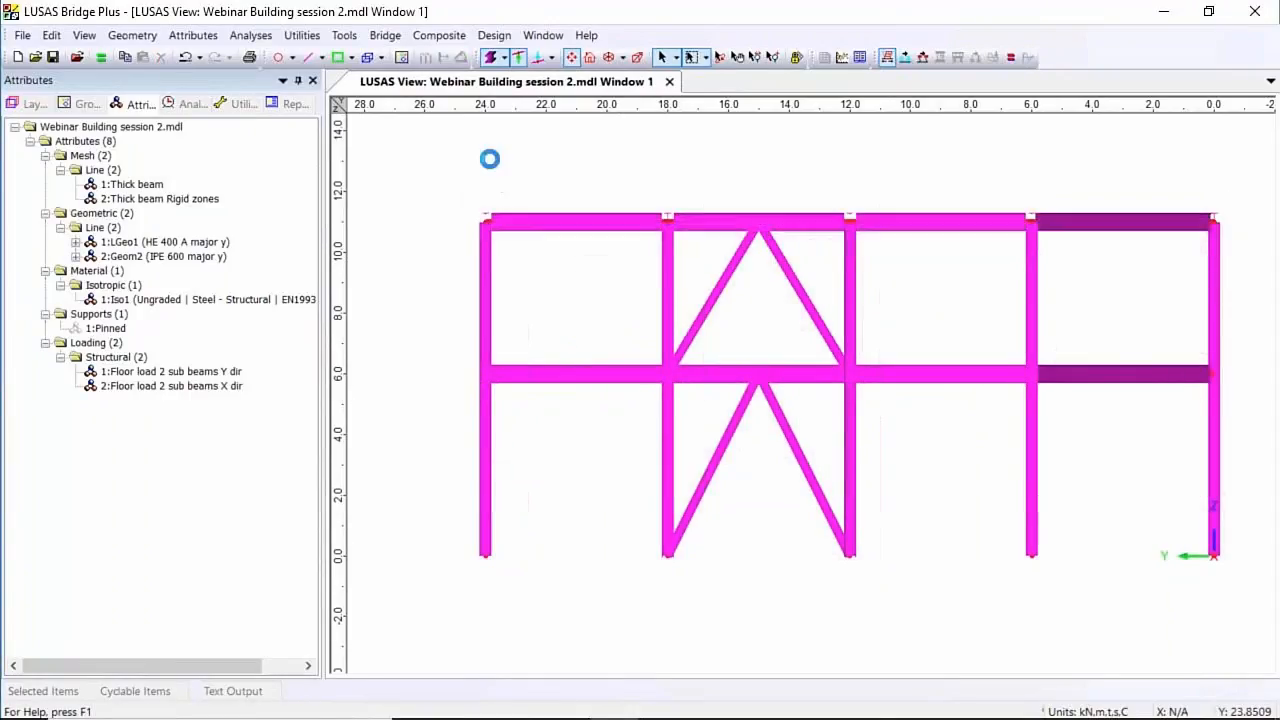
Copy the complete second storey upwards by 5 m in Z to create a third storey
left_click_drag(409, 166, 1237, 313)
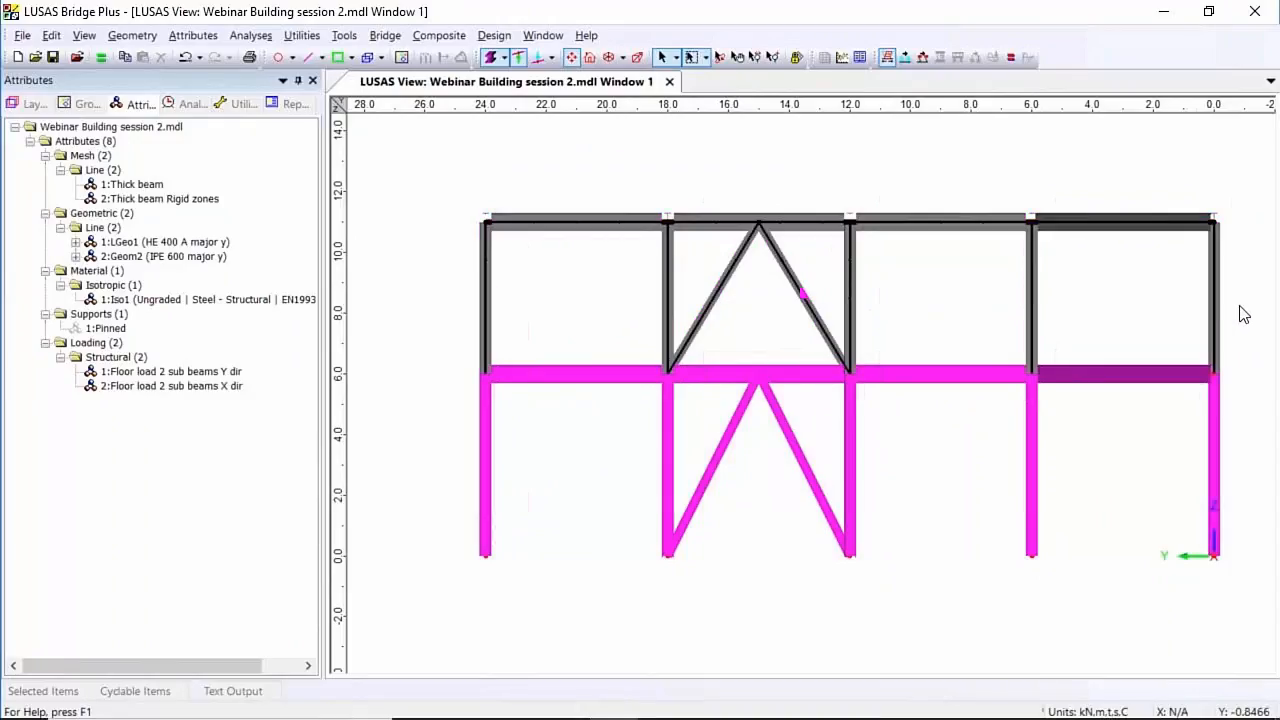
right_click(494, 168)
left_click(537, 200)
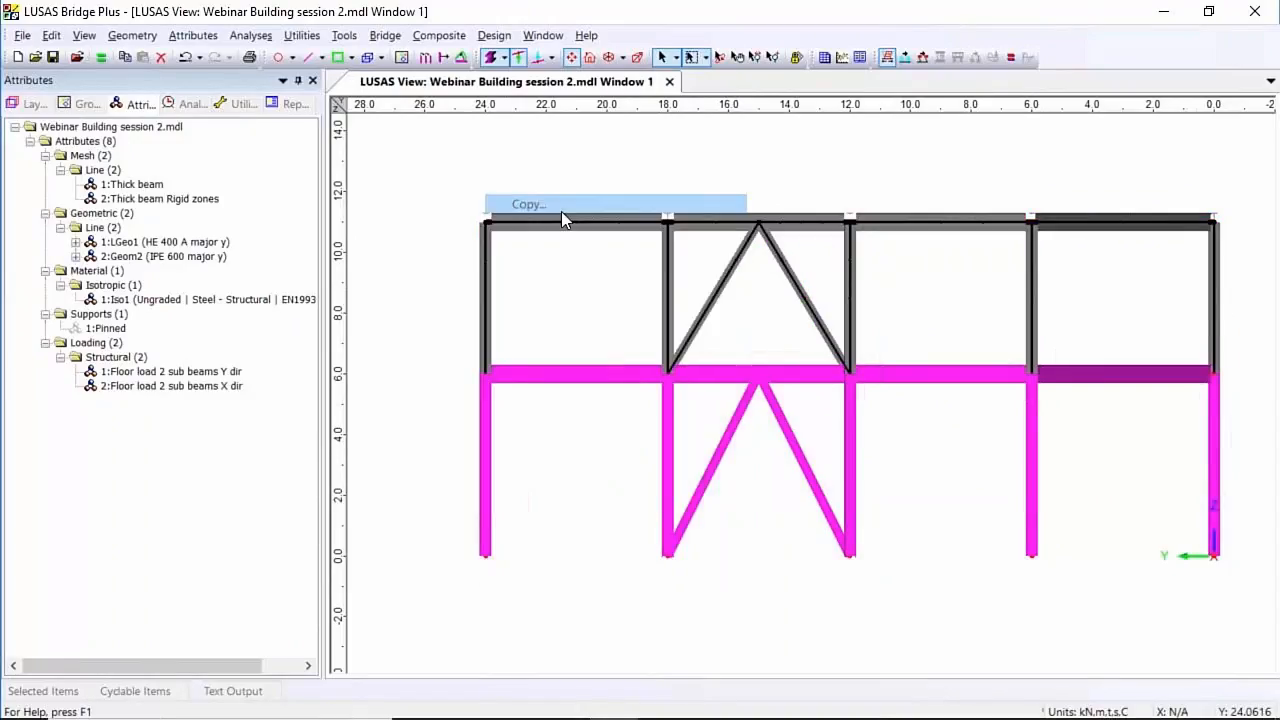
left_click(633, 332)
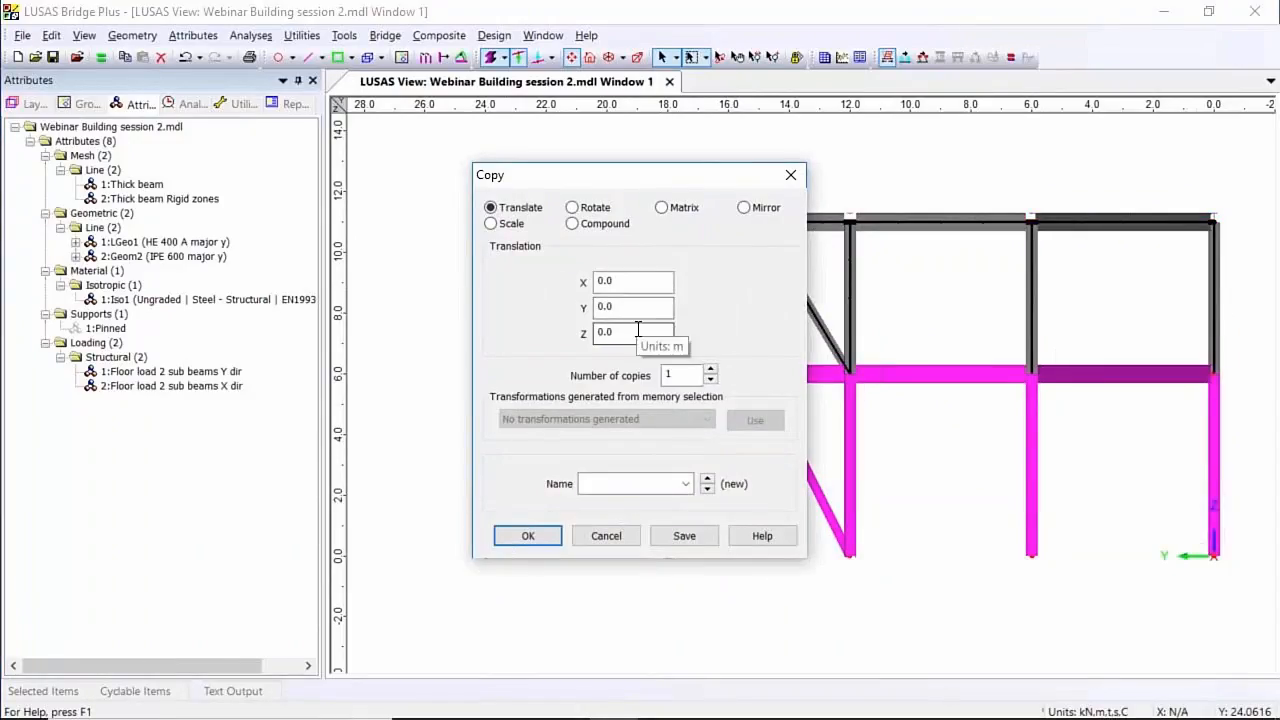
type("5")
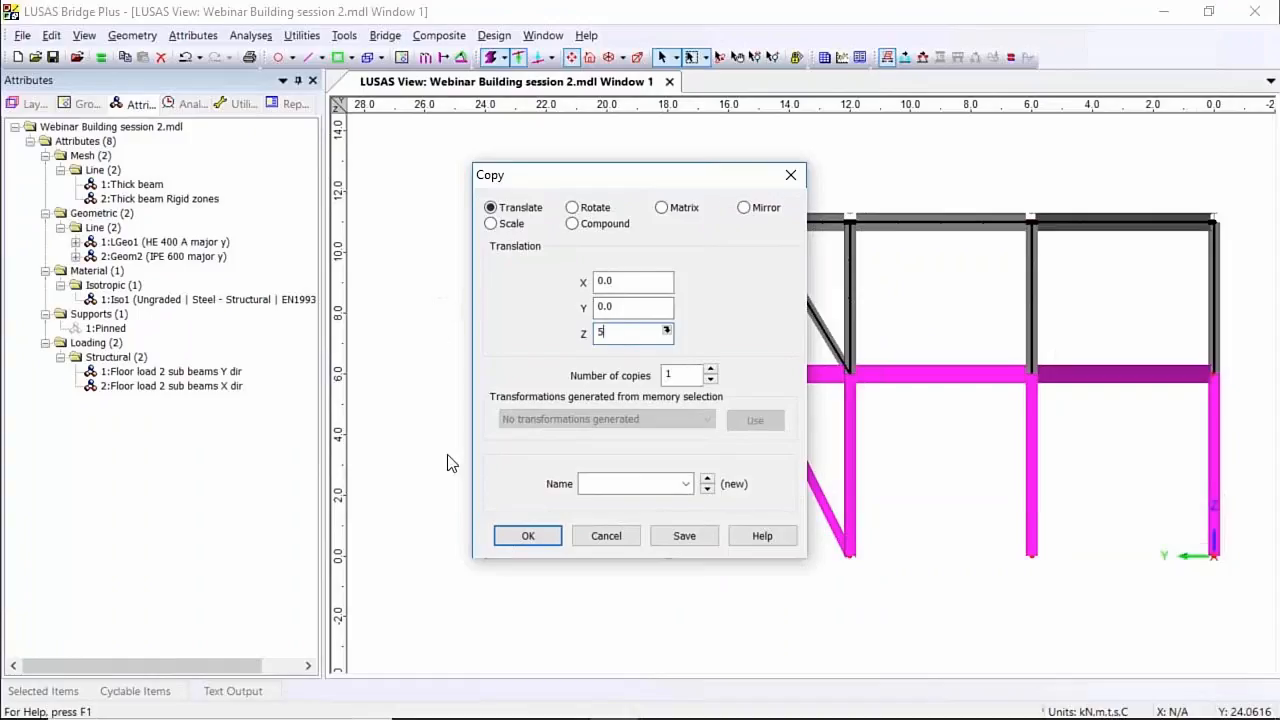
left_click(501, 531)
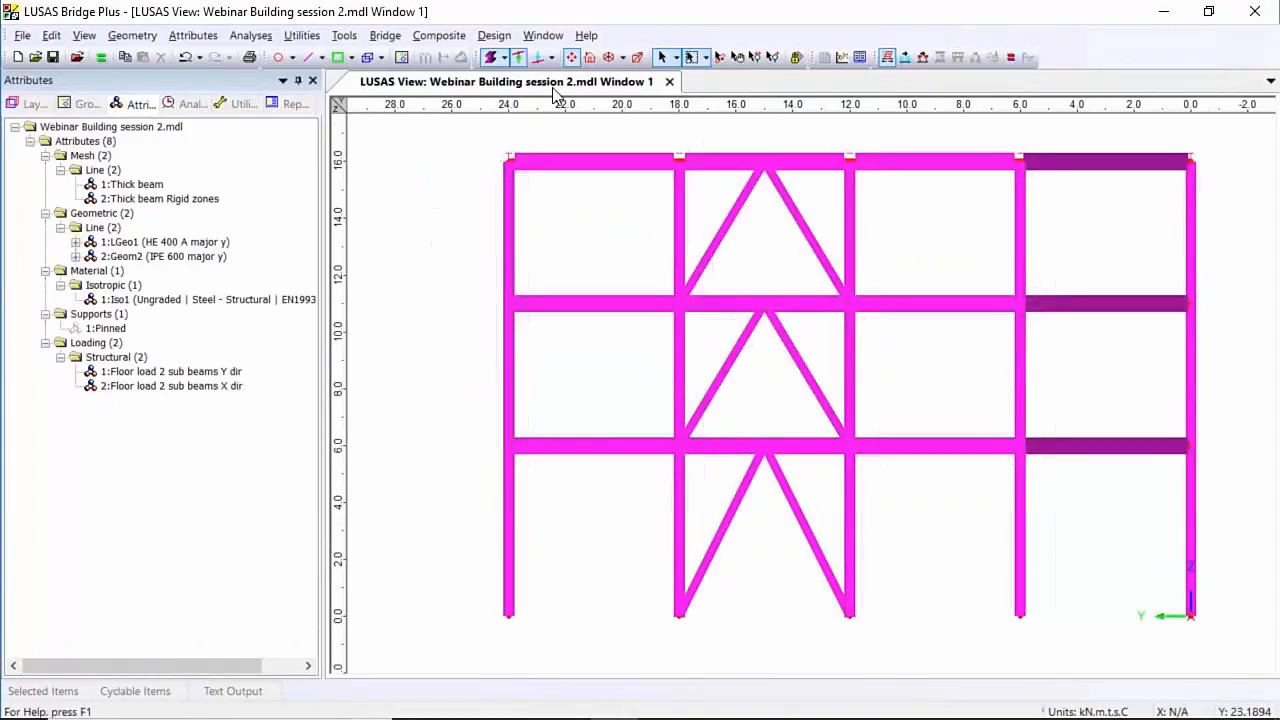
Assign the Pinned support attribute to all column bases at ground level, selecting them in the side view along the X axis
left_click(609, 58)
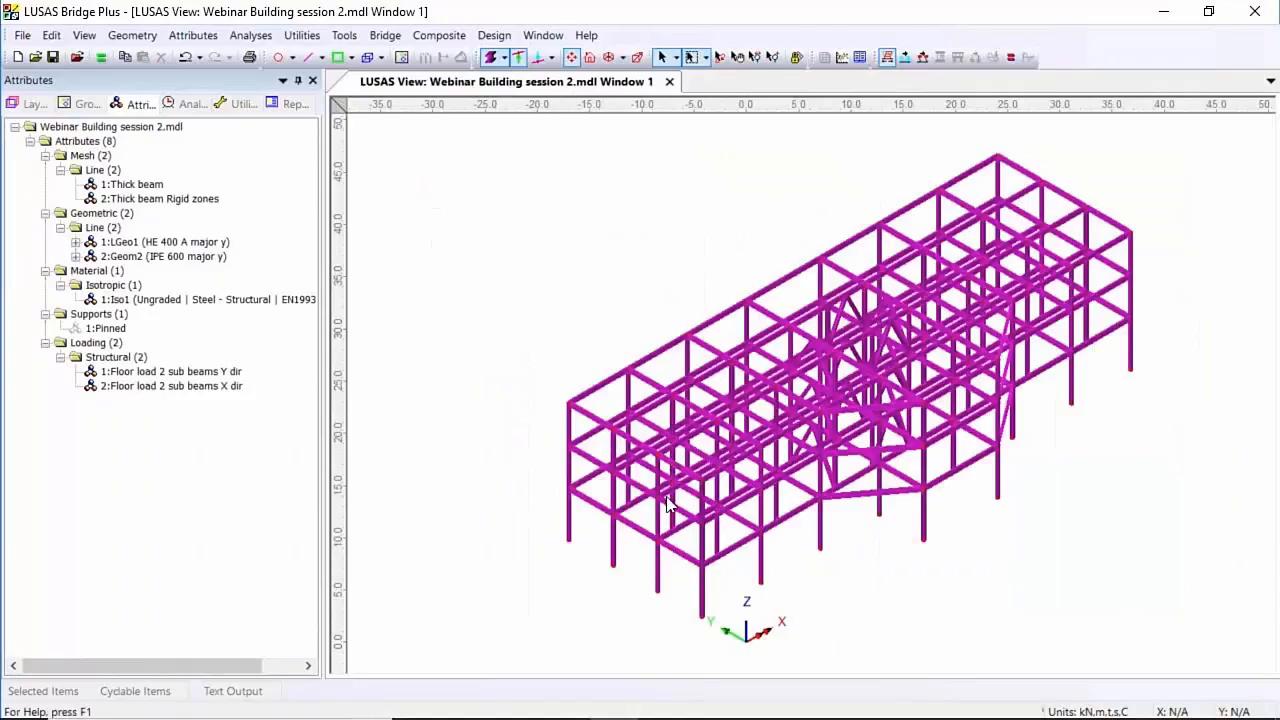
left_click(1172, 712)
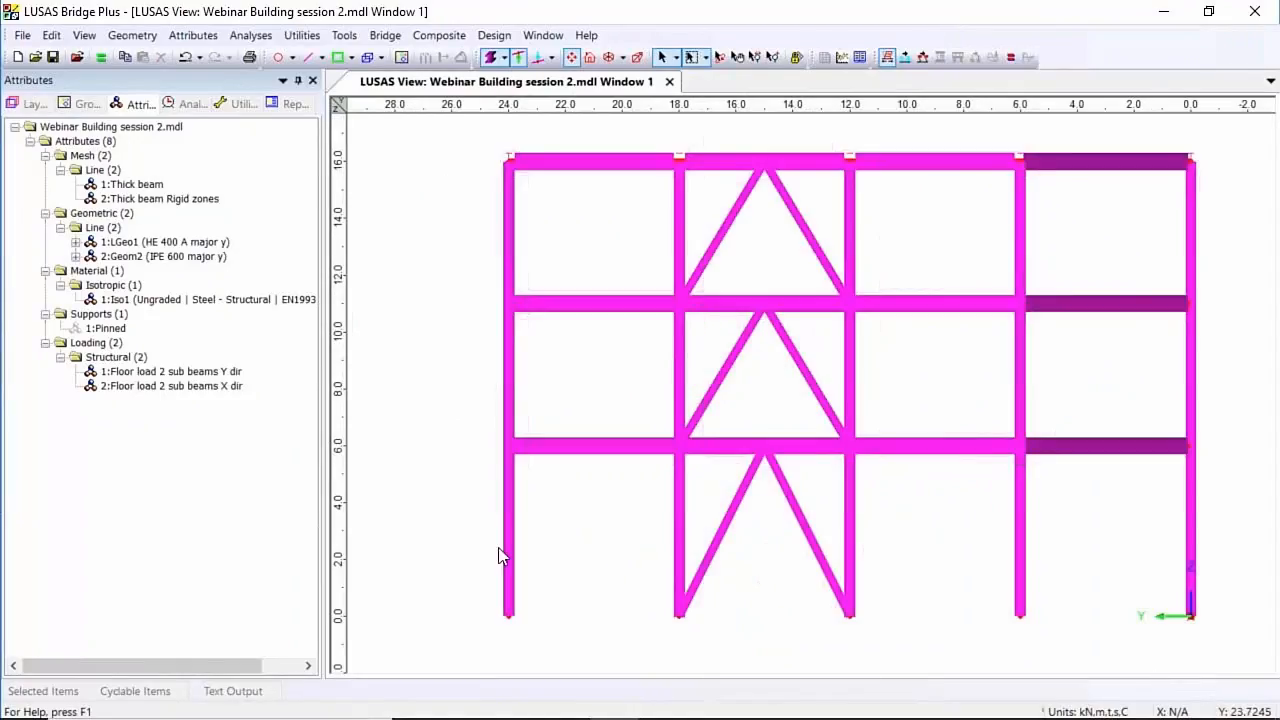
left_click_drag(474, 590, 1254, 649)
left_click_drag(115, 333, 440, 370)
key("Return")
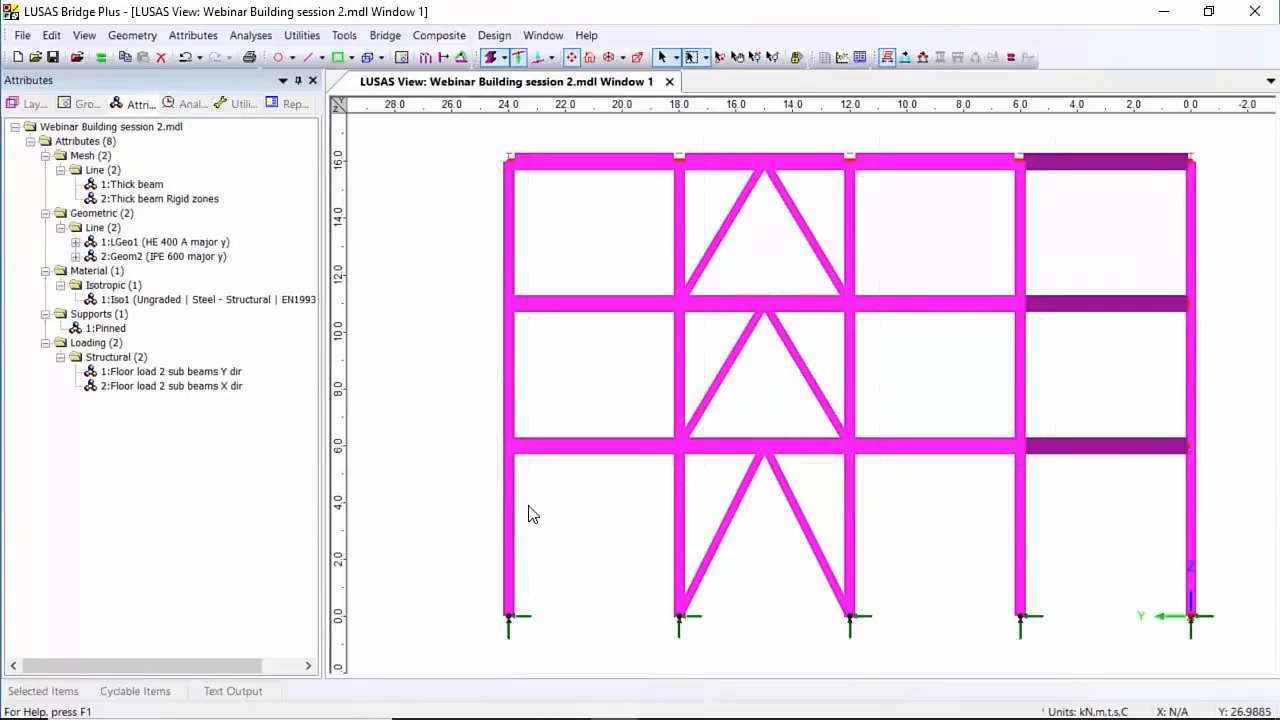
Display the building in a rotated 3D view and save the model
left_click(607, 58)
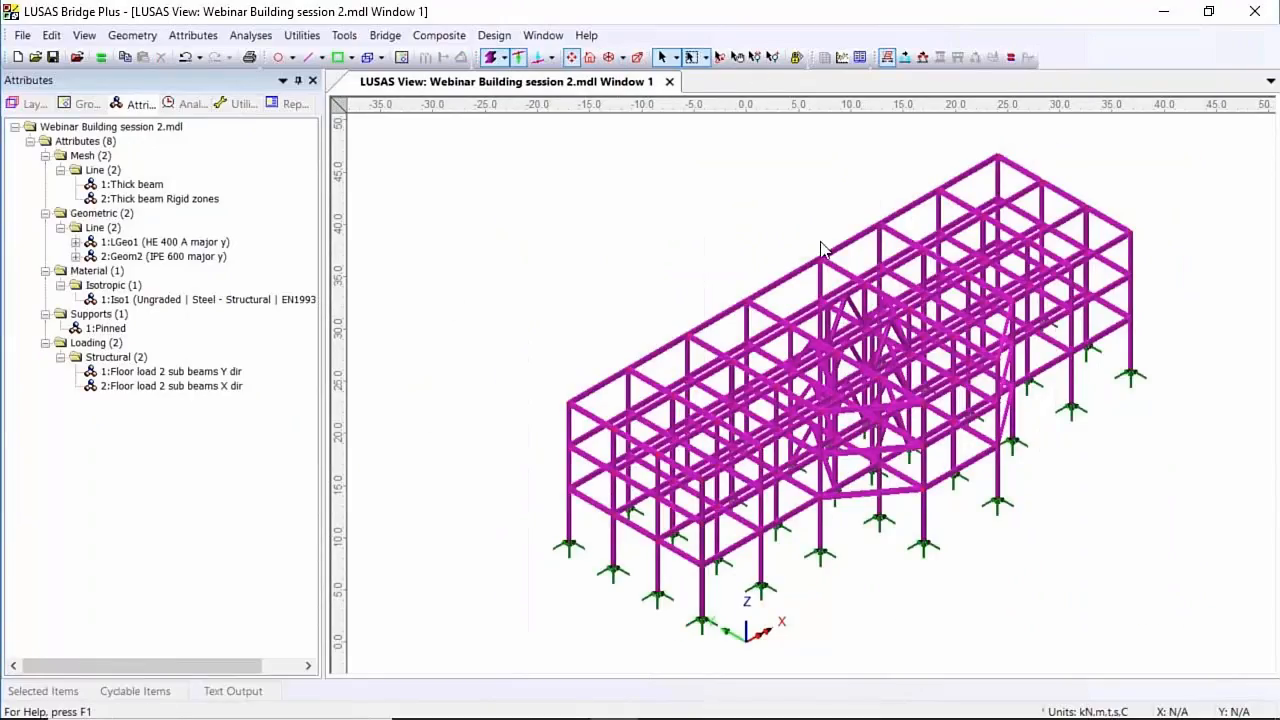
left_click(719, 57)
left_click_drag(766, 343, 817, 302)
left_click(662, 58)
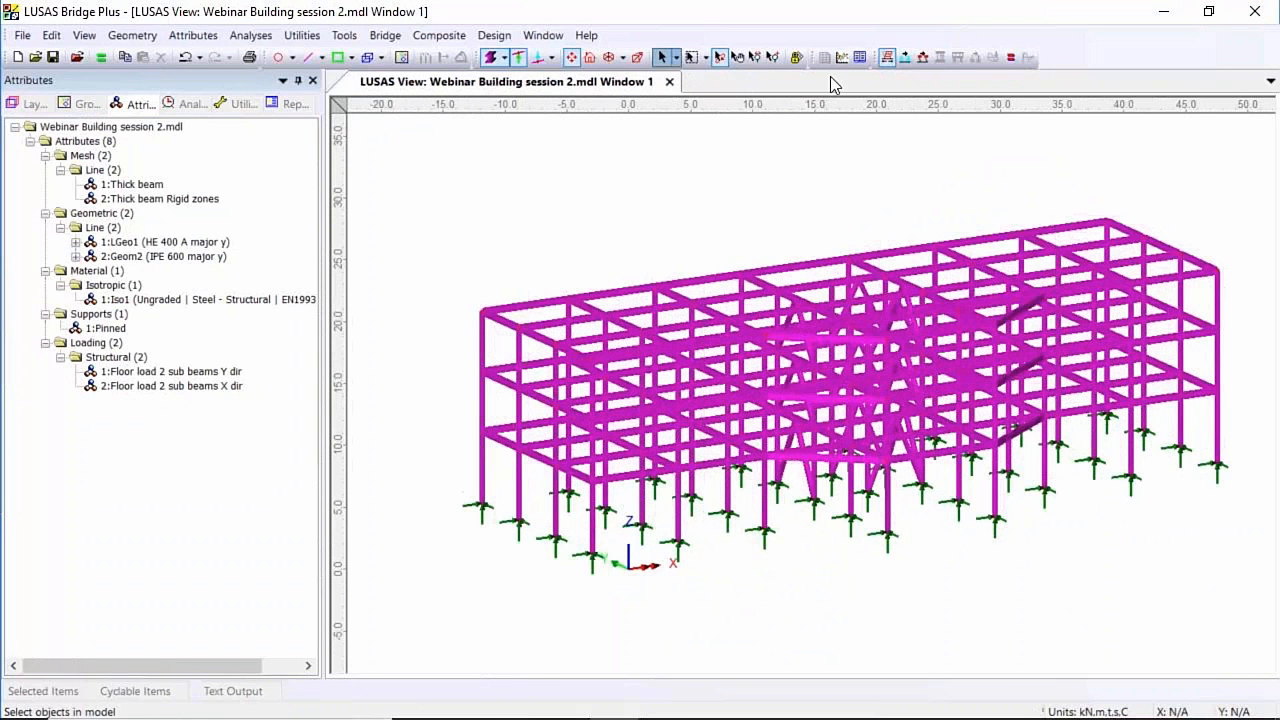
left_click(53, 57)
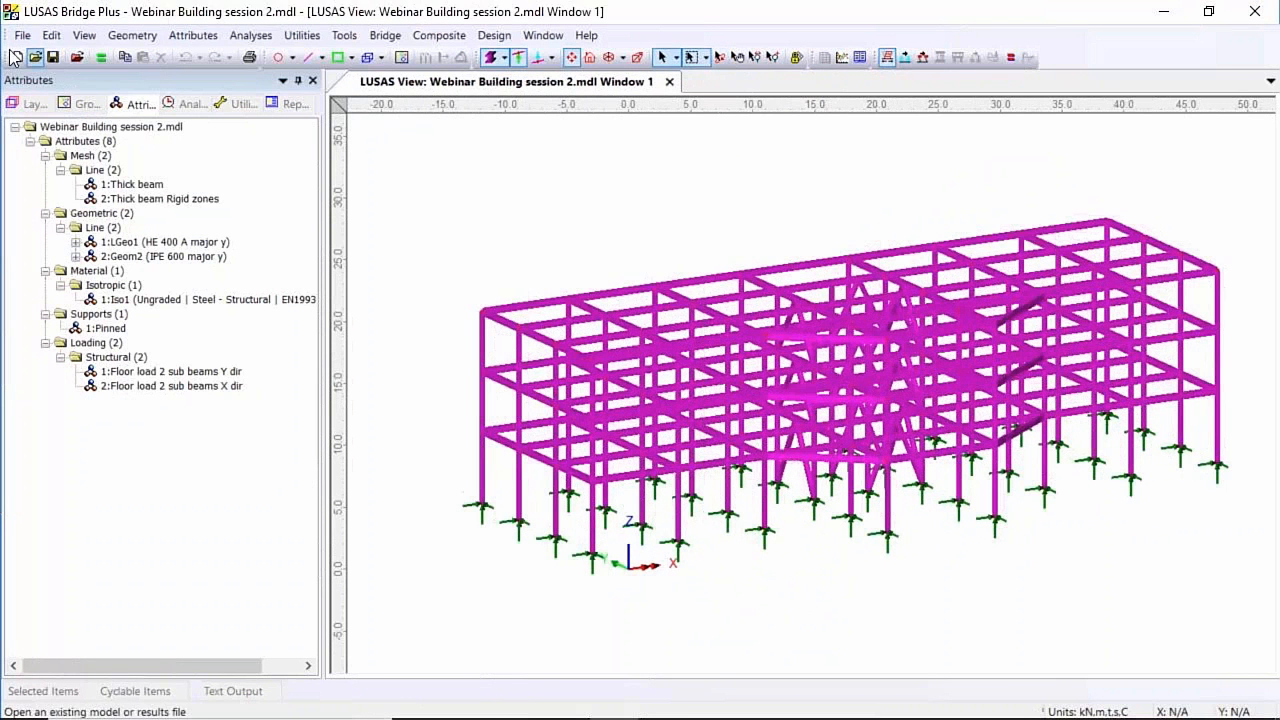
Open the model Webinar Building session 2 Top.mdl and review its utilities
left_click(21, 35)
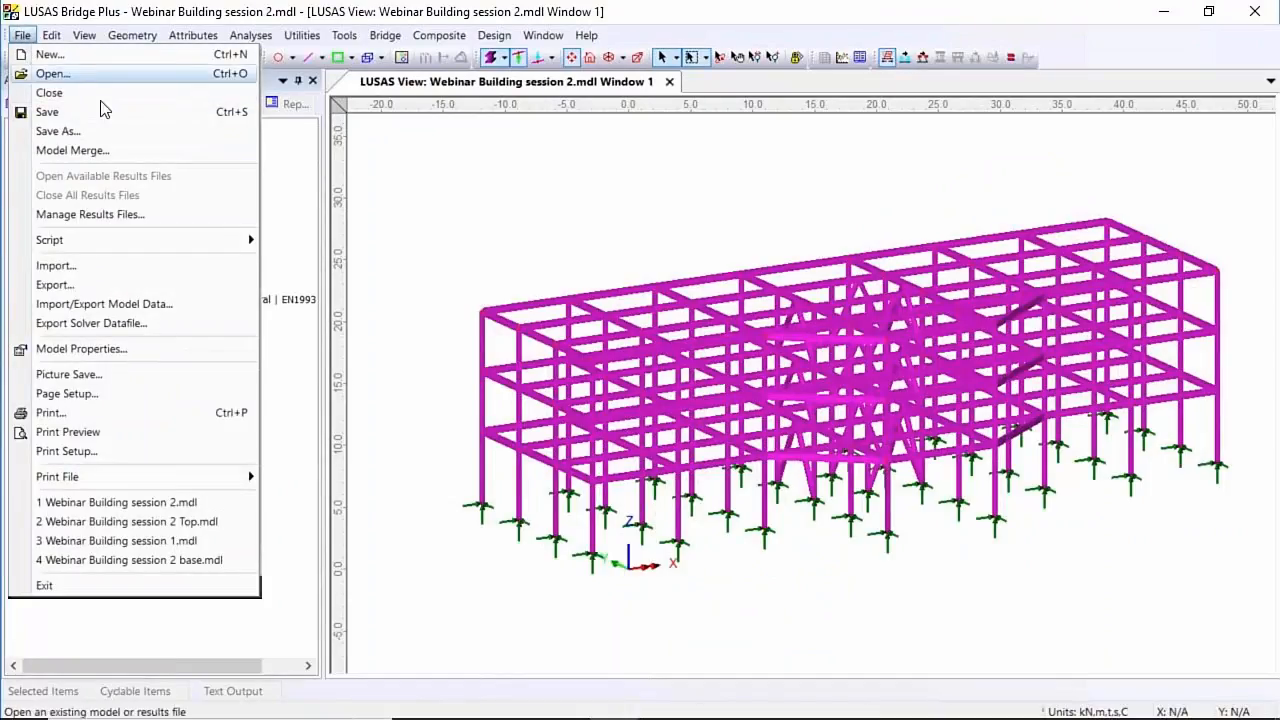
left_click(53, 73)
left_click(548, 245)
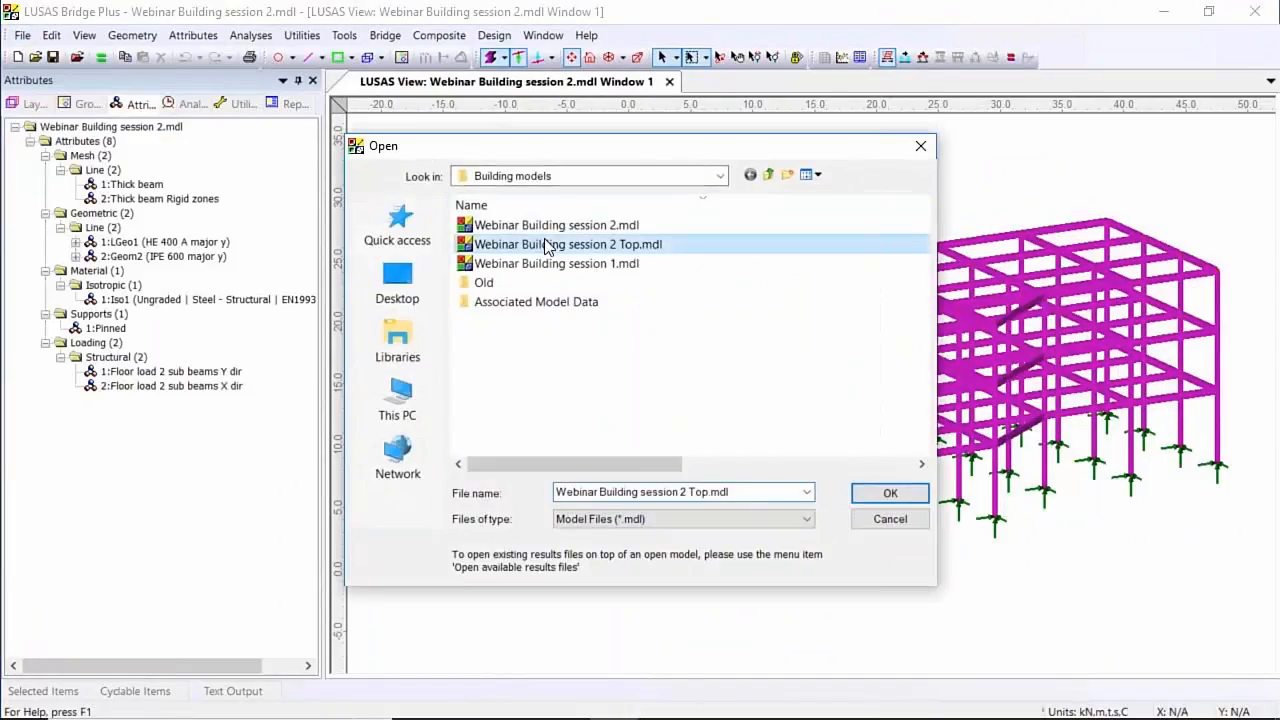
left_click(890, 493)
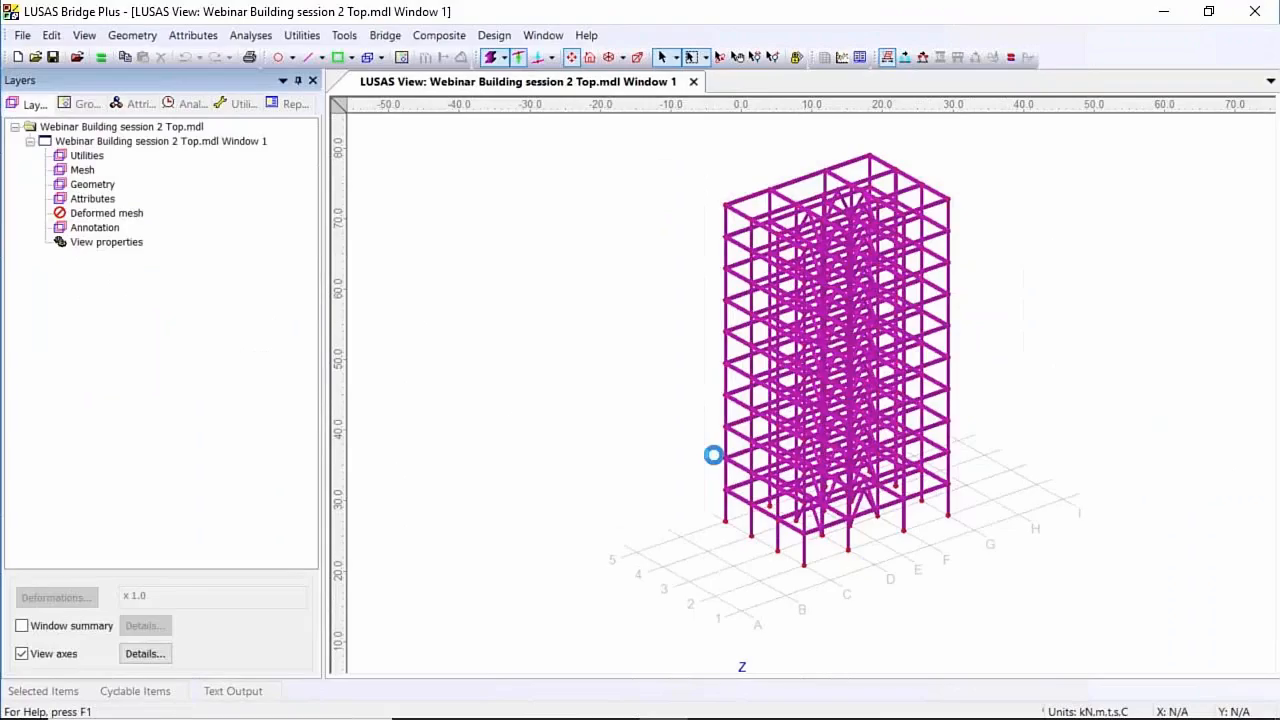
left_click(240, 104)
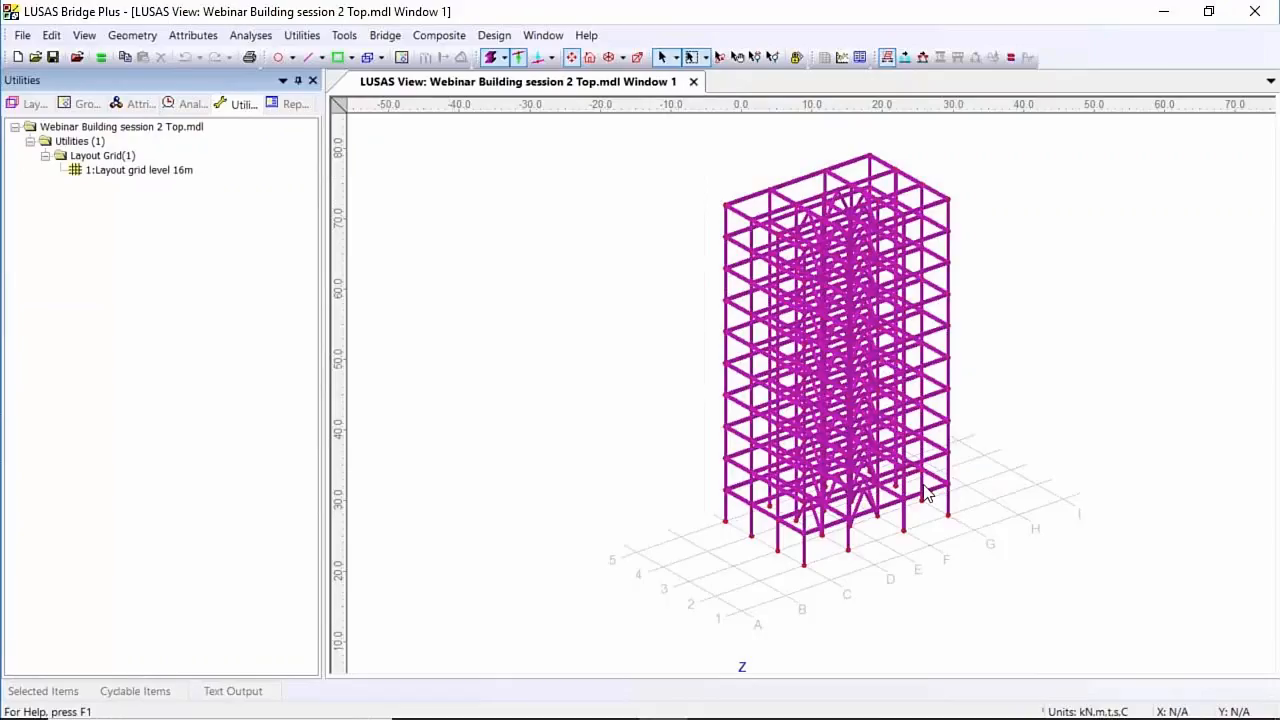
Reopen the base model Webinar Building session 2.mdl
left_click(22, 35)
left_click(45, 74)
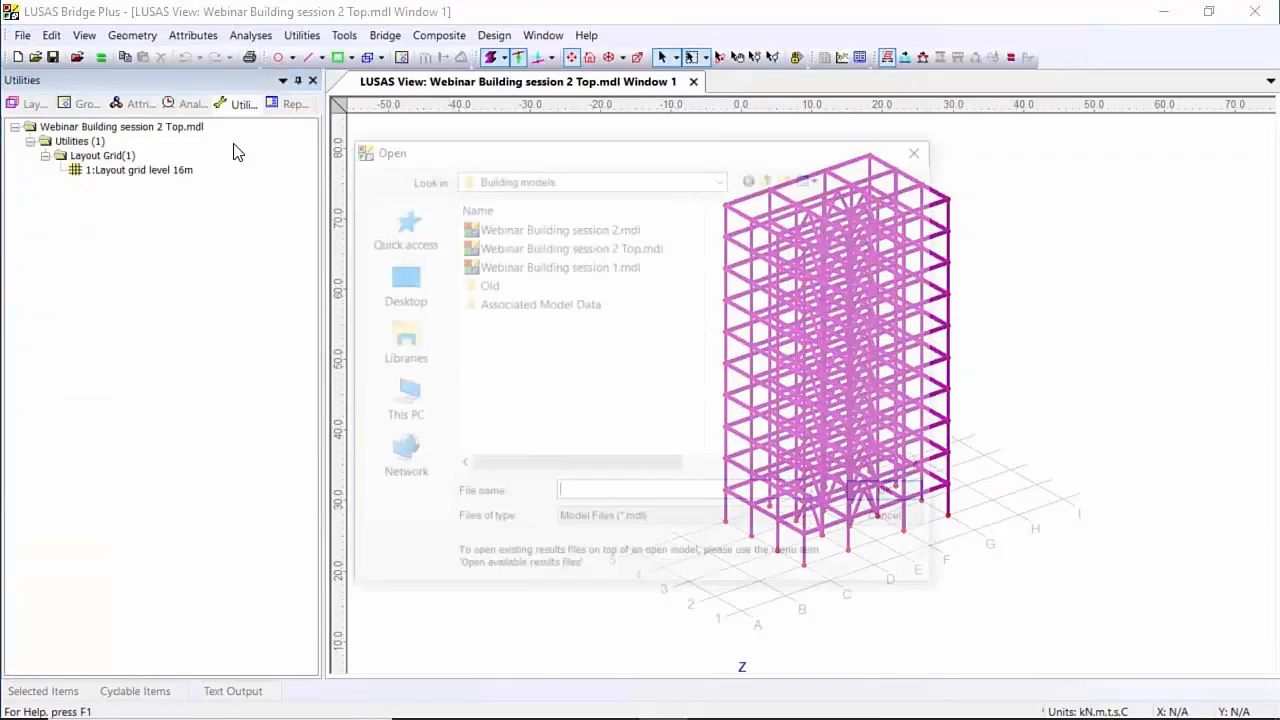
left_click(530, 228)
left_click(890, 493)
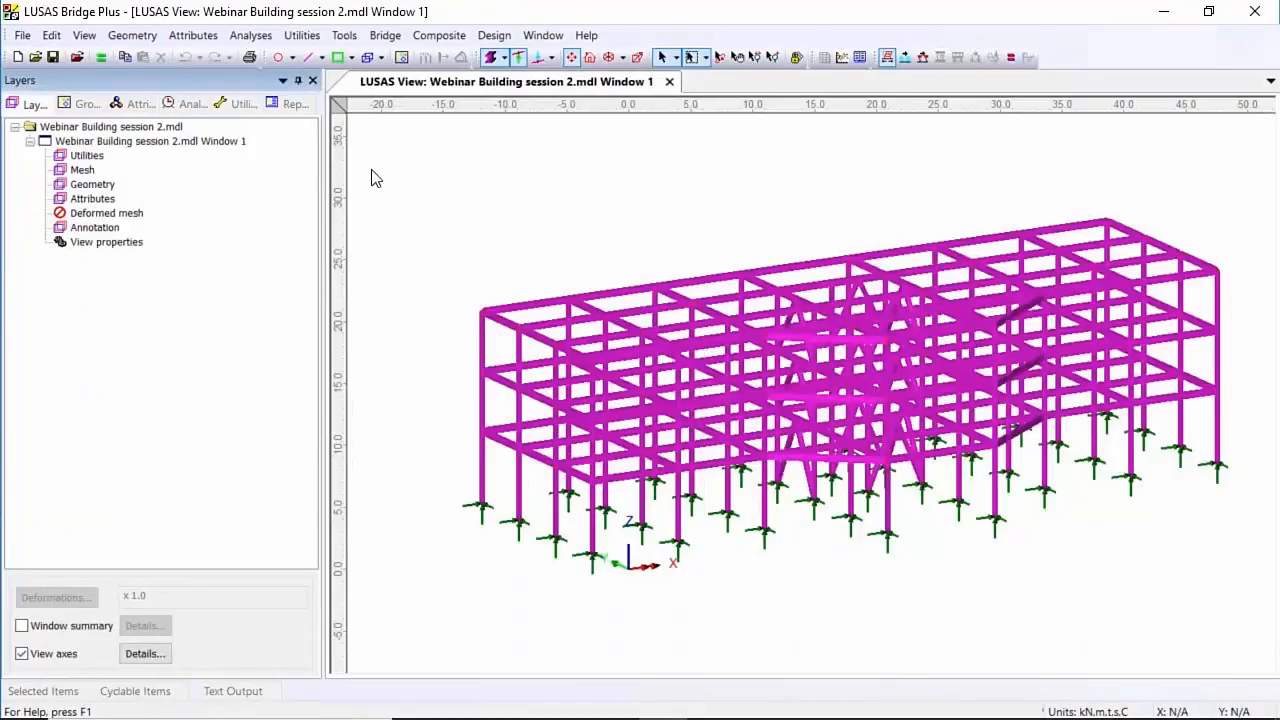
Merge Webinar Building session 2 Top.mdl into the base model, with attributes merged by name and data and exact geometry
left_click(22, 36)
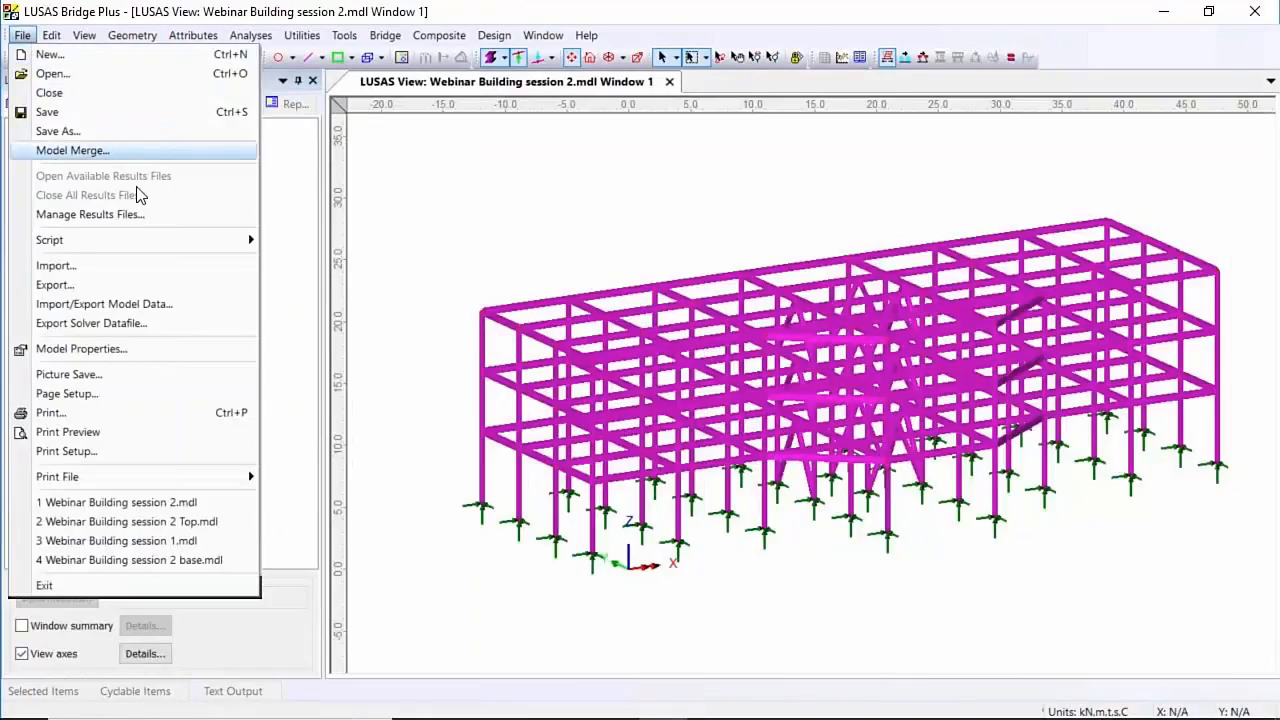
left_click(110, 152)
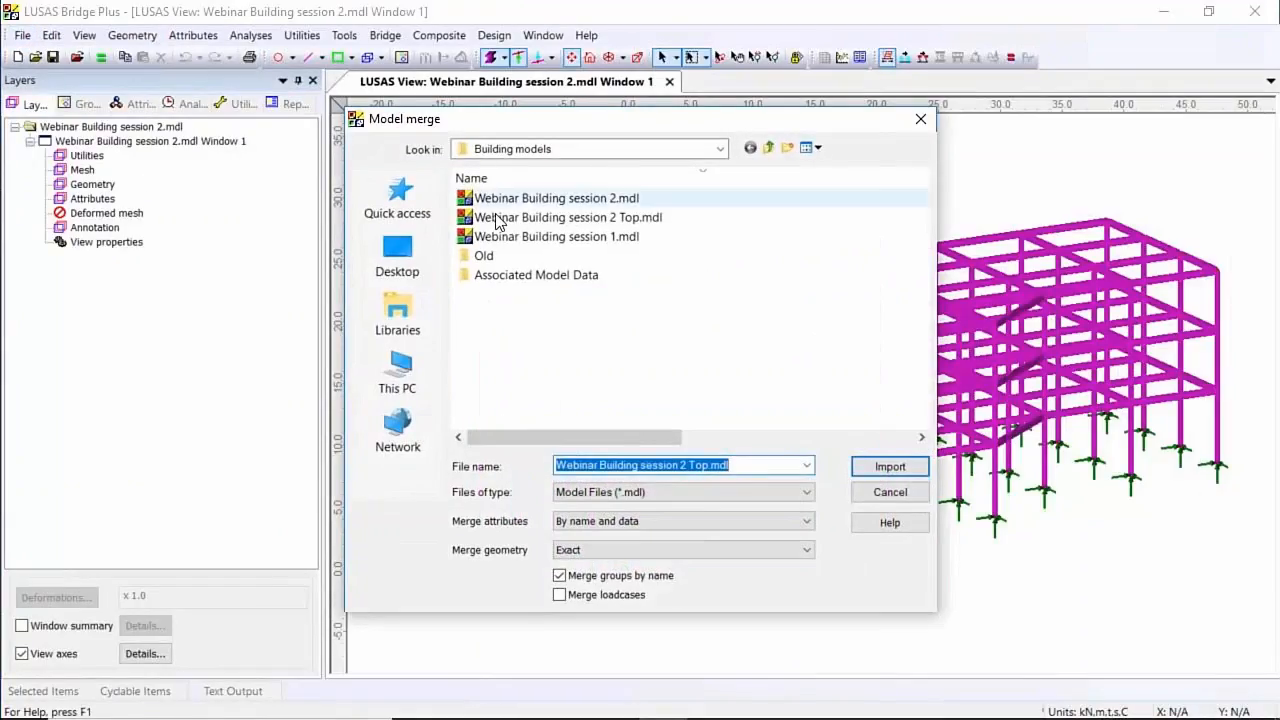
left_click(533, 220)
left_click(562, 596)
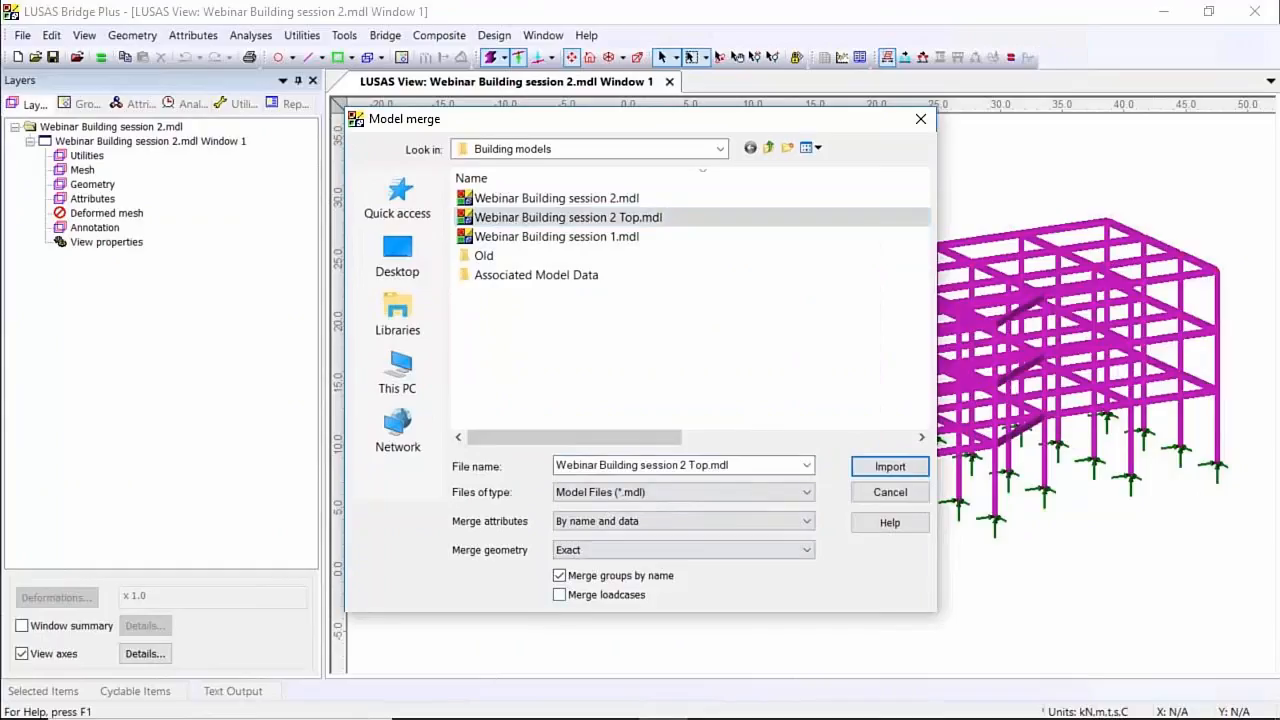
left_click(891, 470)
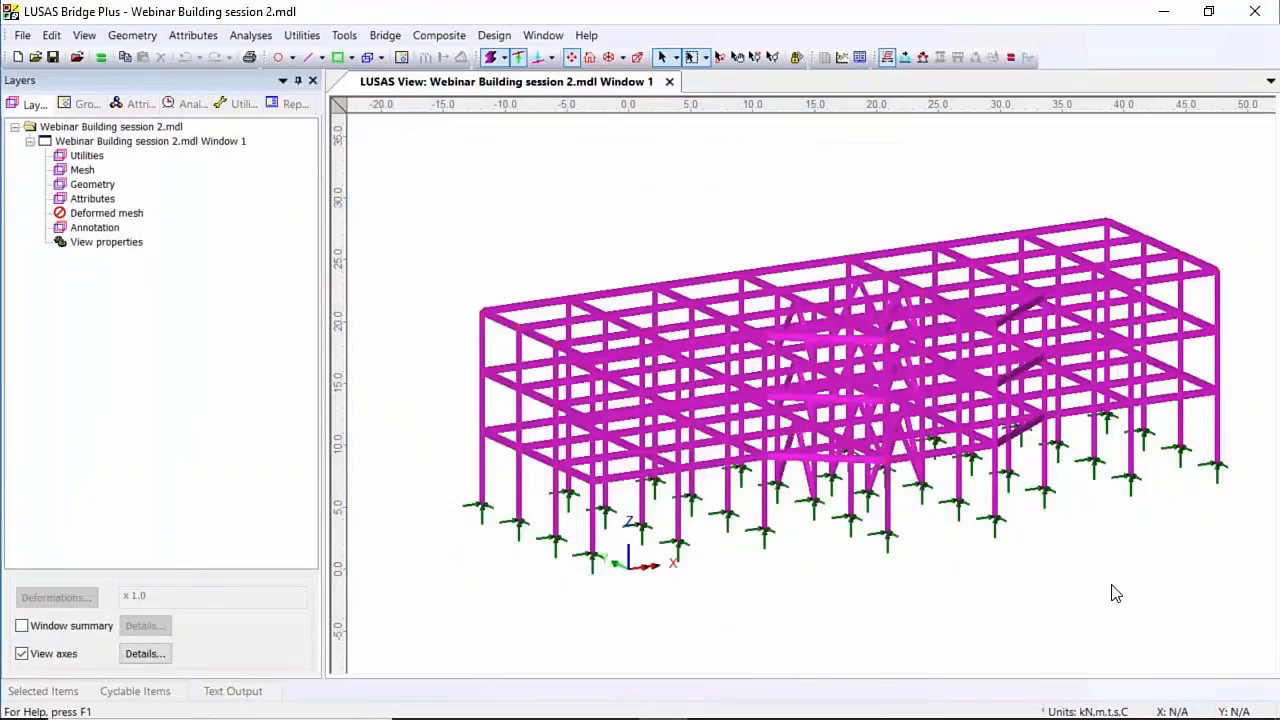
Rotate the merged building in 3D and review the entries in its utilities
left_click(719, 57)
left_click_drag(770, 595, 743, 584)
left_click(246, 106)
right_click(177, 202)
left_click(265, 301)
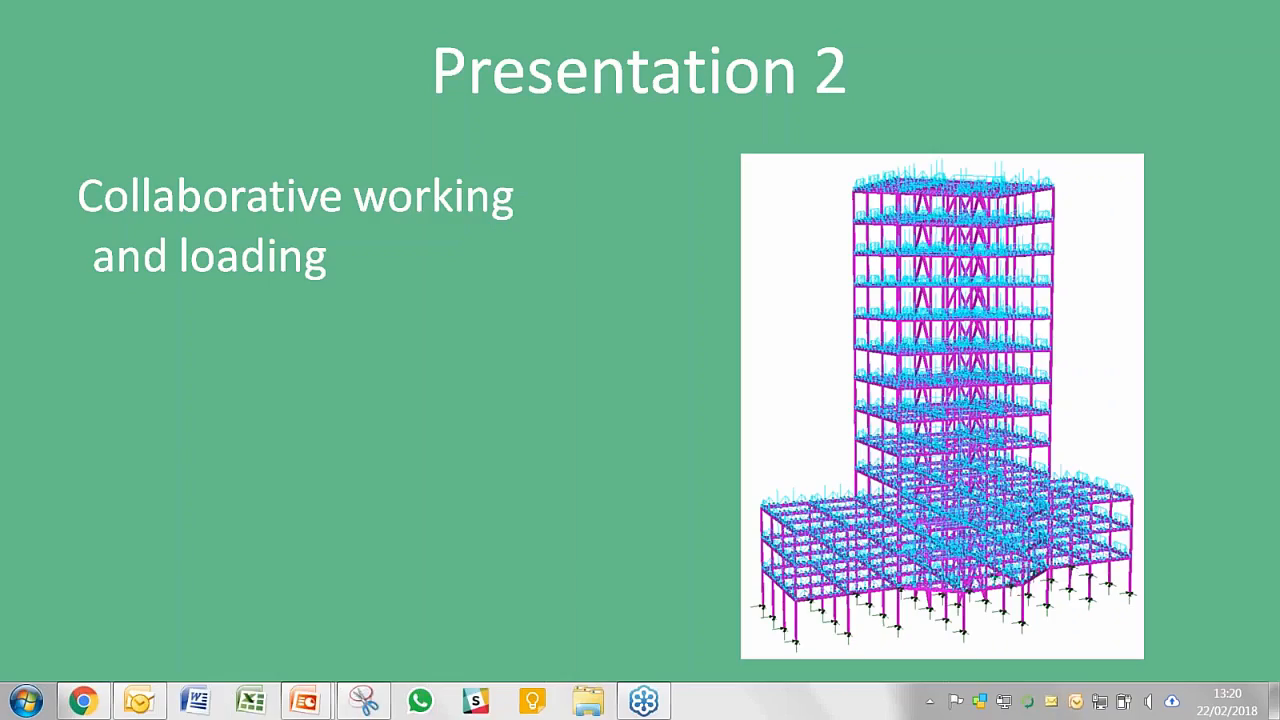
left_click(662, 376)
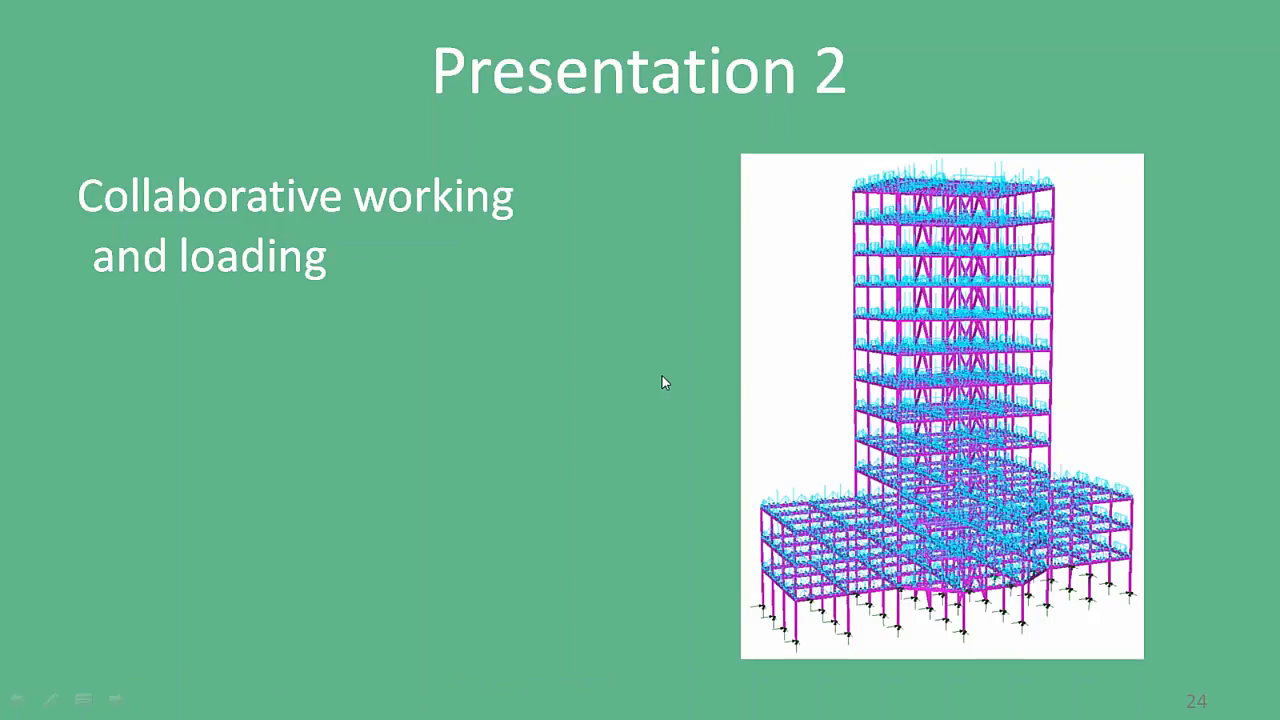
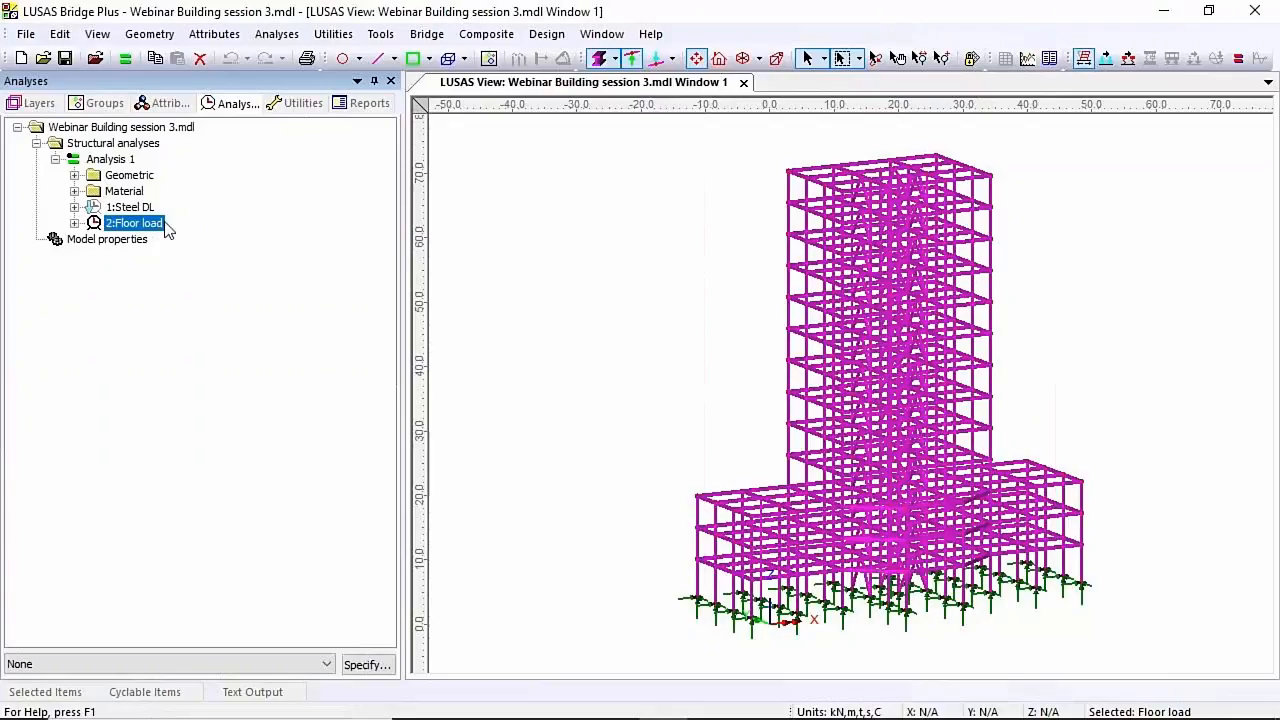
Start the design combinations setup and choose EN 1990 - 2002 Buildings Ireland as the design code
left_click(546, 34)
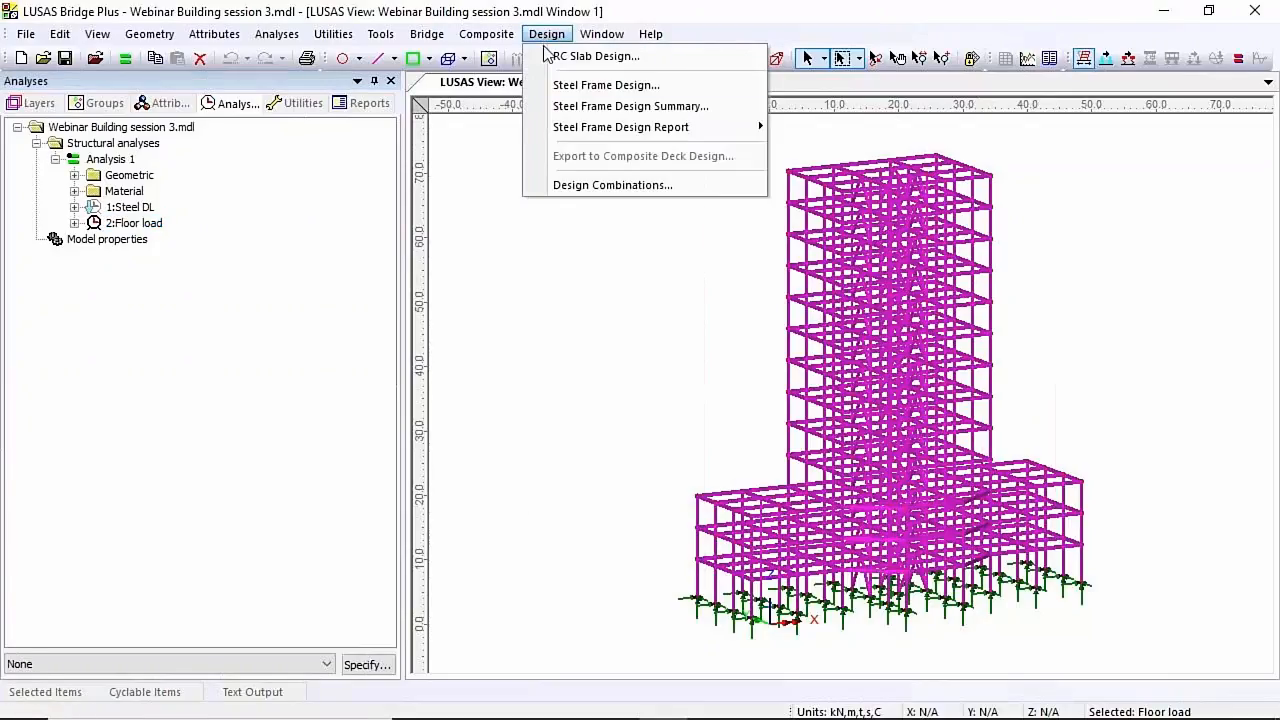
left_click(590, 186)
left_click(832, 89)
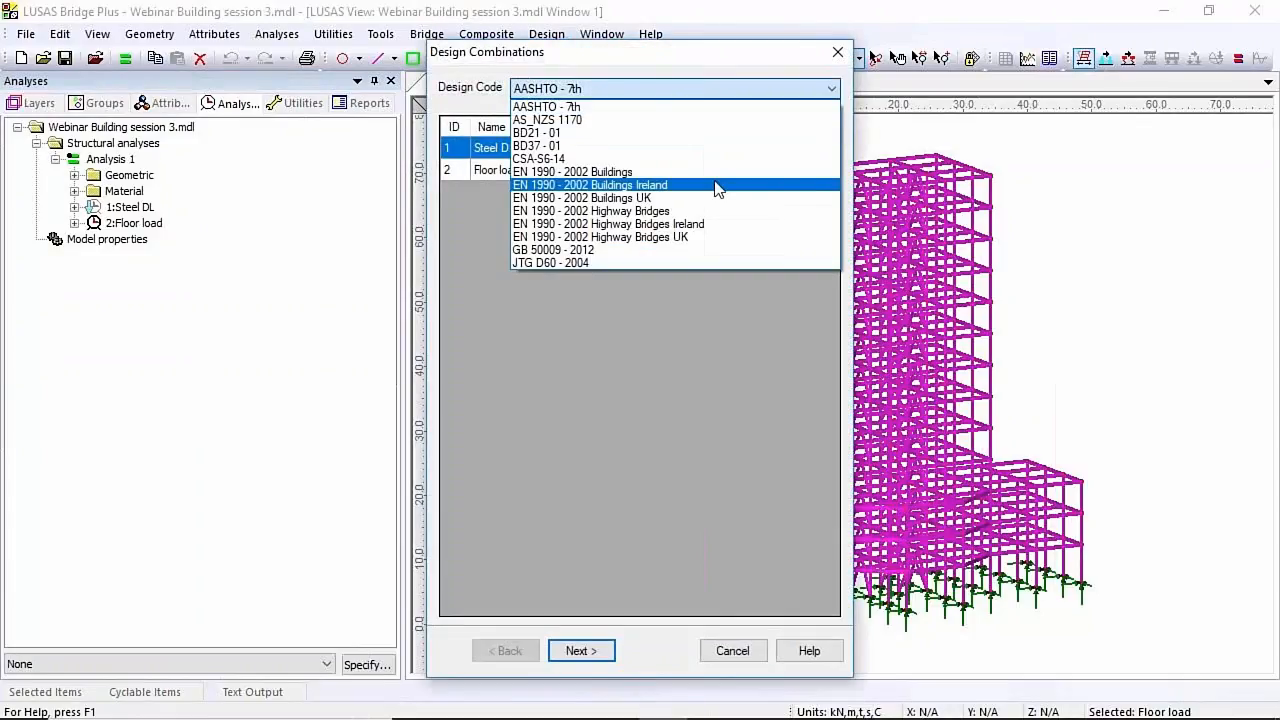
left_click(717, 186)
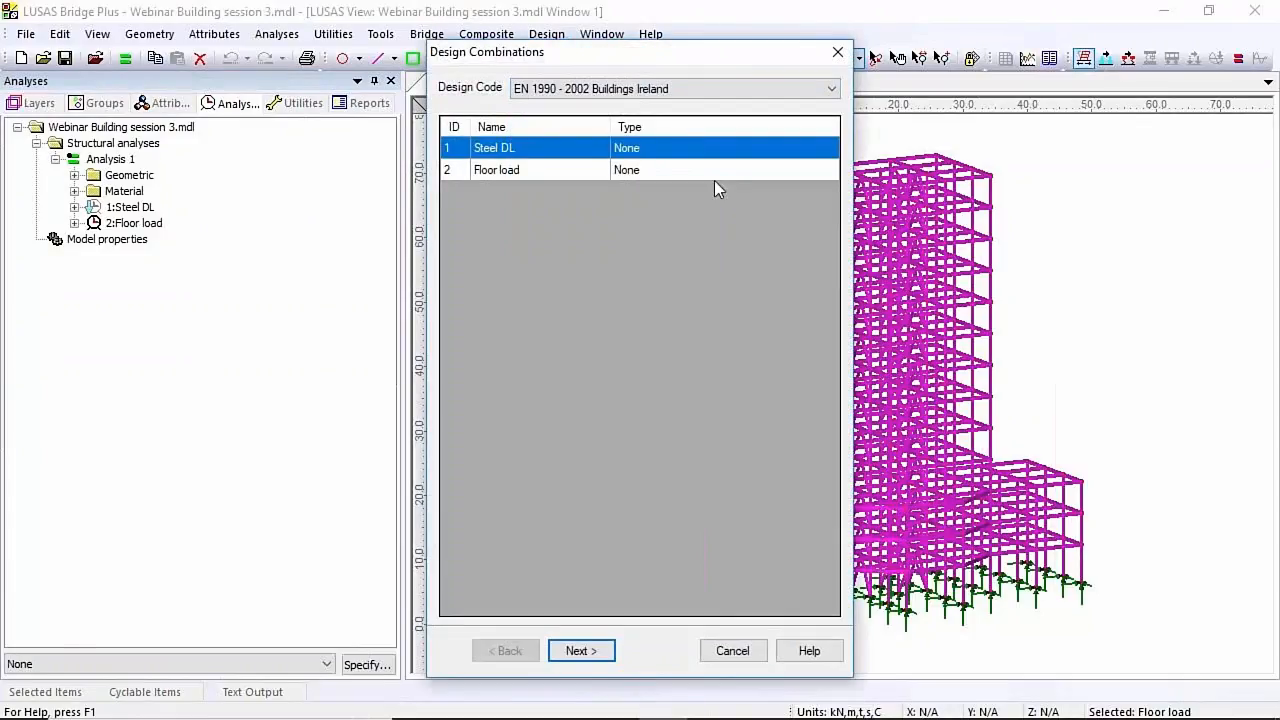
Classify the Steel DL loadcase as G Permanent Actions and Floor load as Qi B Imposed: Category B - office areas
left_click(826, 150)
left_click(826, 150)
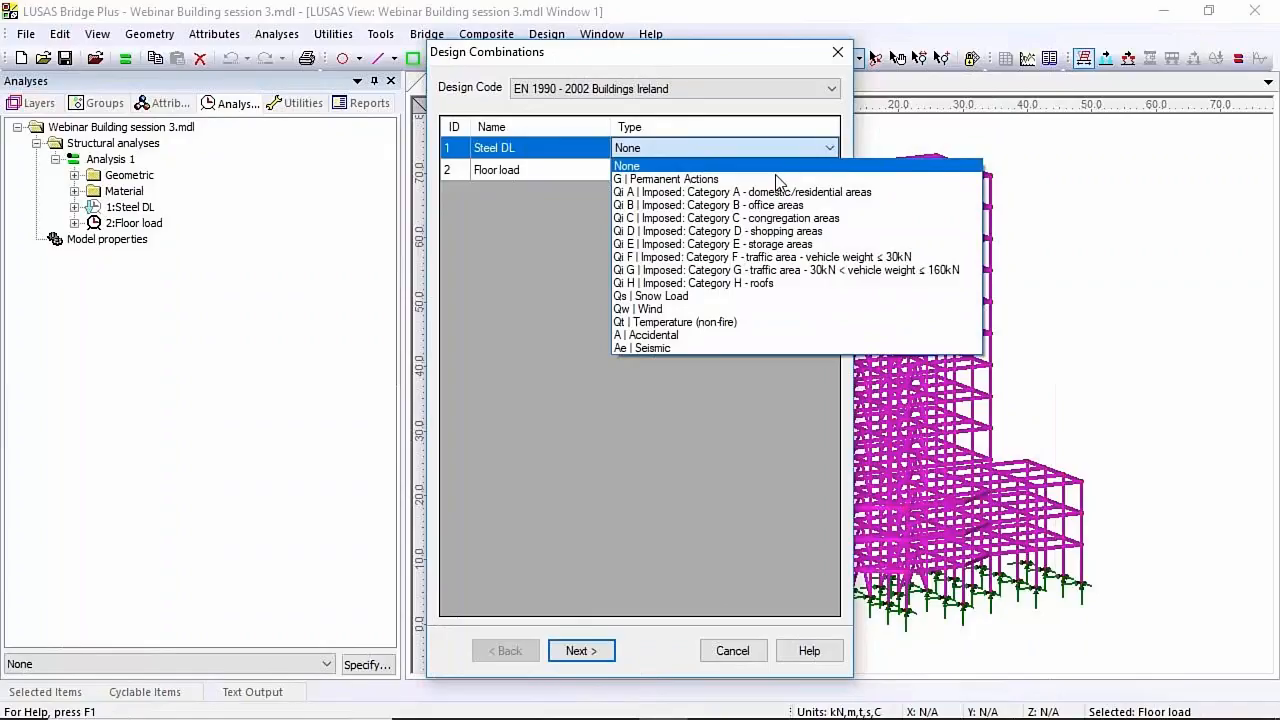
left_click(700, 179)
left_click(829, 168)
left_click(829, 170)
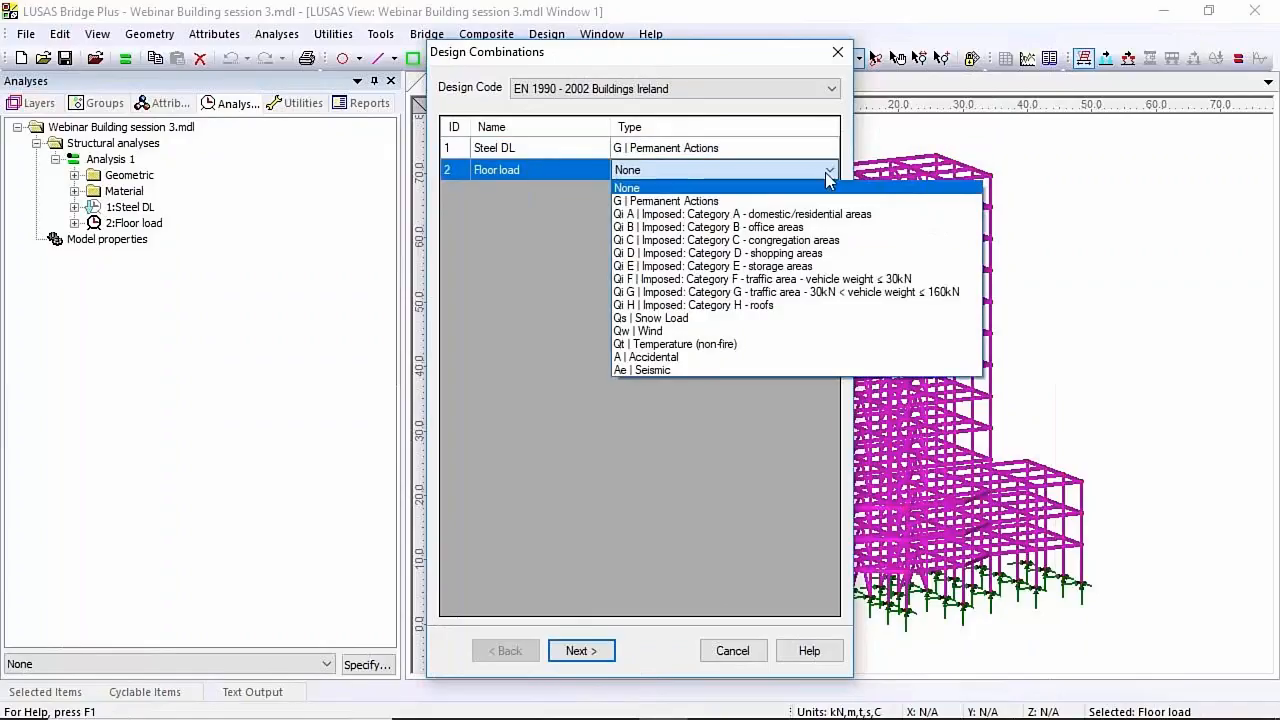
left_click(800, 227)
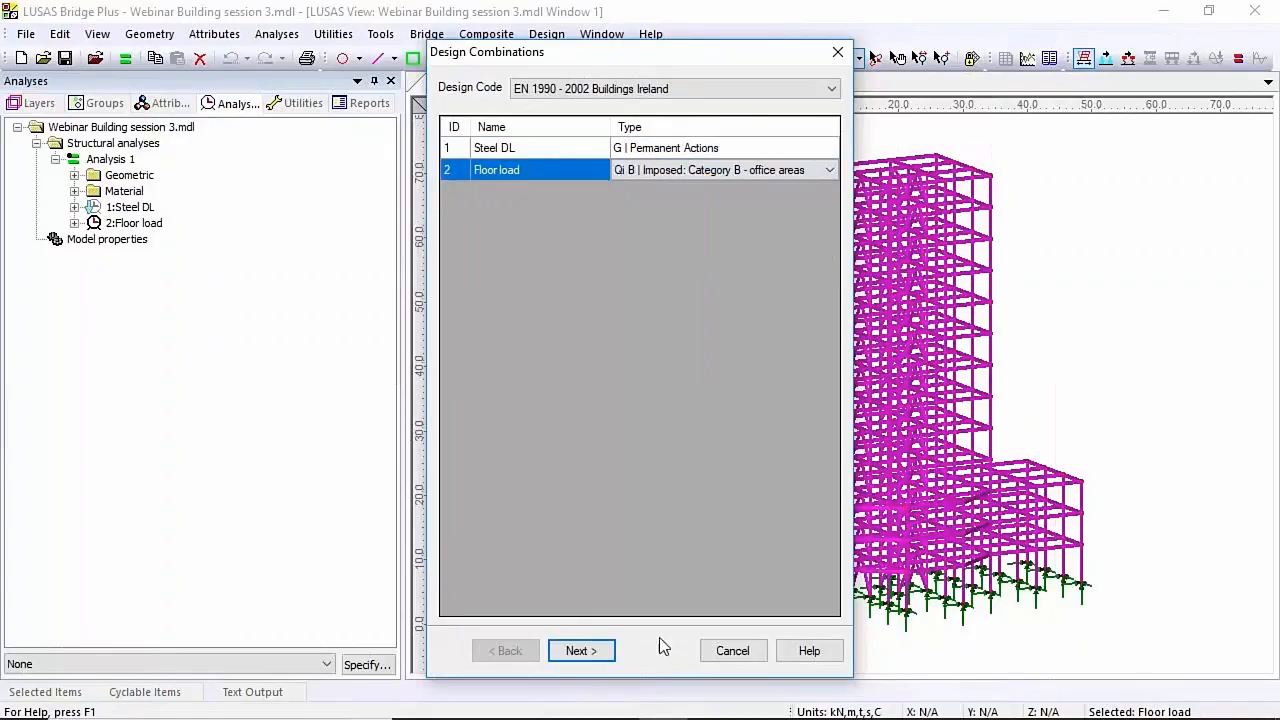
Generate basic ULS fundamental combinations using Eq 6.10, without creating an envelope for each combination type
left_click(582, 651)
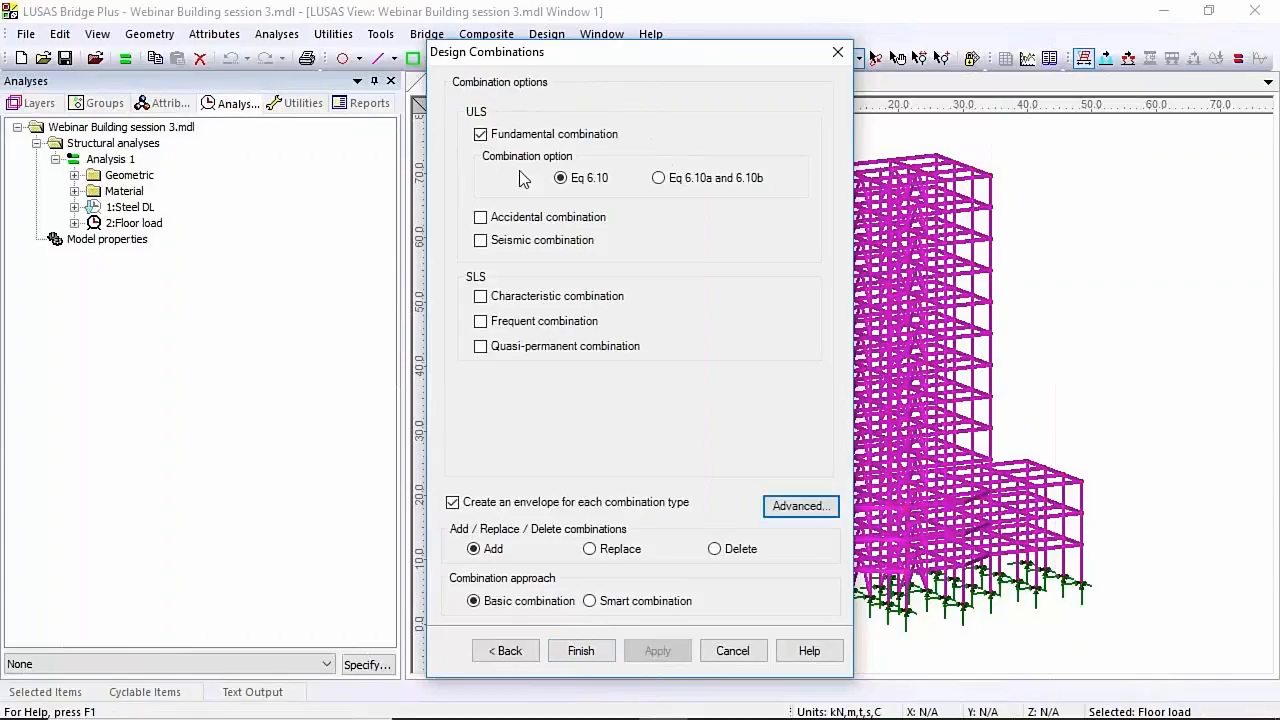
left_click(452, 502)
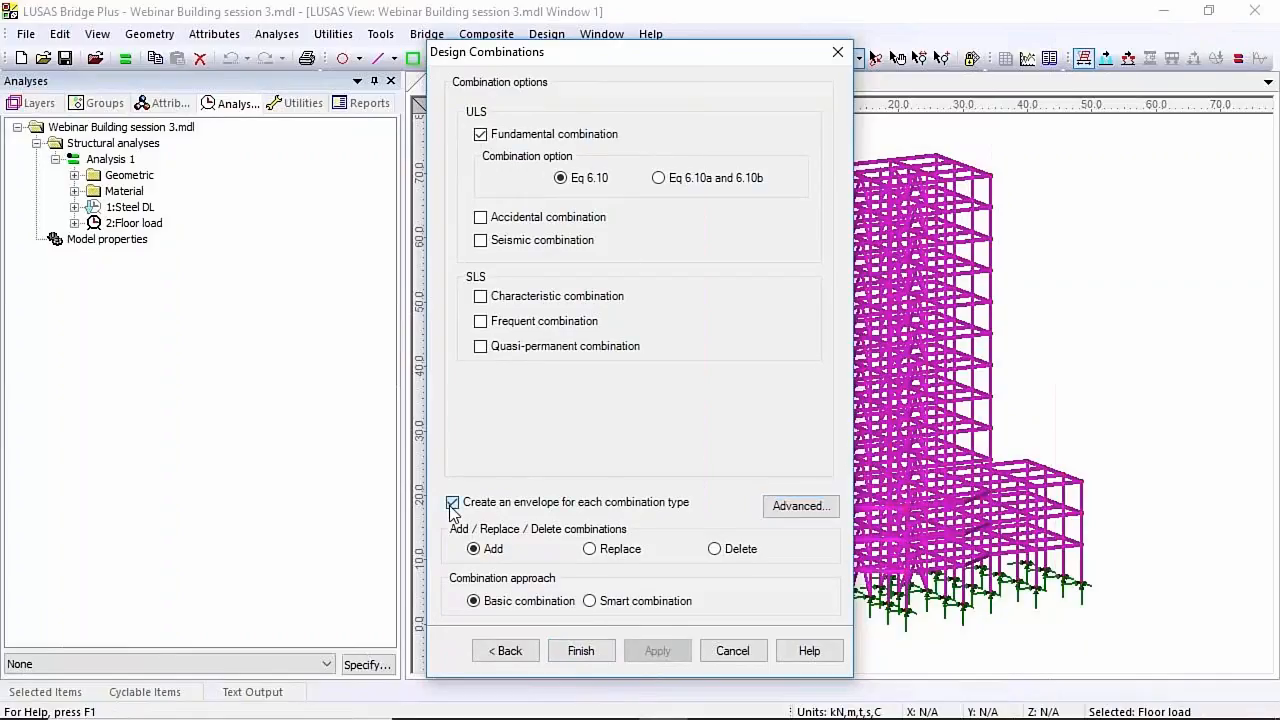
left_click(581, 651)
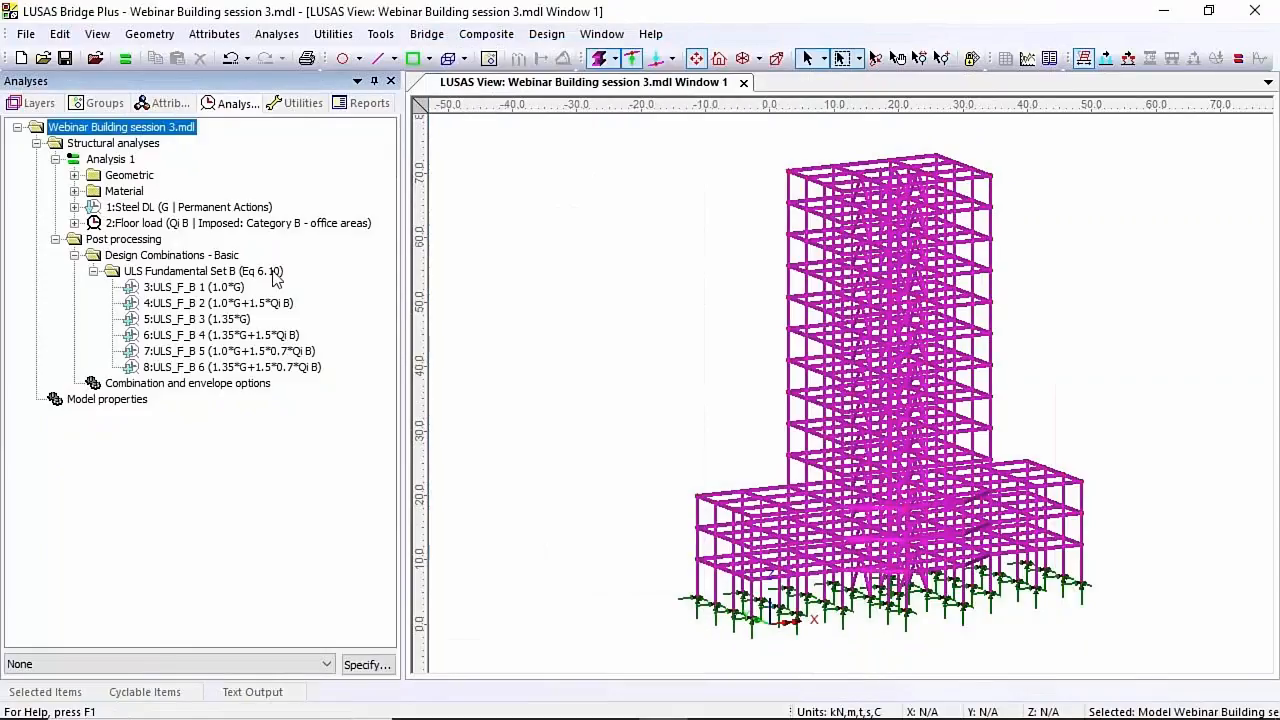
Review the load factors included in the combination ULS_F_B 4 (1.35*G+1.5*Qi B), leaving its definition as it is
left_click(240, 340)
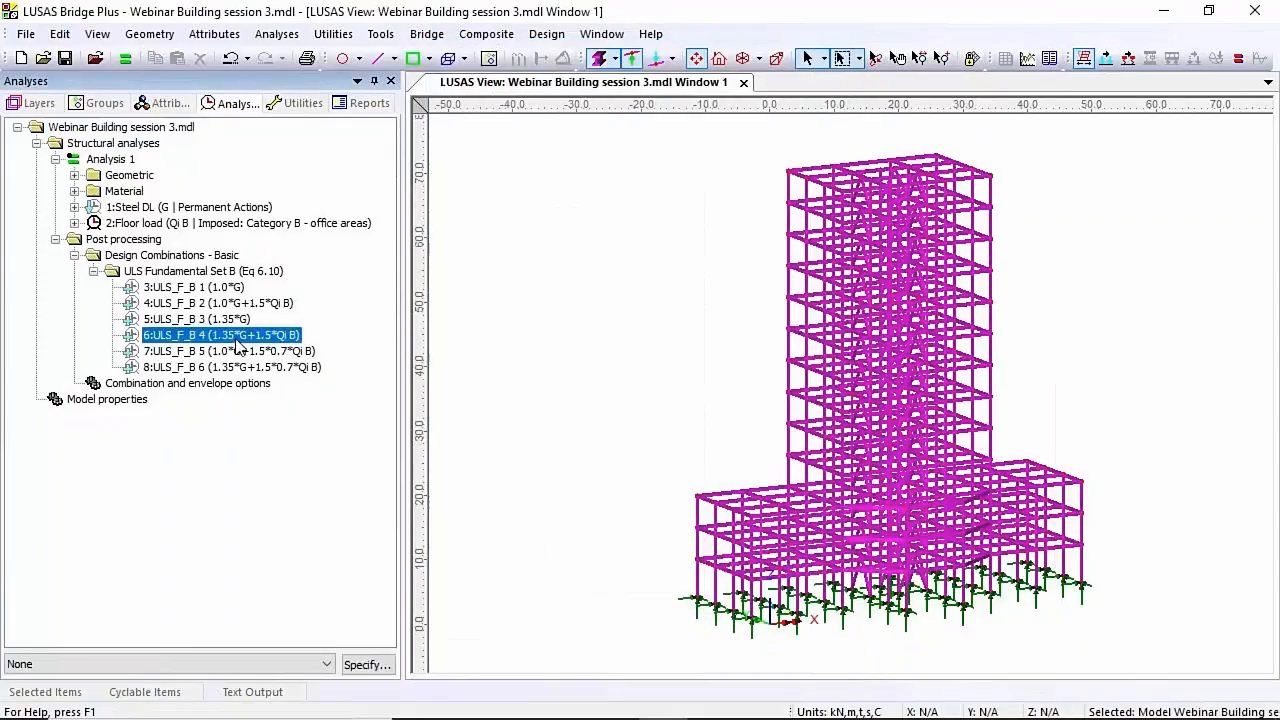
double_click(237, 342)
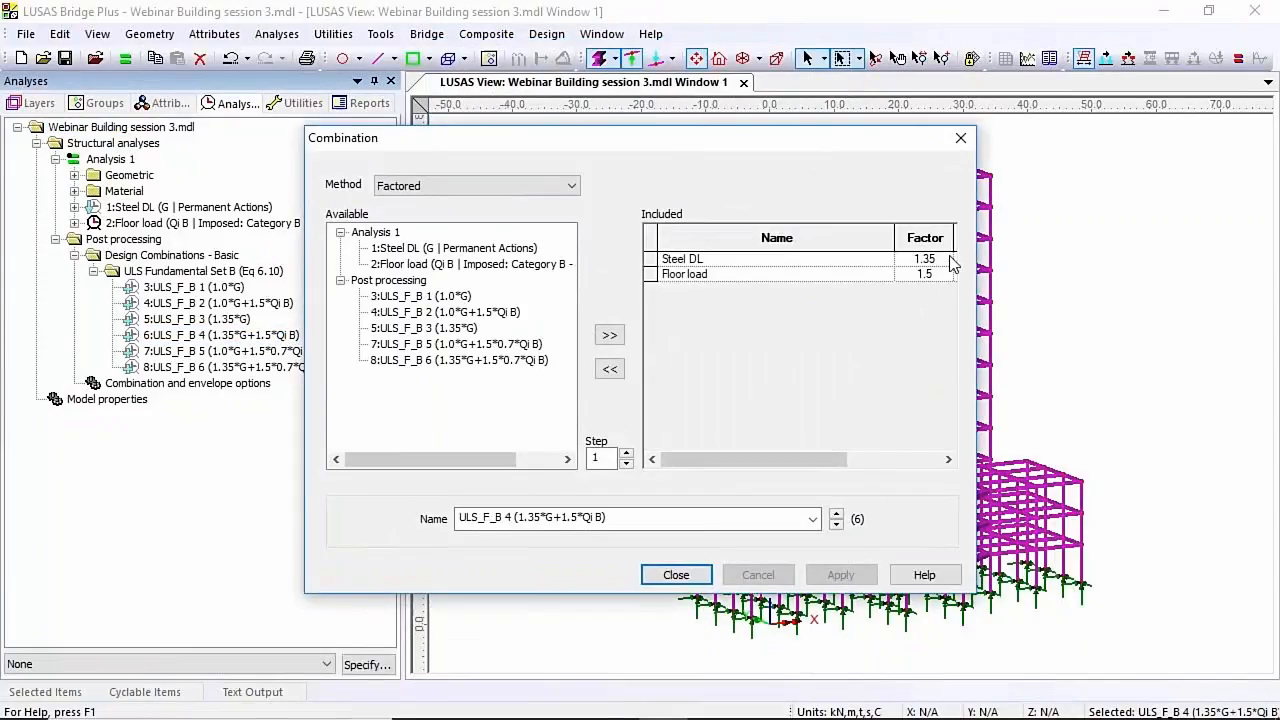
left_click(682, 575)
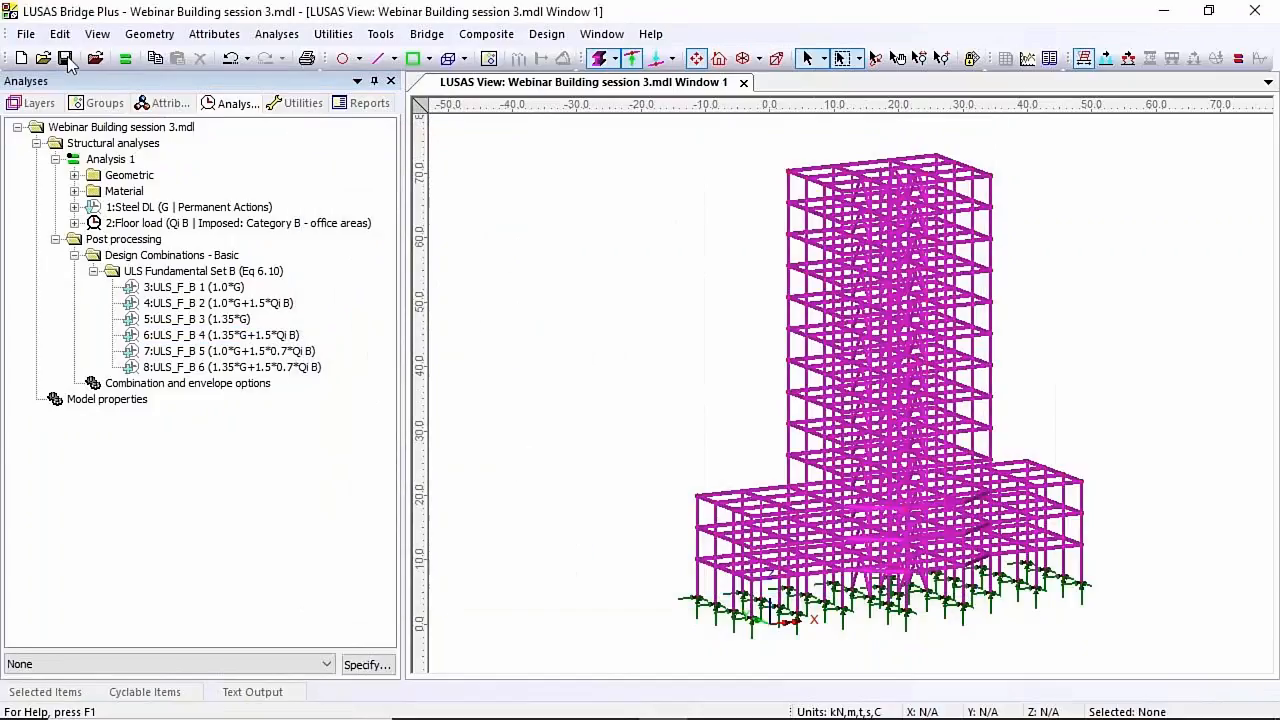
Solve Analysis 1 of the merged building model
left_click(125, 58)
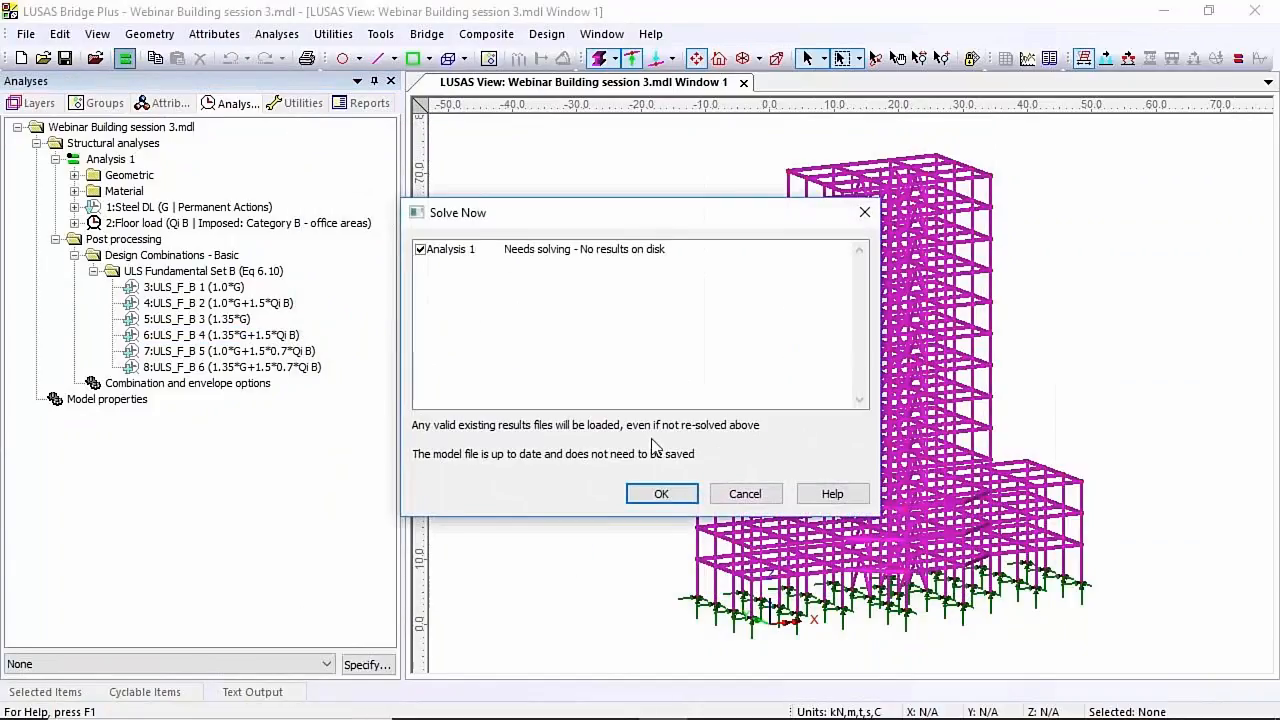
left_click(655, 490)
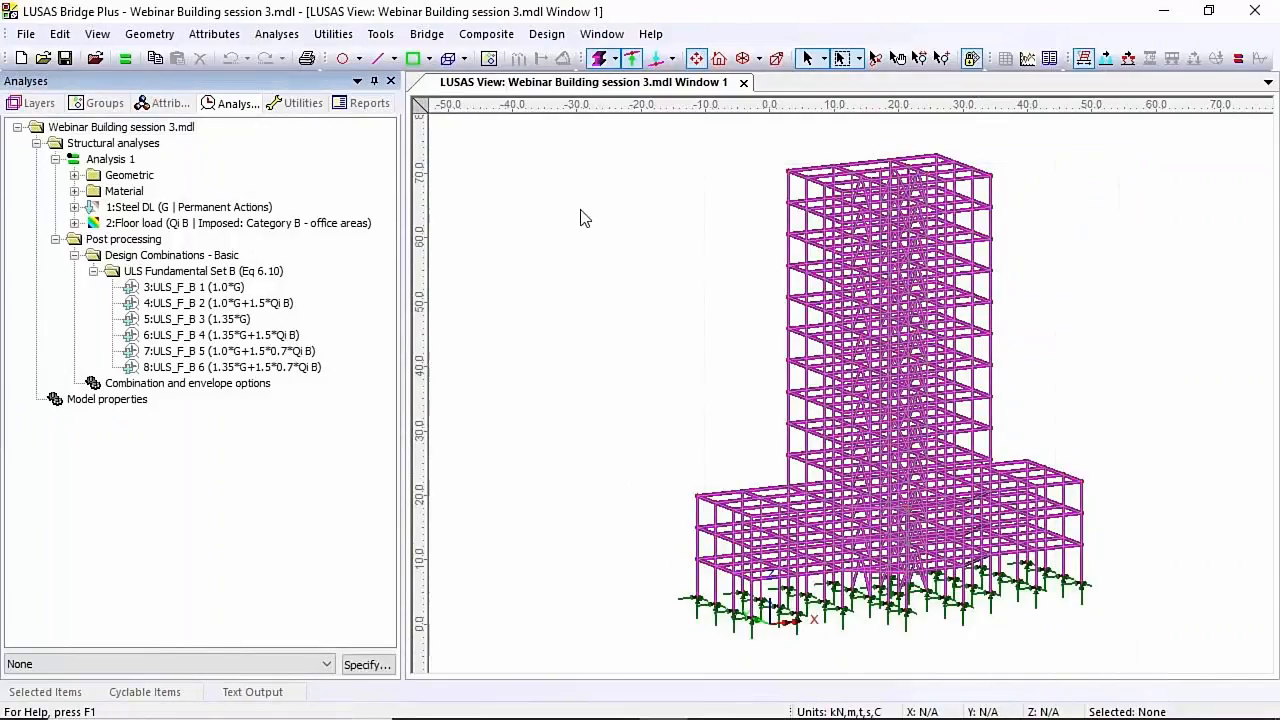
Add a contour layer to the model view showing component Fx of the entity Force/Moment - Thick 3D Beam
right_click(537, 222)
left_click(610, 515)
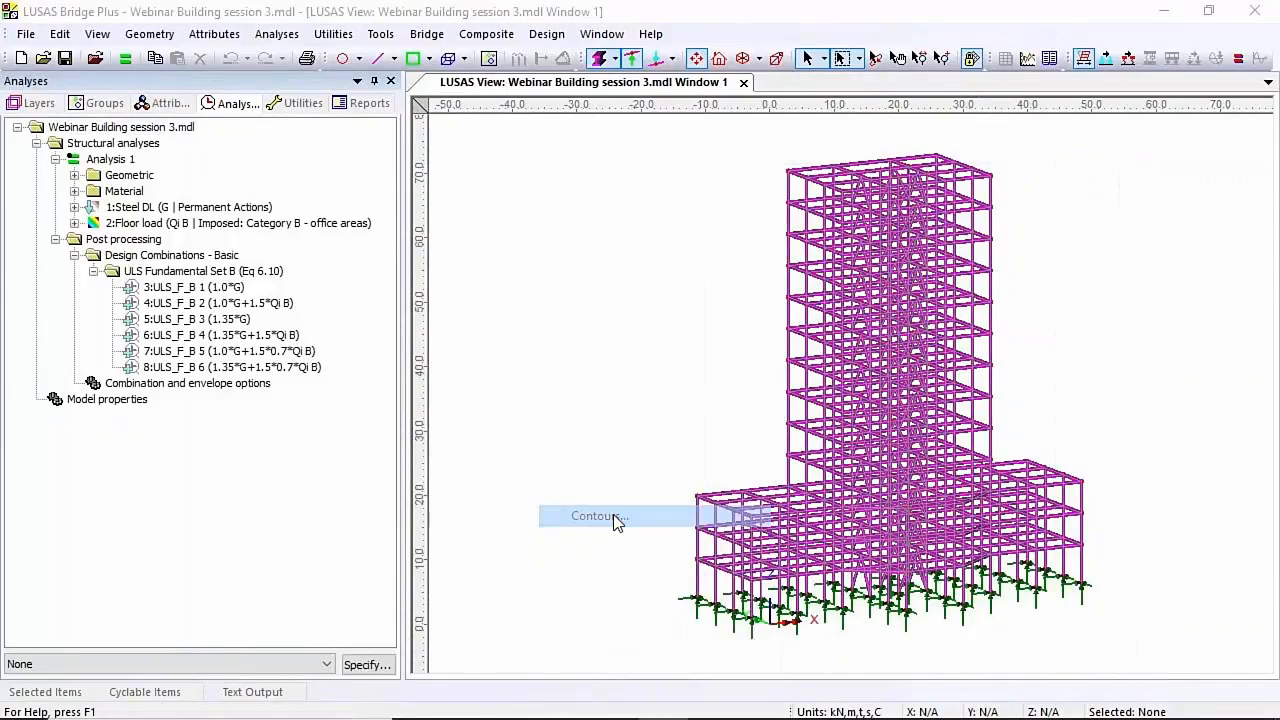
left_click(660, 297)
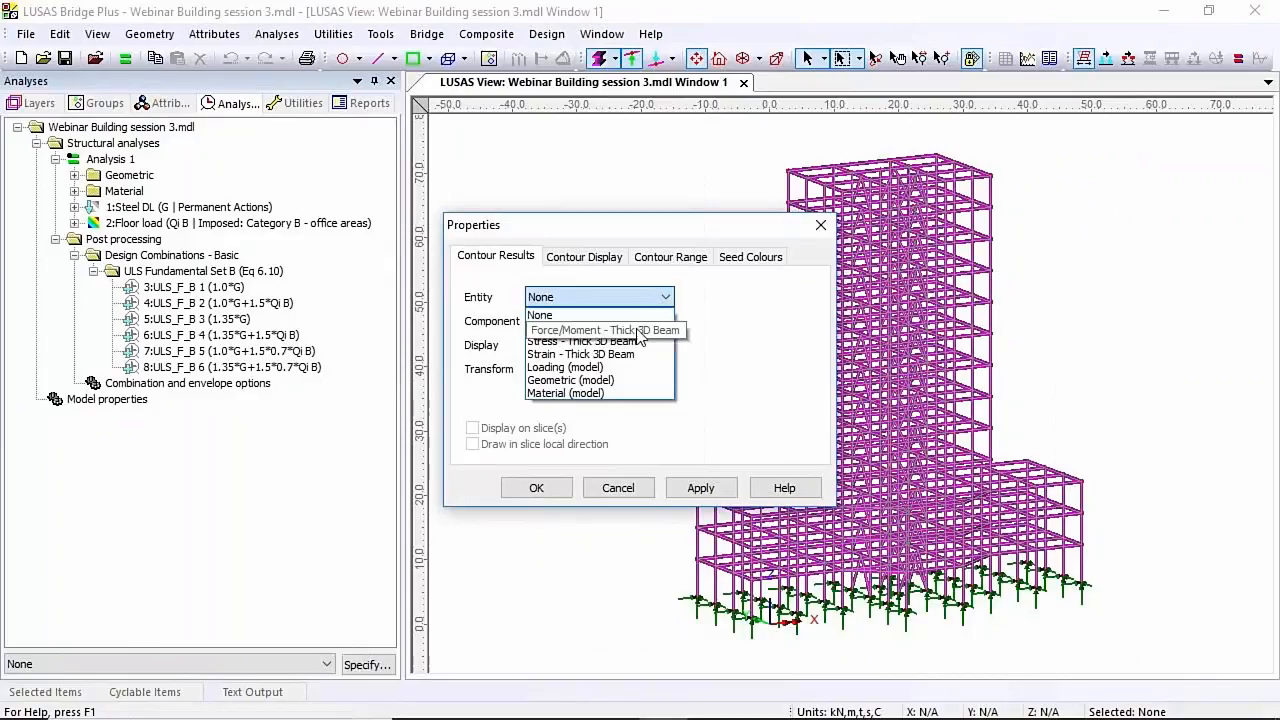
left_click(640, 328)
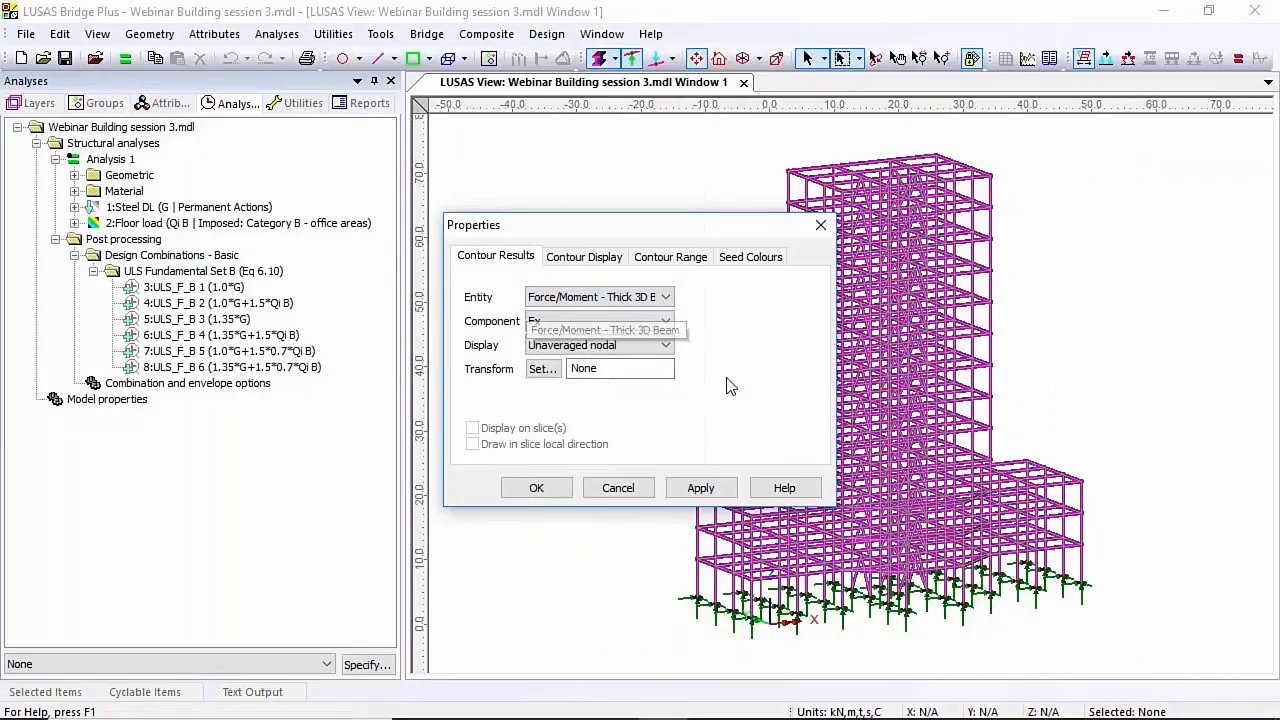
left_click(556, 490)
left_click(554, 488)
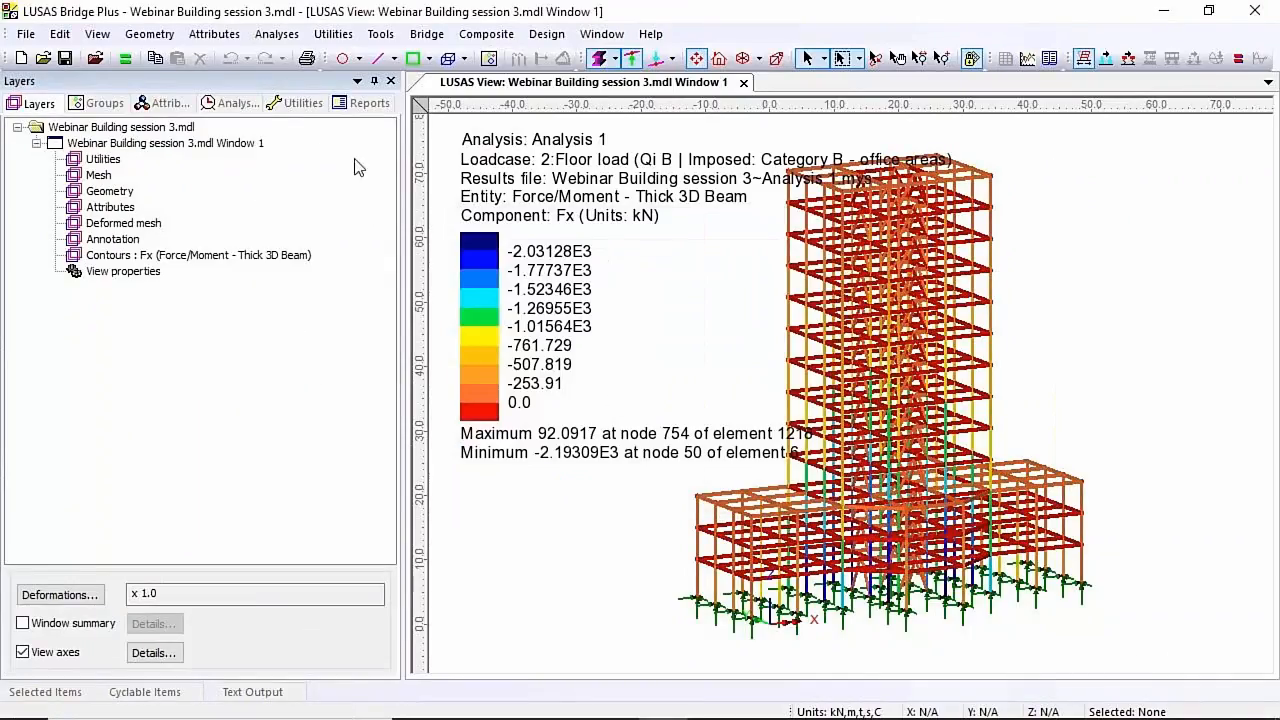
Make the combination ULS_F_B 4 (1.35*G+1.5*Qi B) the active results case
left_click(234, 104)
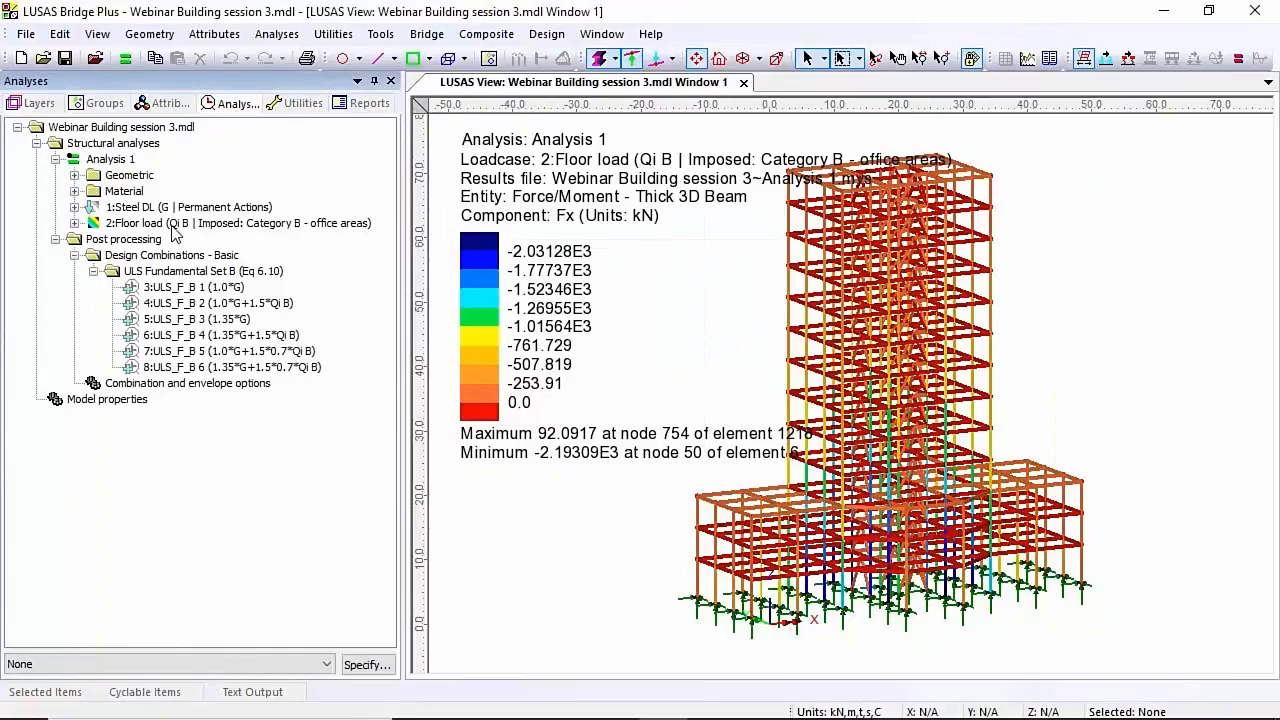
left_click(212, 338)
right_click(211, 338)
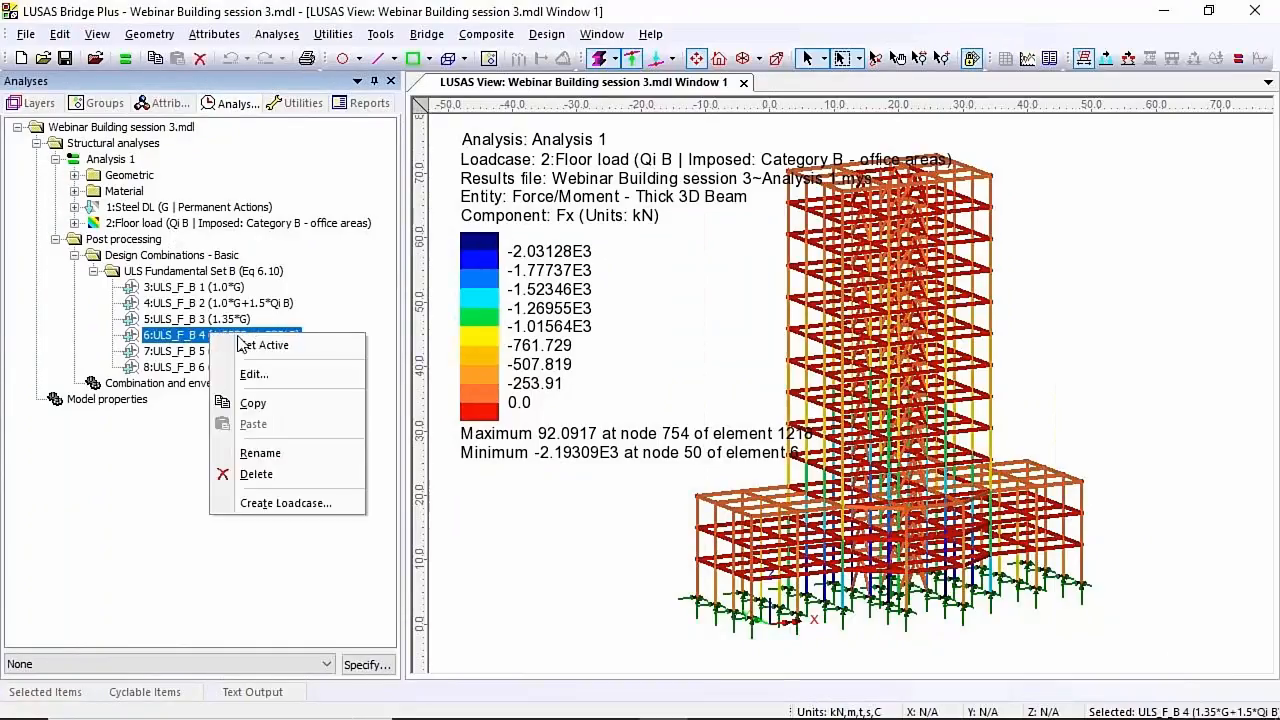
left_click(268, 340)
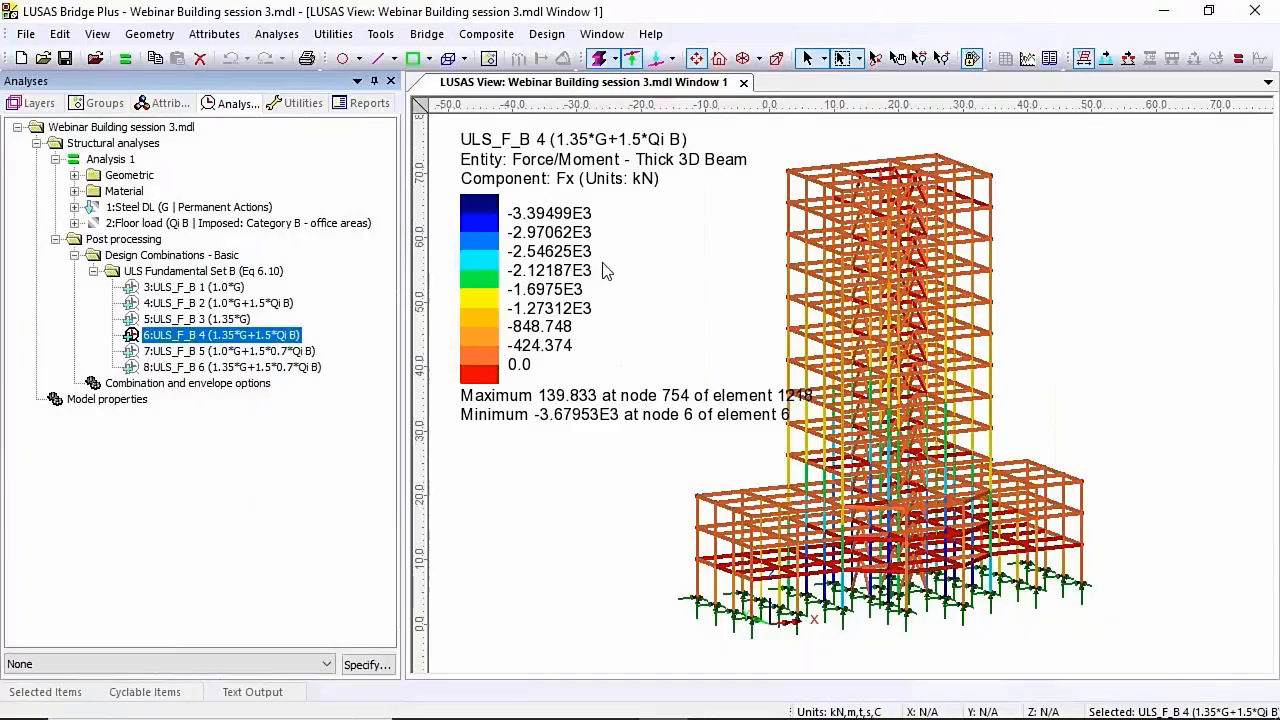
Choose EN1993-1-1:2005+A1:2014 as the steel frame design code, keeping the recommended values as national annex
left_click(546, 34)
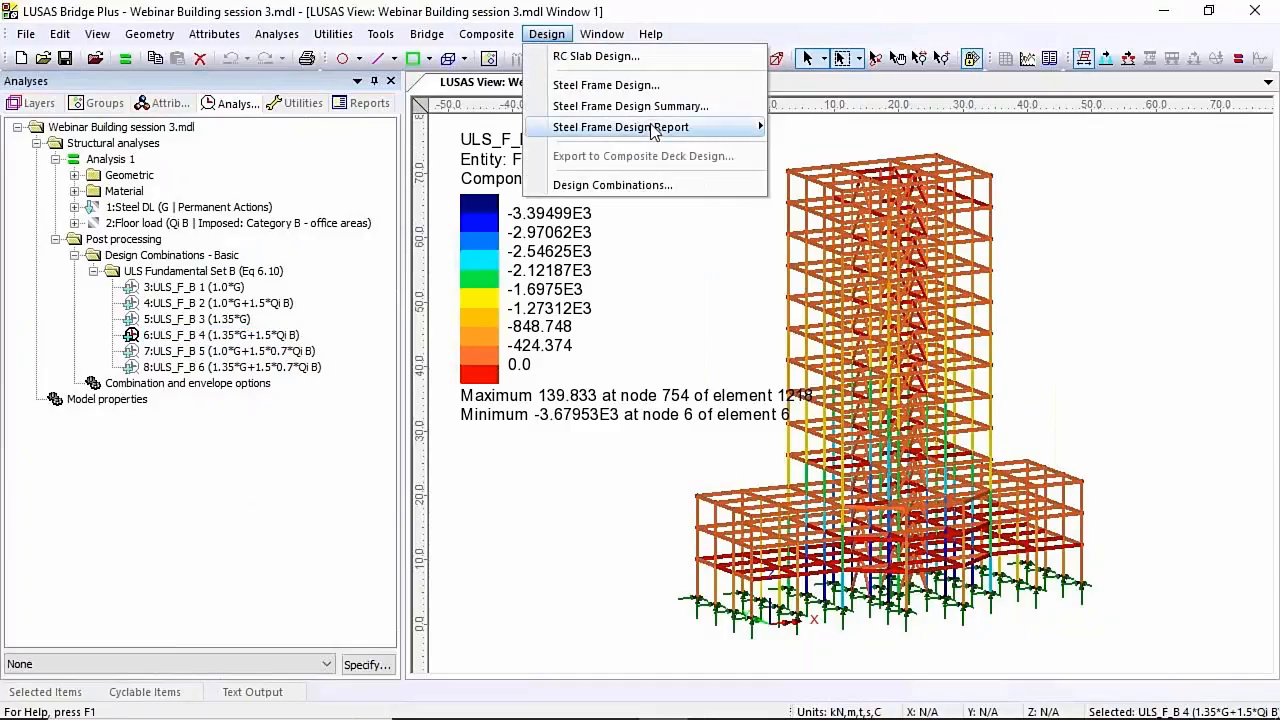
left_click(634, 86)
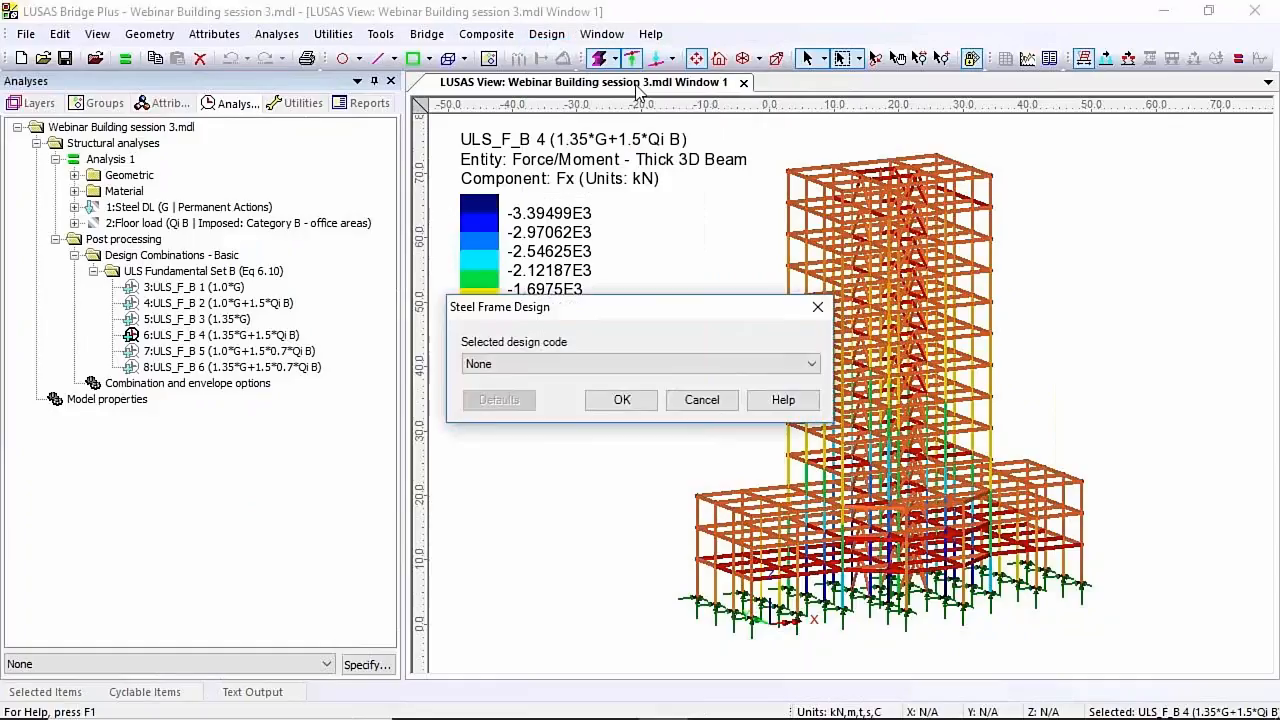
left_click(811, 365)
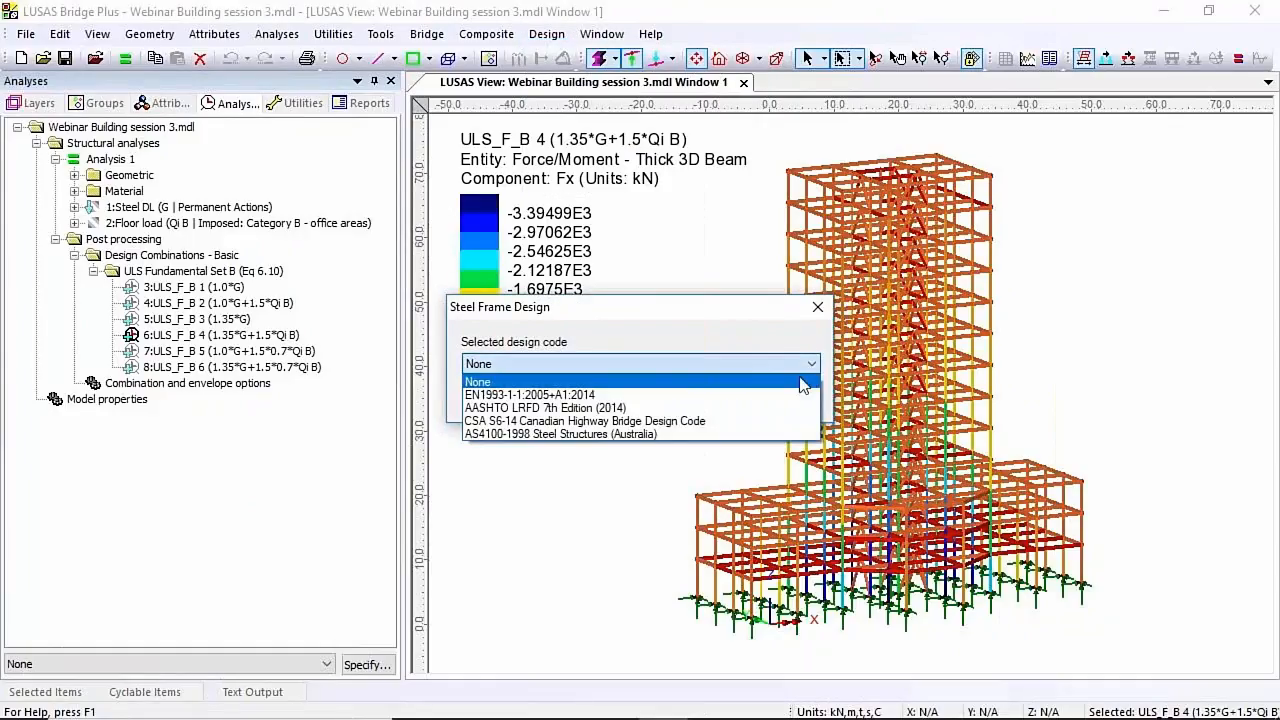
left_click(740, 396)
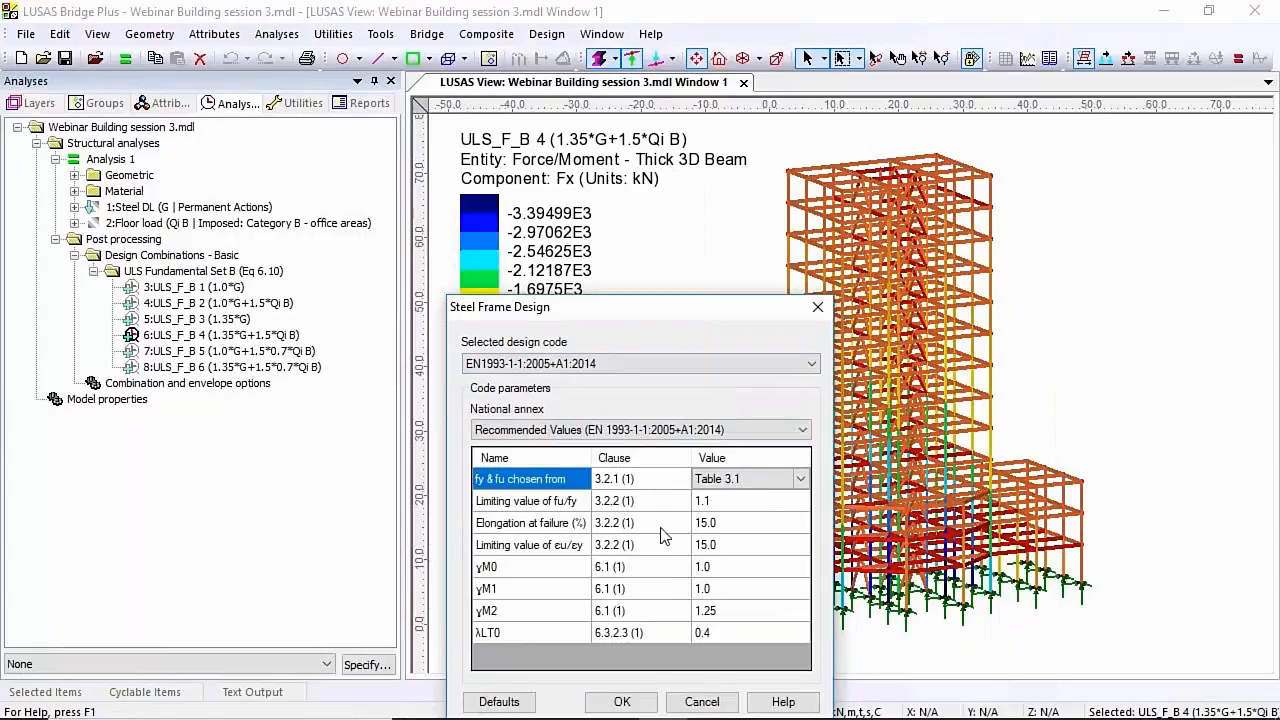
left_click(622, 702)
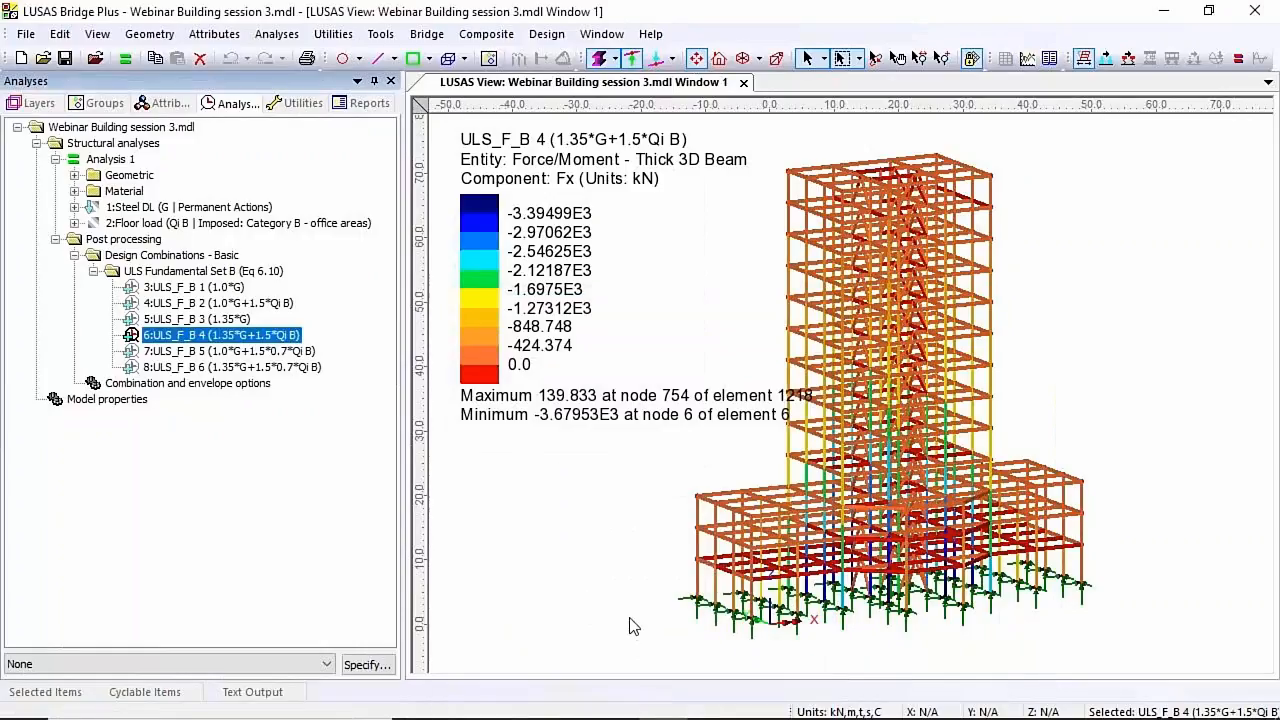
Create a steel frame design attribute named Design column for S 235 hot rolled sections with no flange restraint
left_click(213, 35)
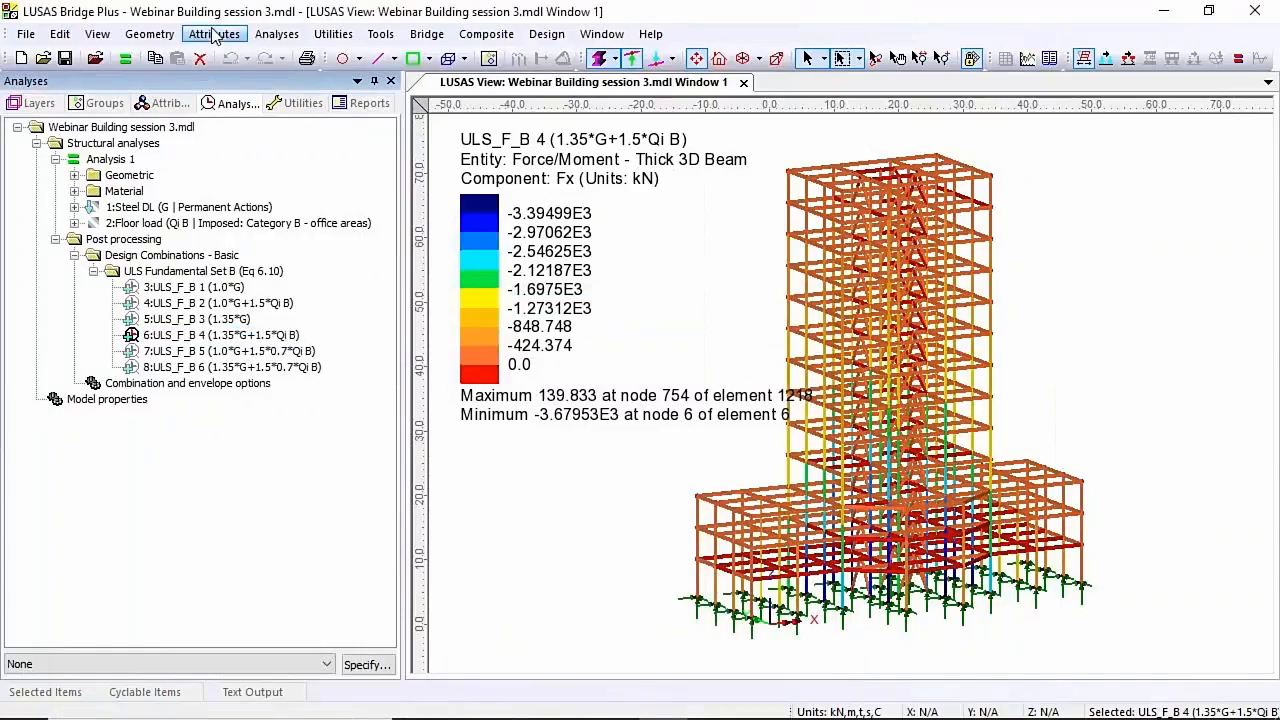
mouse_move(336, 505)
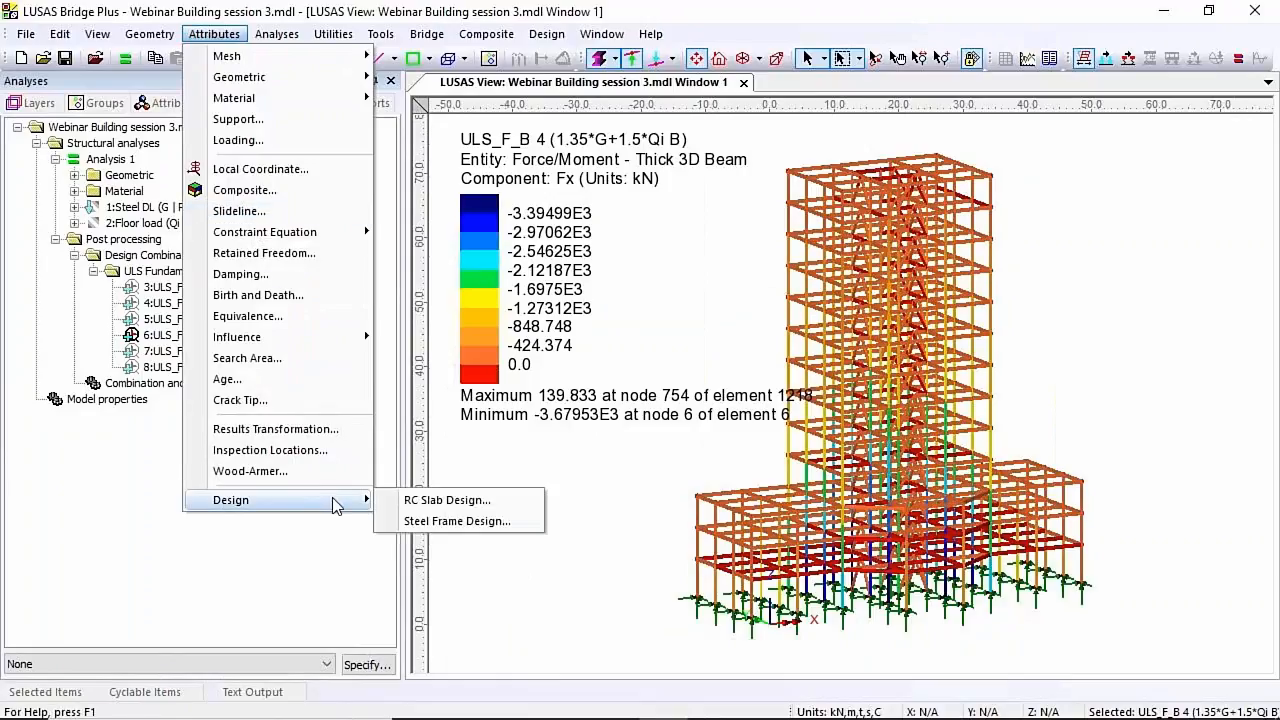
left_click(500, 521)
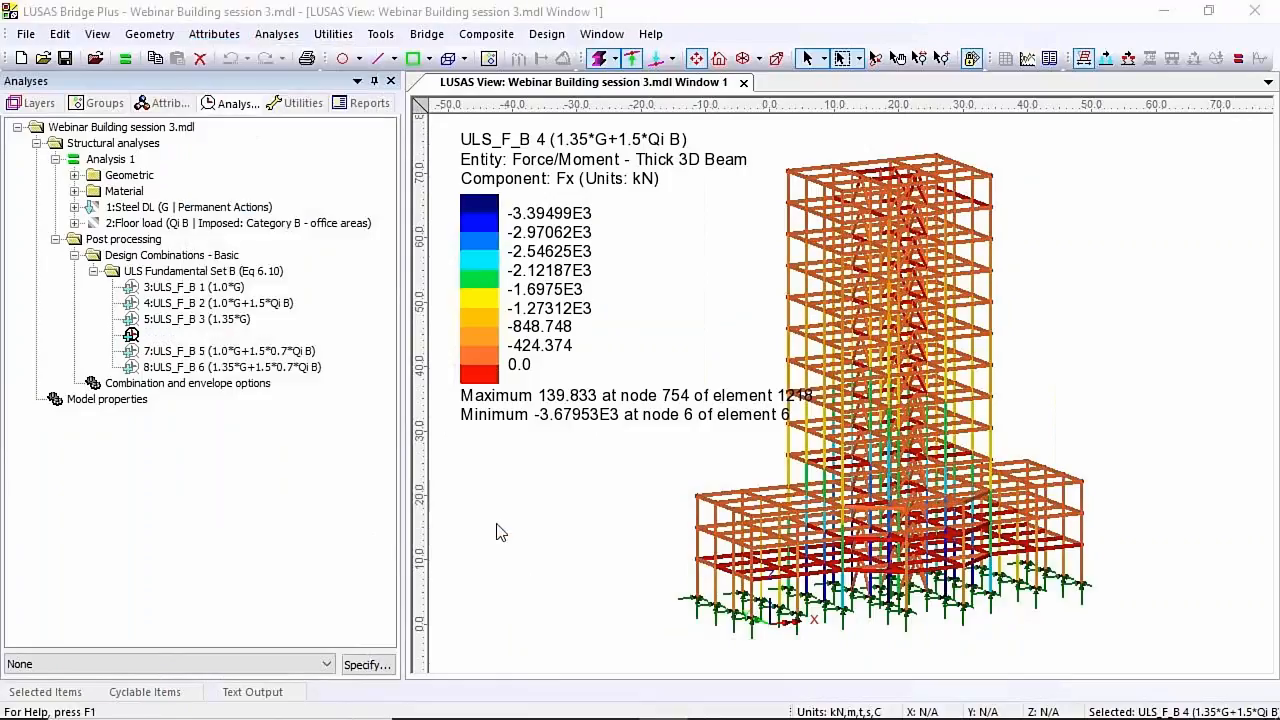
left_click_drag(593, 138, 490, 141)
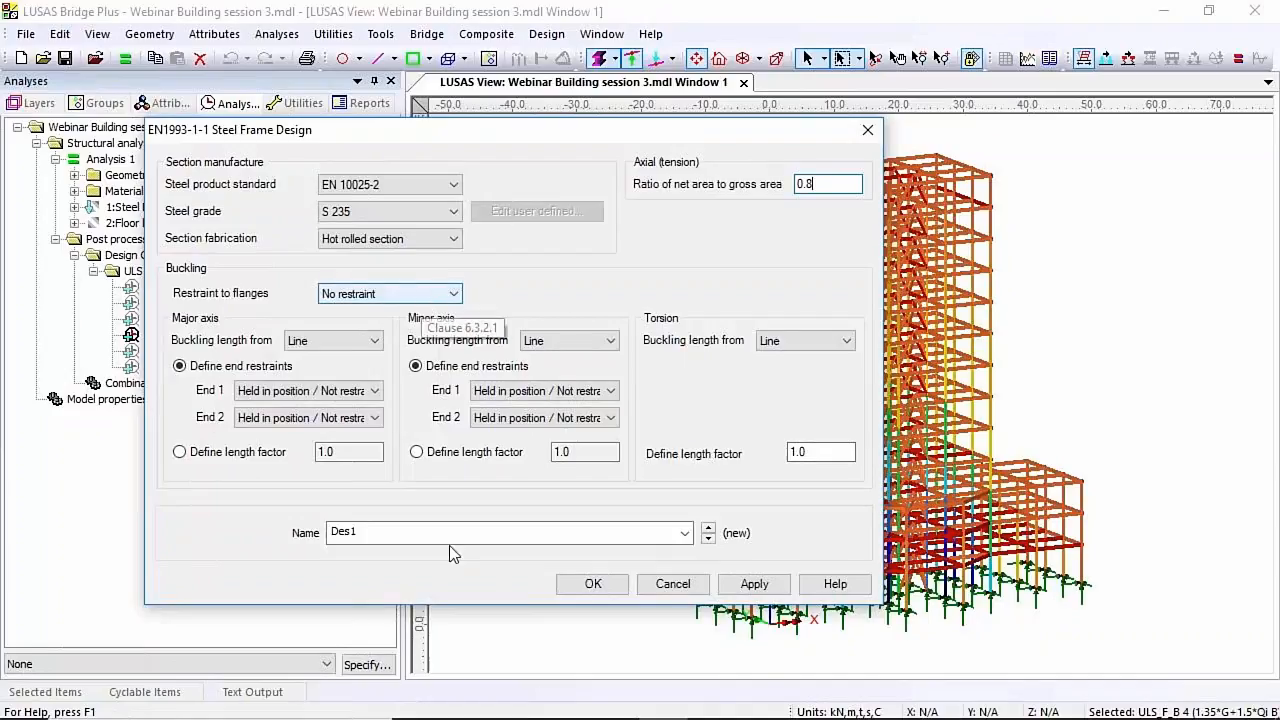
left_click(380, 532)
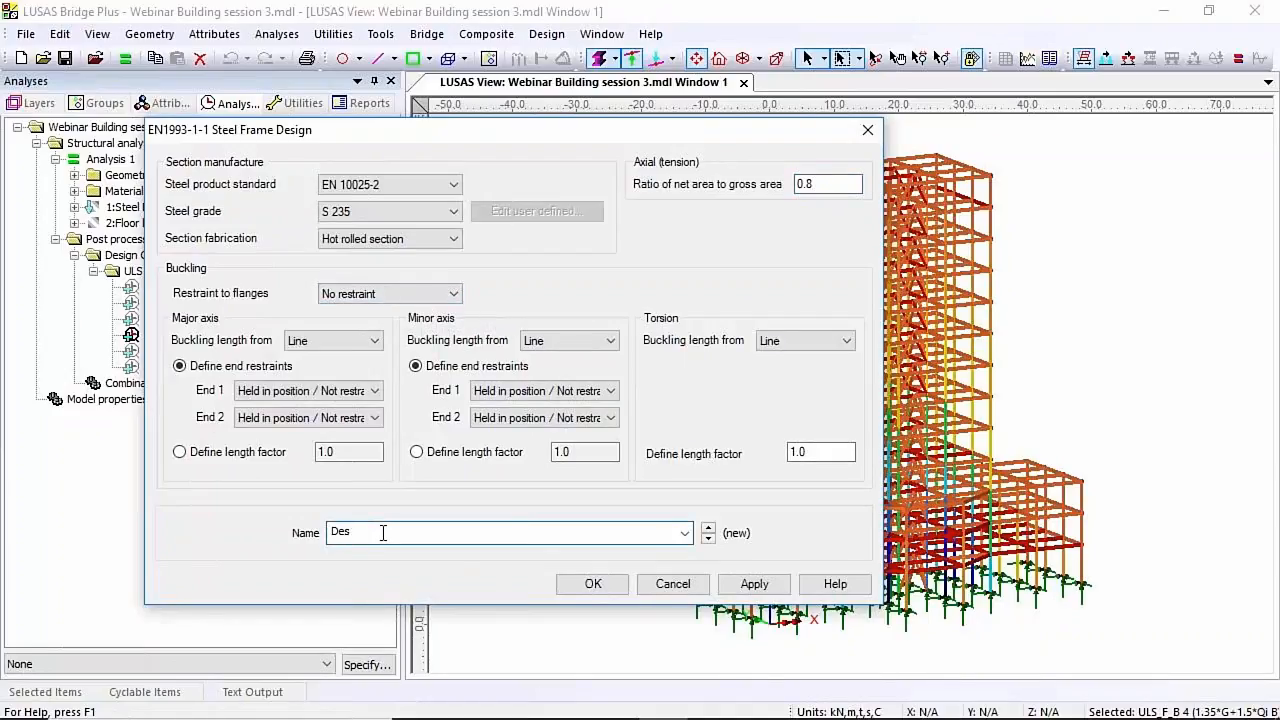
type("gn column")
left_click(754, 584)
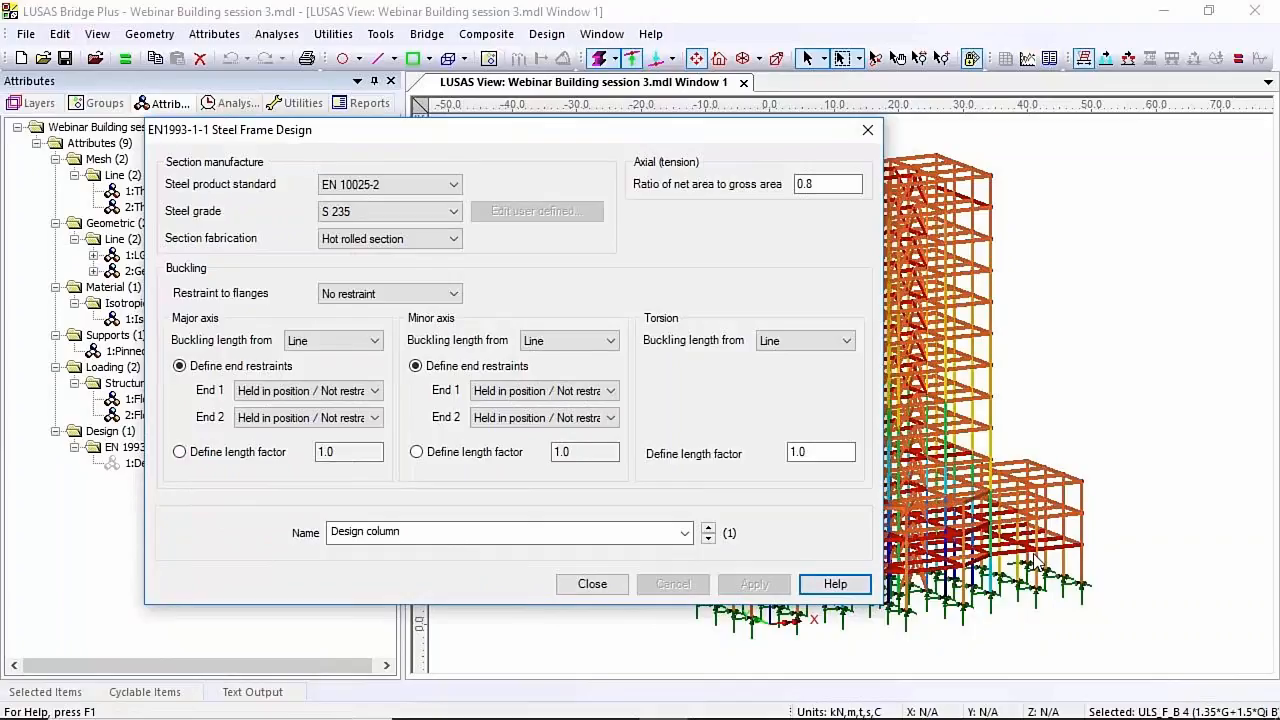
Create a second steel frame design attribute named Design beam with the top flange restrained
left_click(454, 295)
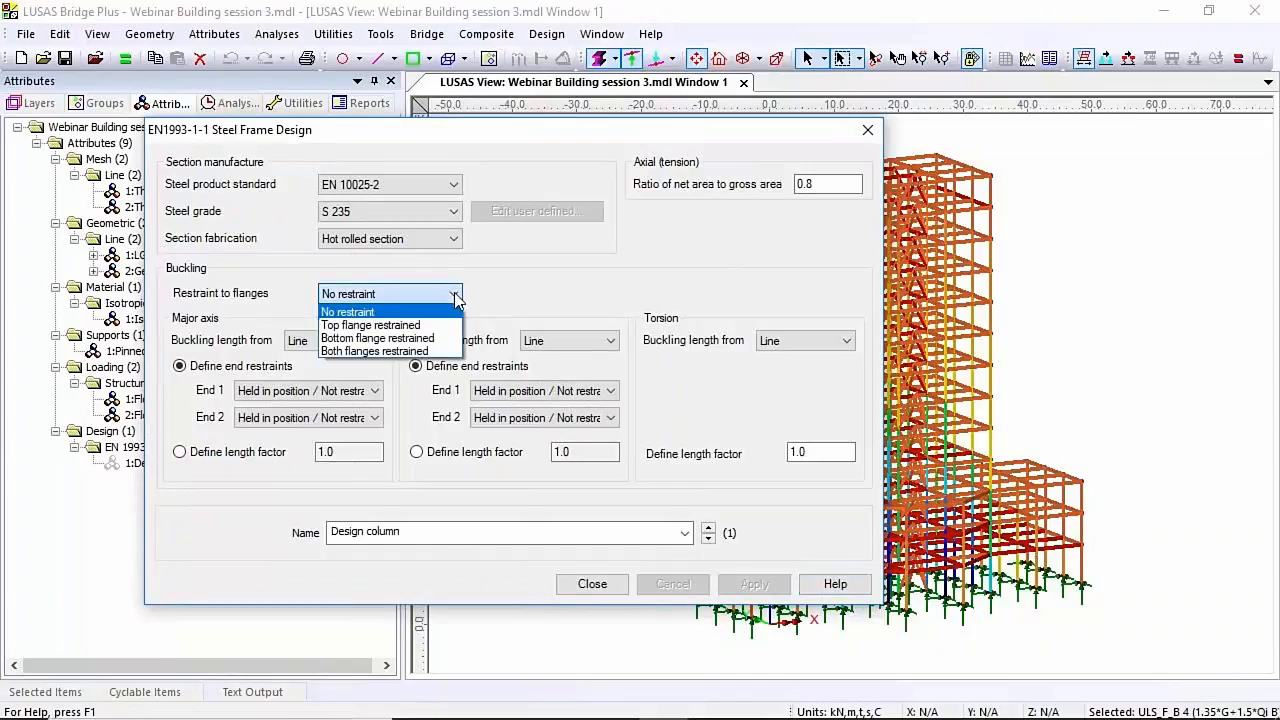
left_click(435, 325)
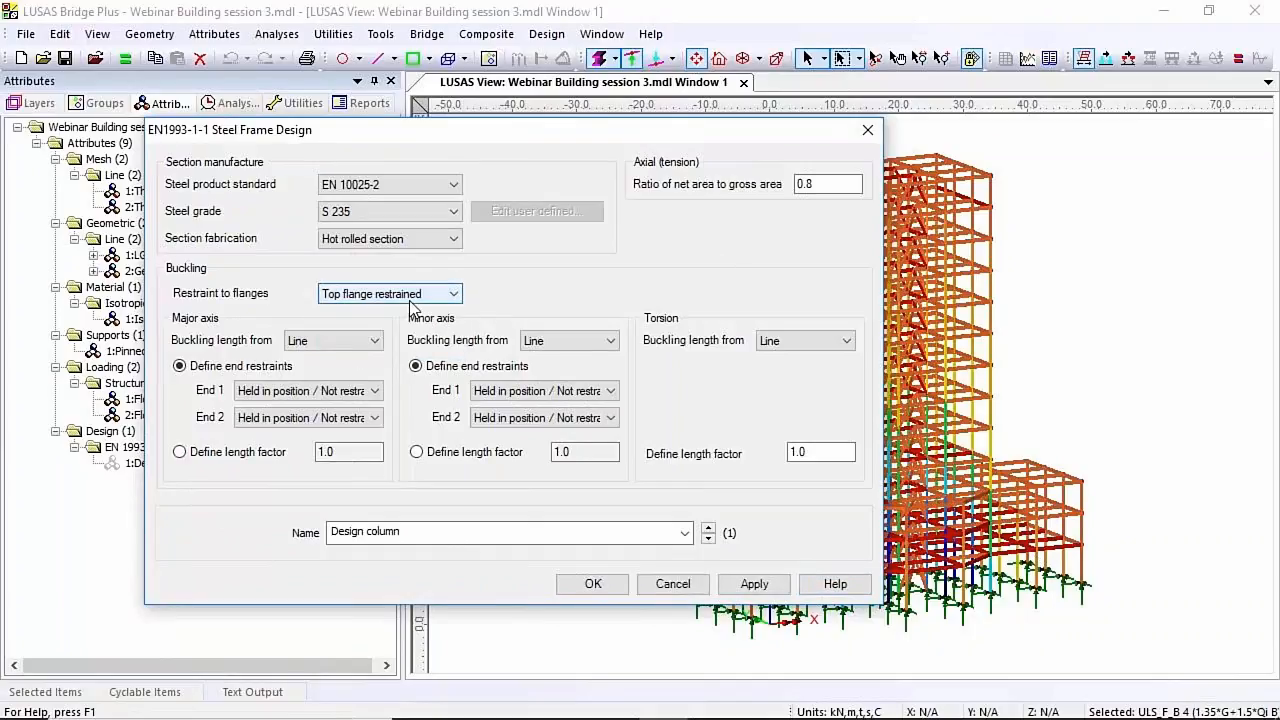
left_click(466, 530)
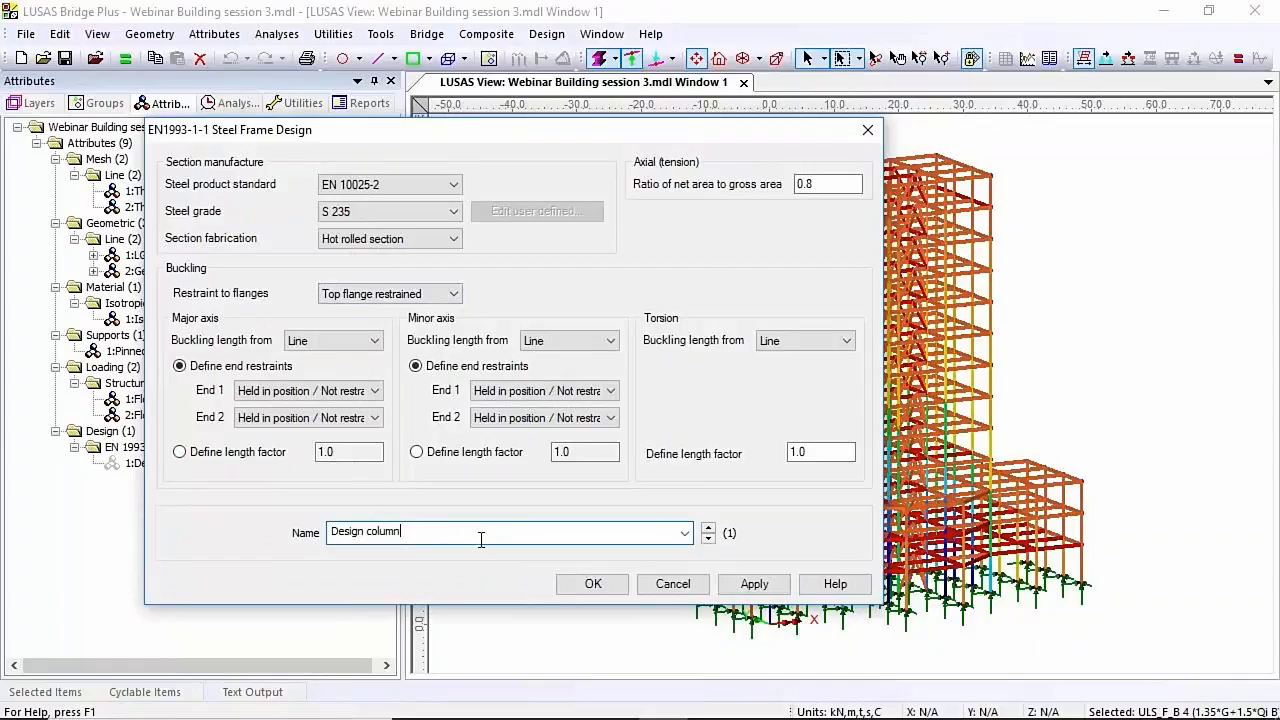
key("BackSpace")
key("BackSpace")
key("BackSpace")
key("BackSpace")
key("BackSpace")
left_click(596, 585)
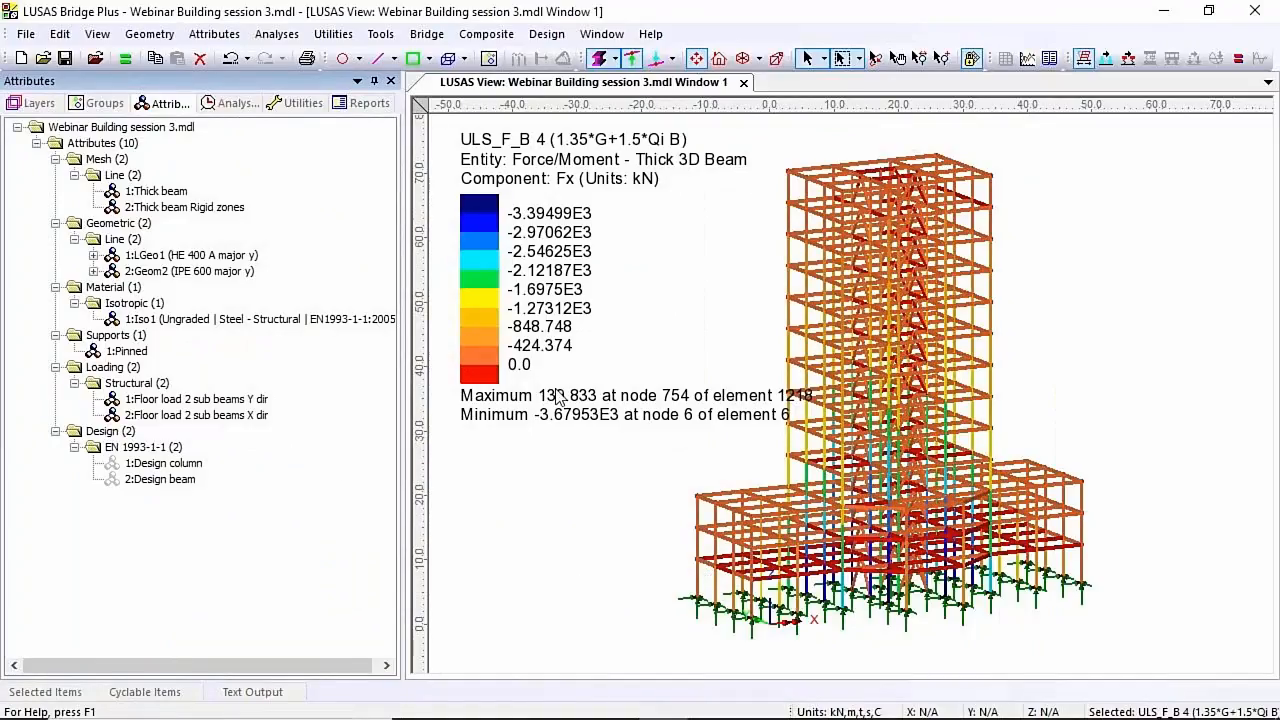
Assign the Design column attribute to all members that use the HE 400 A section
right_click(199, 260)
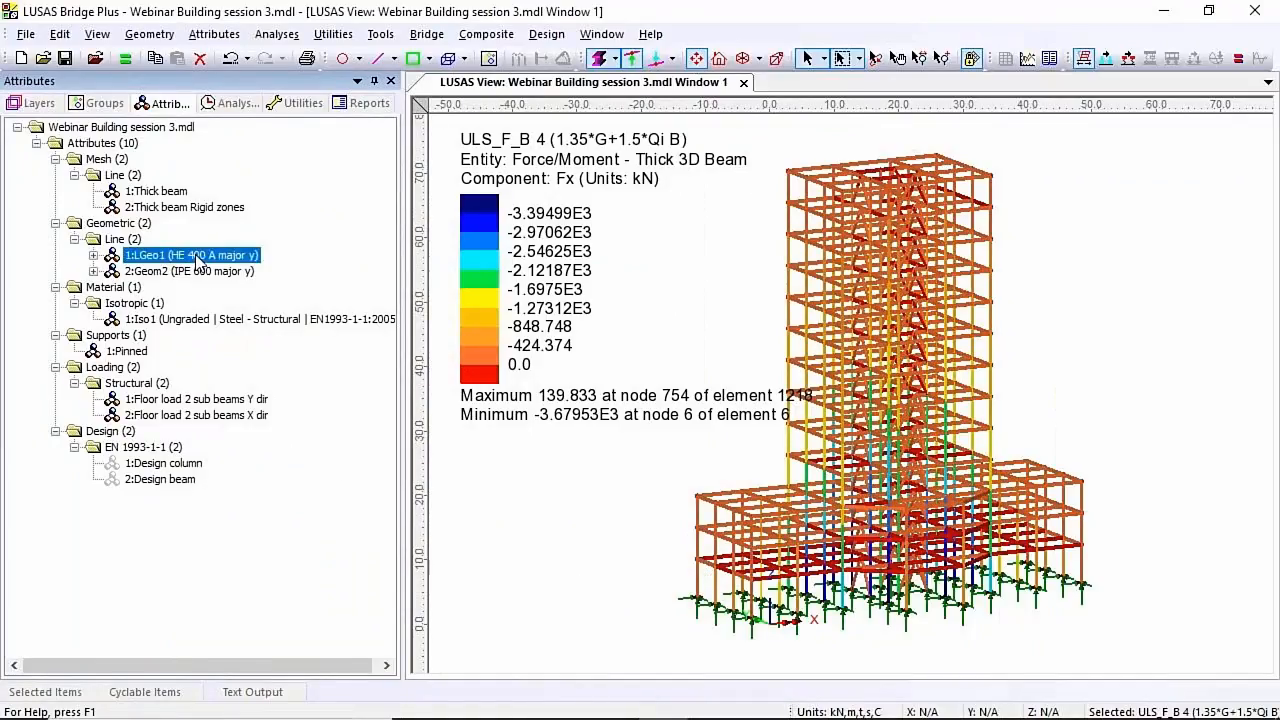
left_click(290, 488)
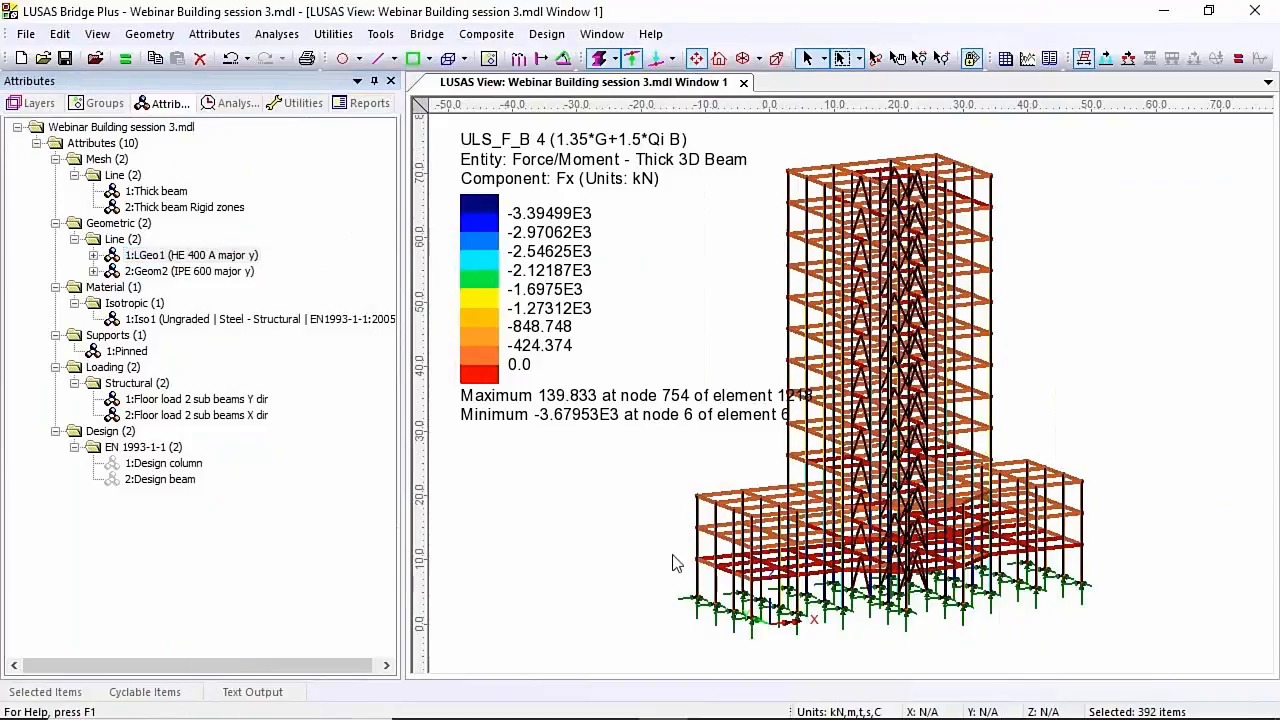
left_click_drag(188, 465, 561, 452)
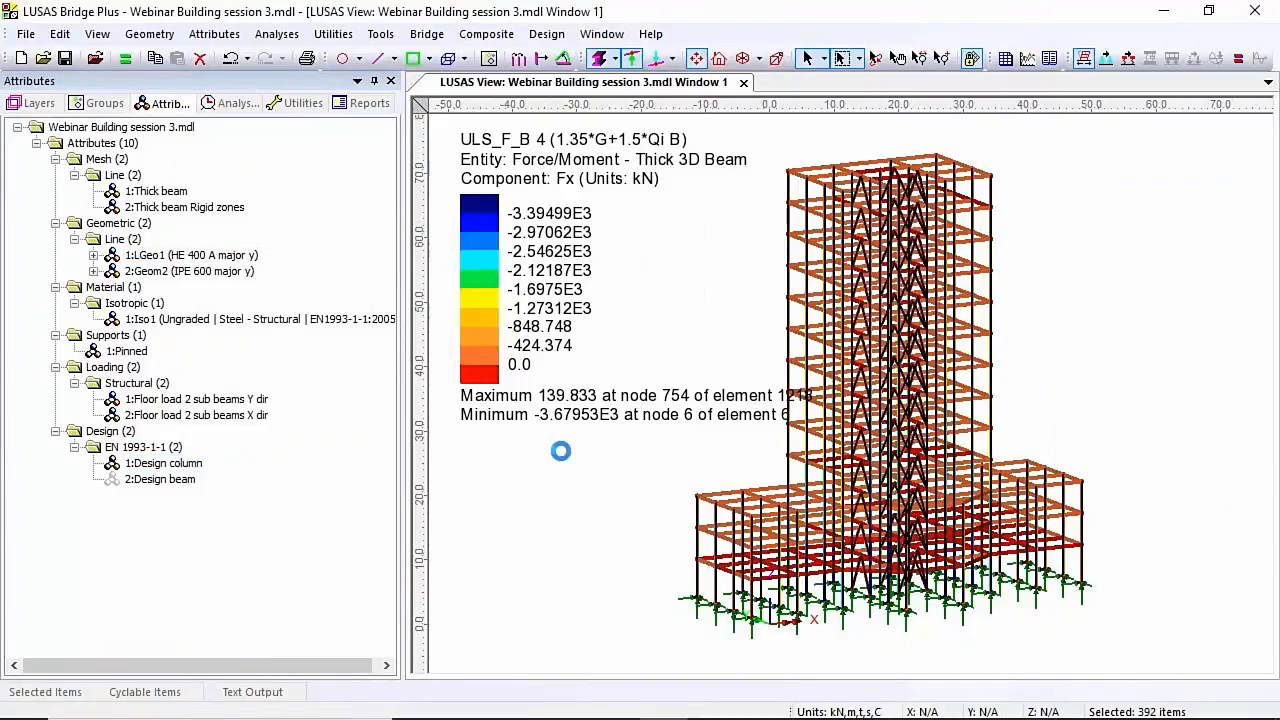
Select only the members that use the IPE 600 section and assign the Design beam attribute to them
left_click(196, 272)
right_click(196, 277)
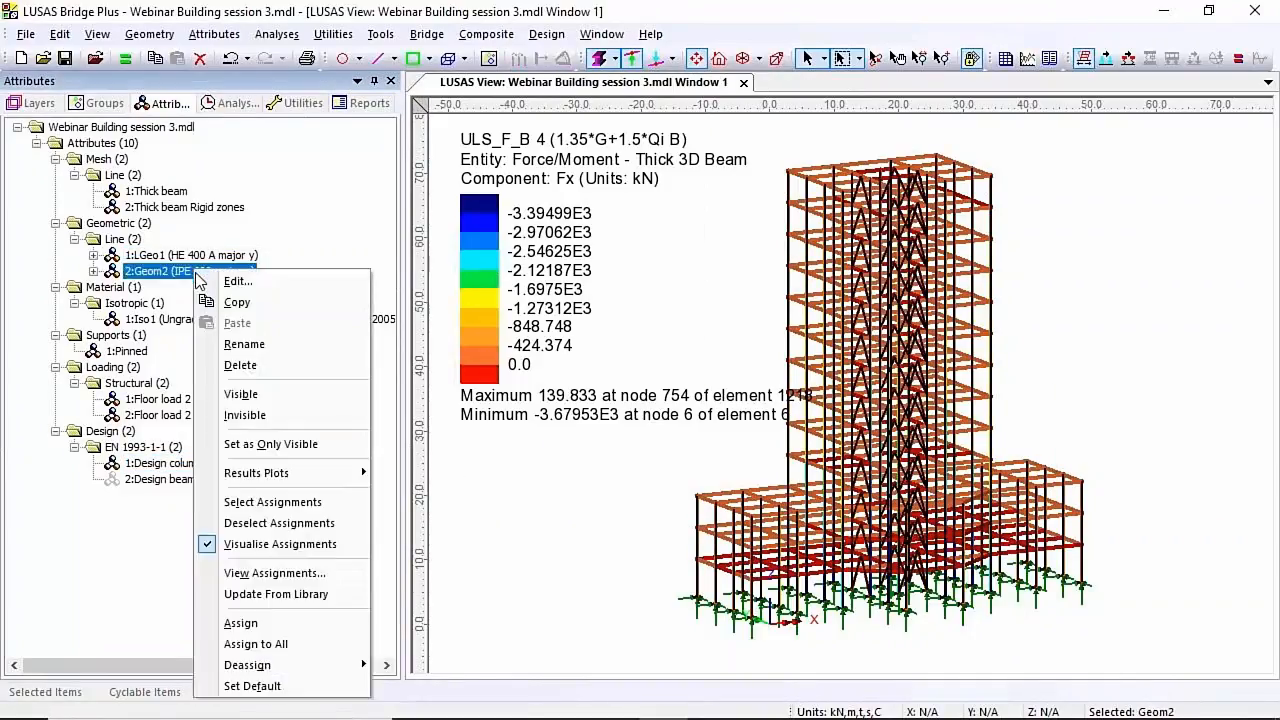
left_click(290, 503)
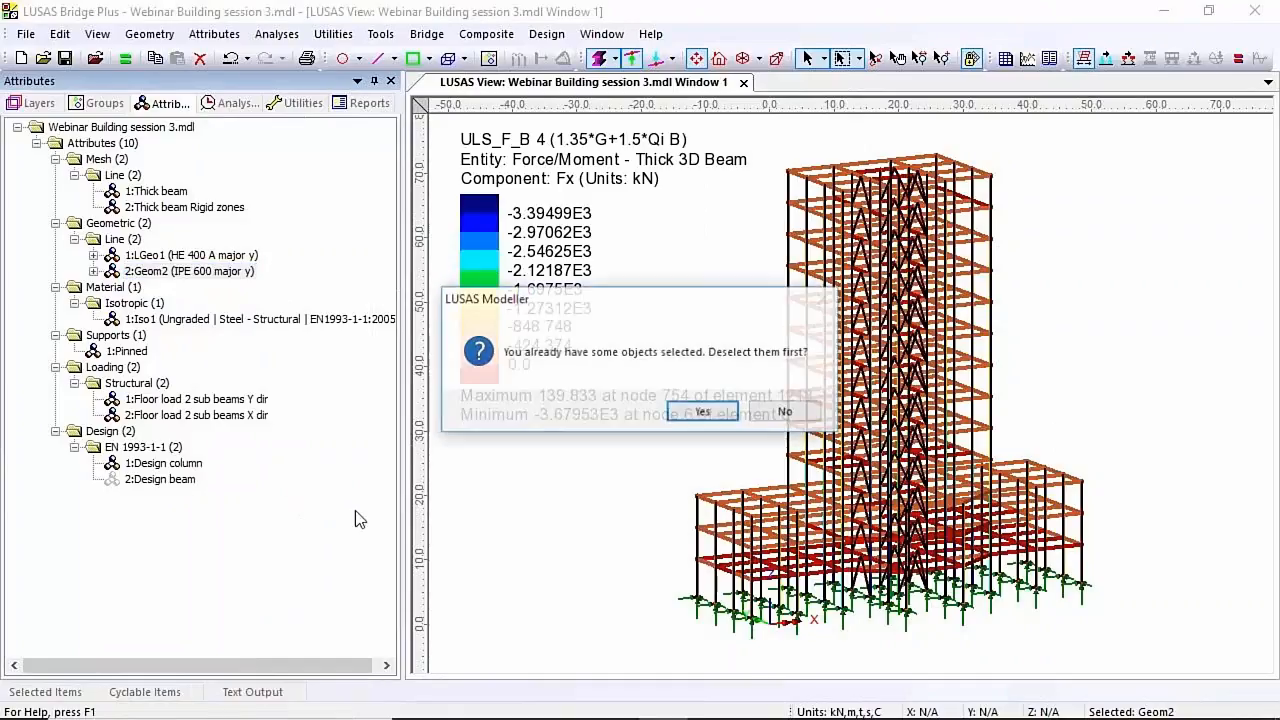
left_click(727, 419)
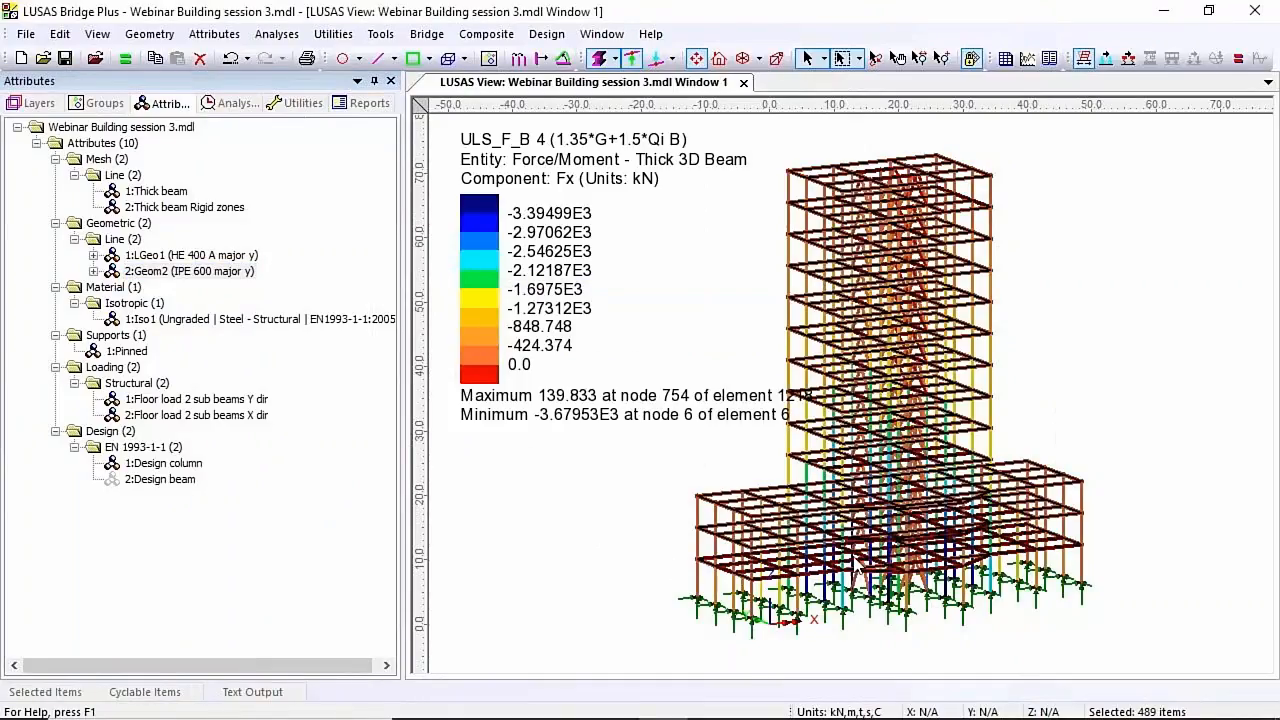
left_click_drag(167, 489, 580, 498)
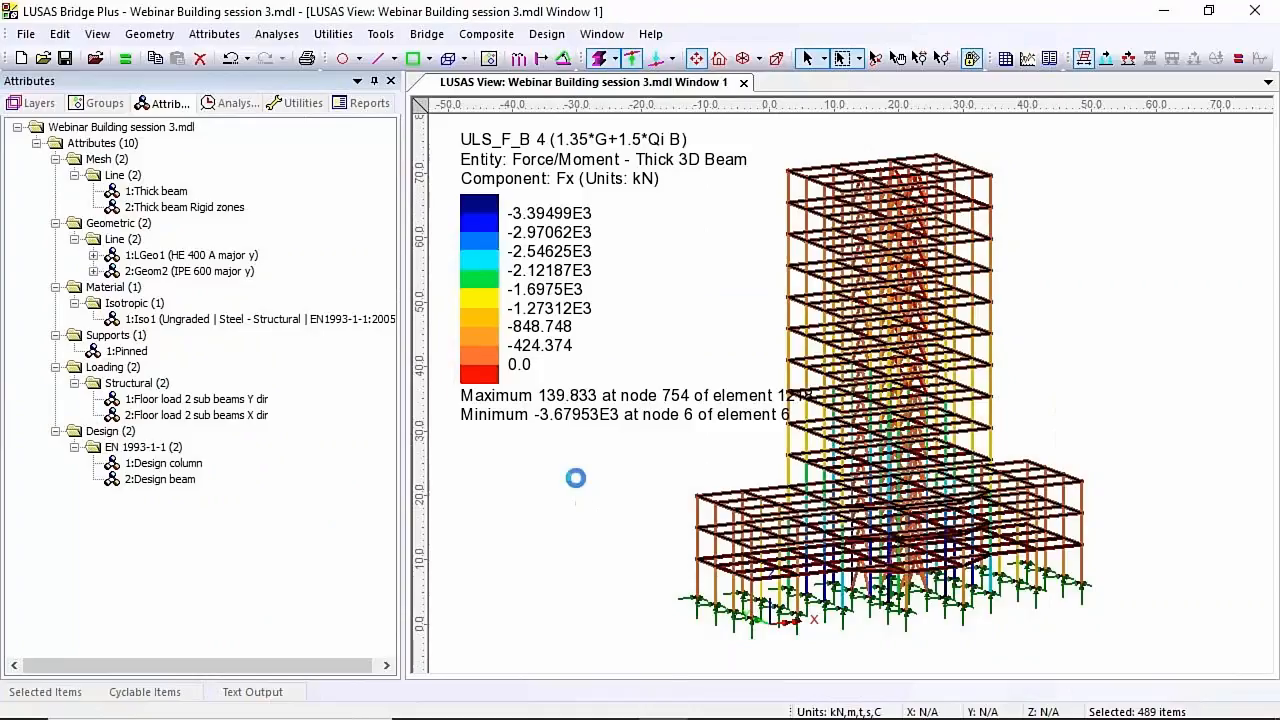
Set the contour results to the Steel Frame - EN 1993-1-1 entity with the compression utilisation component Util(Fx_c)
left_click(28, 105)
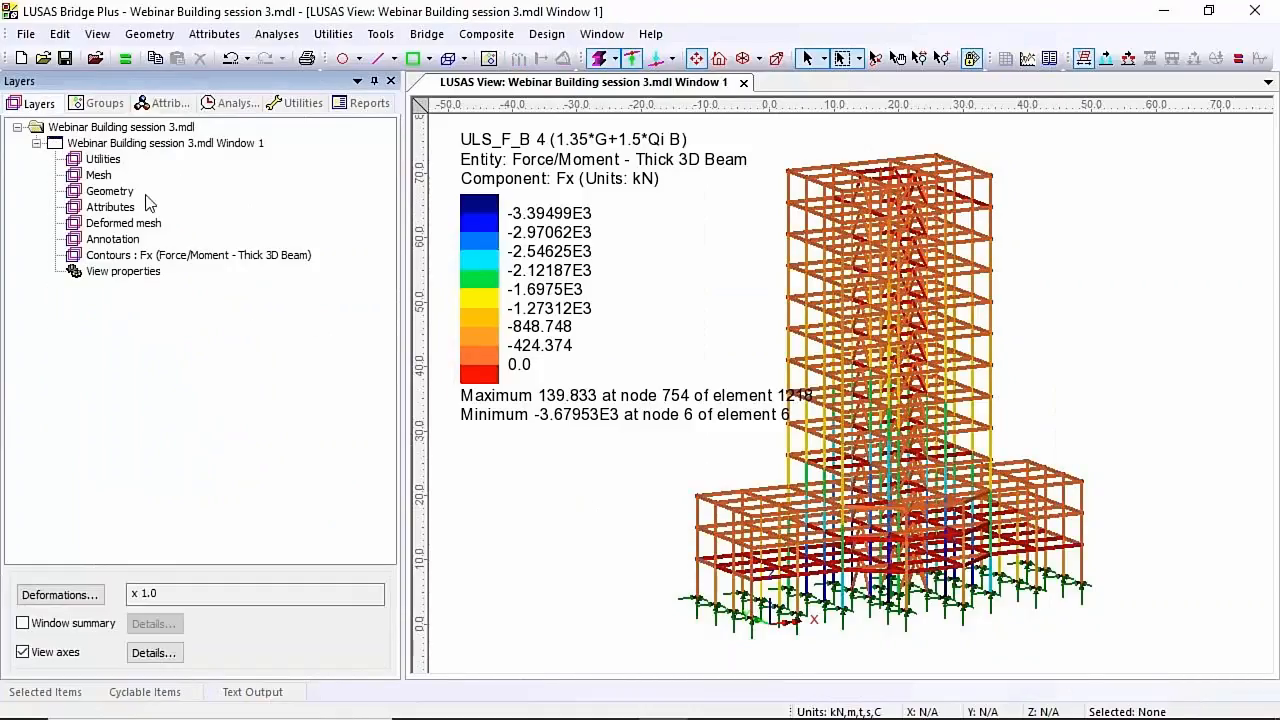
double_click(147, 255)
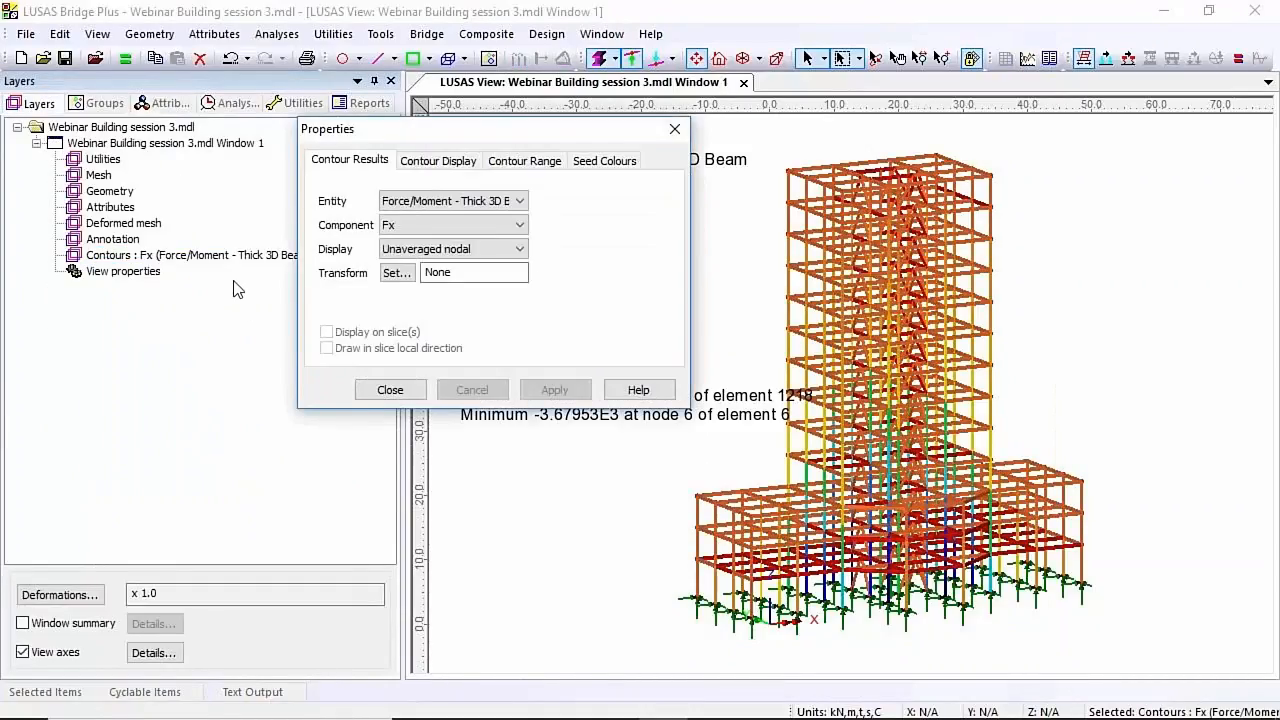
left_click(520, 201)
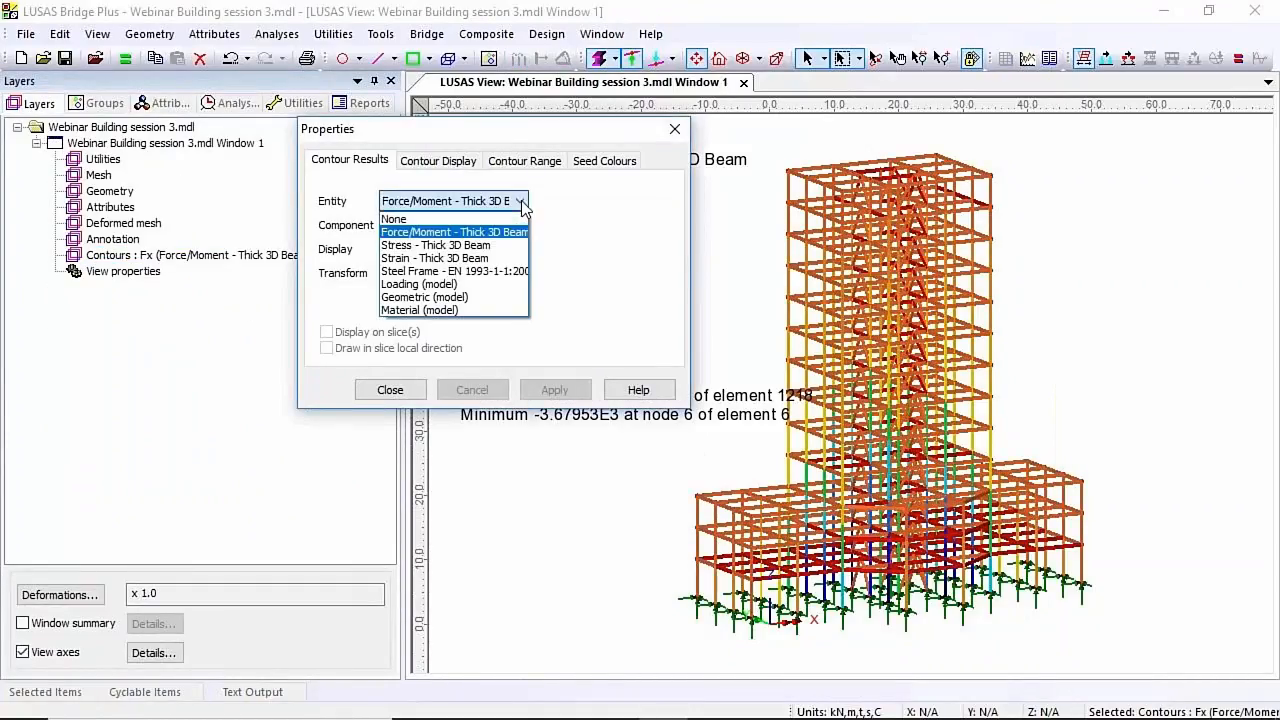
left_click(527, 277)
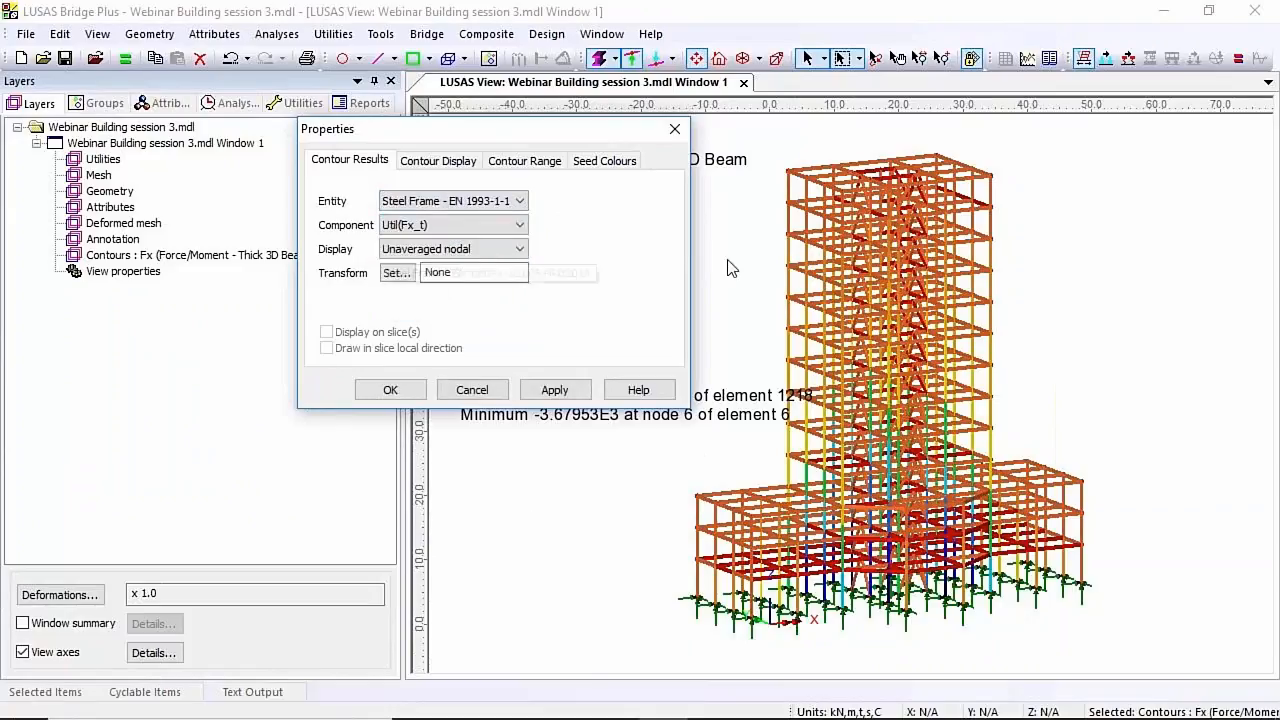
left_click(520, 226)
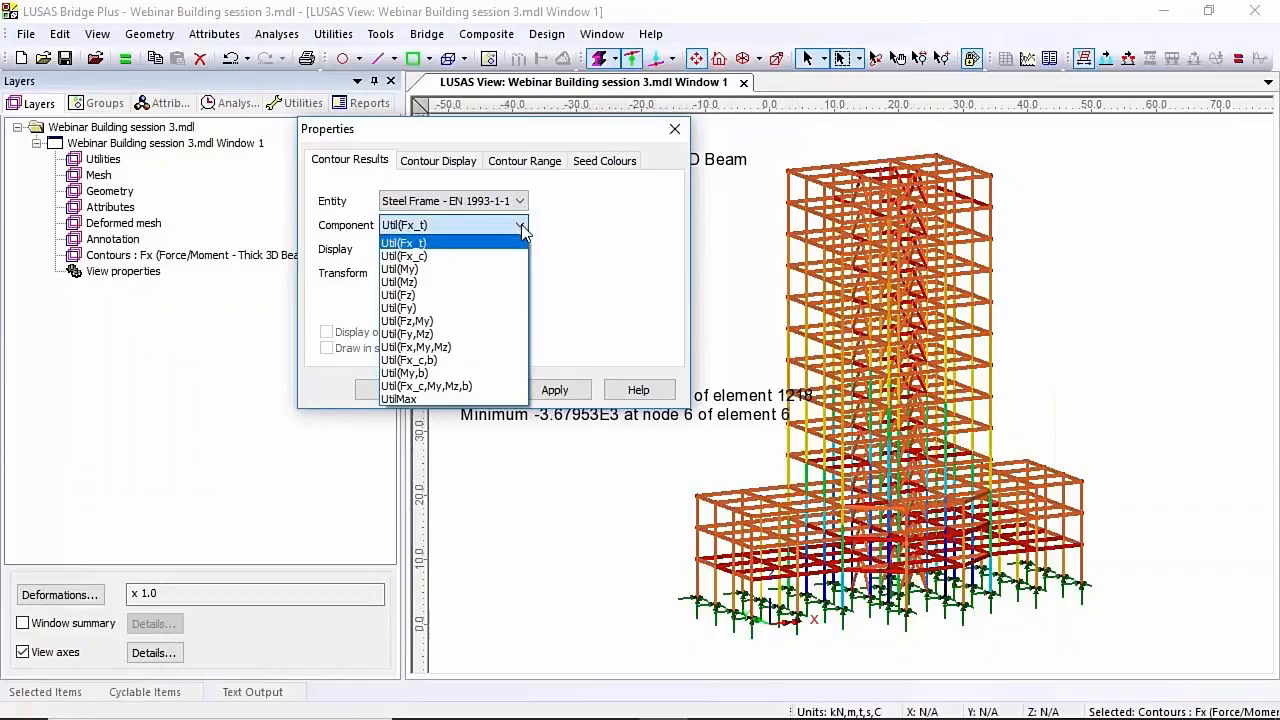
left_click(500, 256)
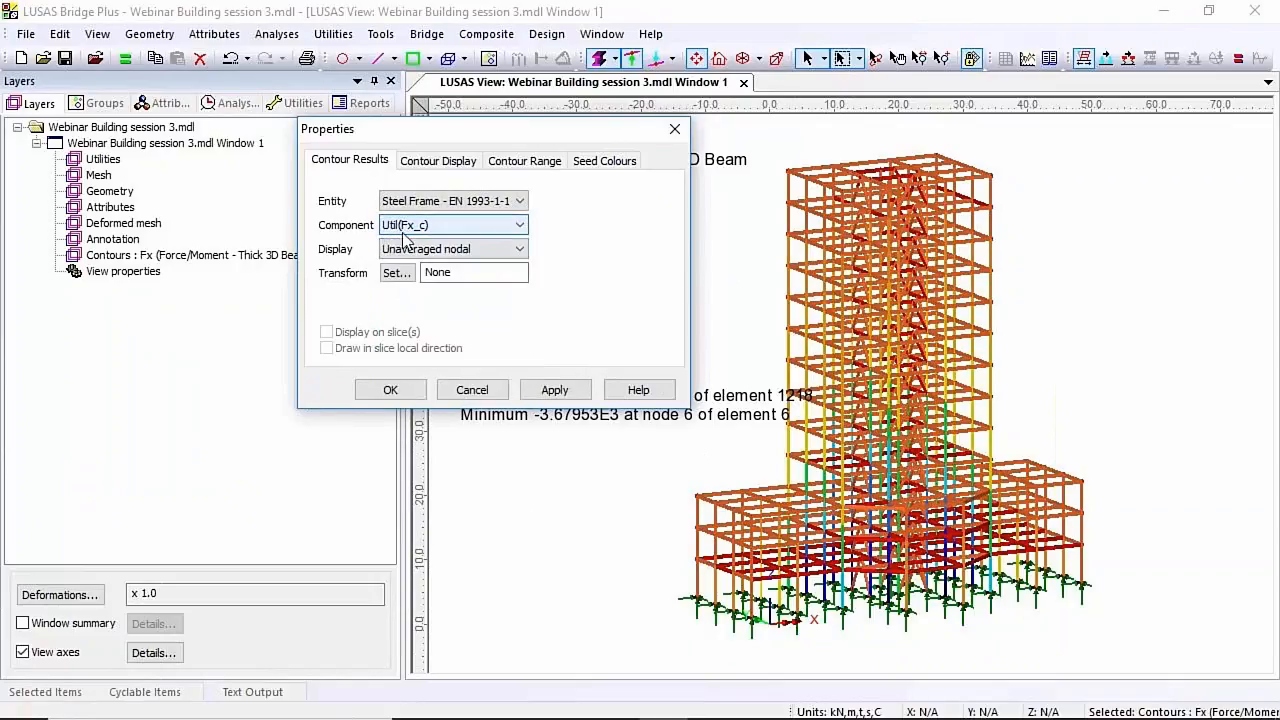
left_click(414, 390)
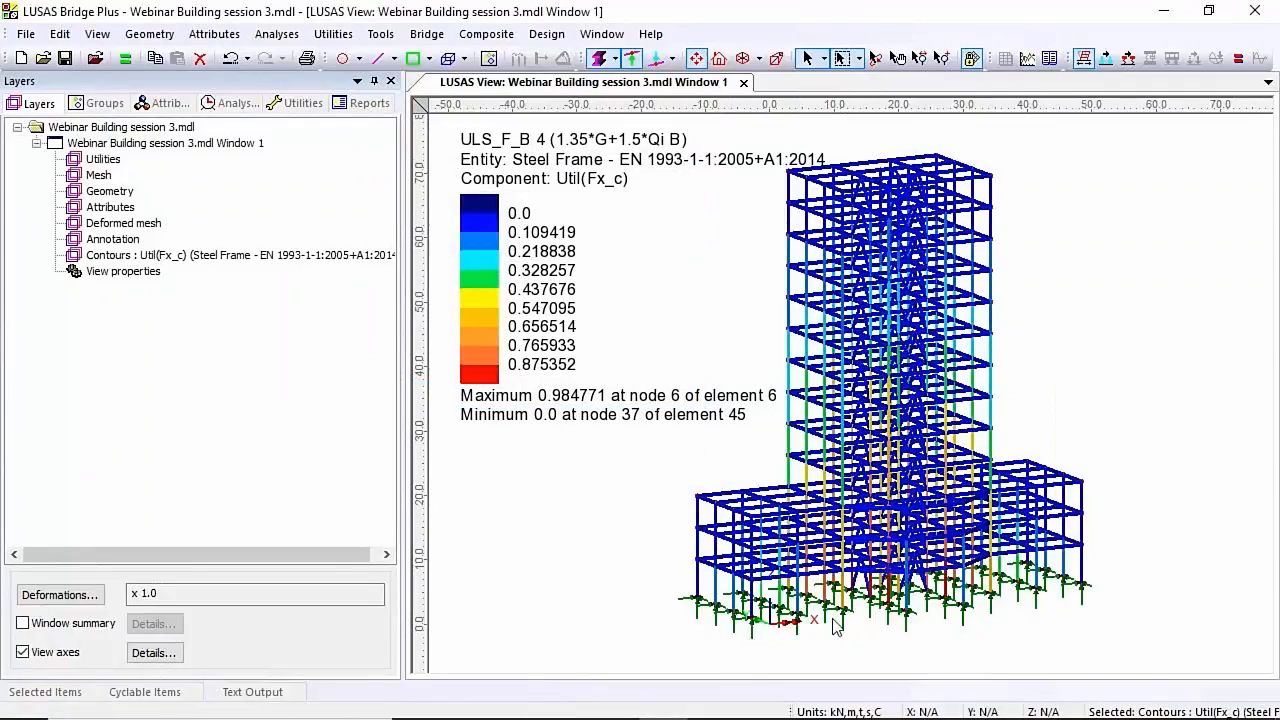
Select the highly utilised ground-storey column Line 3 and open its steel frame design report to read the compression check
left_click(941, 58)
left_click_drag(922, 620, 845, 540)
left_click(807, 58)
left_click(815, 66)
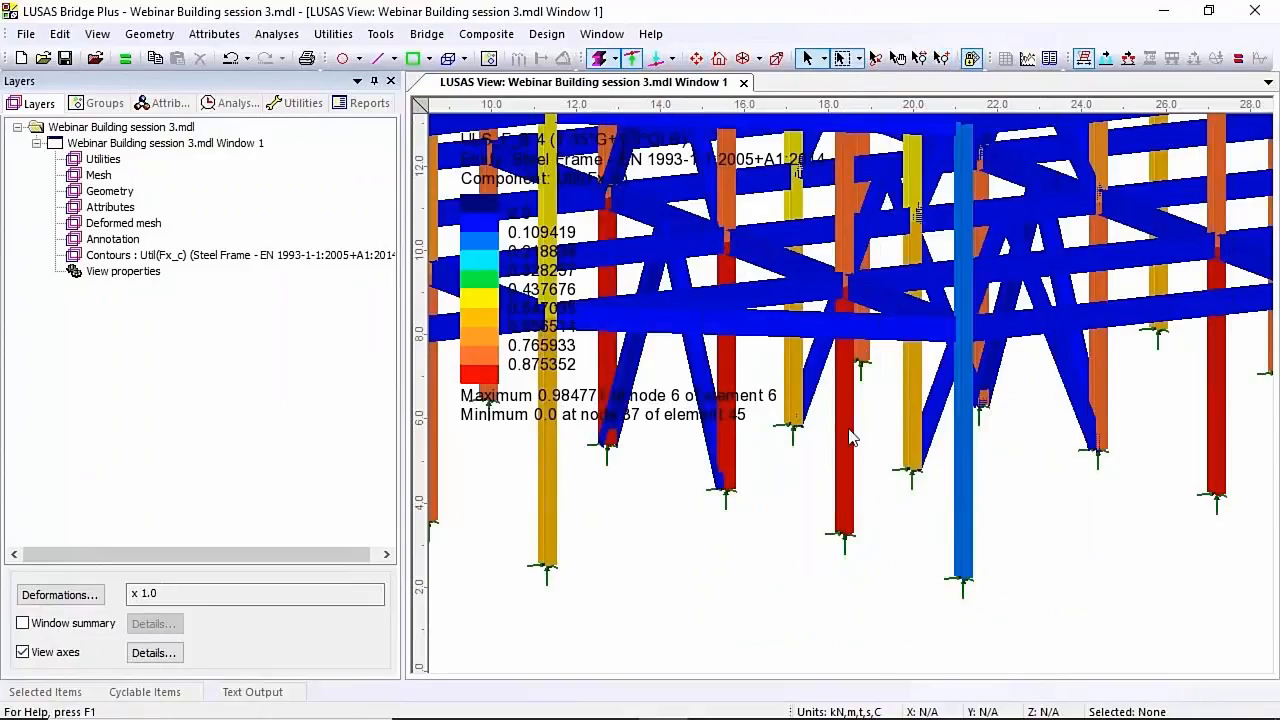
left_click(846, 436)
left_click(547, 34)
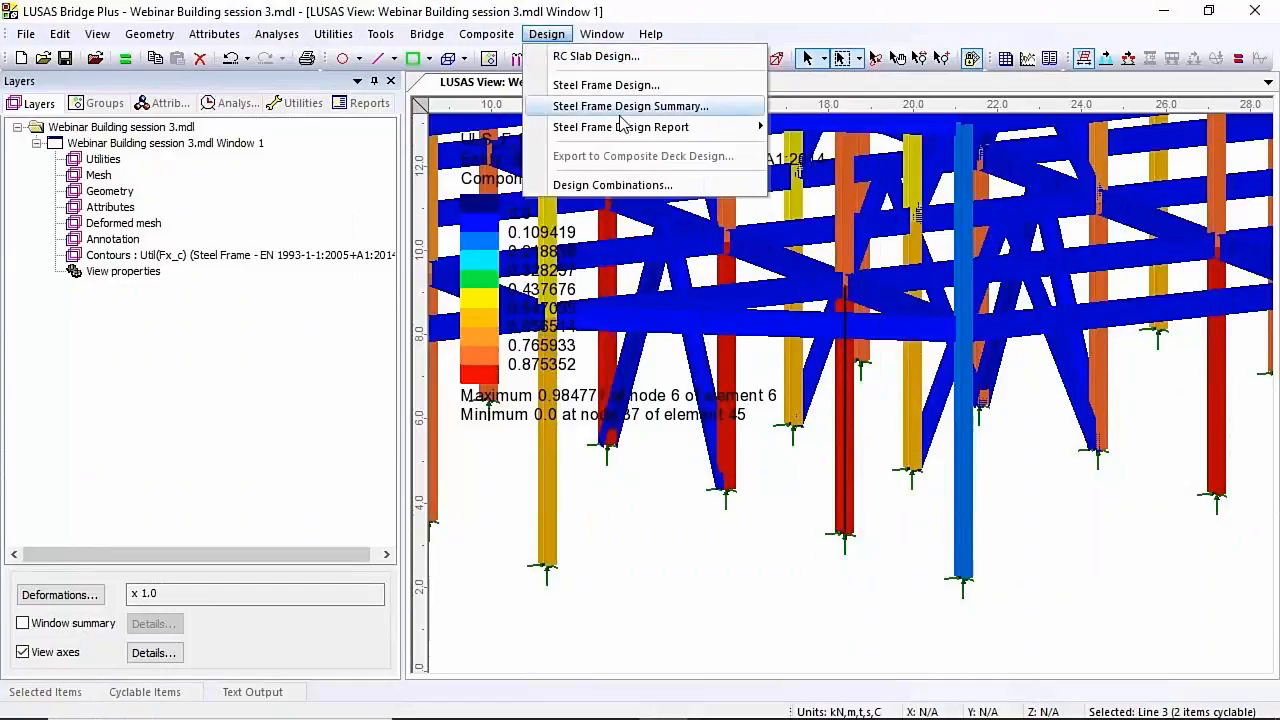
mouse_move(643, 131)
left_click(845, 128)
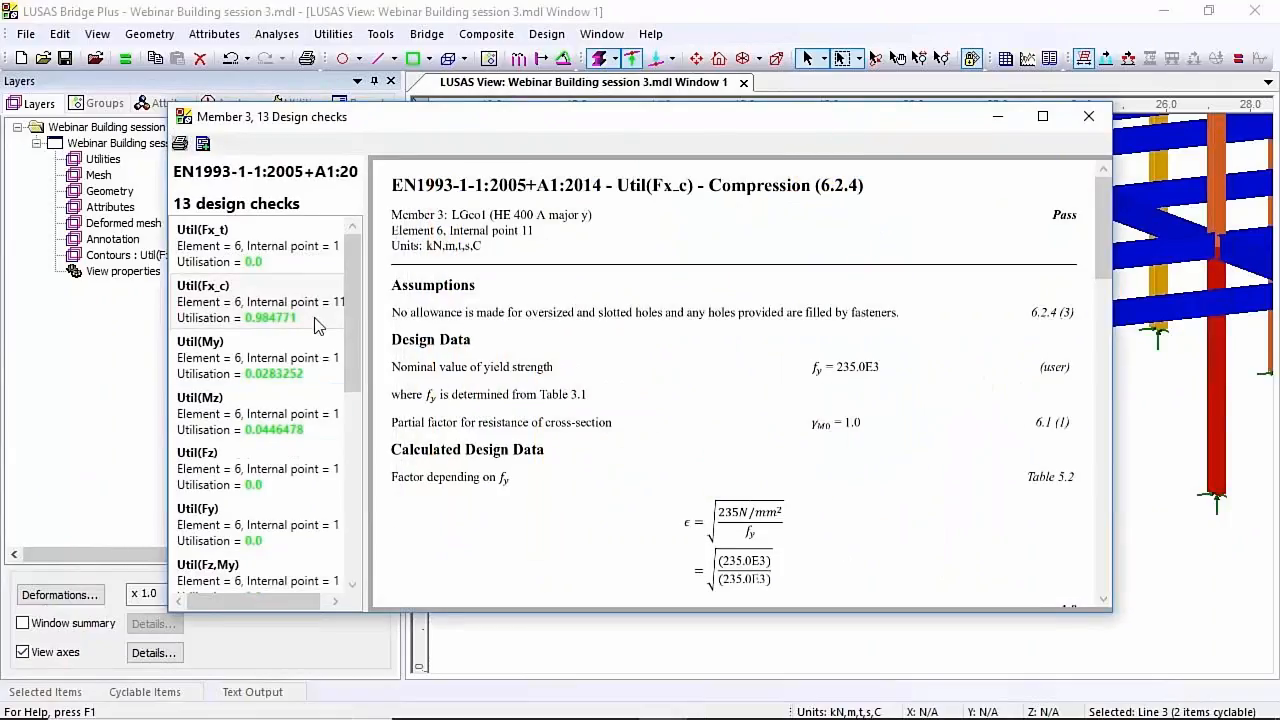
mouse_move(1103, 235)
left_mouse_down()
mouse_move(1096, 492)
mouse_move(1116, 557)
mouse_move(1104, 220)
left_mouse_up()
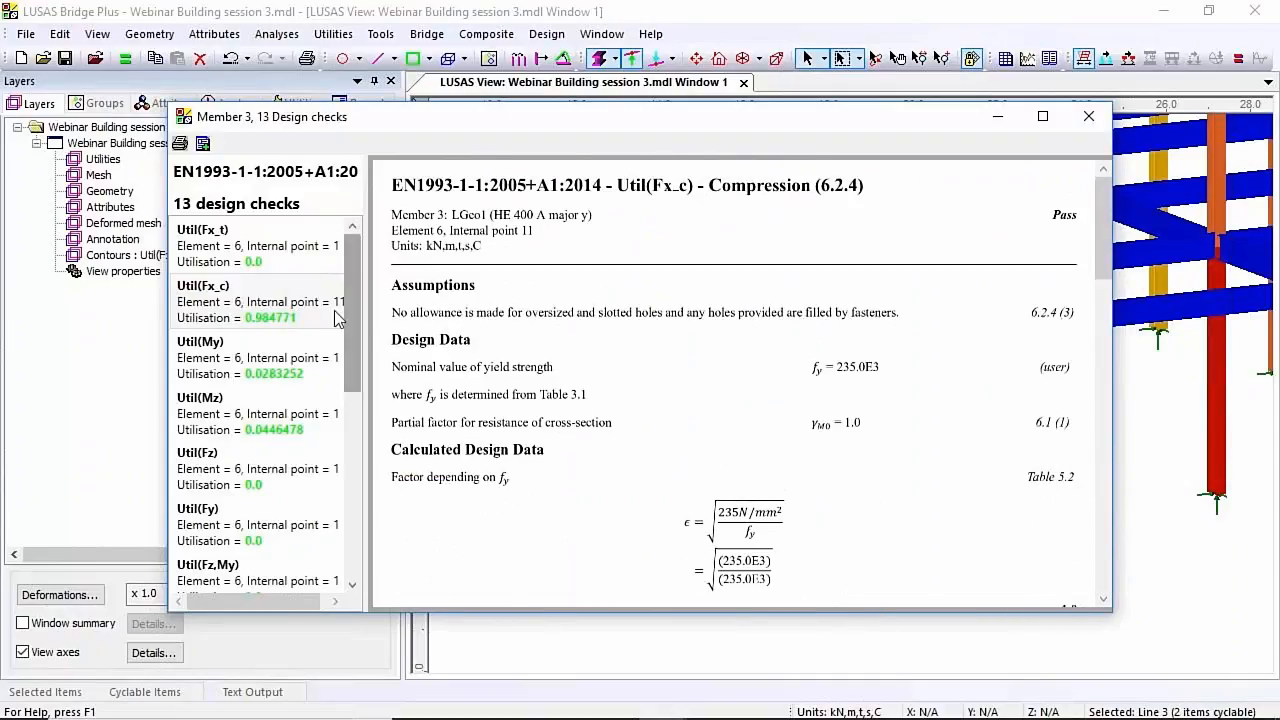
Review the column's Util(Fx_c,b) buckling in compression check, close the report and restore the full building view
left_click_drag(351, 296, 358, 493)
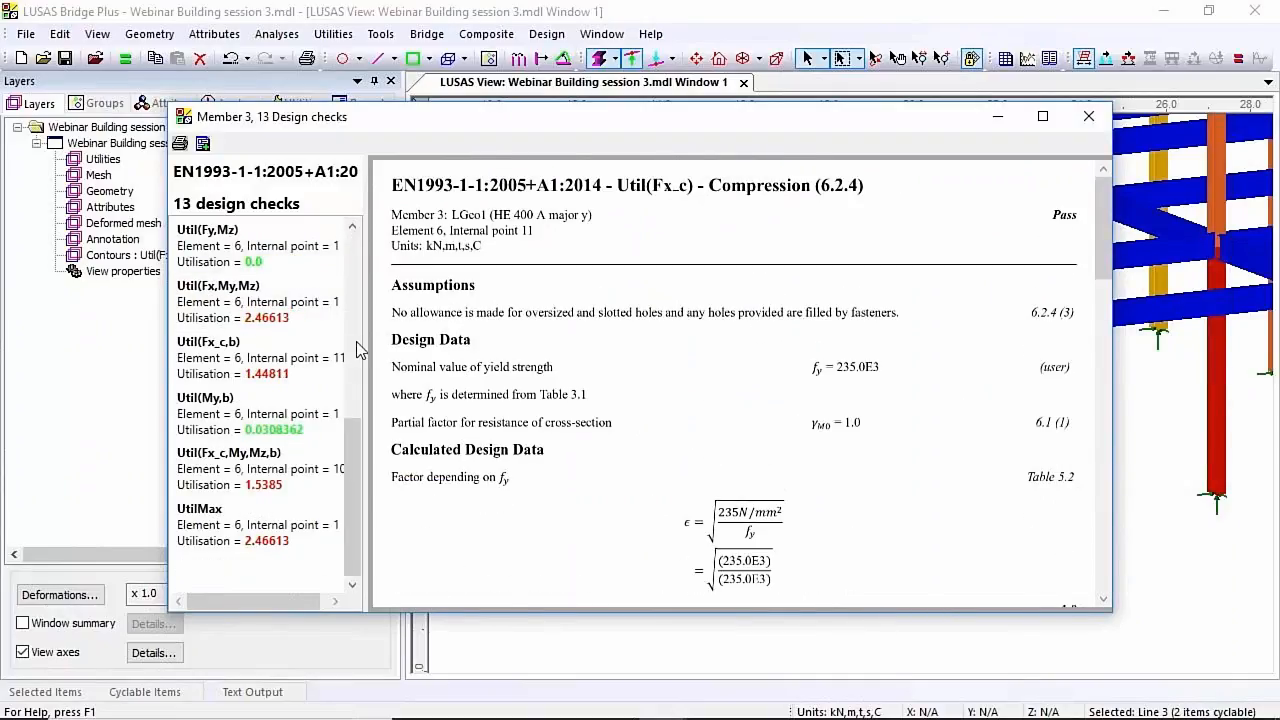
left_click(245, 362)
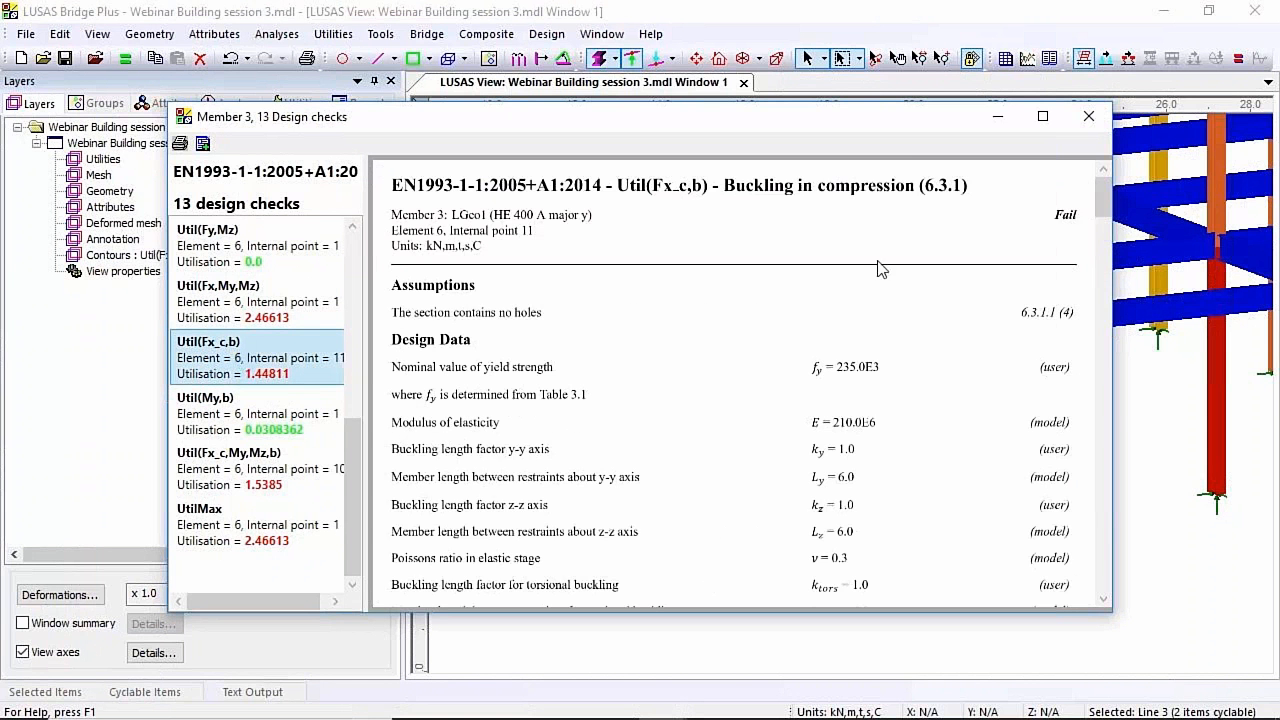
mouse_move(1103, 200)
left_mouse_down()
mouse_move(1107, 447)
mouse_move(1103, 185)
left_mouse_up()
left_click(1089, 118)
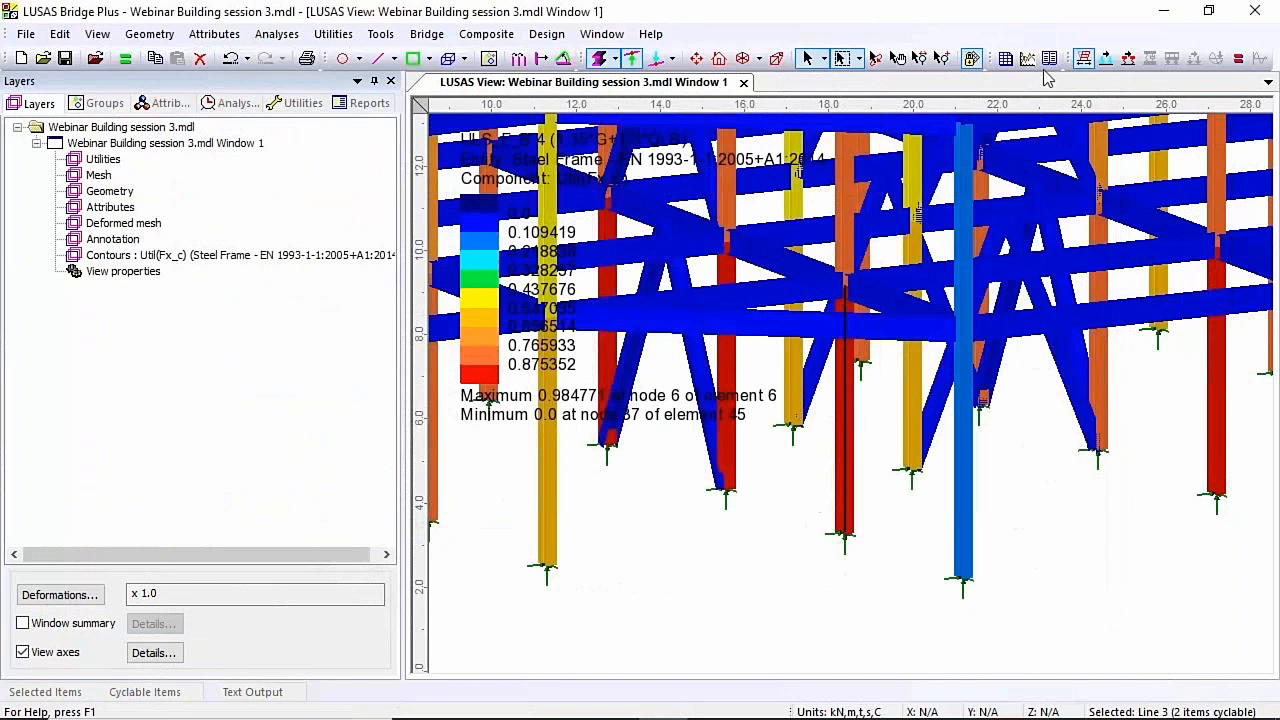
left_click(700, 59)
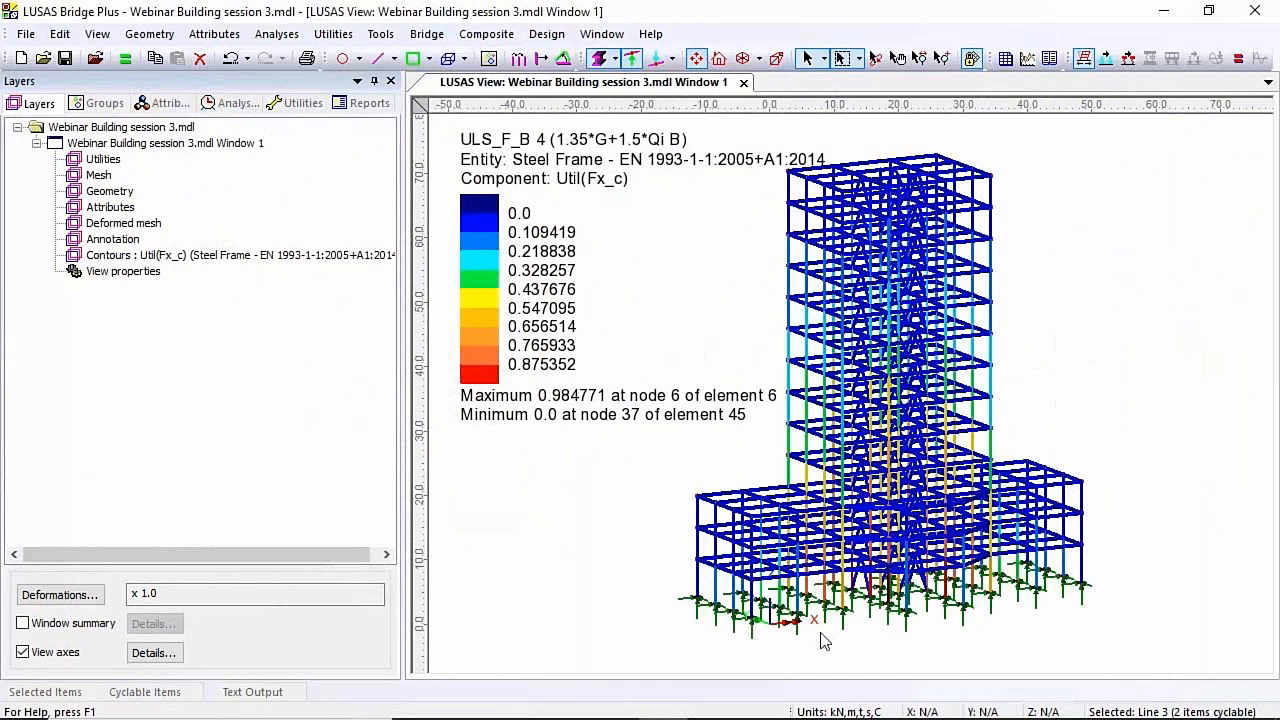
Change the steel frame contour component to UtilMax
left_click(164, 104)
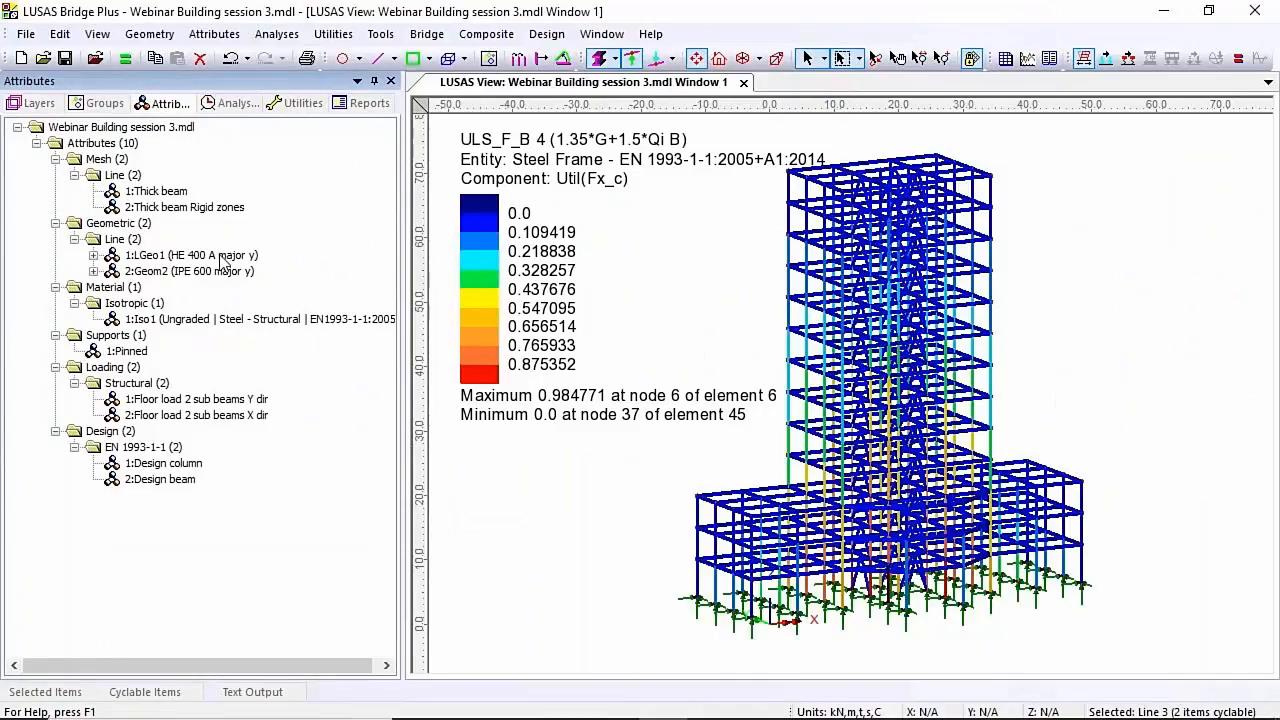
left_click(31, 105)
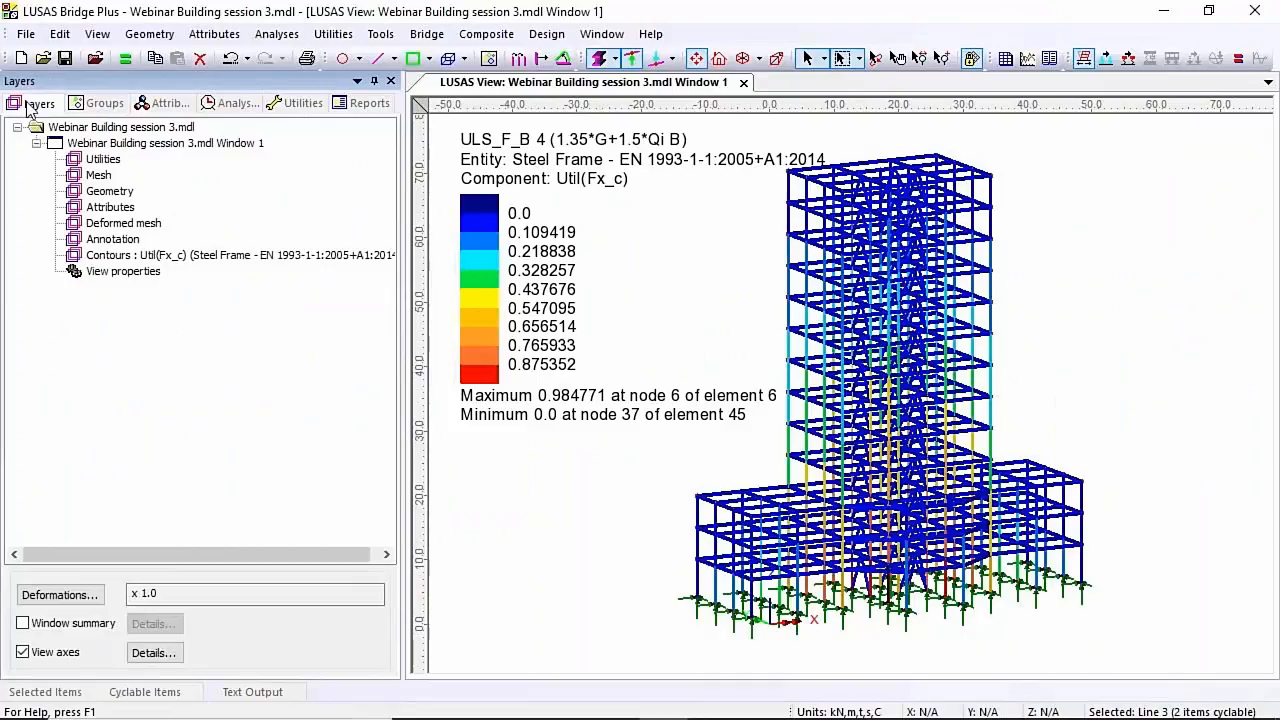
double_click(191, 258)
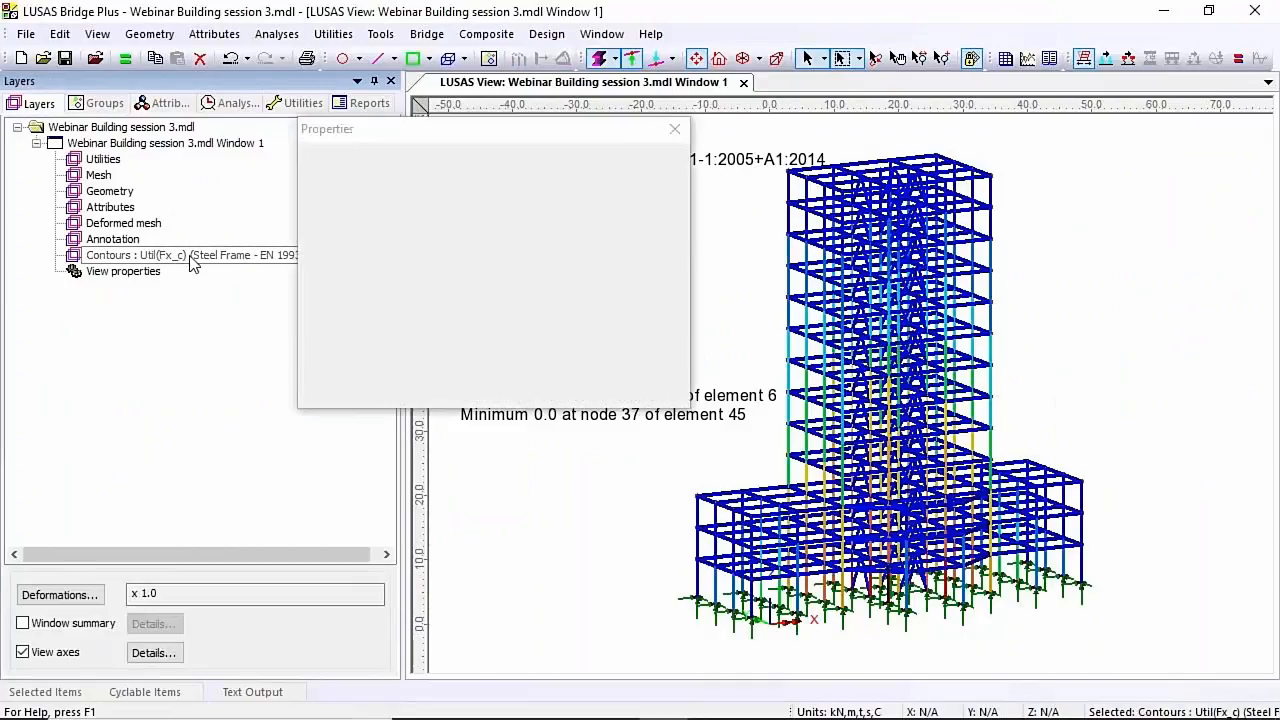
left_click(515, 225)
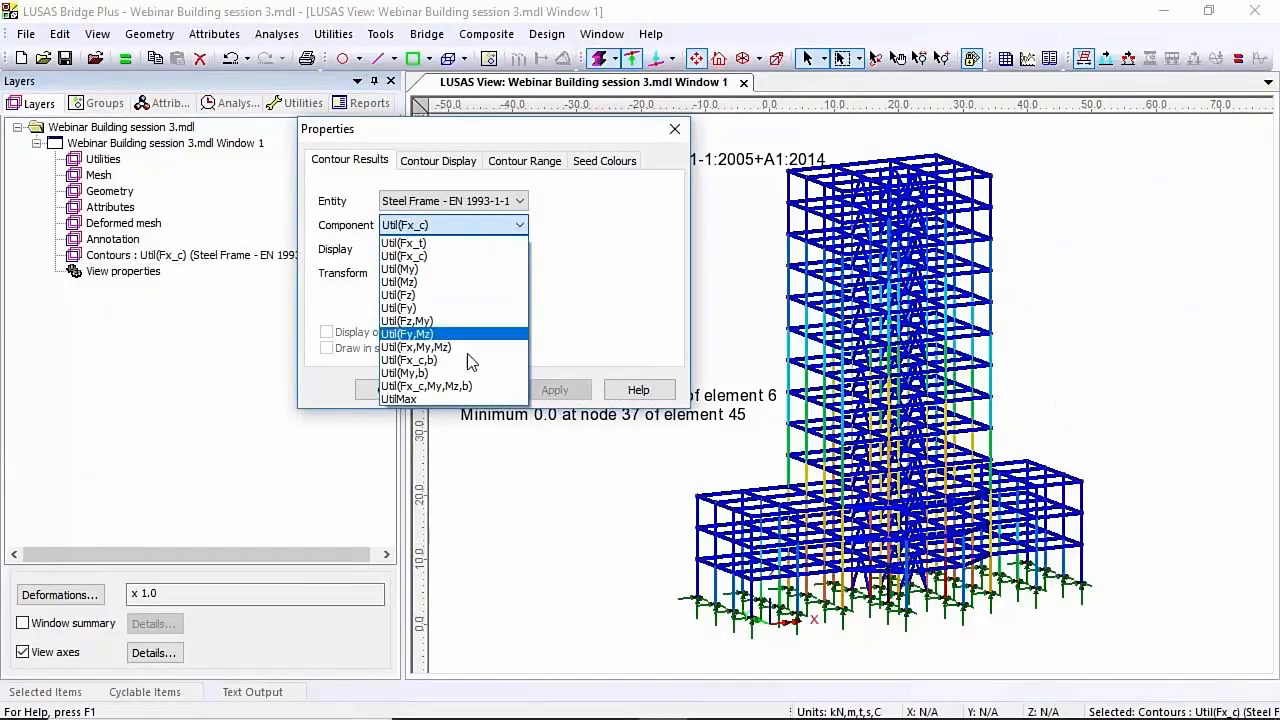
left_click(430, 398)
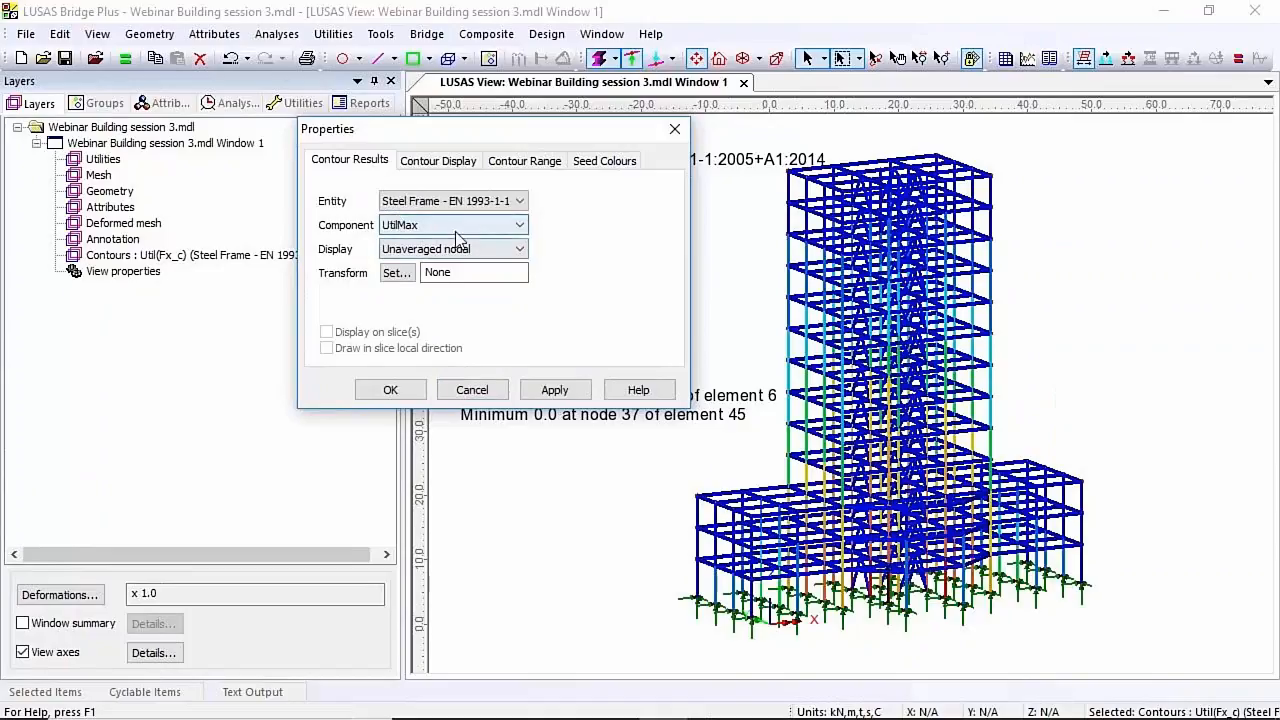
Limit the contour range to a maximum of 1 and apply the contour settings
left_click(526, 165)
left_click(342, 303)
key("Tab")
type("1")
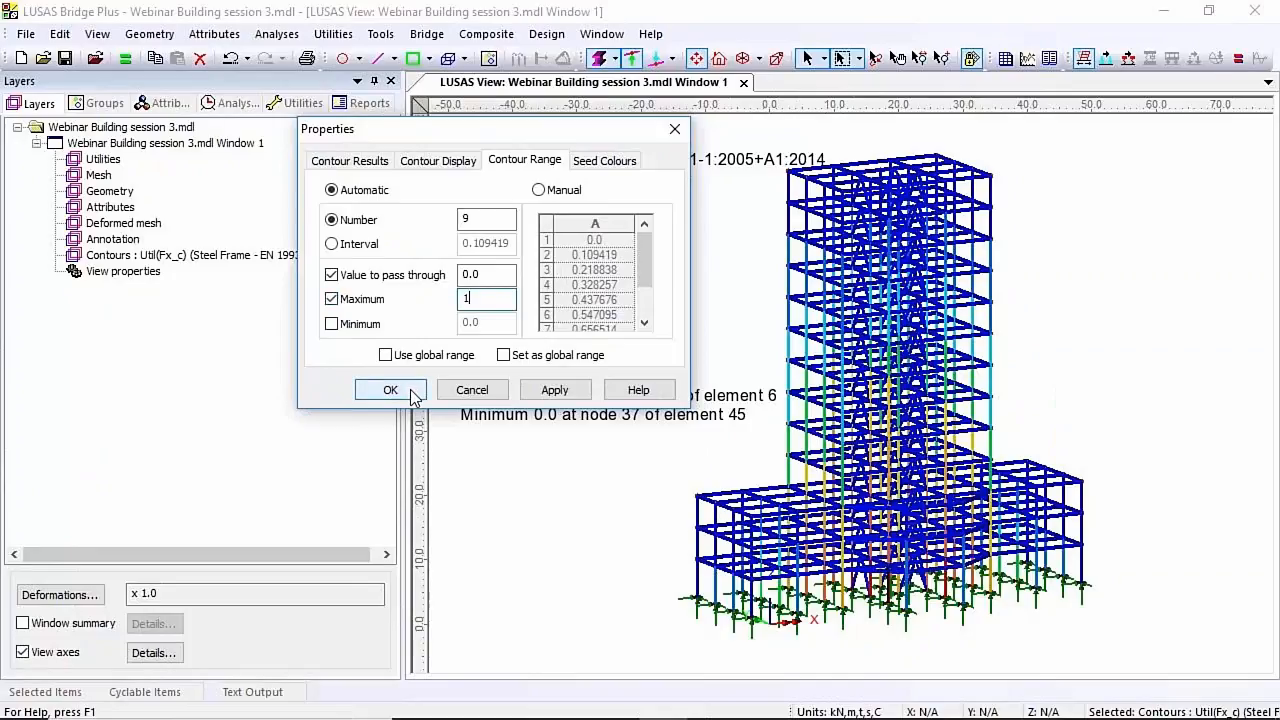
left_click(390, 390)
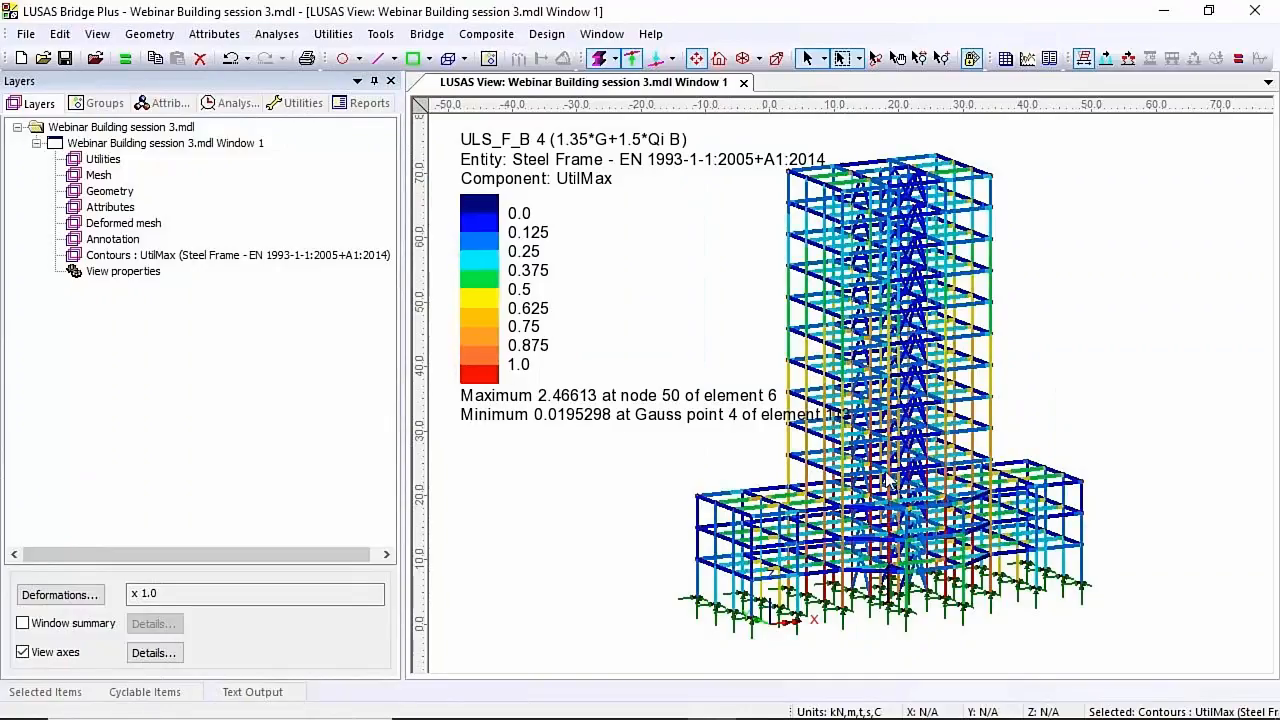
Inspect the overutilised lower-storey columns, and change the section of geometric attribute LGeo1 to HE 400 M
left_click(941, 58)
left_click_drag(829, 463, 986, 634)
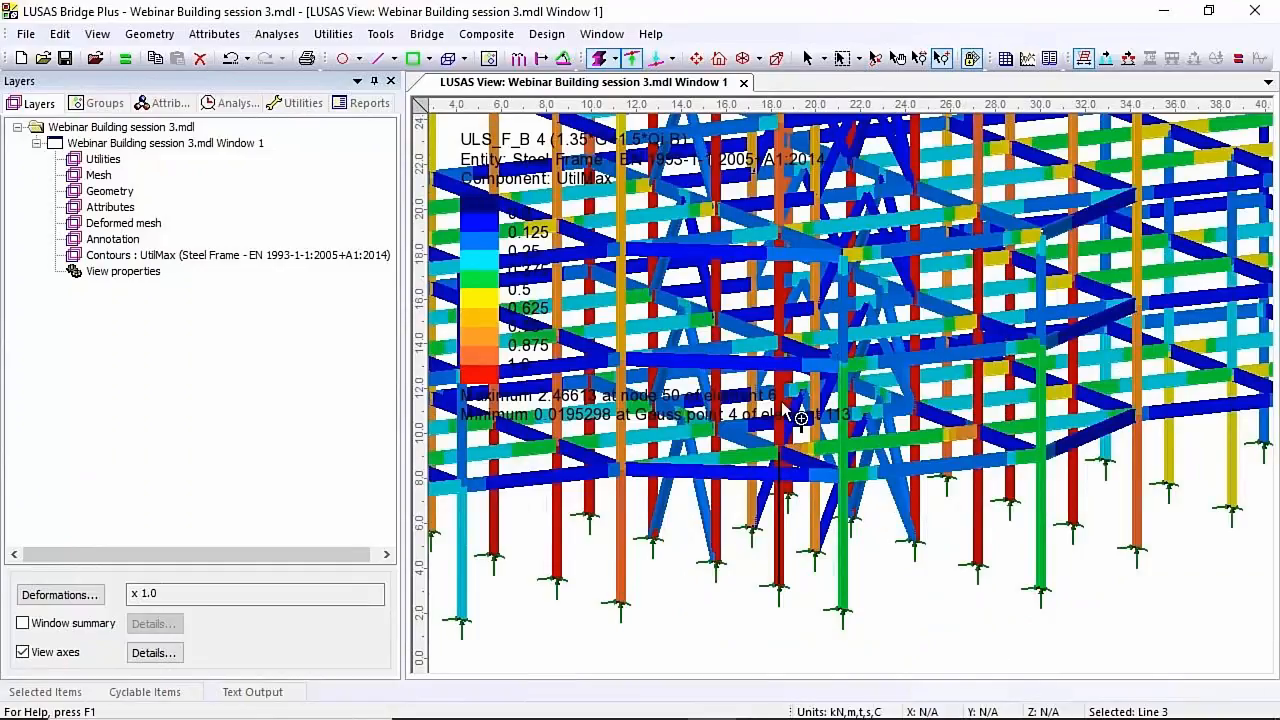
left_click(697, 58)
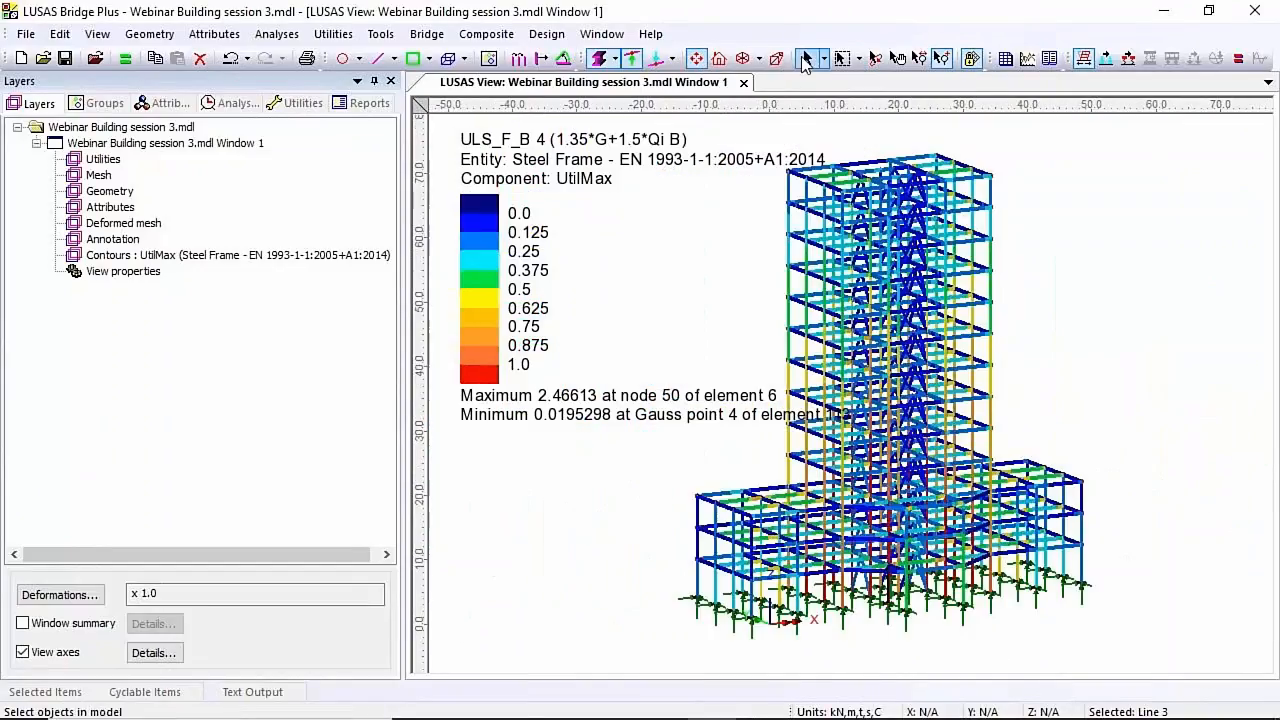
left_click(172, 104)
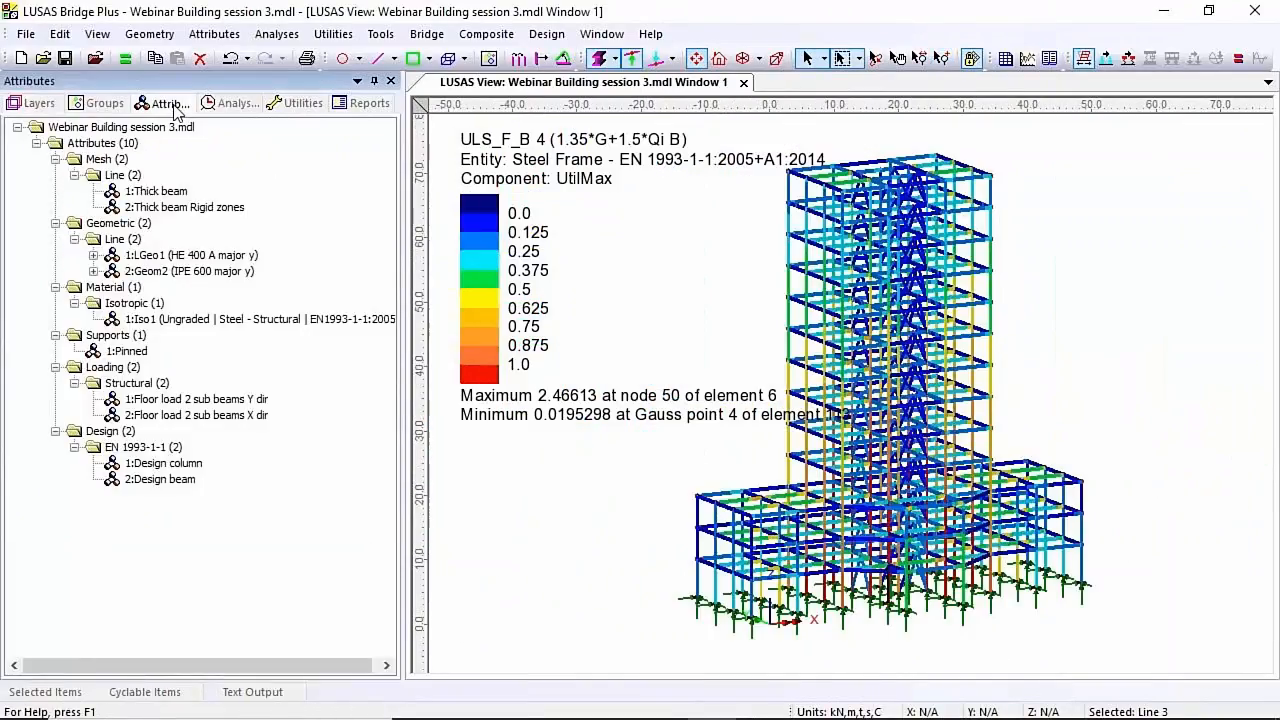
left_click(195, 256)
double_click(195, 256)
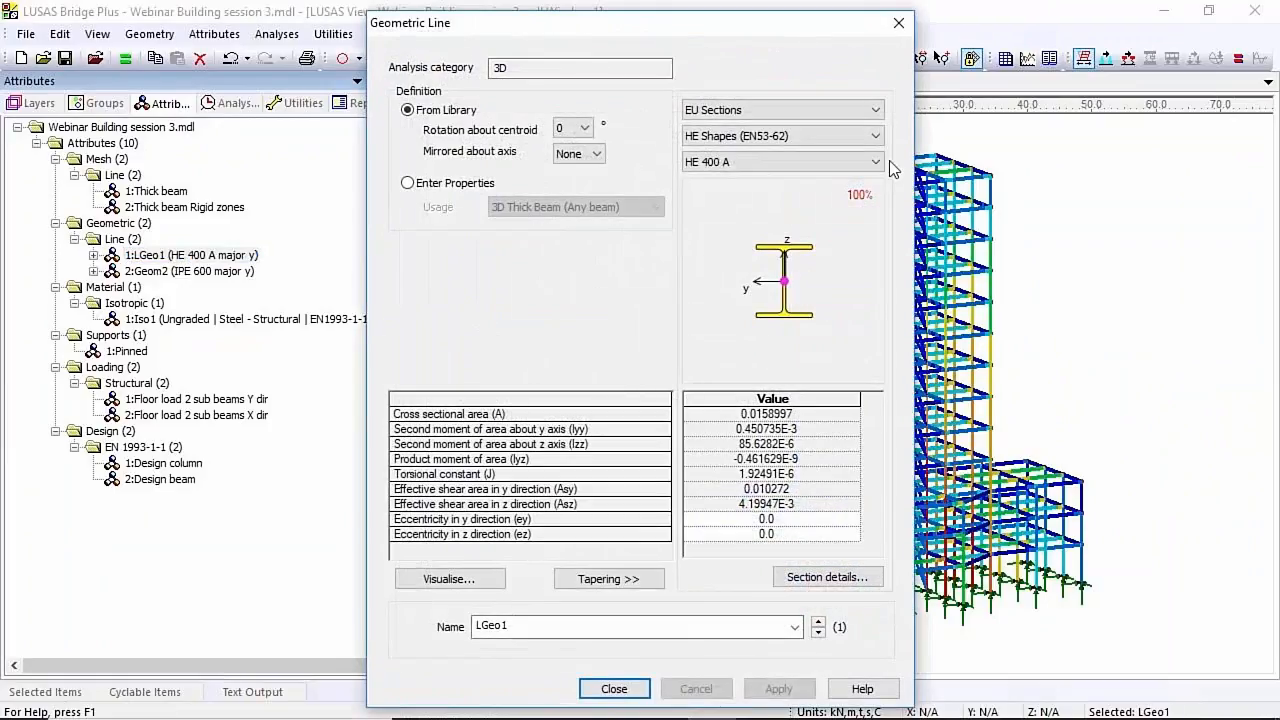
left_click(875, 163)
left_click(785, 216)
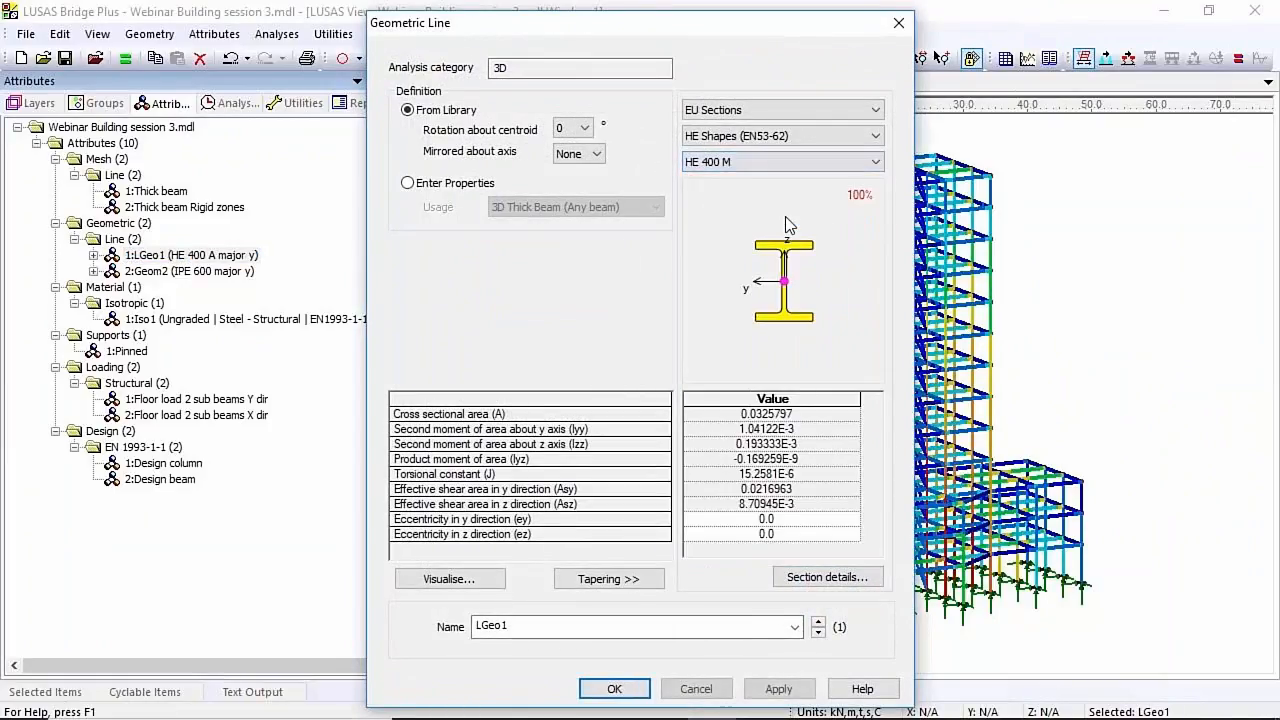
left_click(631, 692)
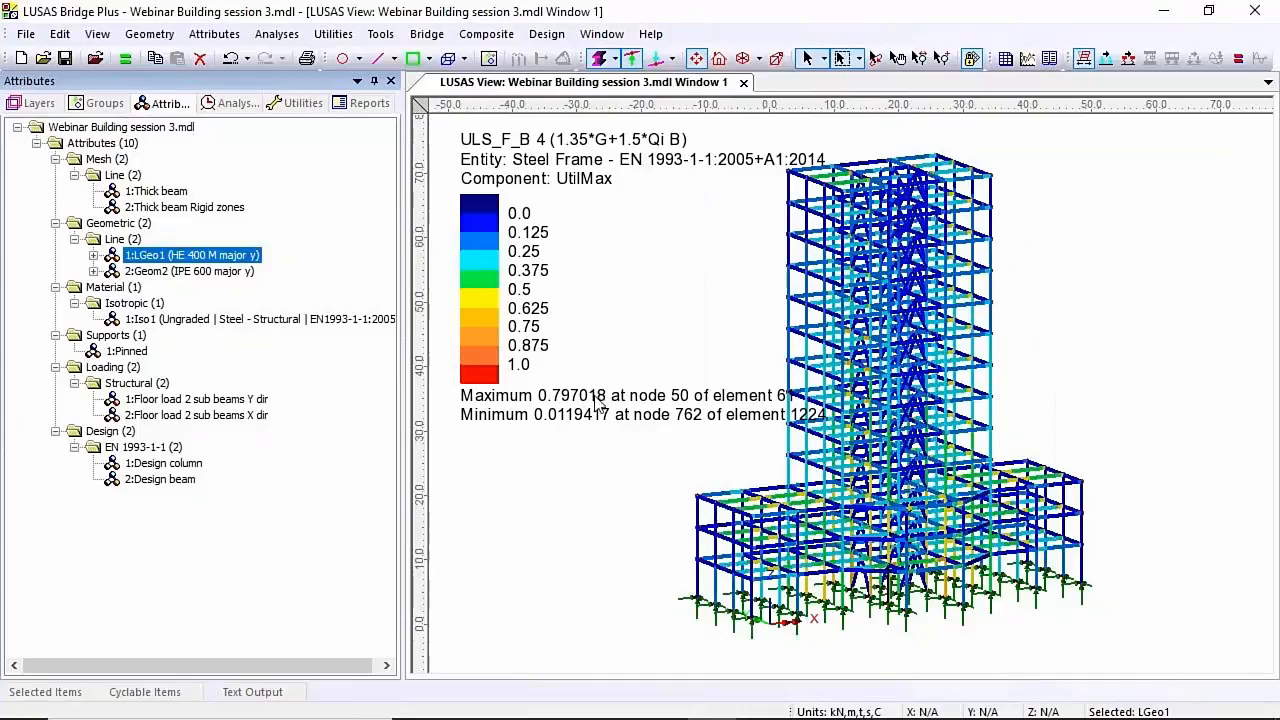
Re-solve the out-of-date analysis with the new column section
left_click(125, 58)
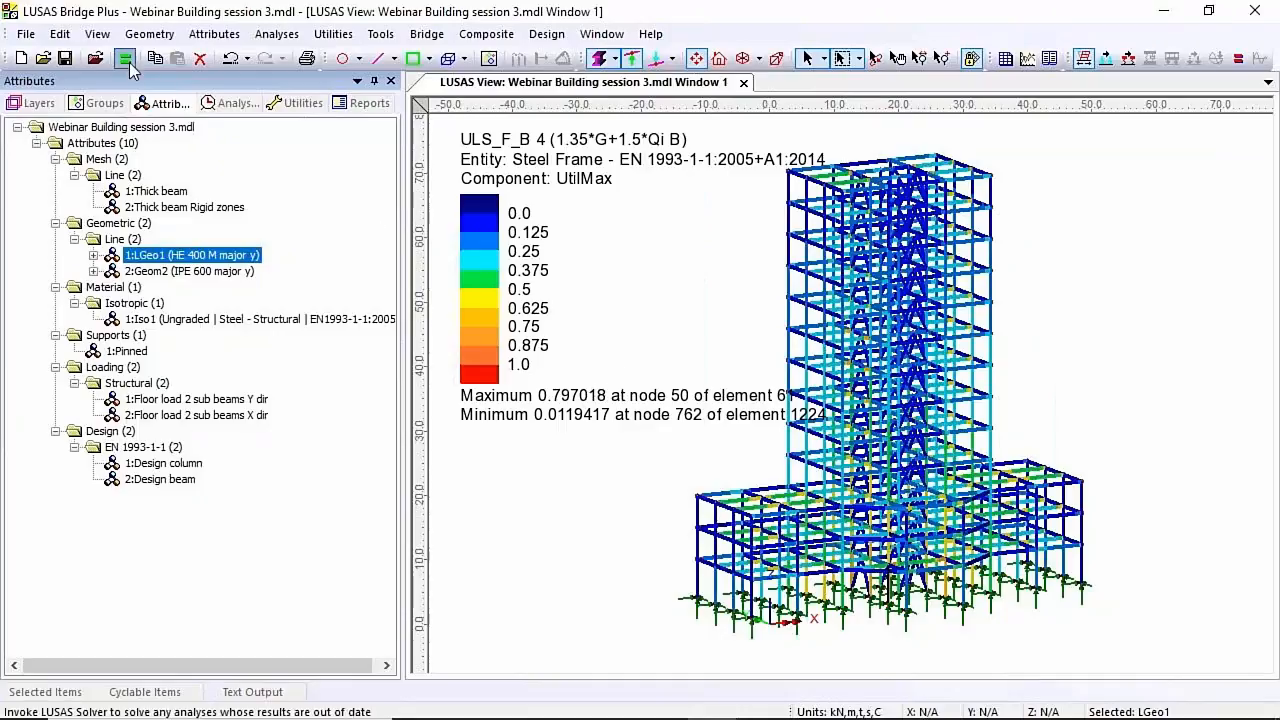
left_click(660, 496)
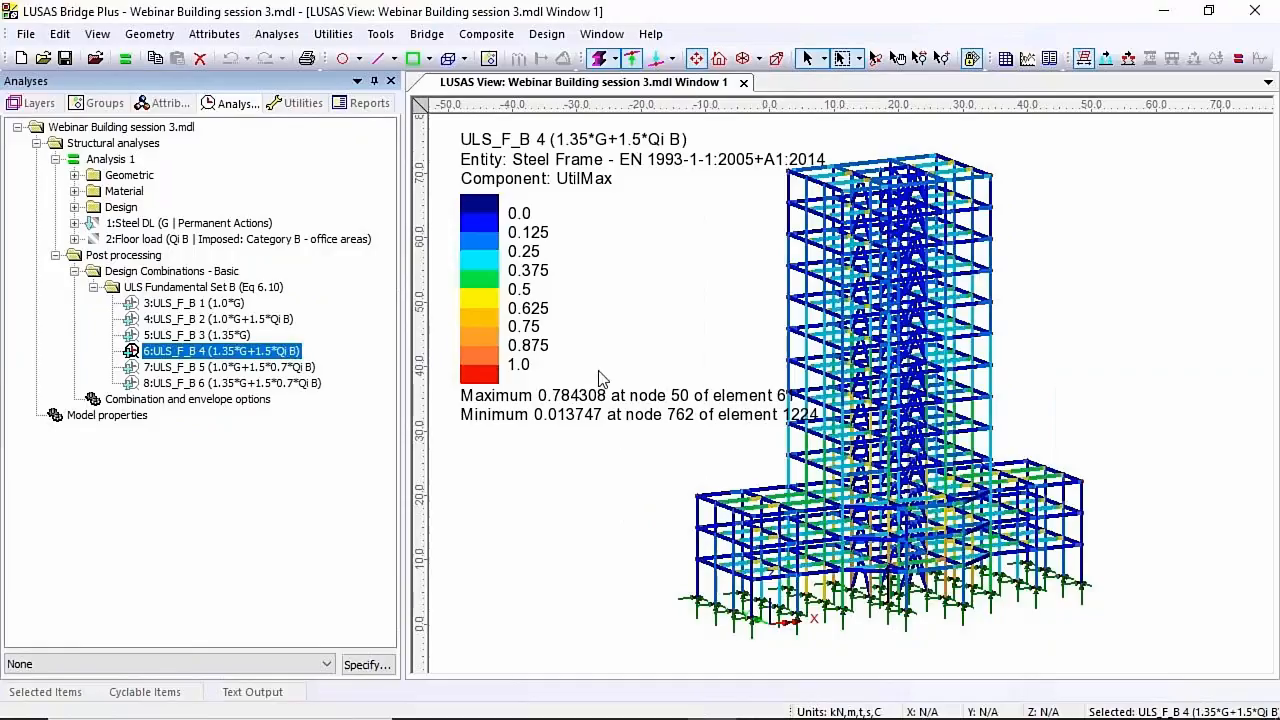
left_click(626, 356)
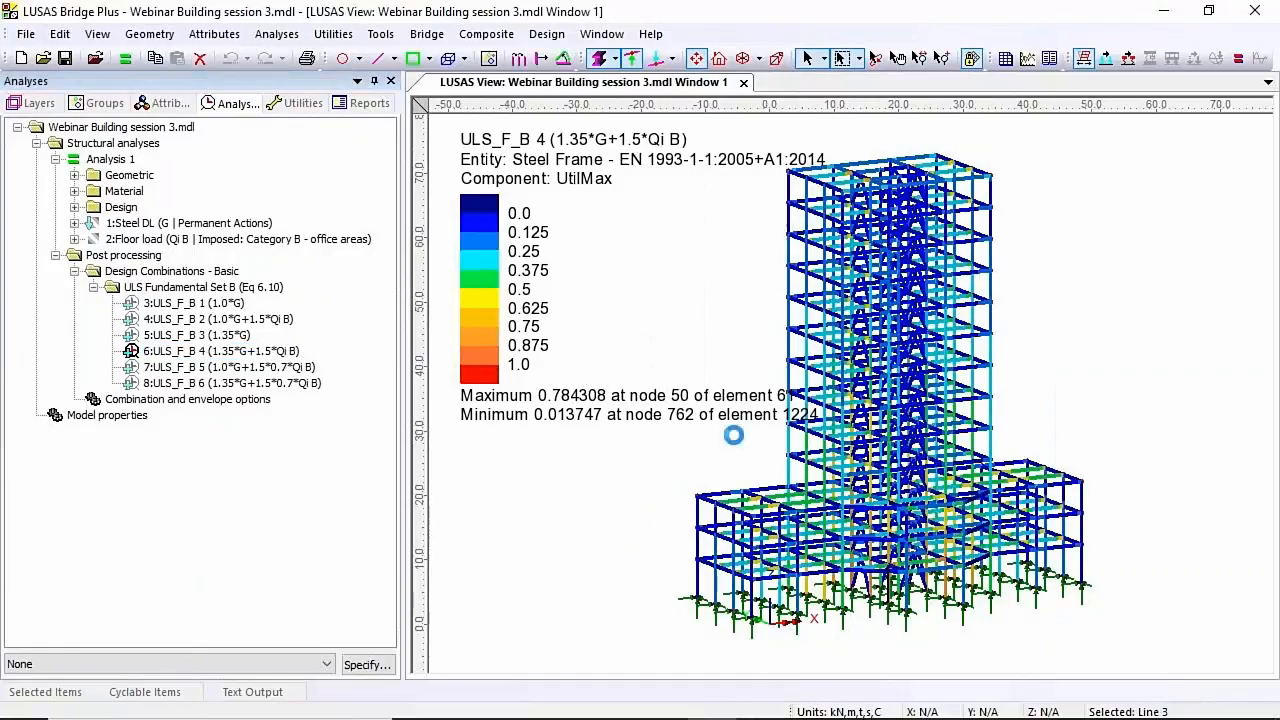
Select the same ground-storey column, Line 3, and open its steel frame design report for maximum utilisation
left_click(941, 57)
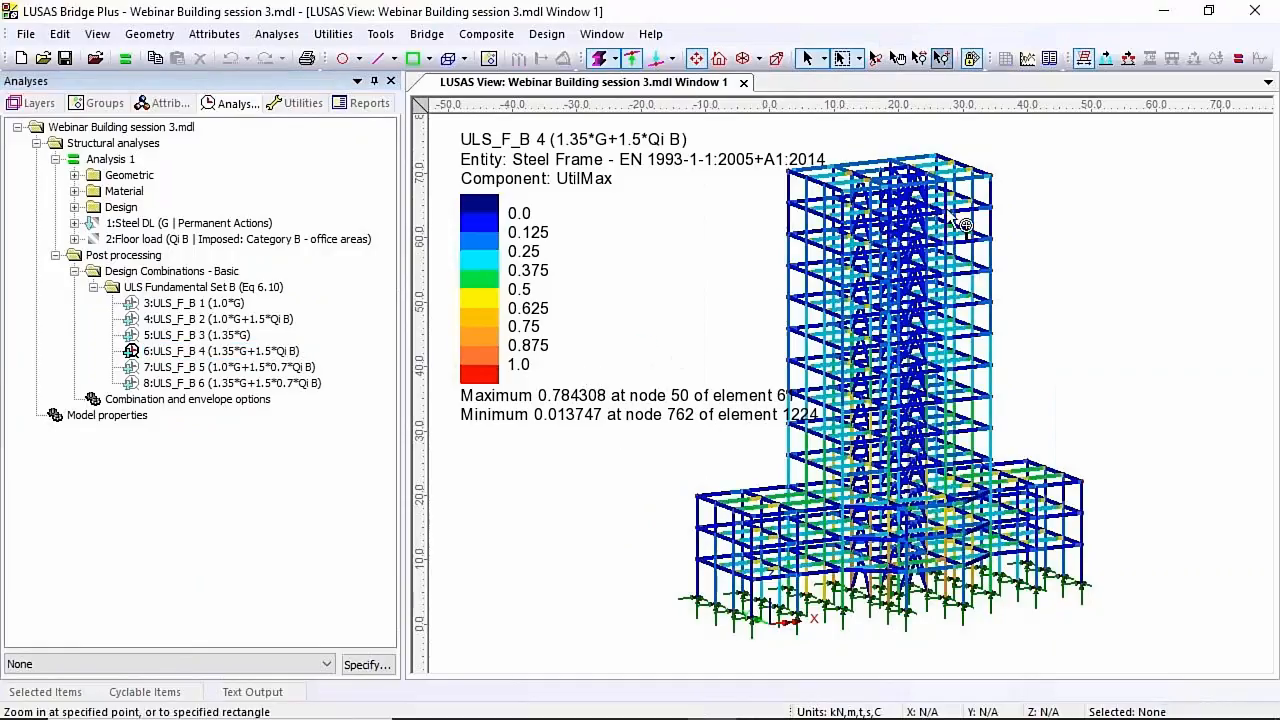
left_click_drag(953, 616, 948, 616)
left_click(807, 57)
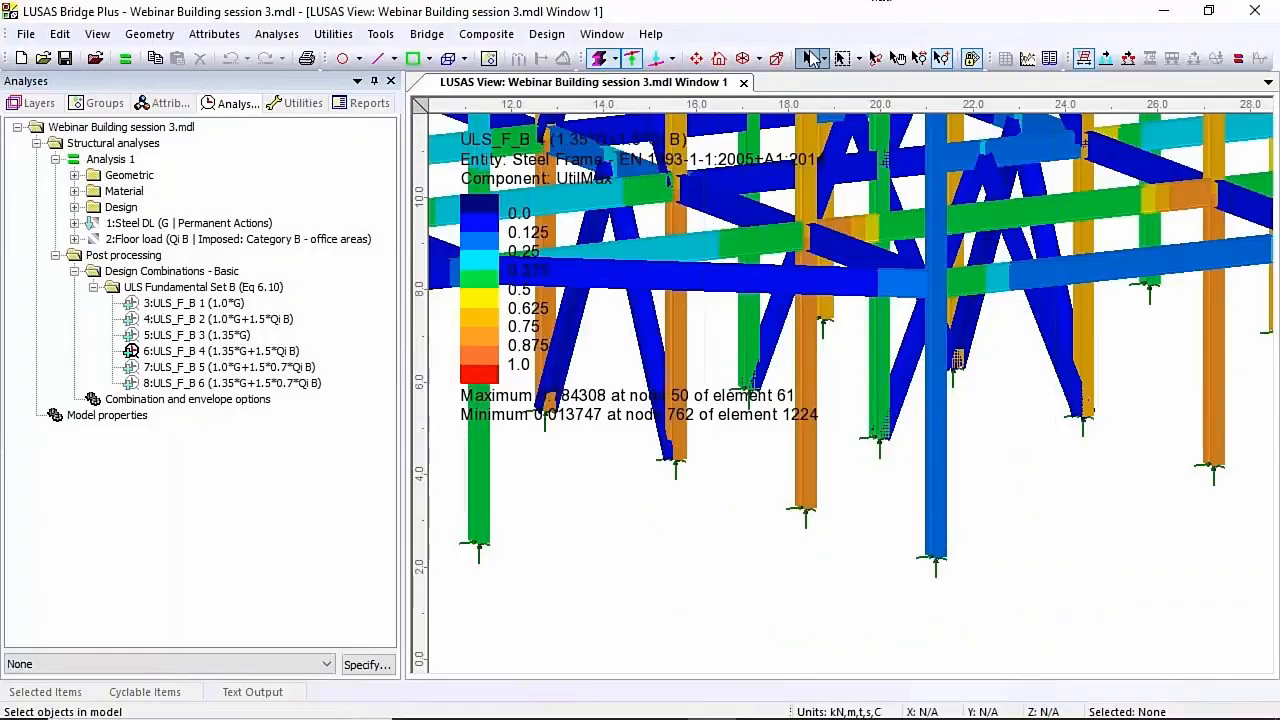
left_click(808, 375)
left_click(546, 34)
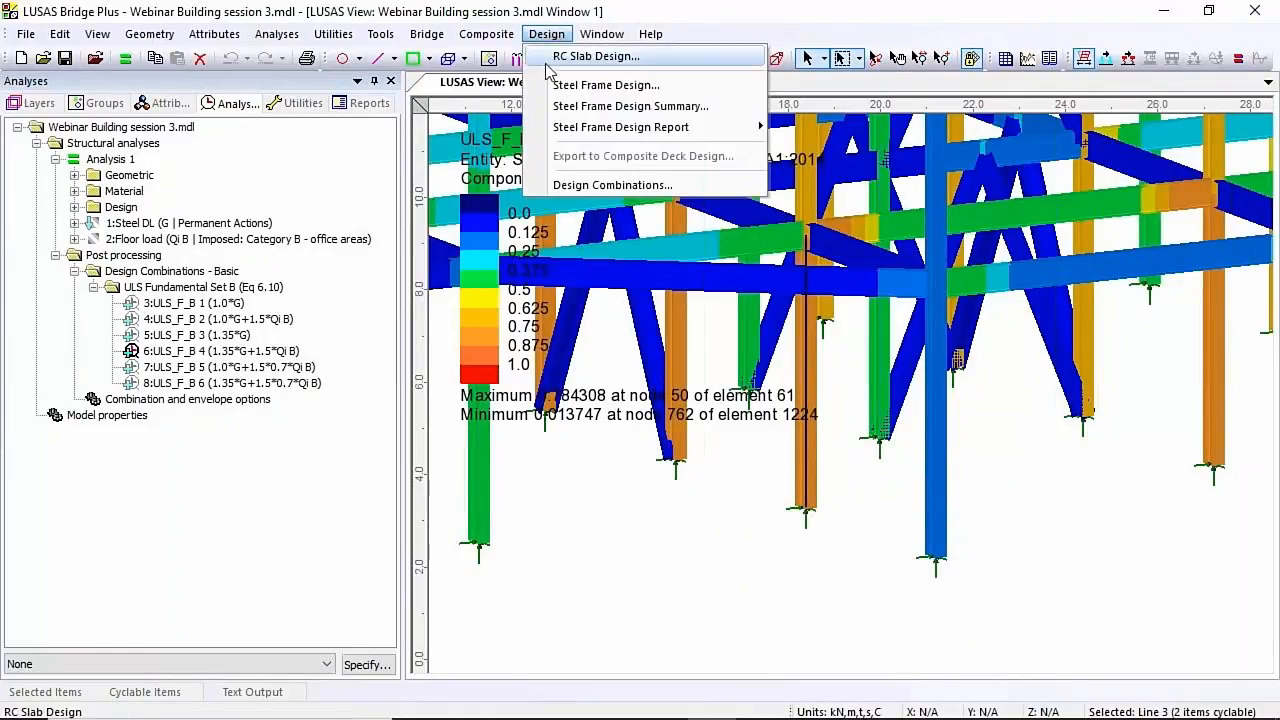
mouse_move(740, 127)
left_click(805, 146)
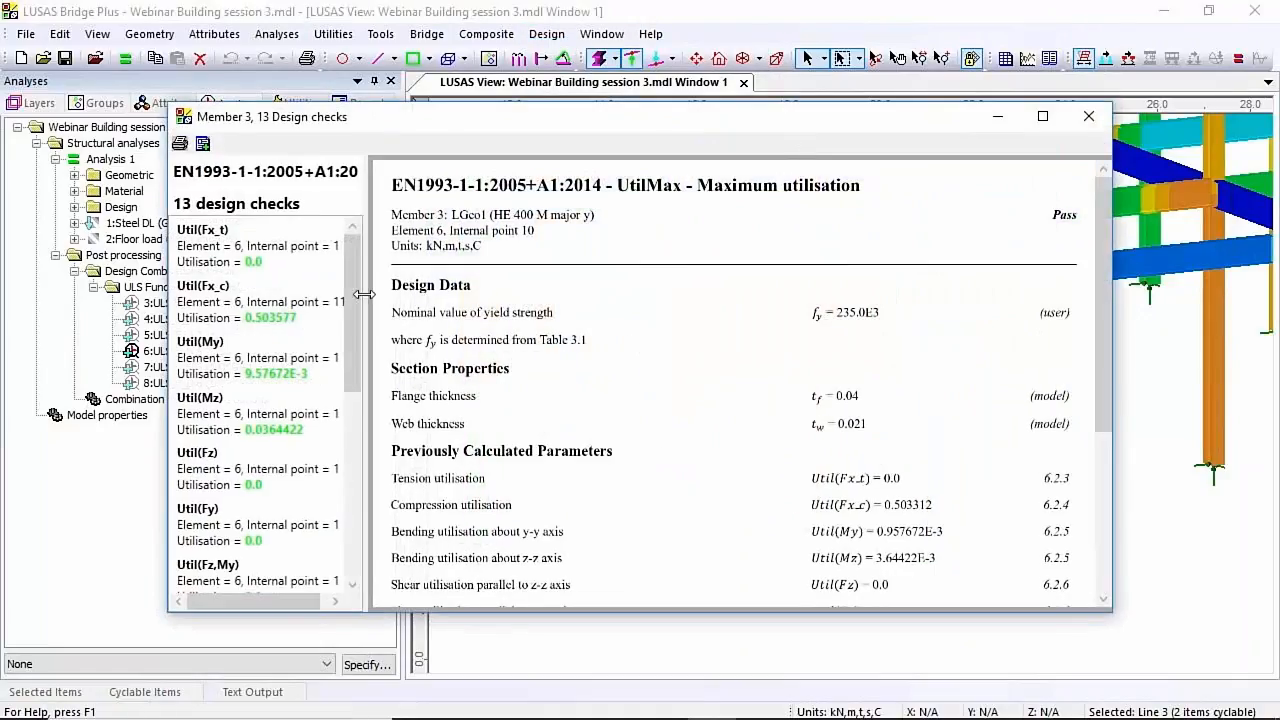
Review the column's maximum utilisation report, close it, and fit the whole building in the view
left_click_drag(352, 302, 344, 261)
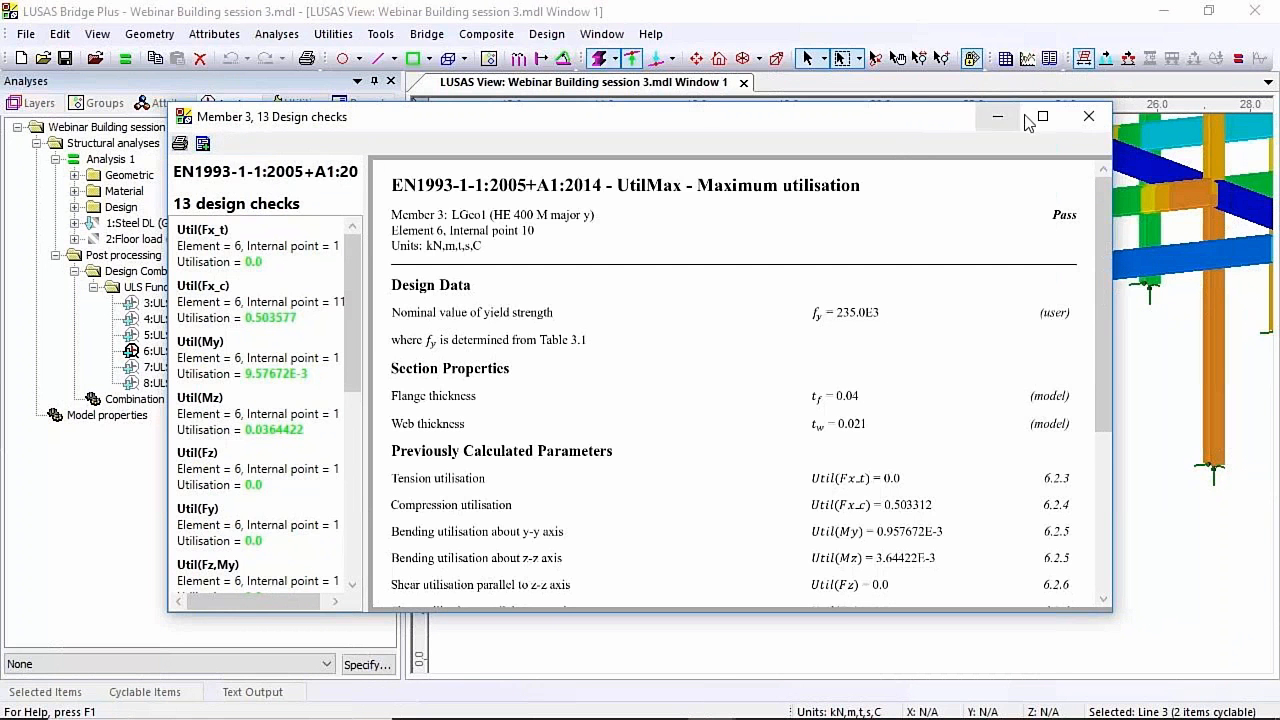
left_click(1088, 120)
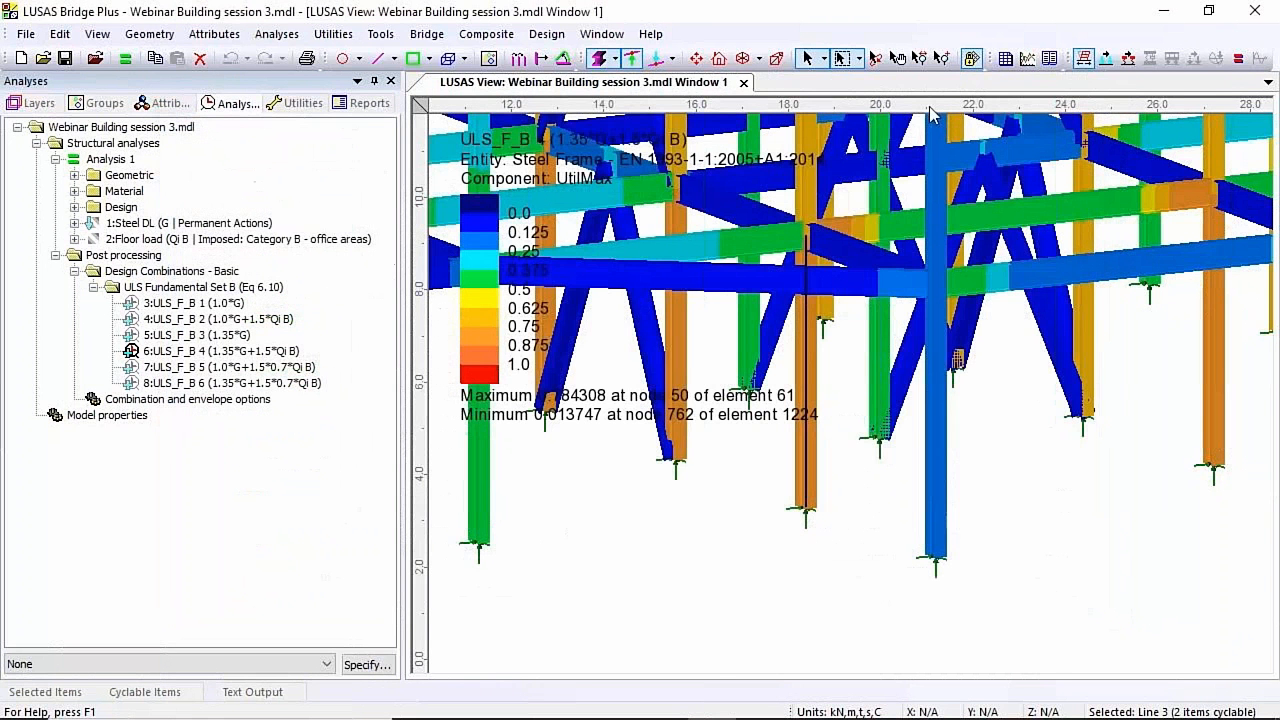
left_click(697, 59)
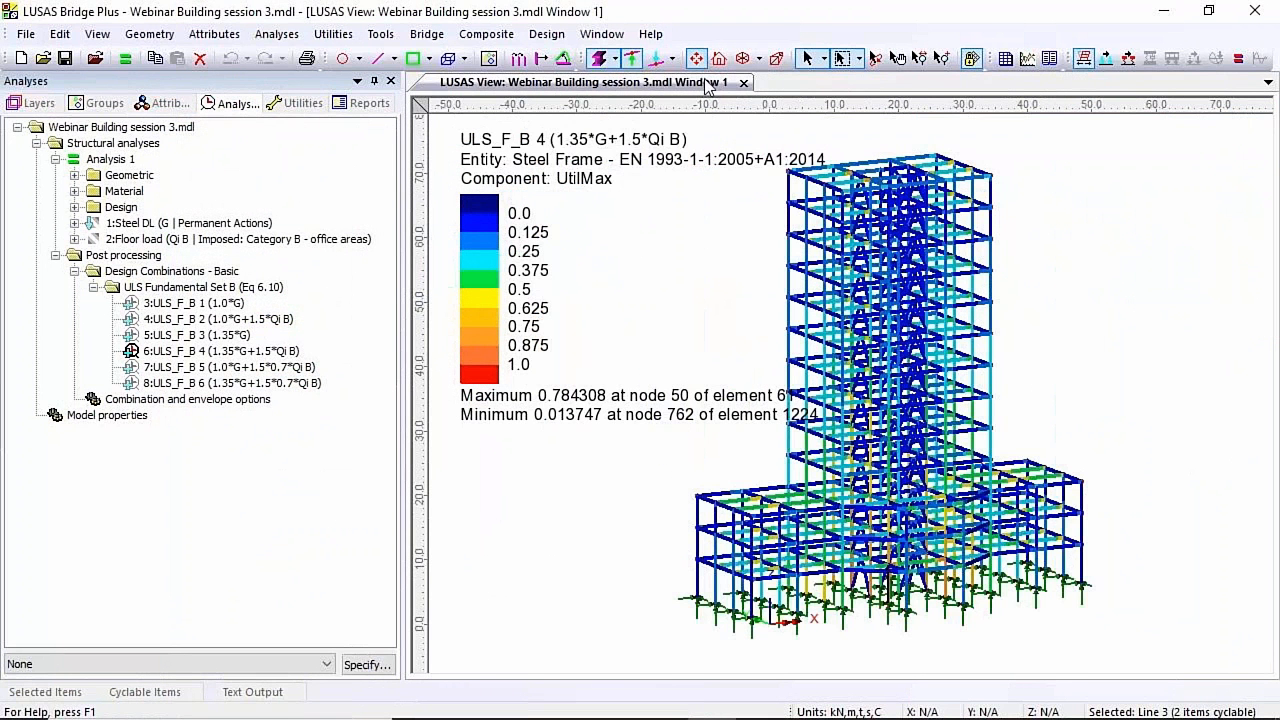
Switch to Adobe Acrobat Reader, examine the loads and load combinations in Steel Frame Design.pdf, and return to the LUSAS model
key("alt+Tab")
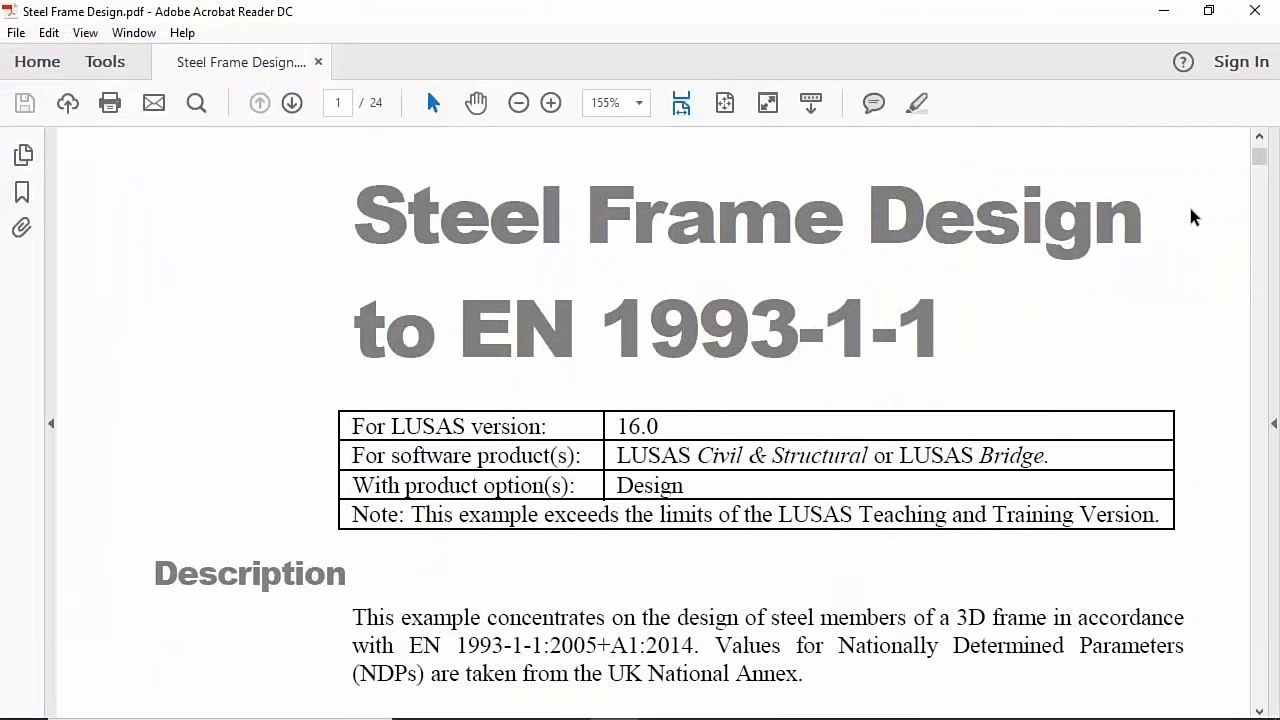
left_click_drag(1261, 159, 1260, 192)
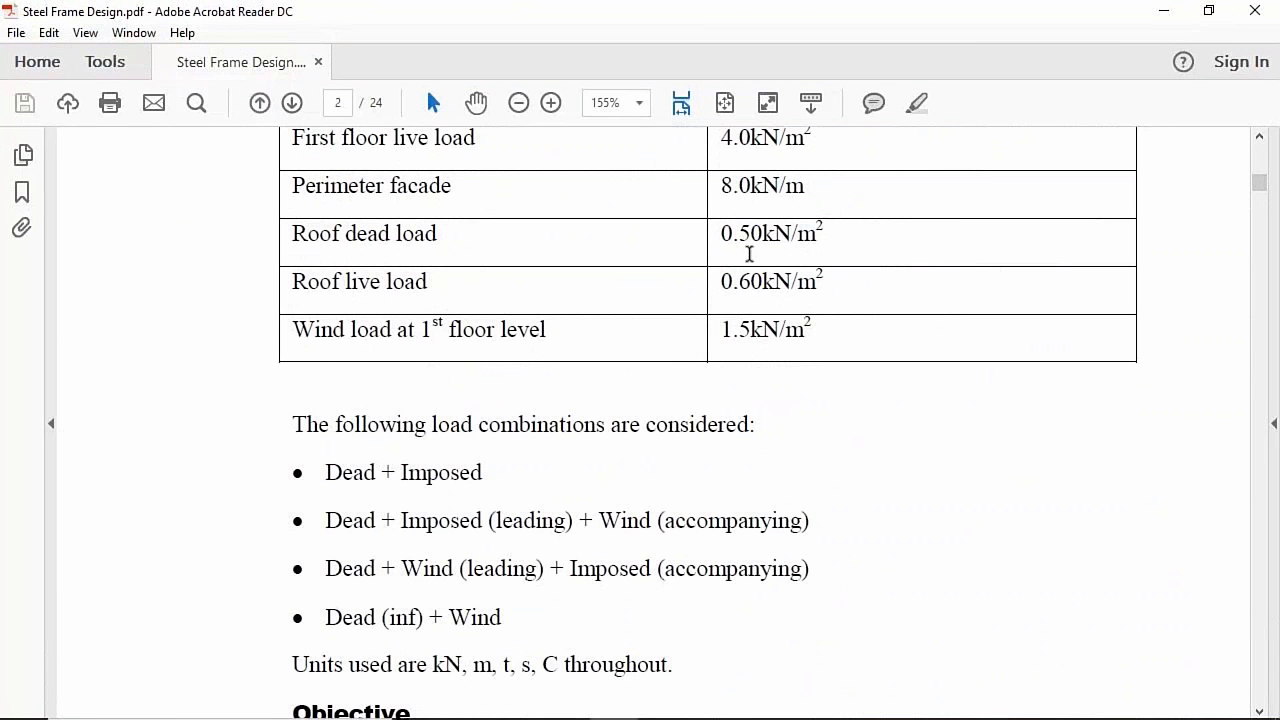
scroll(680, 270, "up", 2)
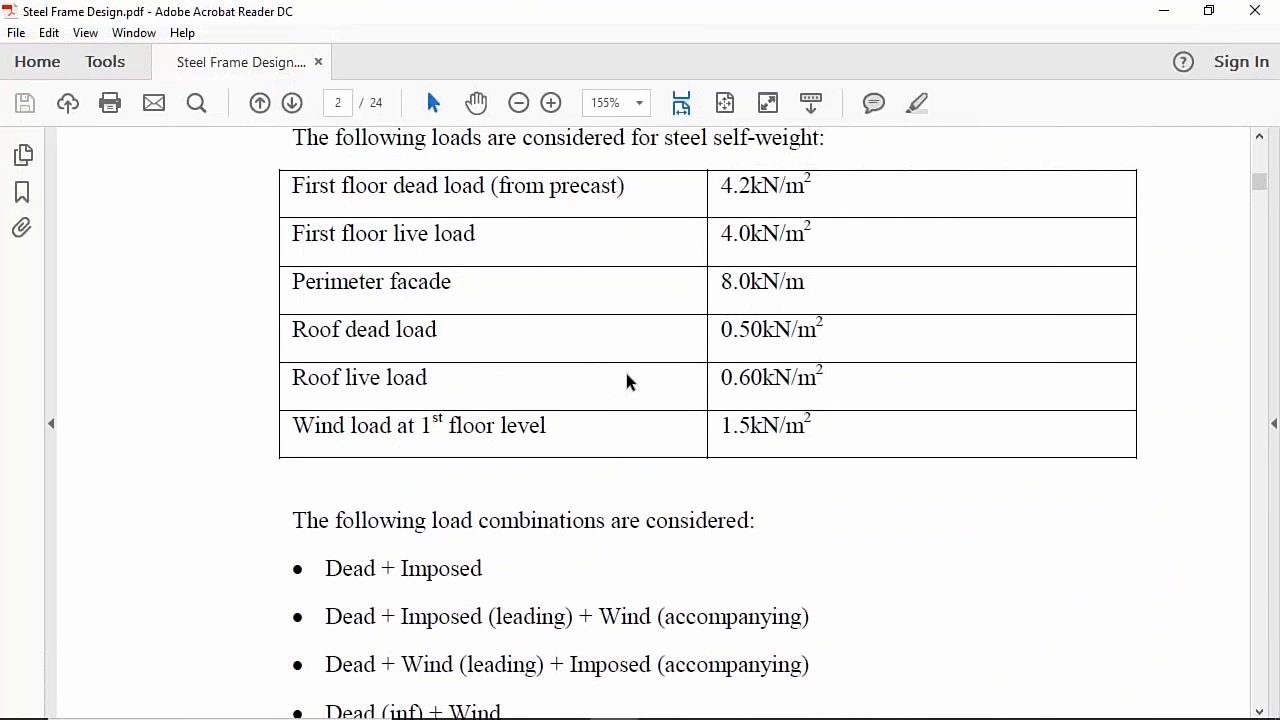
scroll(624, 378, "up", 20)
scroll(610, 388, "up", 10)
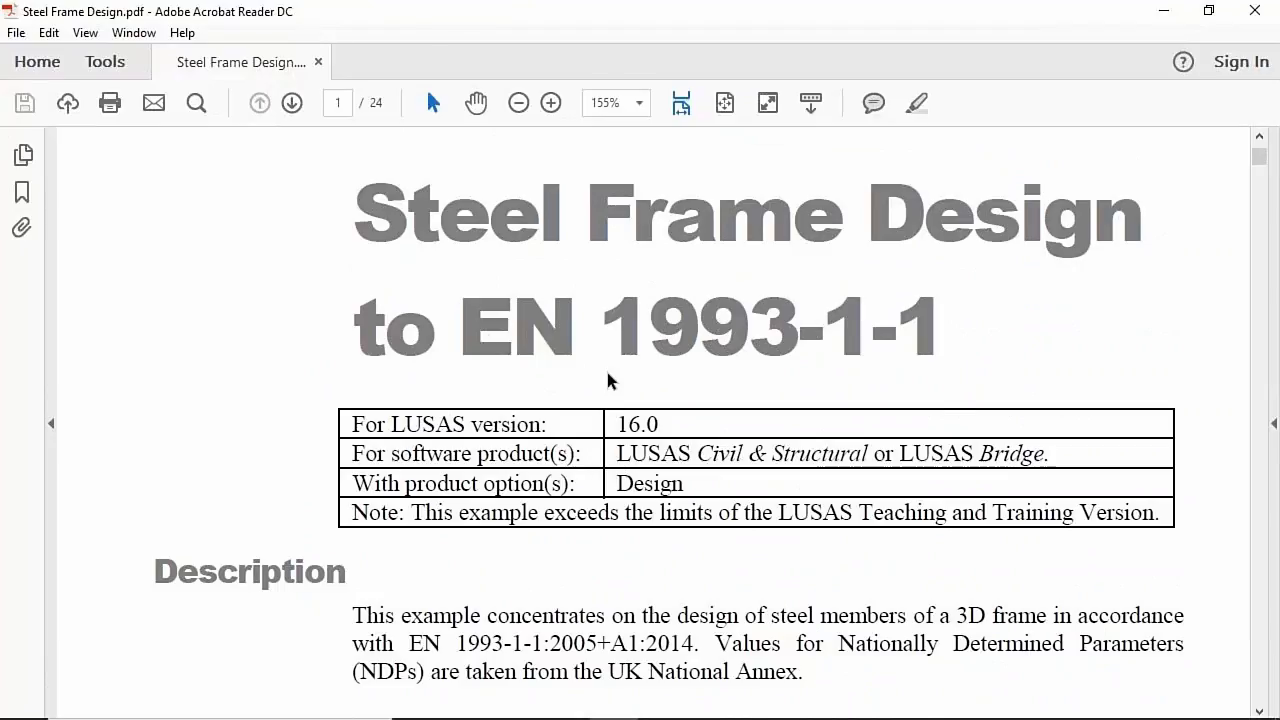
key("alt+Tab")
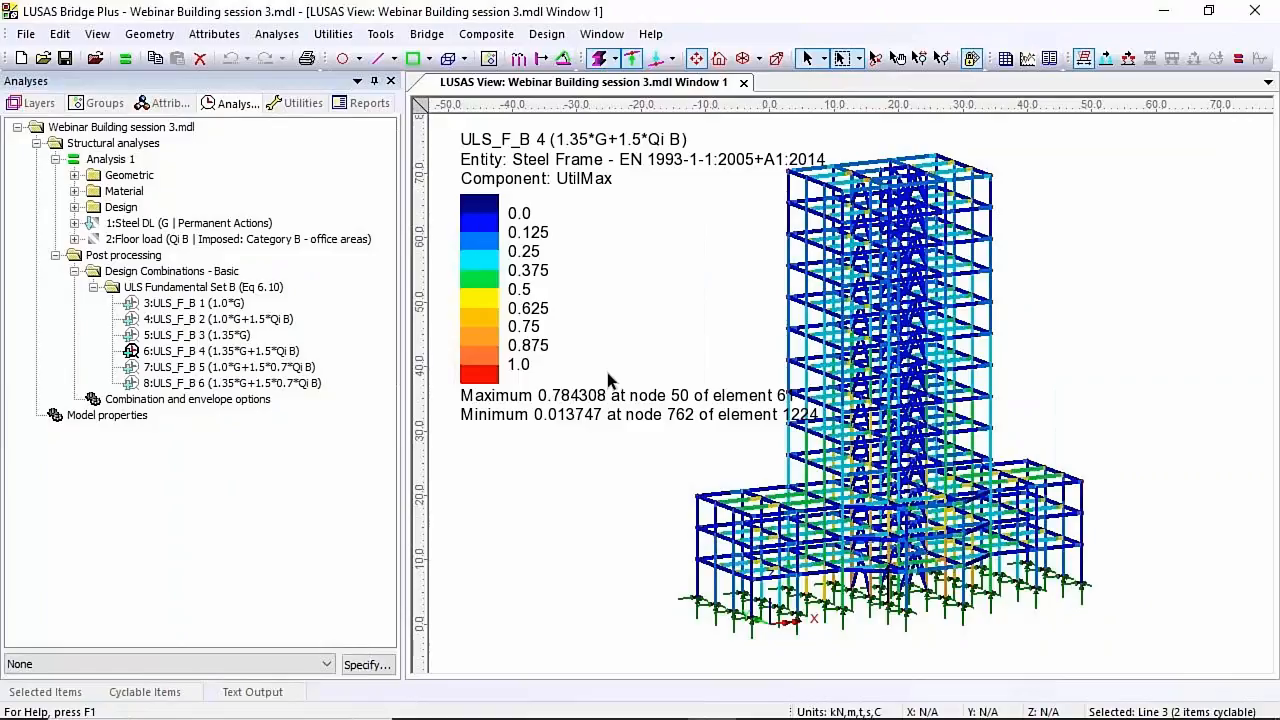
key("alt+Tab")
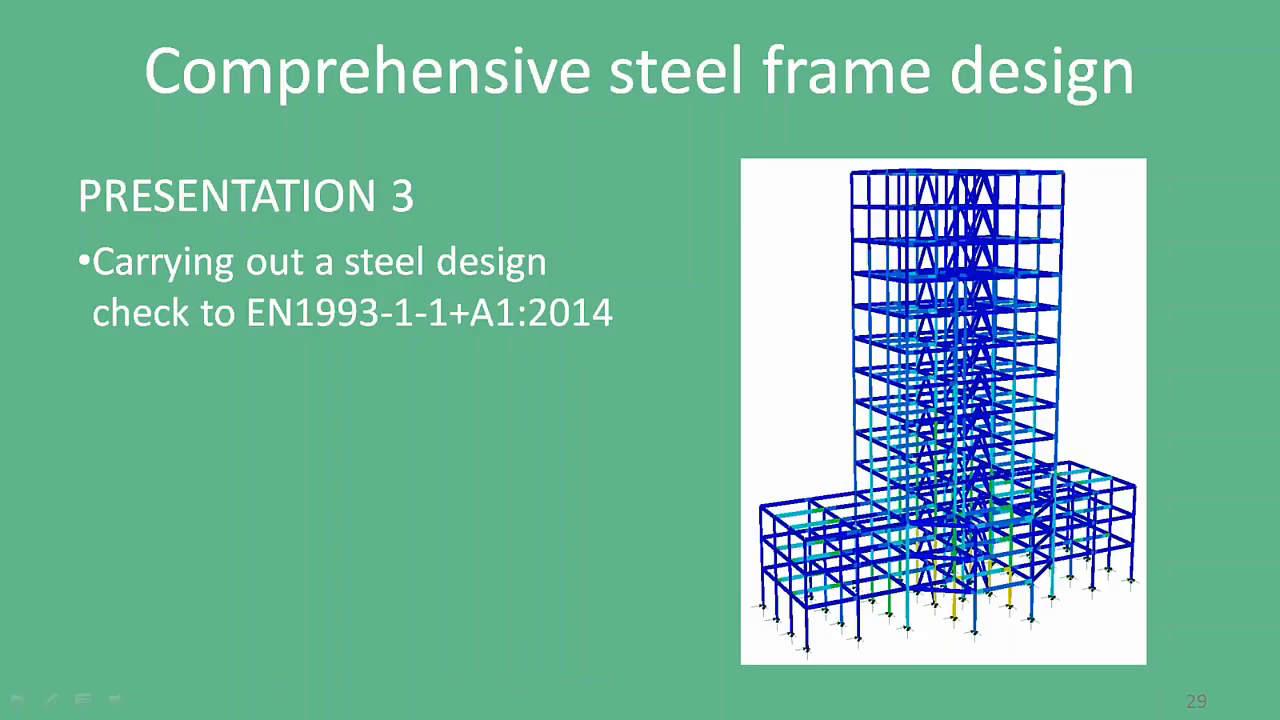
key("Right")
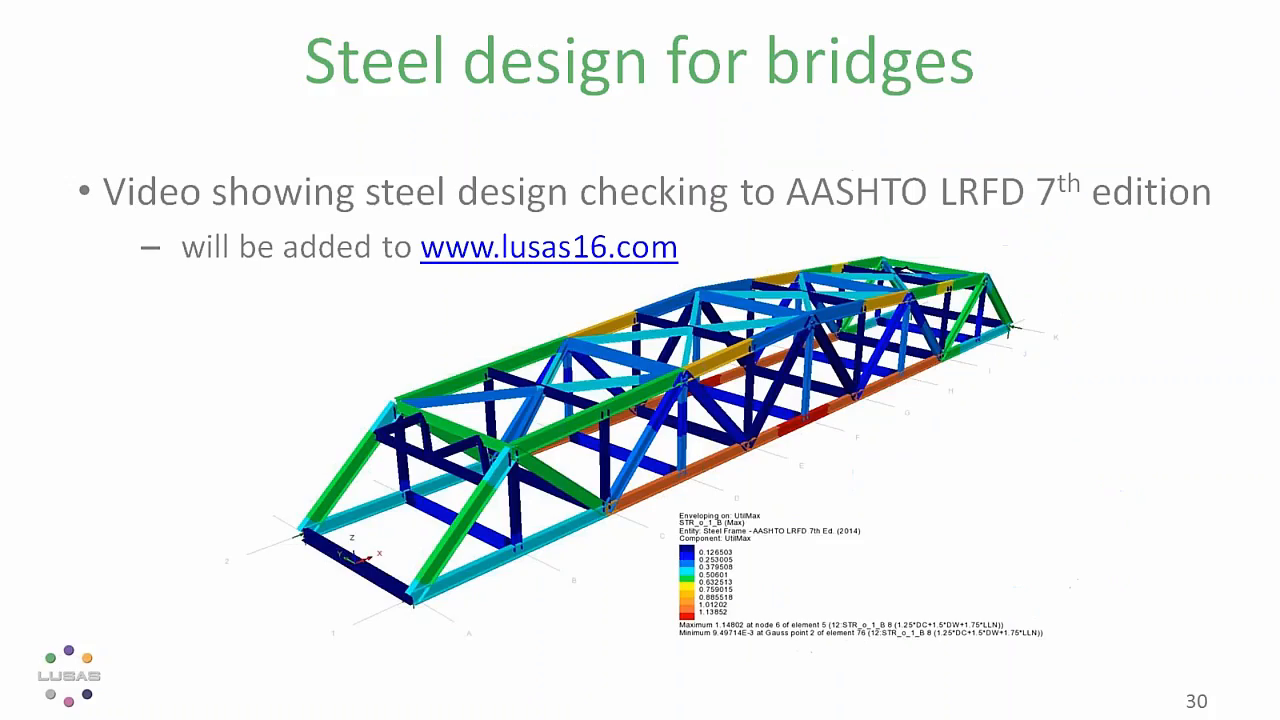